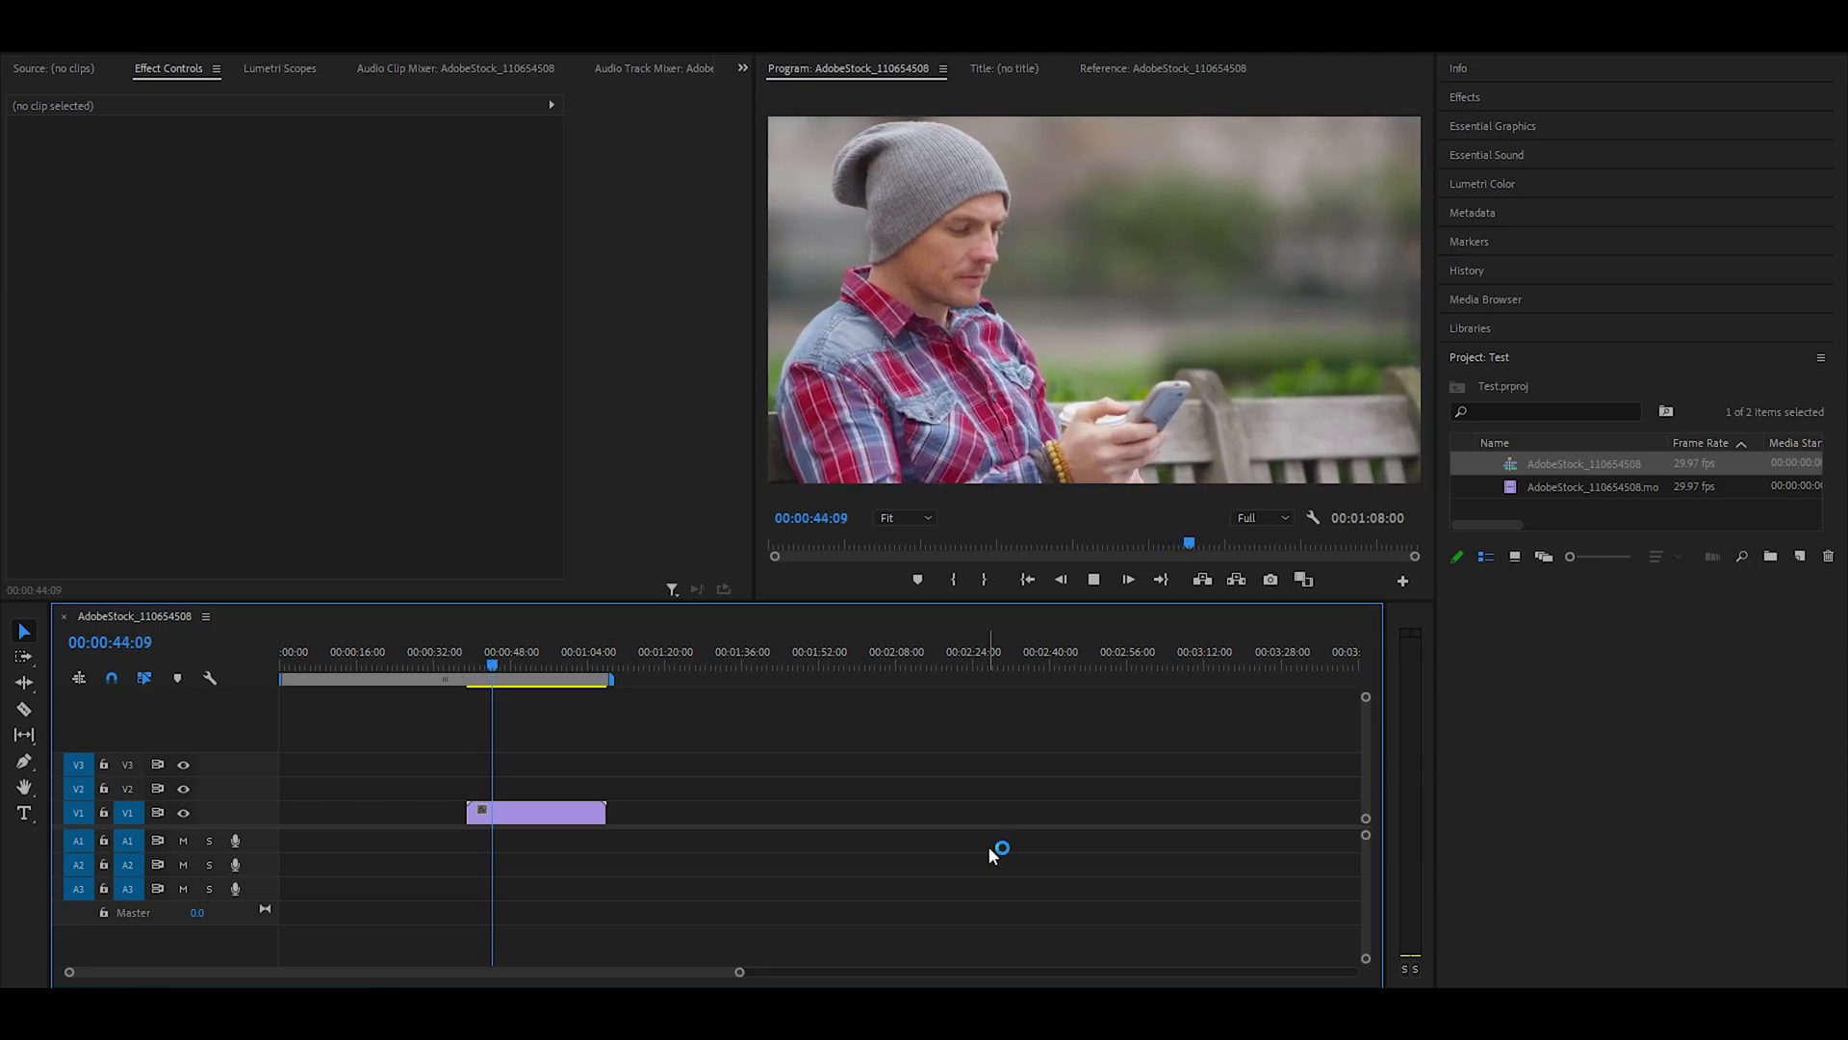
Add a frame hold to the V1 clip at 00:00:46:07 and play back the frozen section
{"action": "key", "text": "space"}
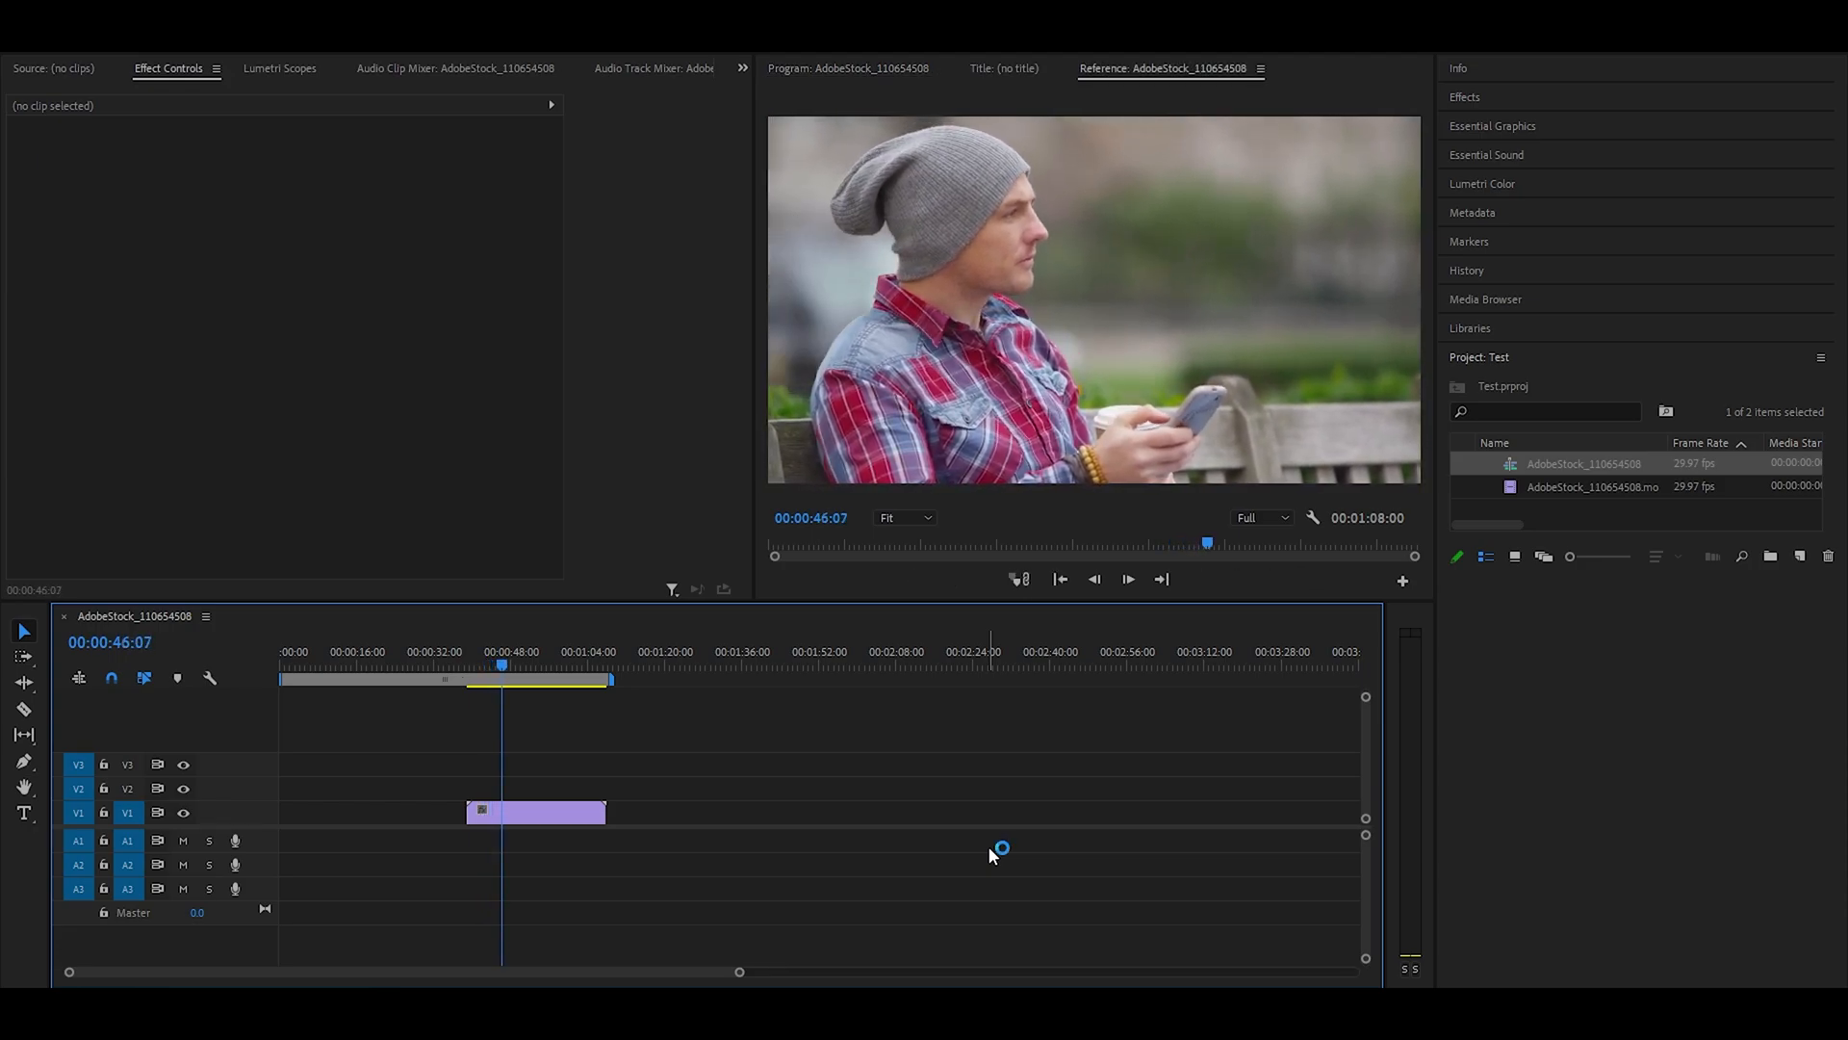
{"action": "right_click", "coordinate": [510, 810]}
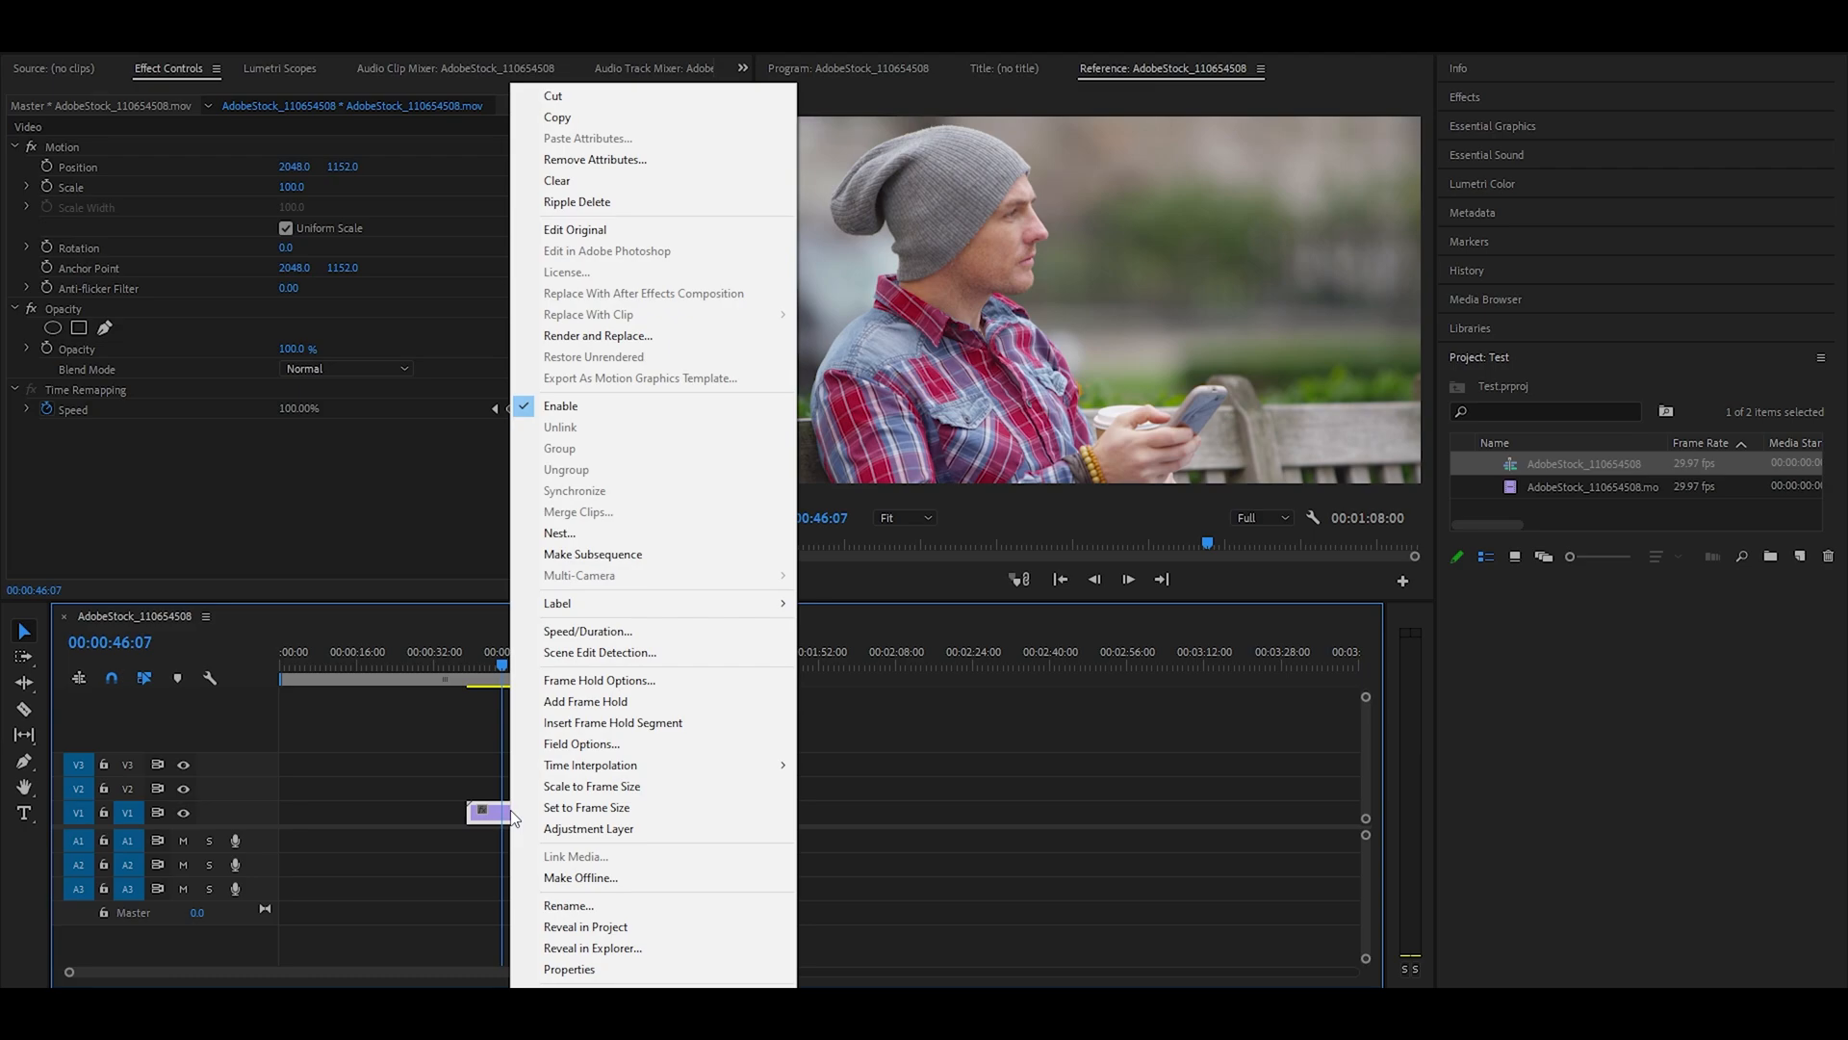
{"action": "left_click", "coordinate": [596, 701]}
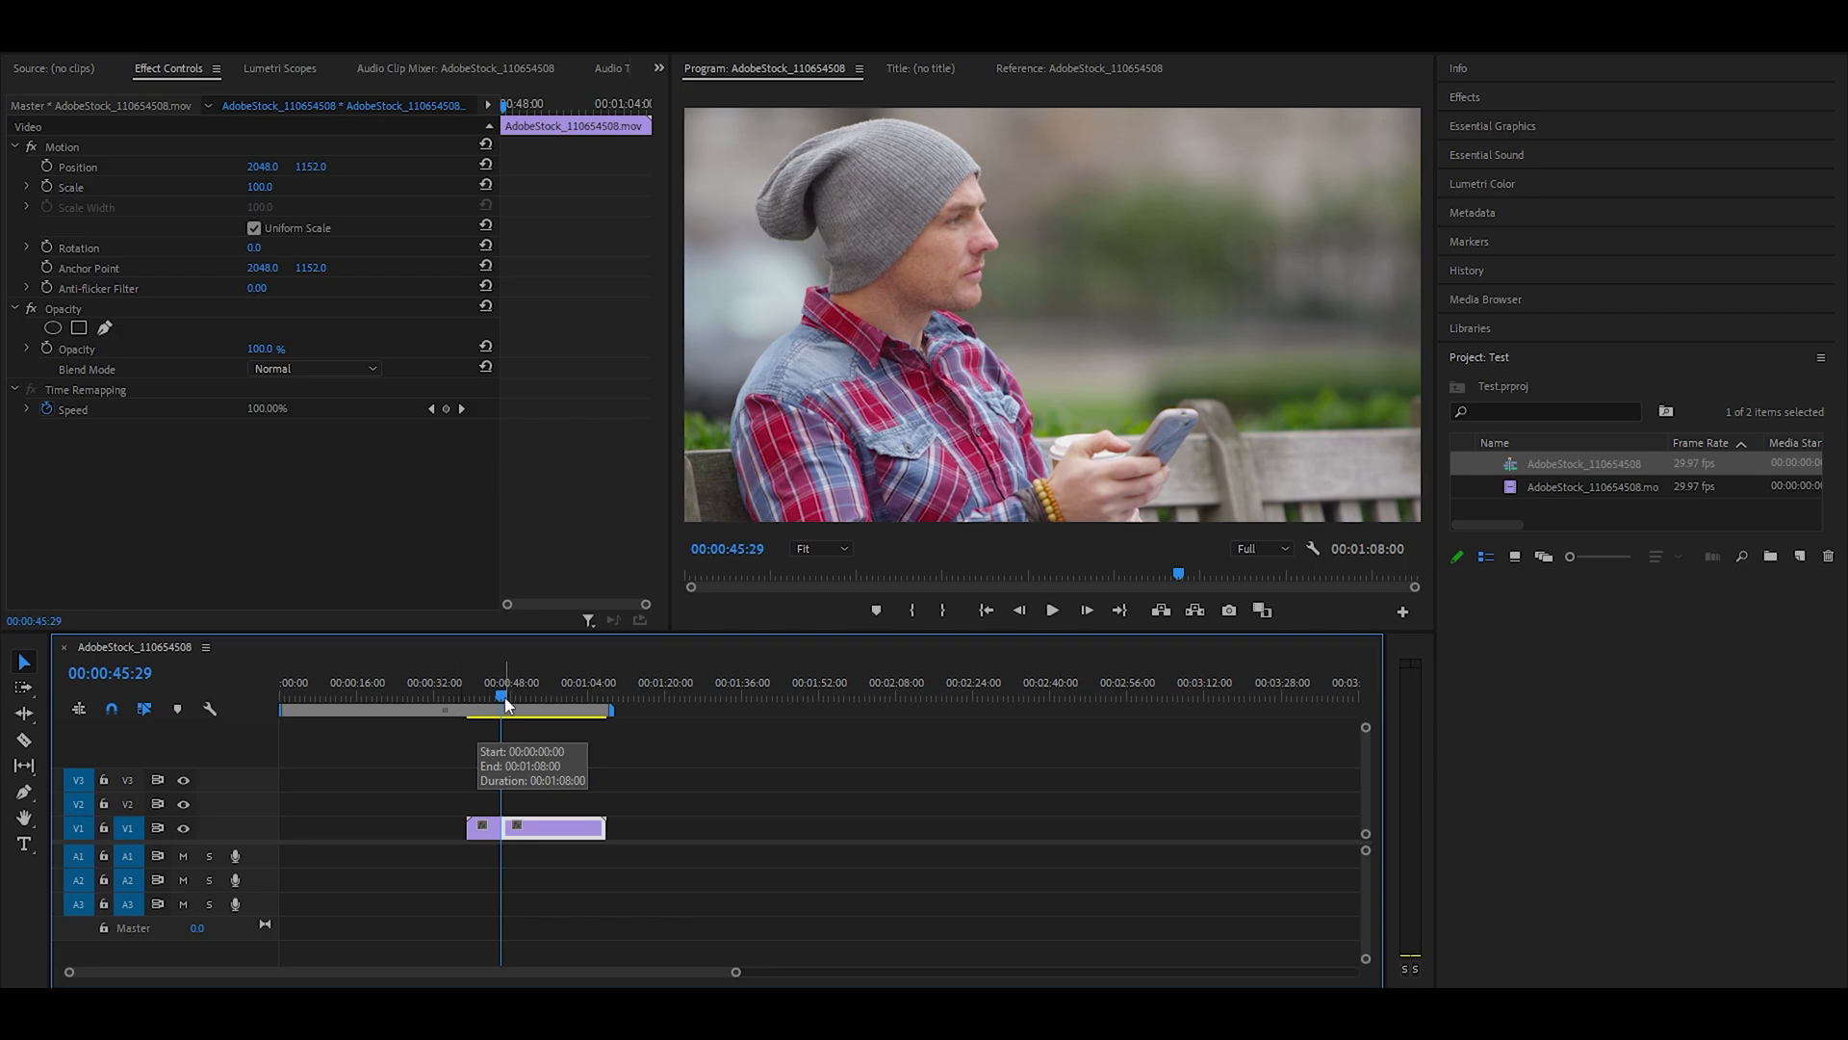
{"action": "key", "text": "space"}
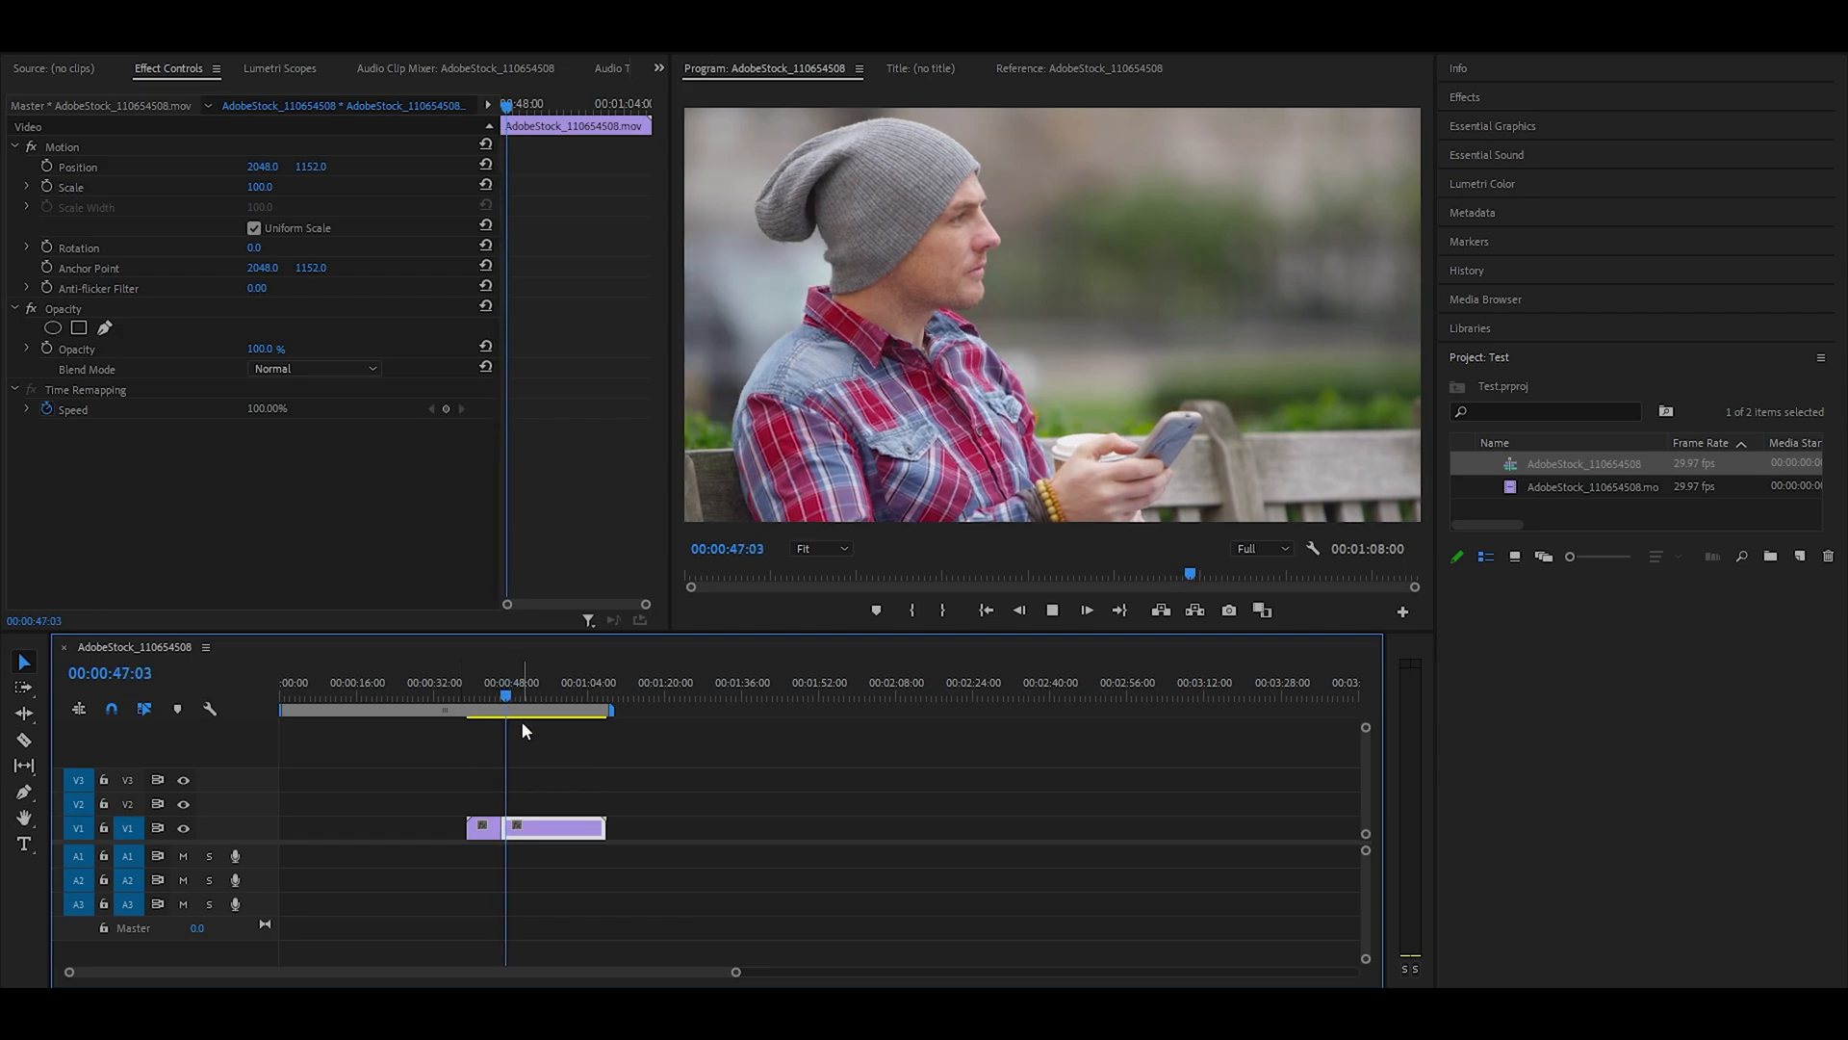
{"action": "key", "text": "space"}
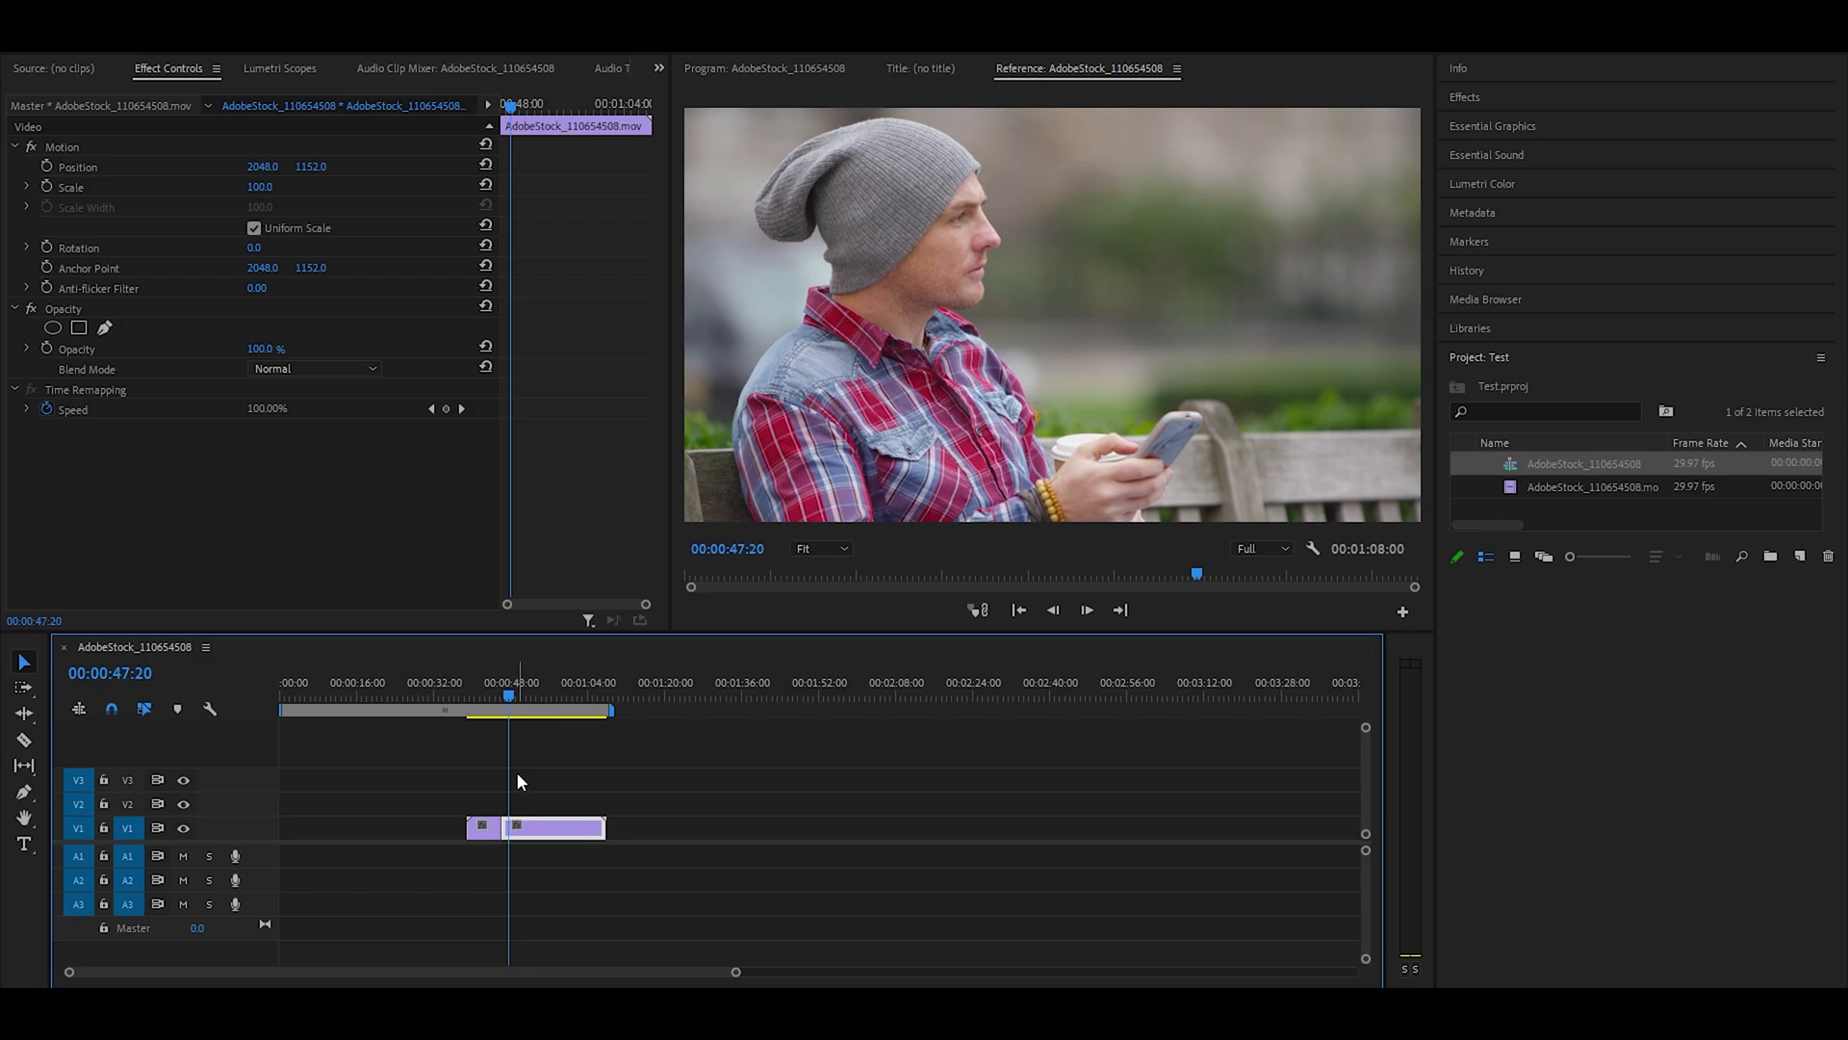
Add a free-draw opacity mask to the frozen clip segment on V1
{"action": "left_click", "coordinate": [105, 329]}
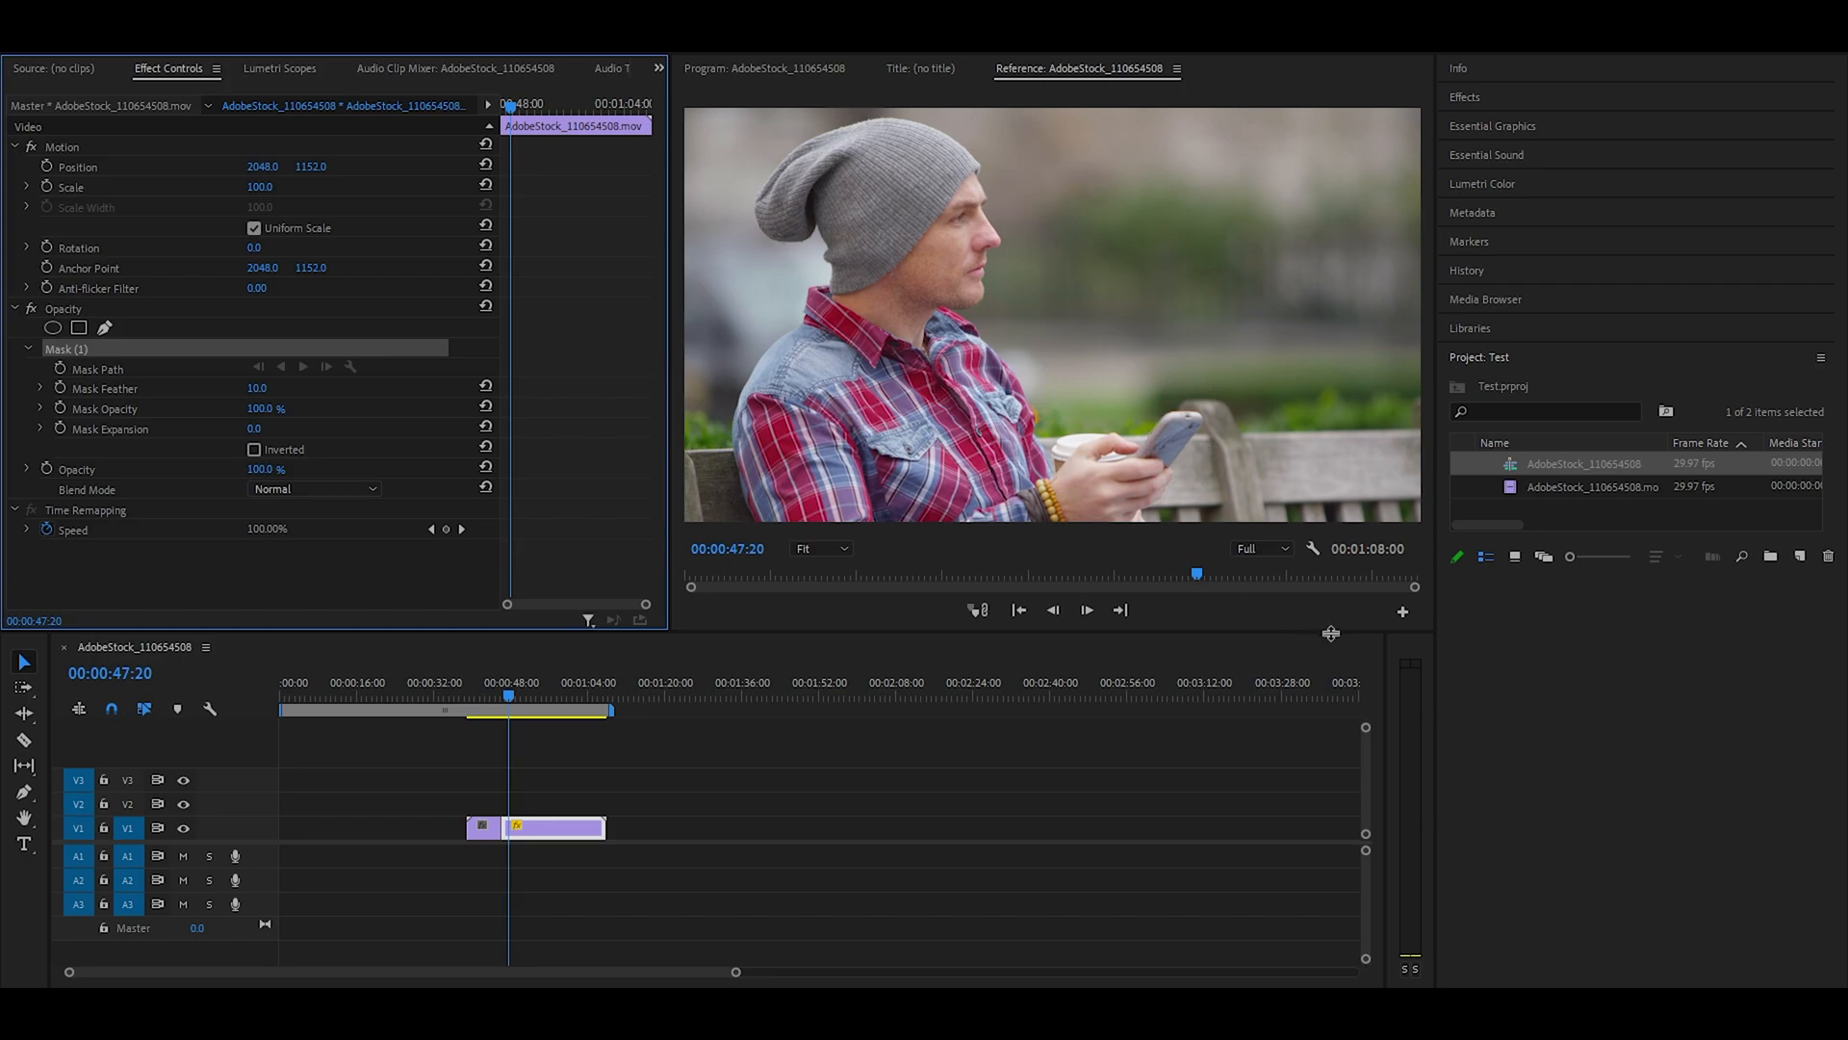
{"action": "left_click", "coordinate": [557, 827]}
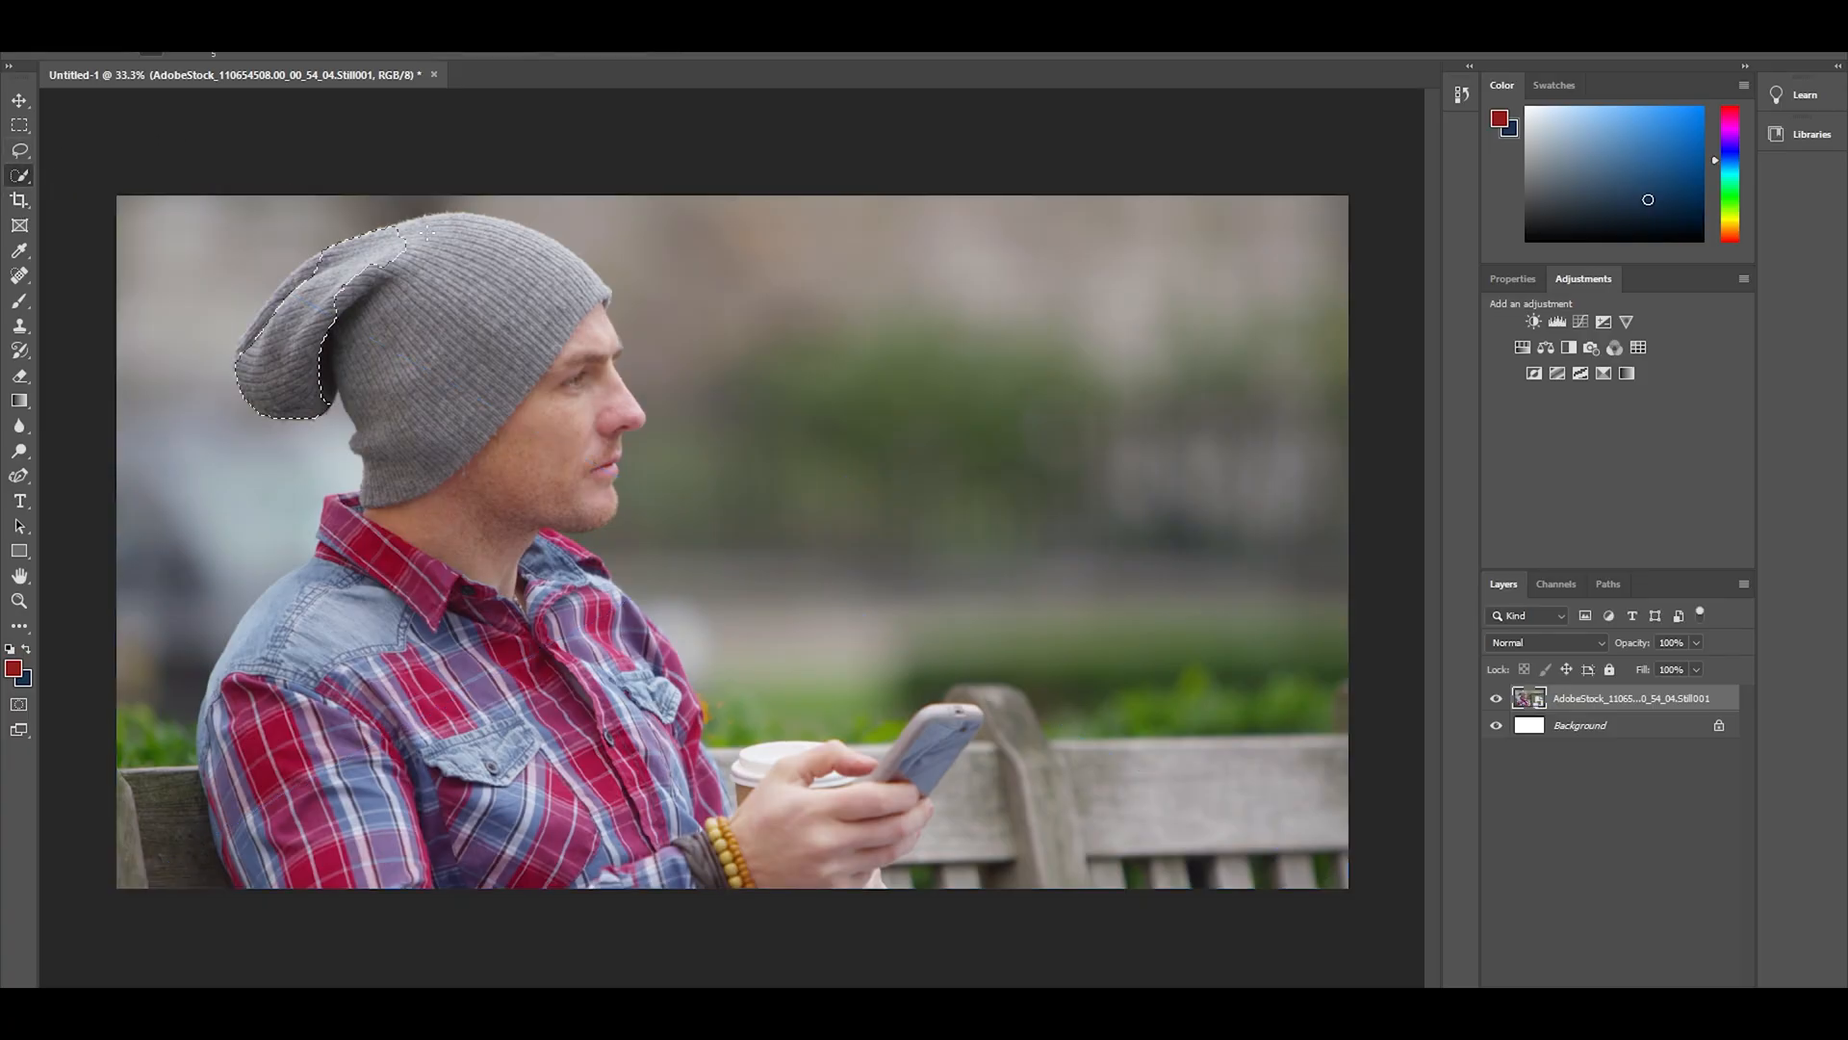
Switch to Photoshop and refine the Quick Selection of the man along his face and the edge of the hat
{"action": "scroll", "coordinate": [583, 431], "scroll_direction": "up", "scroll_amount": 5}
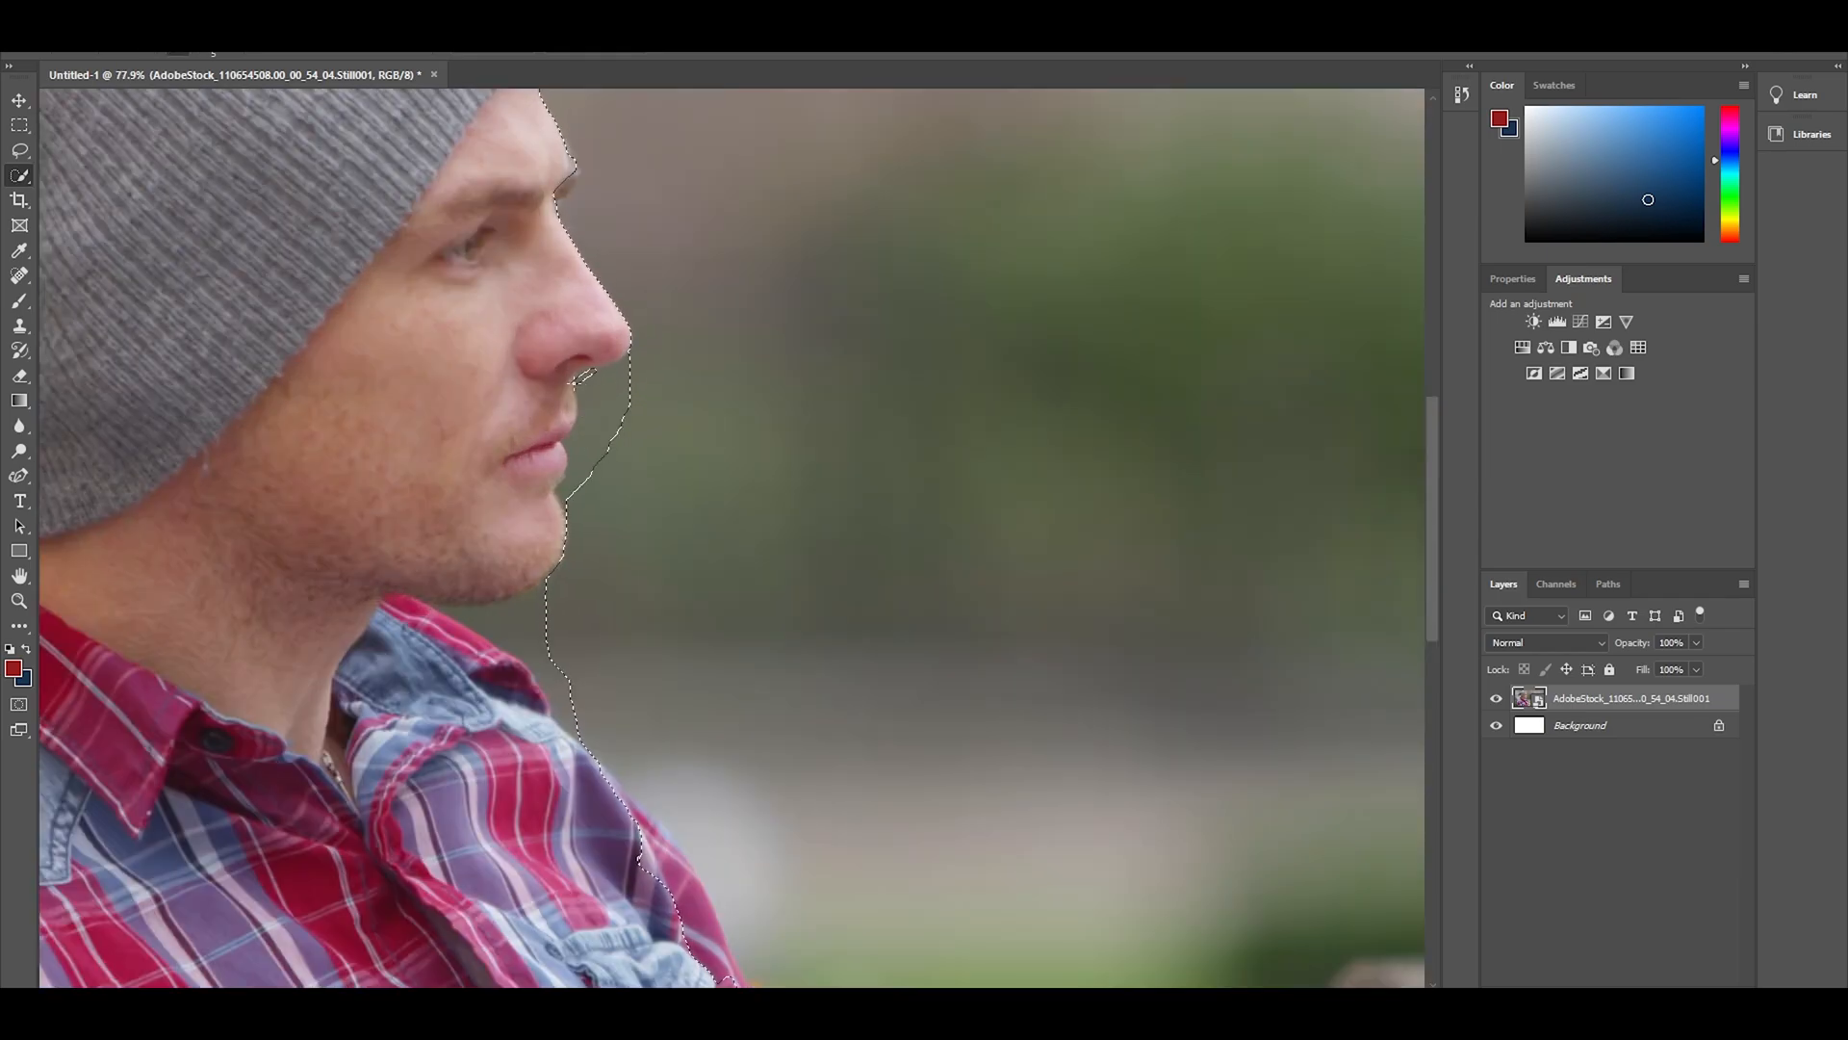
{"action": "scroll", "coordinate": [582, 431], "scroll_direction": "up", "scroll_amount": 5}
{"action": "scroll", "coordinate": [523, 831], "scroll_direction": "down", "scroll_amount": 3}
{"action": "left_click_drag", "start_coordinate": [714, 380], "coordinate": [1107, 616]}
{"action": "scroll", "coordinate": [811, 421], "scroll_direction": "down", "scroll_amount": 3}
{"action": "scroll", "coordinate": [812, 421], "scroll_direction": "up", "scroll_amount": 3}
{"action": "scroll", "coordinate": [811, 422], "scroll_direction": "down", "scroll_amount": 3}
{"action": "scroll", "coordinate": [815, 332], "scroll_direction": "up", "scroll_amount": 3}
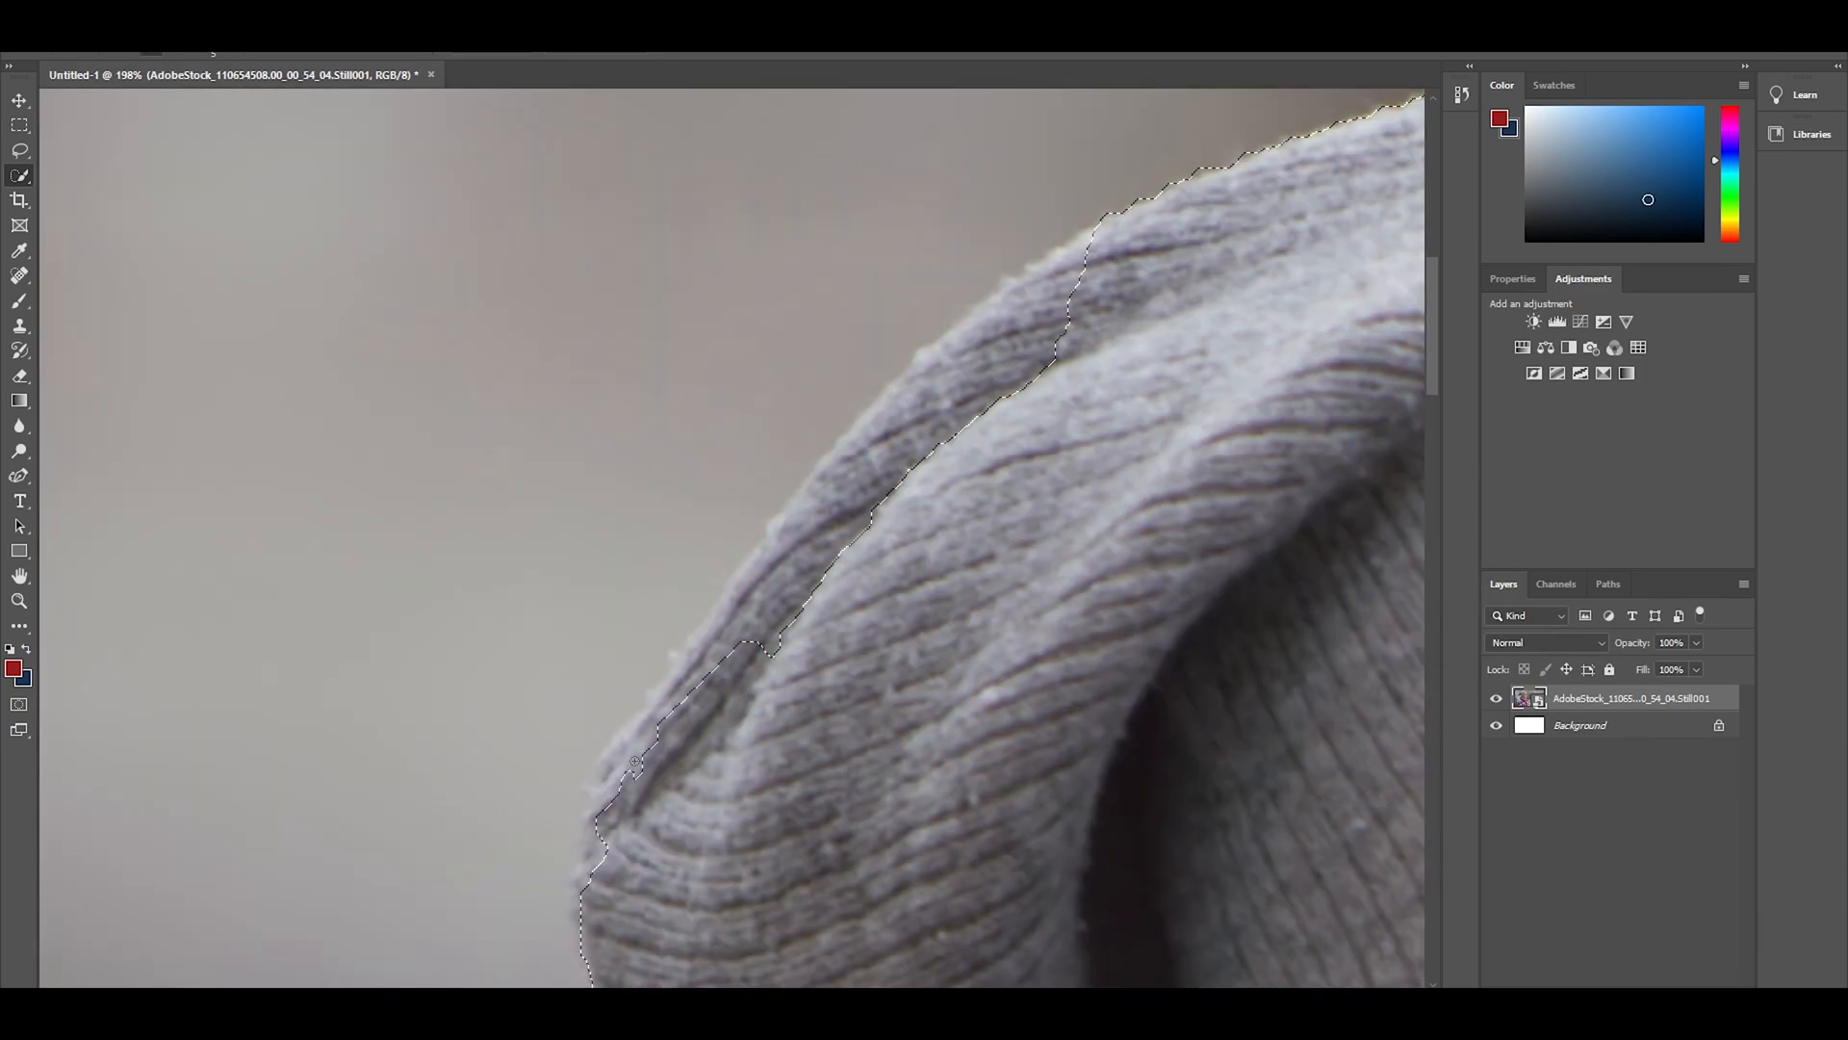
{"action": "scroll", "coordinate": [875, 639], "scroll_direction": "down", "scroll_amount": 3}
{"action": "scroll", "coordinate": [748, 779], "scroll_direction": "up", "scroll_amount": 3}
{"action": "scroll", "coordinate": [748, 779], "scroll_direction": "down", "scroll_amount": 3}
{"action": "scroll", "coordinate": [969, 460], "scroll_direction": "up", "scroll_amount": 3}
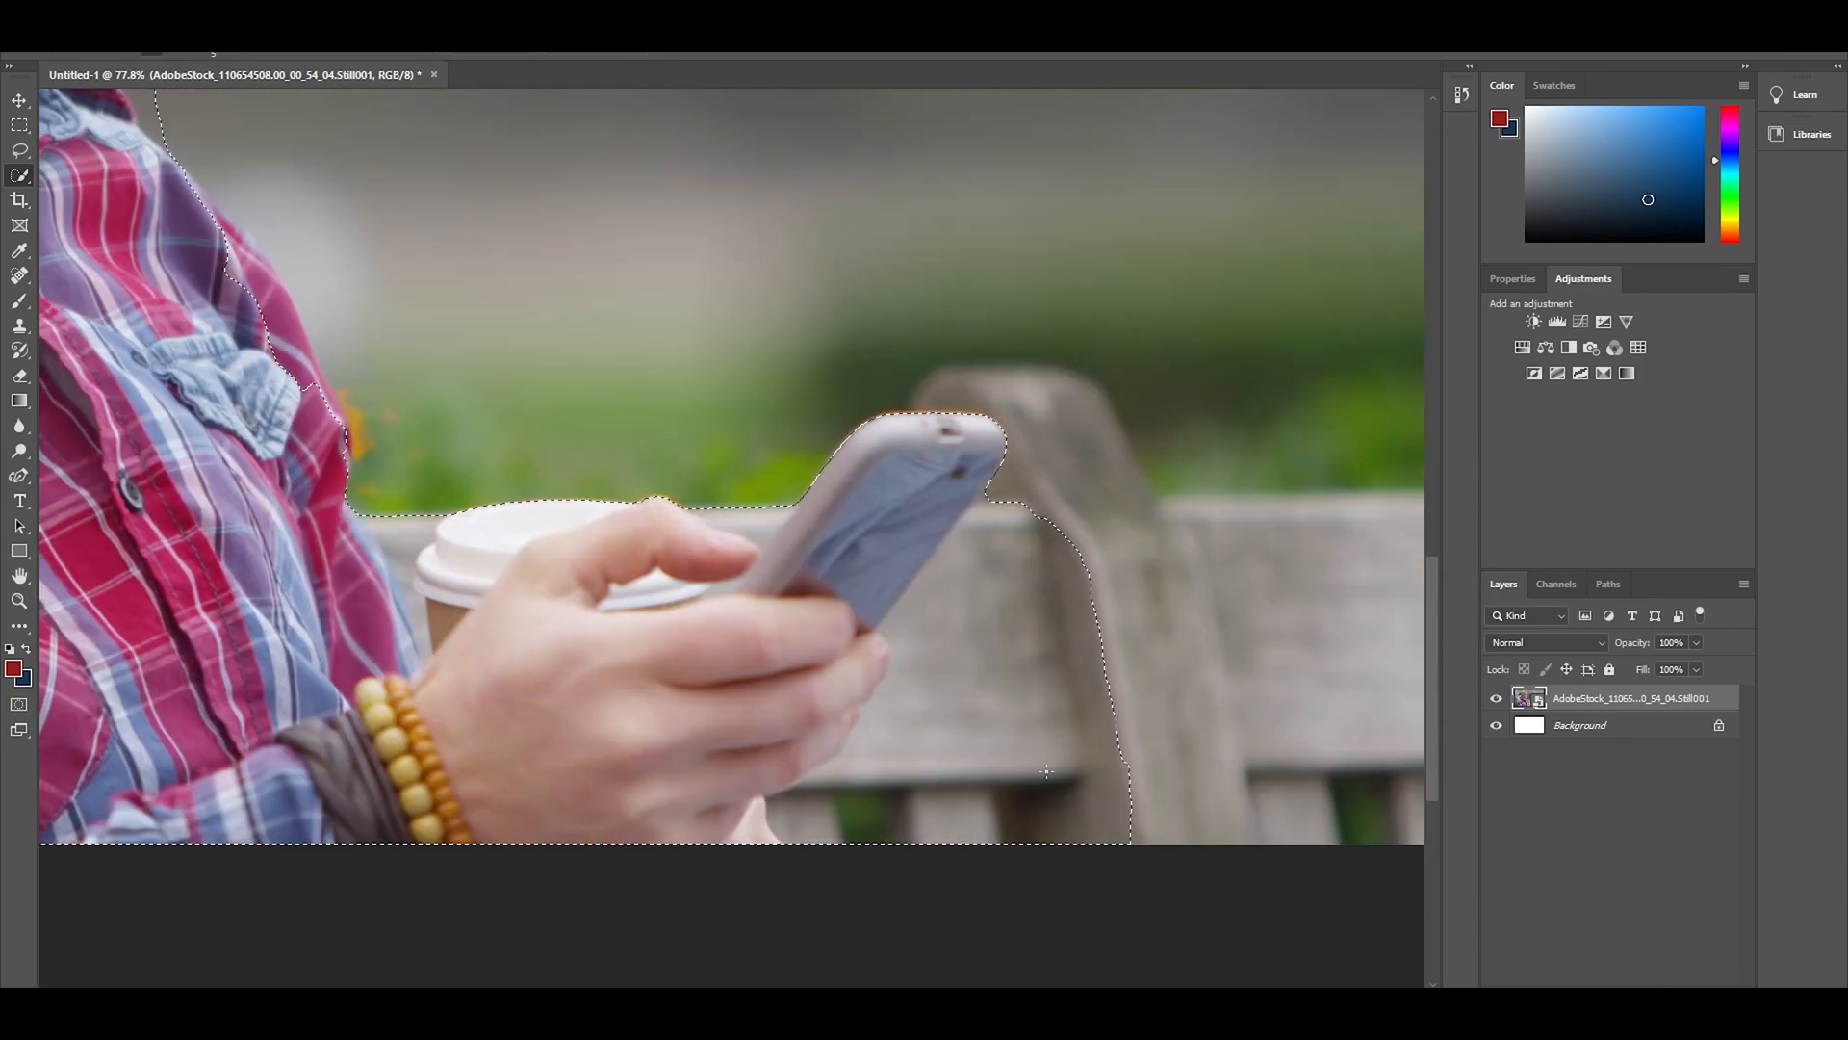
Subtract the bench areas around the phone, hand and thumb from the man's selection
{"action": "scroll", "coordinate": [969, 460], "scroll_direction": "up", "scroll_amount": 3}
{"action": "left_click_drag", "start_coordinate": [792, 770], "coordinate": [791, 245]}
{"action": "scroll", "coordinate": [732, 674], "scroll_direction": "down", "scroll_amount": 4}
{"action": "scroll", "coordinate": [732, 674], "scroll_direction": "up", "scroll_amount": 2}
{"action": "scroll", "coordinate": [274, 529], "scroll_direction": "up", "scroll_amount": 3}
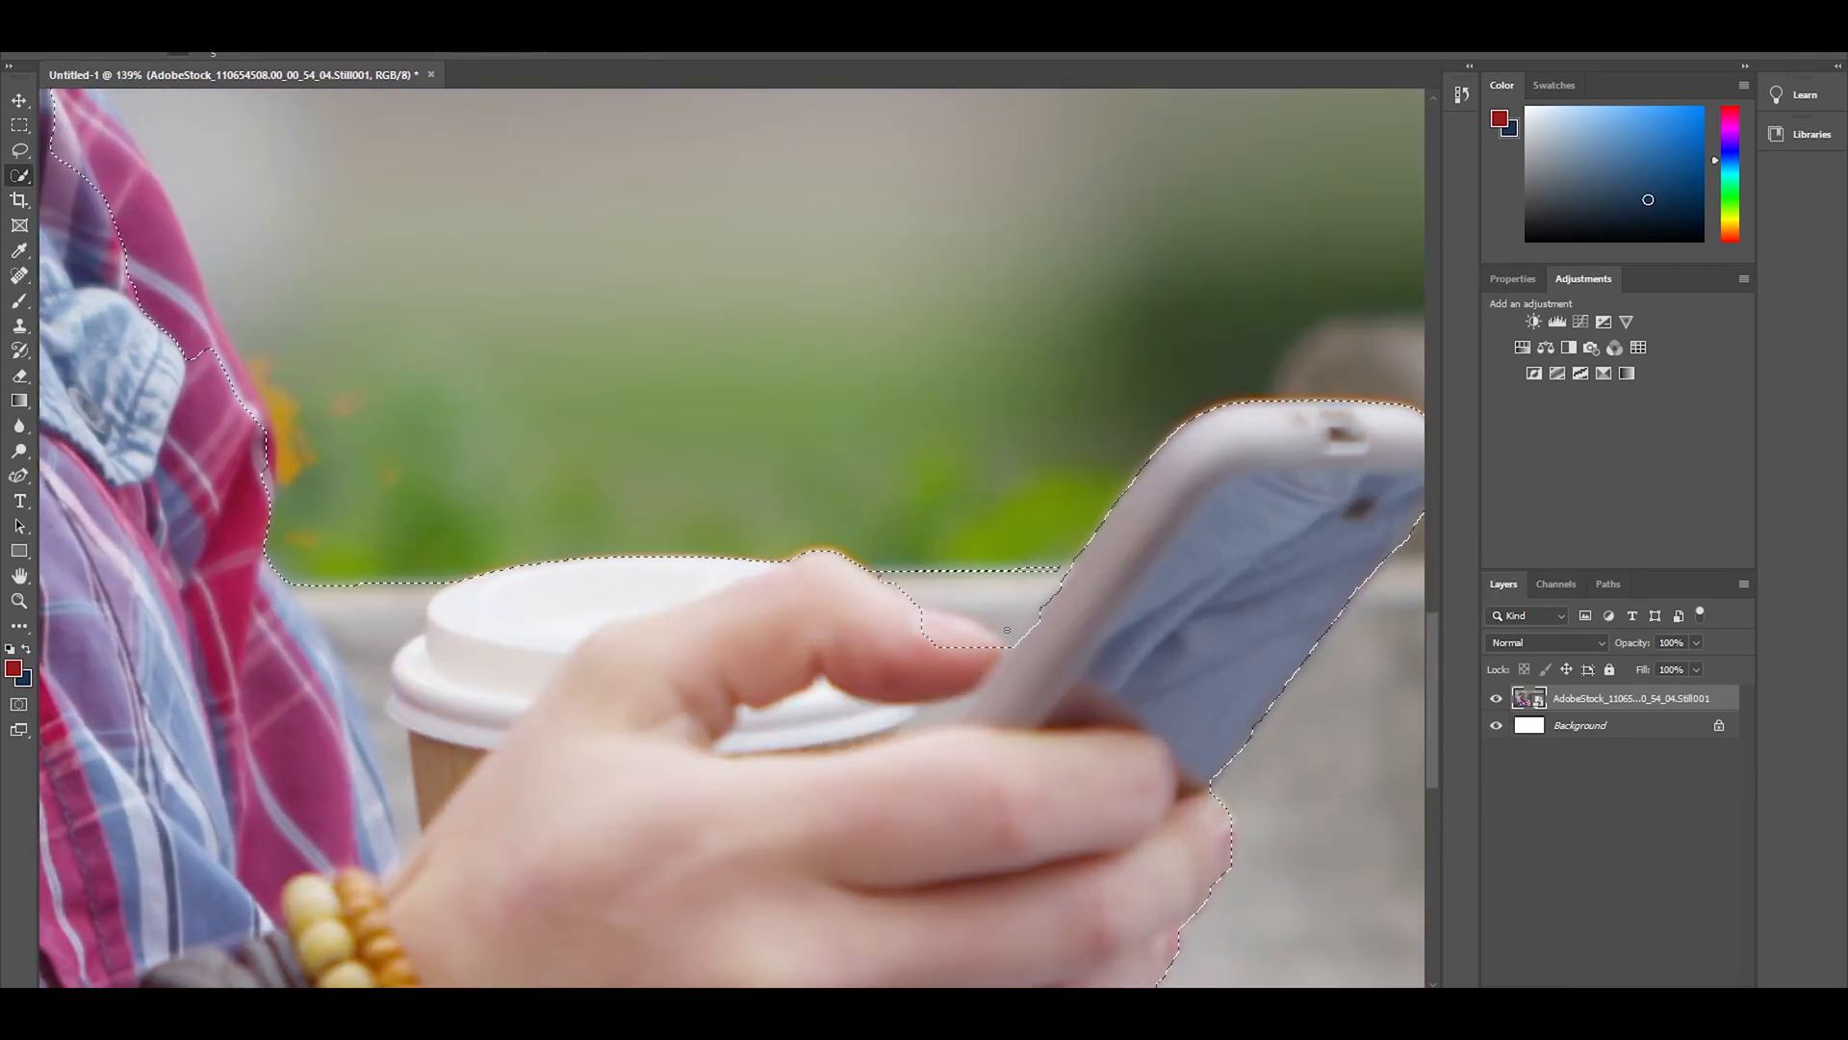
{"action": "scroll", "coordinate": [953, 592], "scroll_direction": "up", "scroll_amount": 2}
{"action": "scroll", "coordinate": [878, 623], "scroll_direction": "down", "scroll_amount": 1}
{"action": "mouse_move", "coordinate": [879, 577]}
{"action": "left_mouse_down"}
{"action": "mouse_move", "coordinate": [1001, 665]}
{"action": "mouse_move", "coordinate": [677, 786]}
{"action": "left_mouse_up"}
{"action": "scroll", "coordinate": [678, 786], "scroll_direction": "down", "scroll_amount": 3}
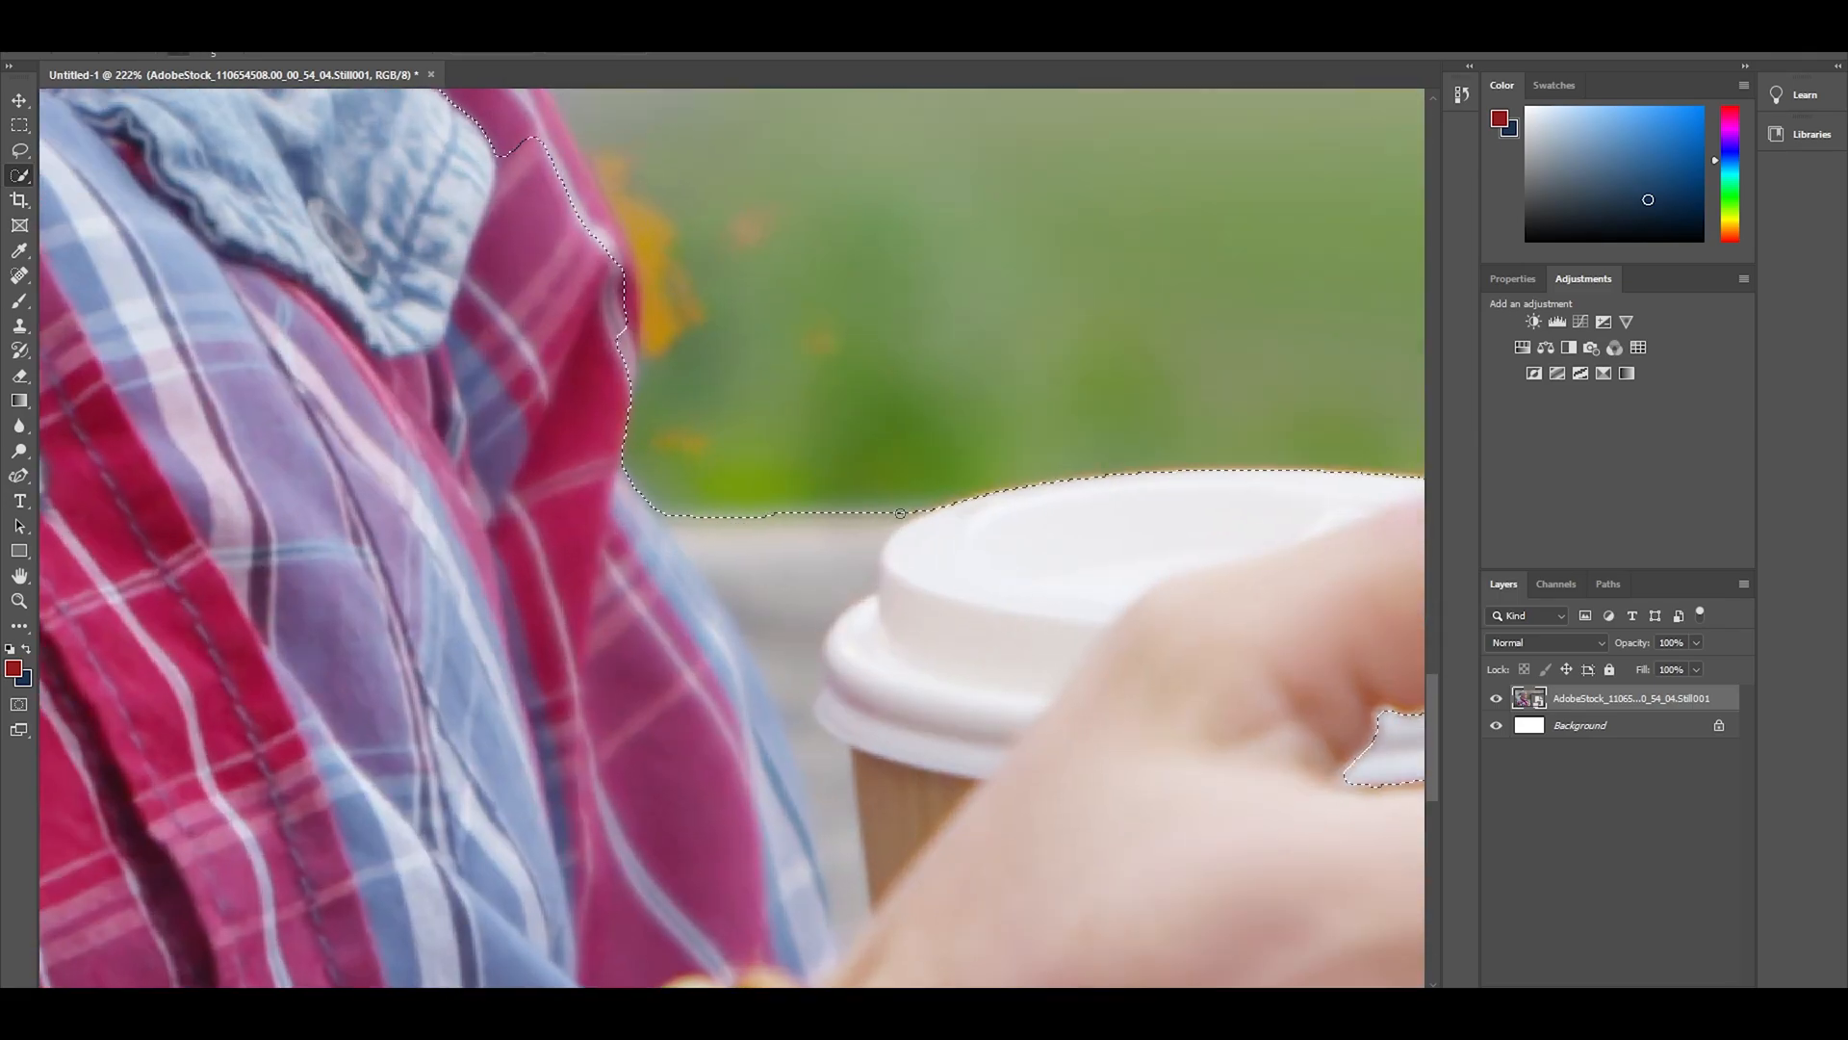
Refine the selection around the coffee cup and along the front edge of the plaid shirt
{"action": "scroll", "coordinate": [607, 569], "scroll_direction": "up", "scroll_amount": 2}
{"action": "scroll", "coordinate": [606, 569], "scroll_direction": "up", "scroll_amount": 4}
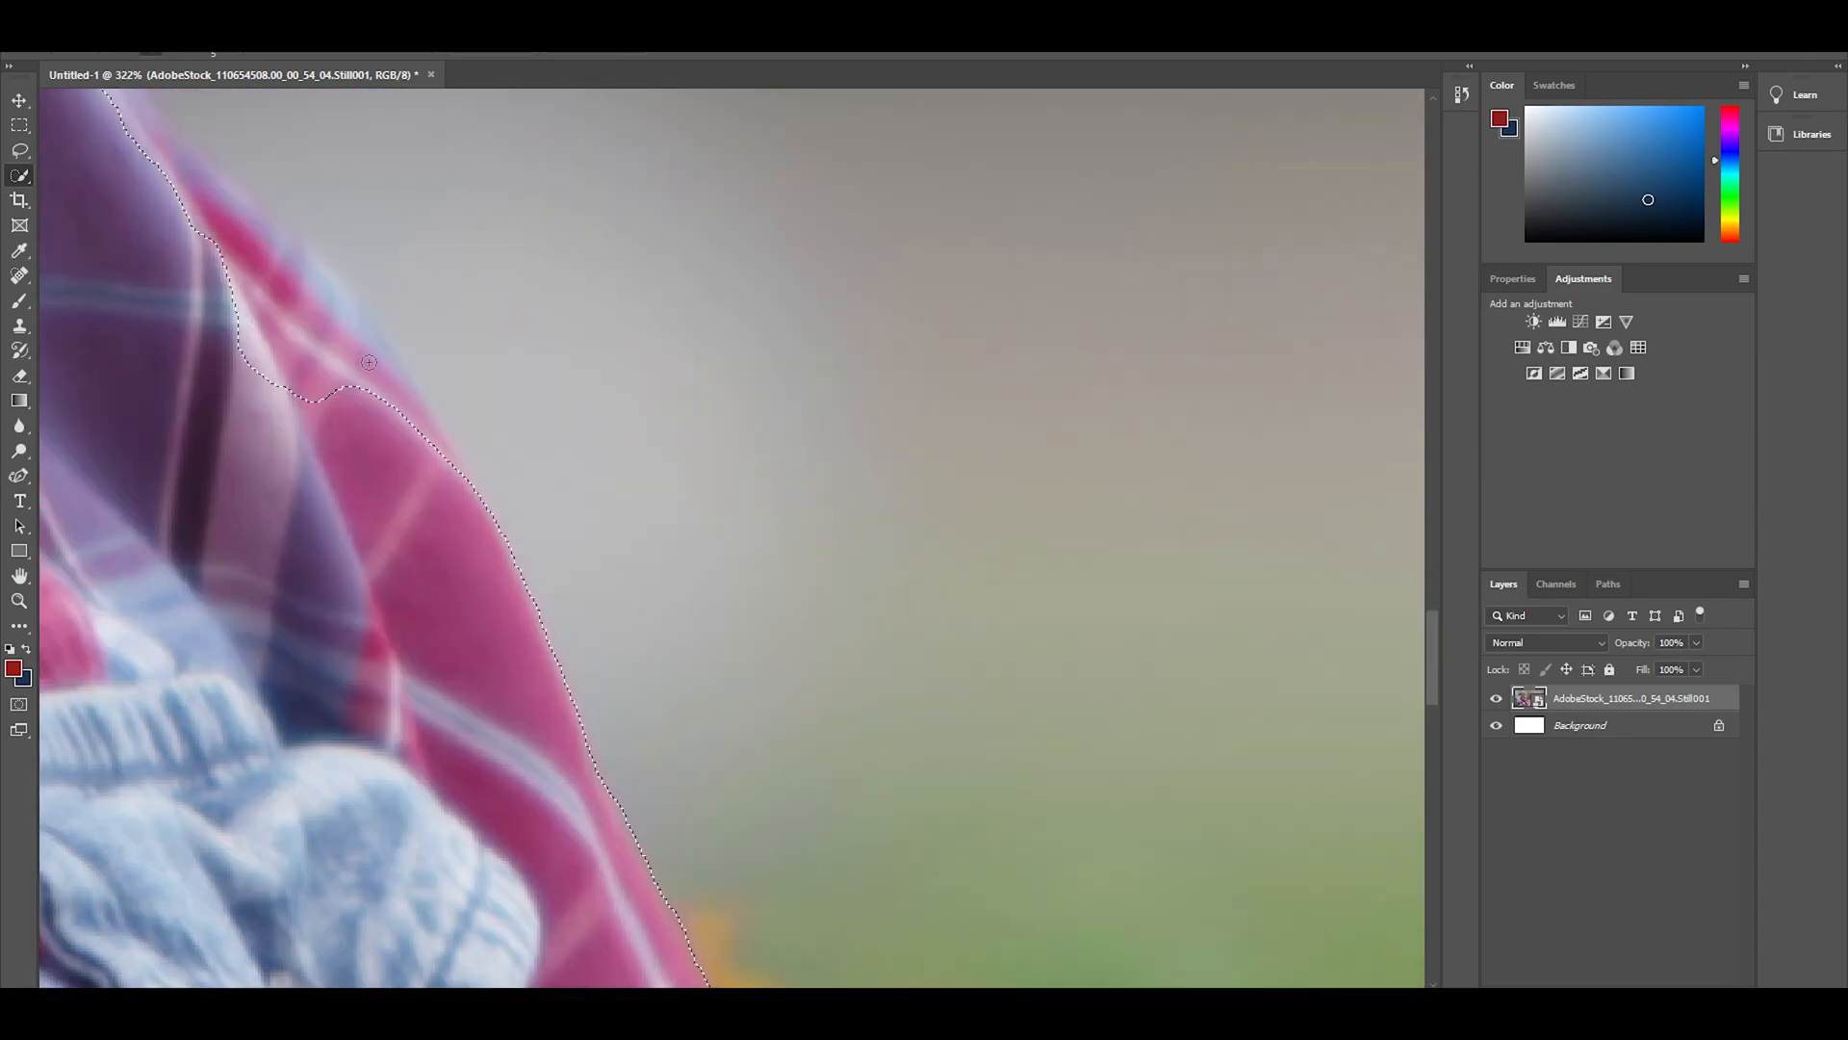
{"action": "left_click_drag", "start_coordinate": [413, 423], "coordinate": [664, 953]}
{"action": "left_click_drag", "start_coordinate": [404, 404], "coordinate": [1011, 462]}
{"action": "mouse_move", "coordinate": [584, 115]}
{"action": "left_mouse_down"}
{"action": "mouse_move", "coordinate": [648, 809]}
{"action": "mouse_move", "coordinate": [737, 839]}
{"action": "left_mouse_up"}
{"action": "left_click_drag", "start_coordinate": [688, 799], "coordinate": [448, 464]}
{"action": "scroll", "coordinate": [684, 453], "scroll_direction": "down", "scroll_amount": 3}
{"action": "left_click_drag", "start_coordinate": [684, 454], "coordinate": [1196, 763]}
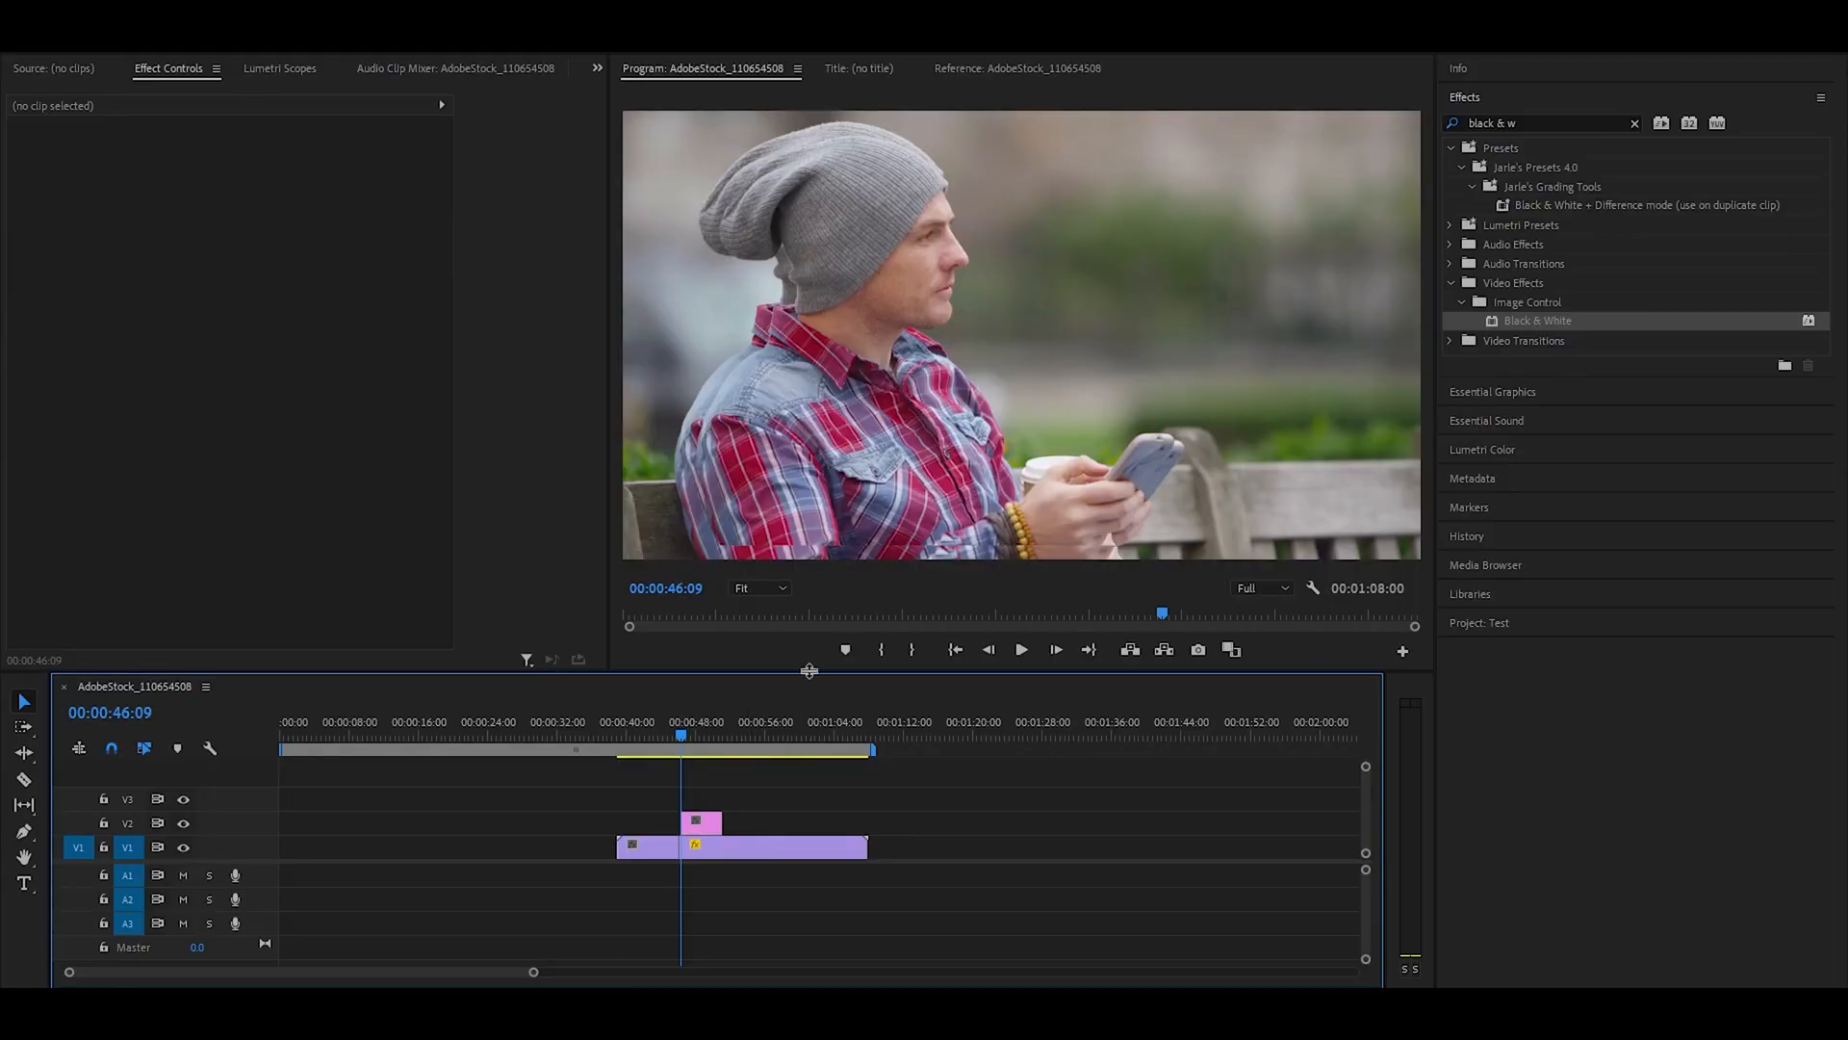
Switch to Premiere Pro and apply Scale to Frame Size to guy1.png on V2
{"action": "right_click", "coordinate": [710, 824]}
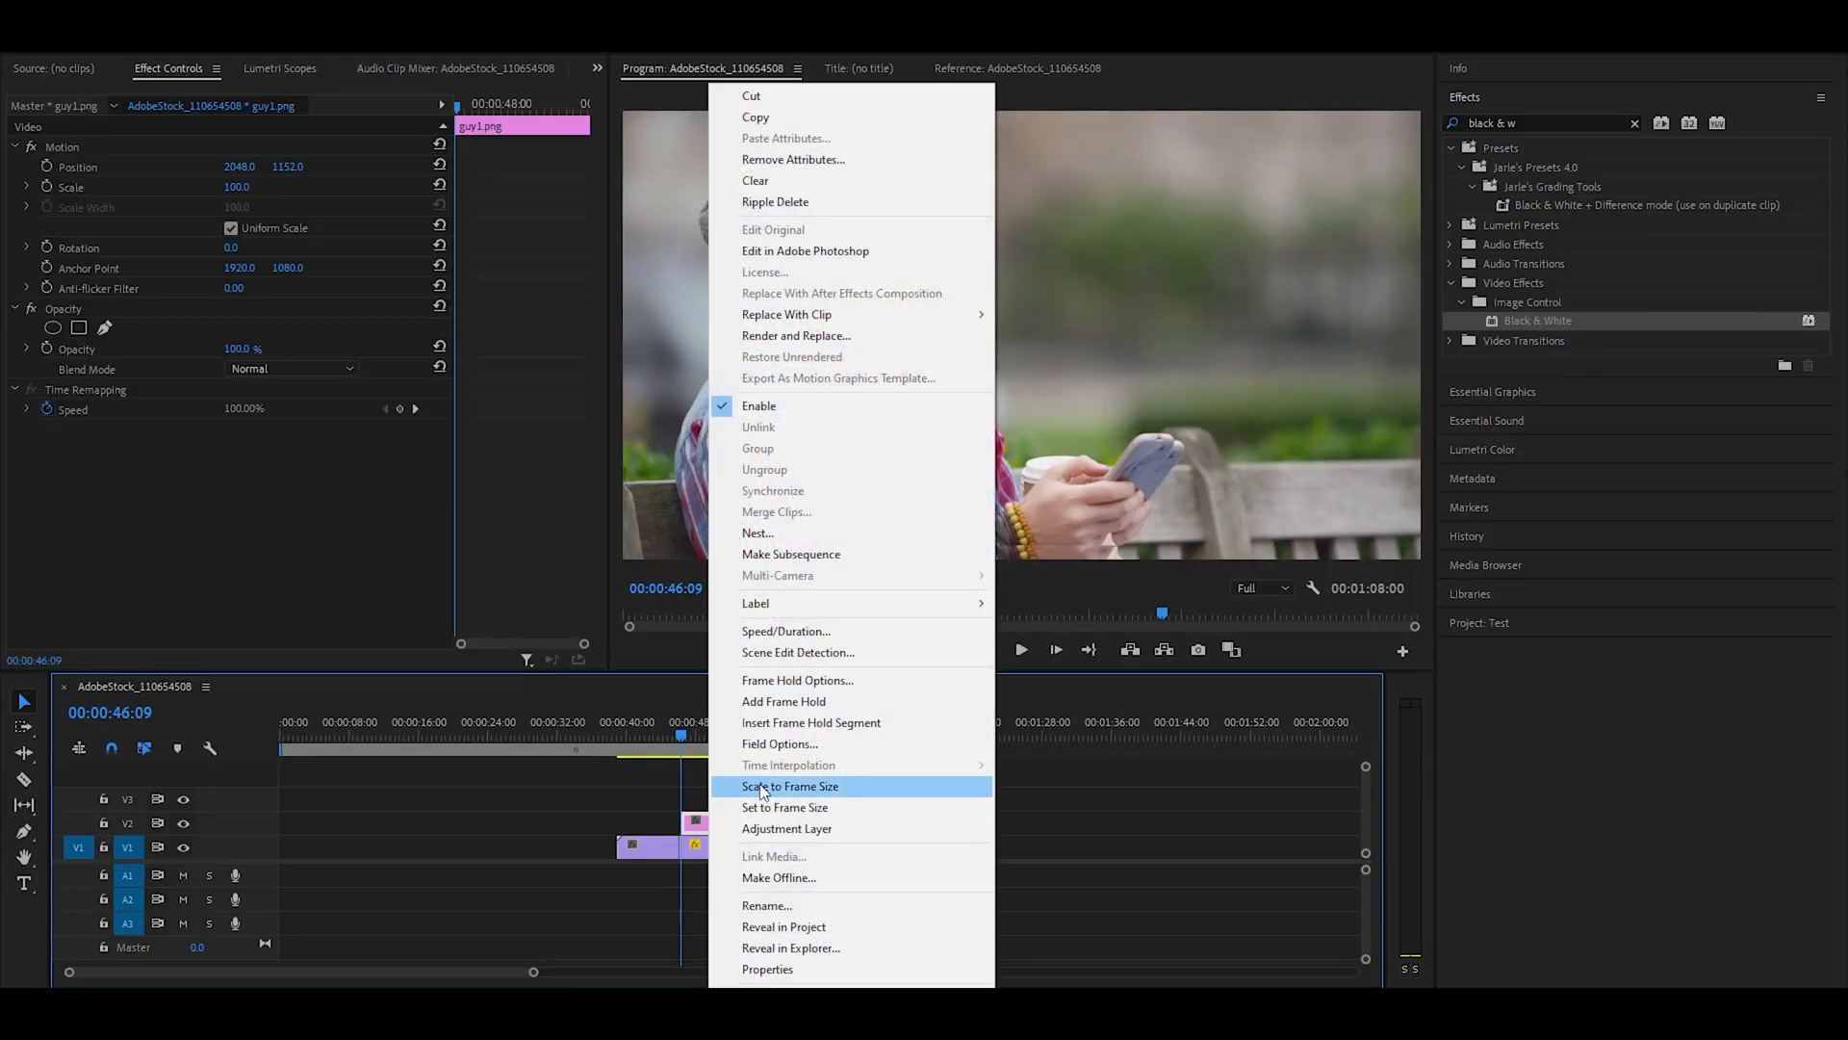
{"action": "left_click", "coordinate": [760, 787]}
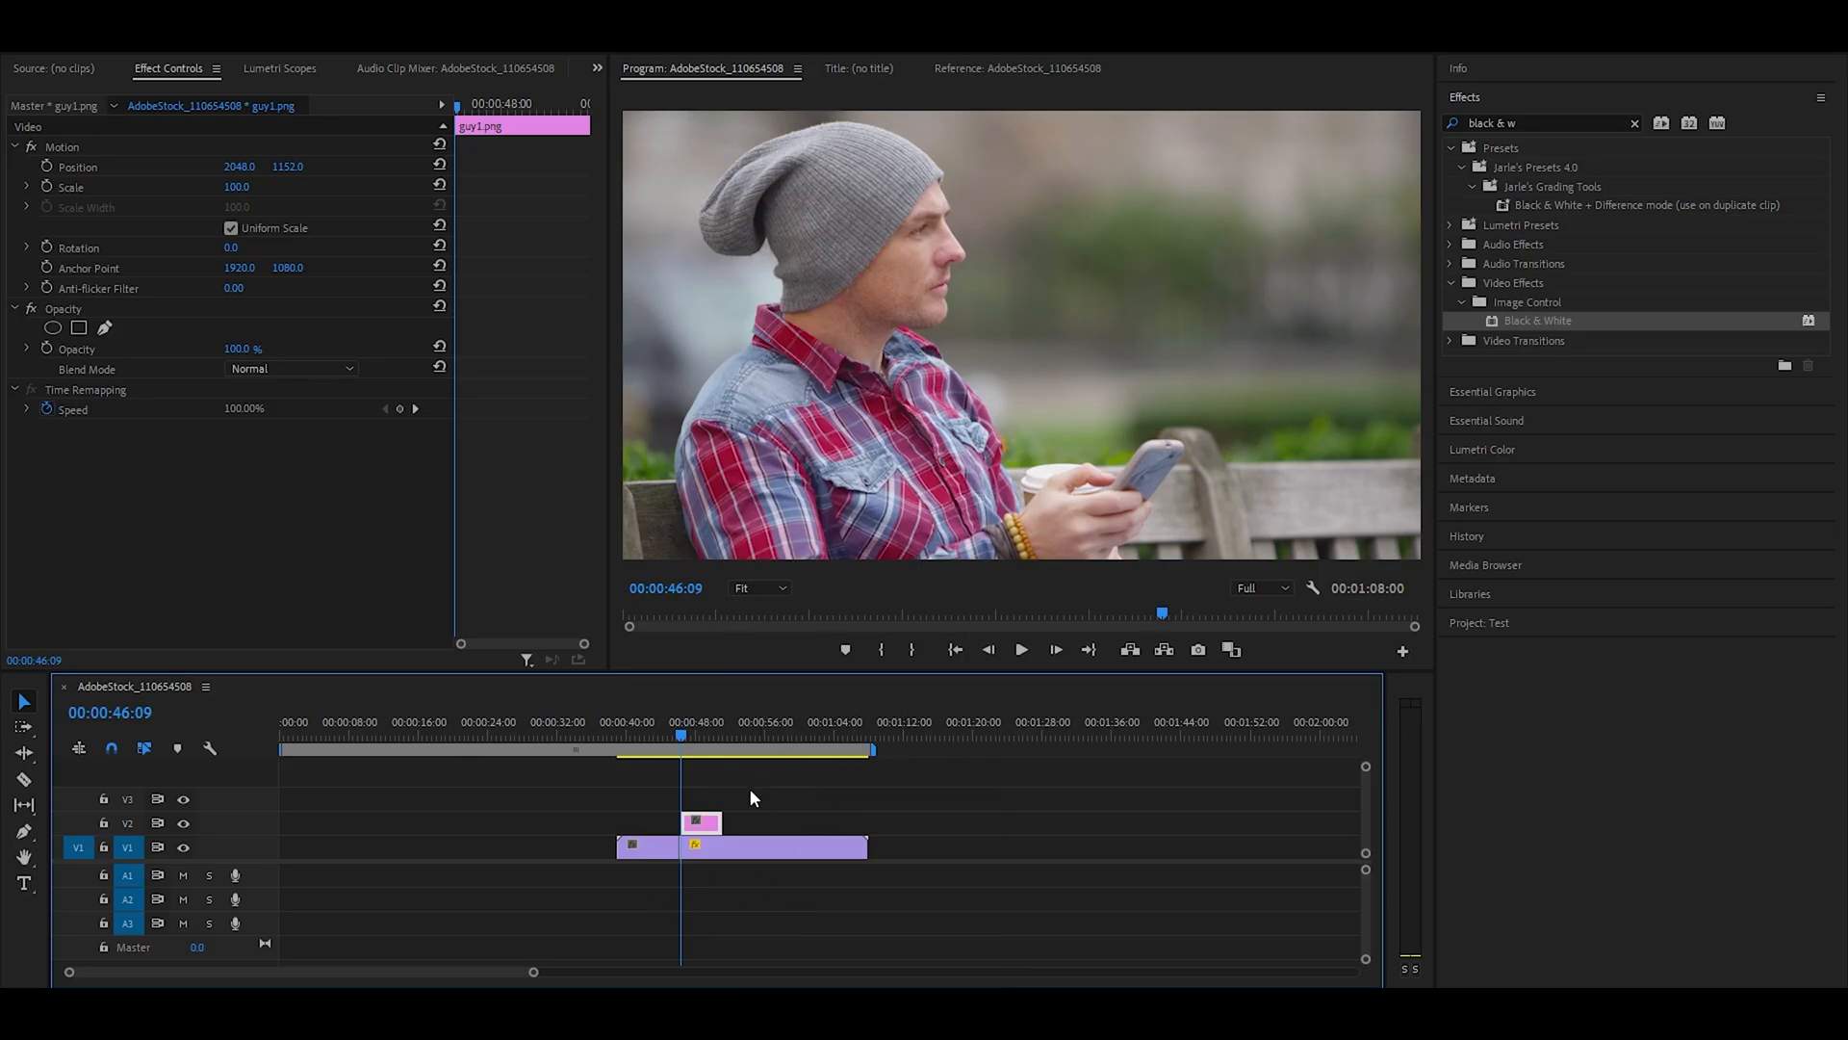
Move guy1.png past the end of the footage to inspect the cutout alone, and return it above the frozen segment
{"action": "left_click_drag", "start_coordinate": [712, 823], "coordinate": [909, 822]}
{"action": "left_click", "coordinate": [914, 724]}
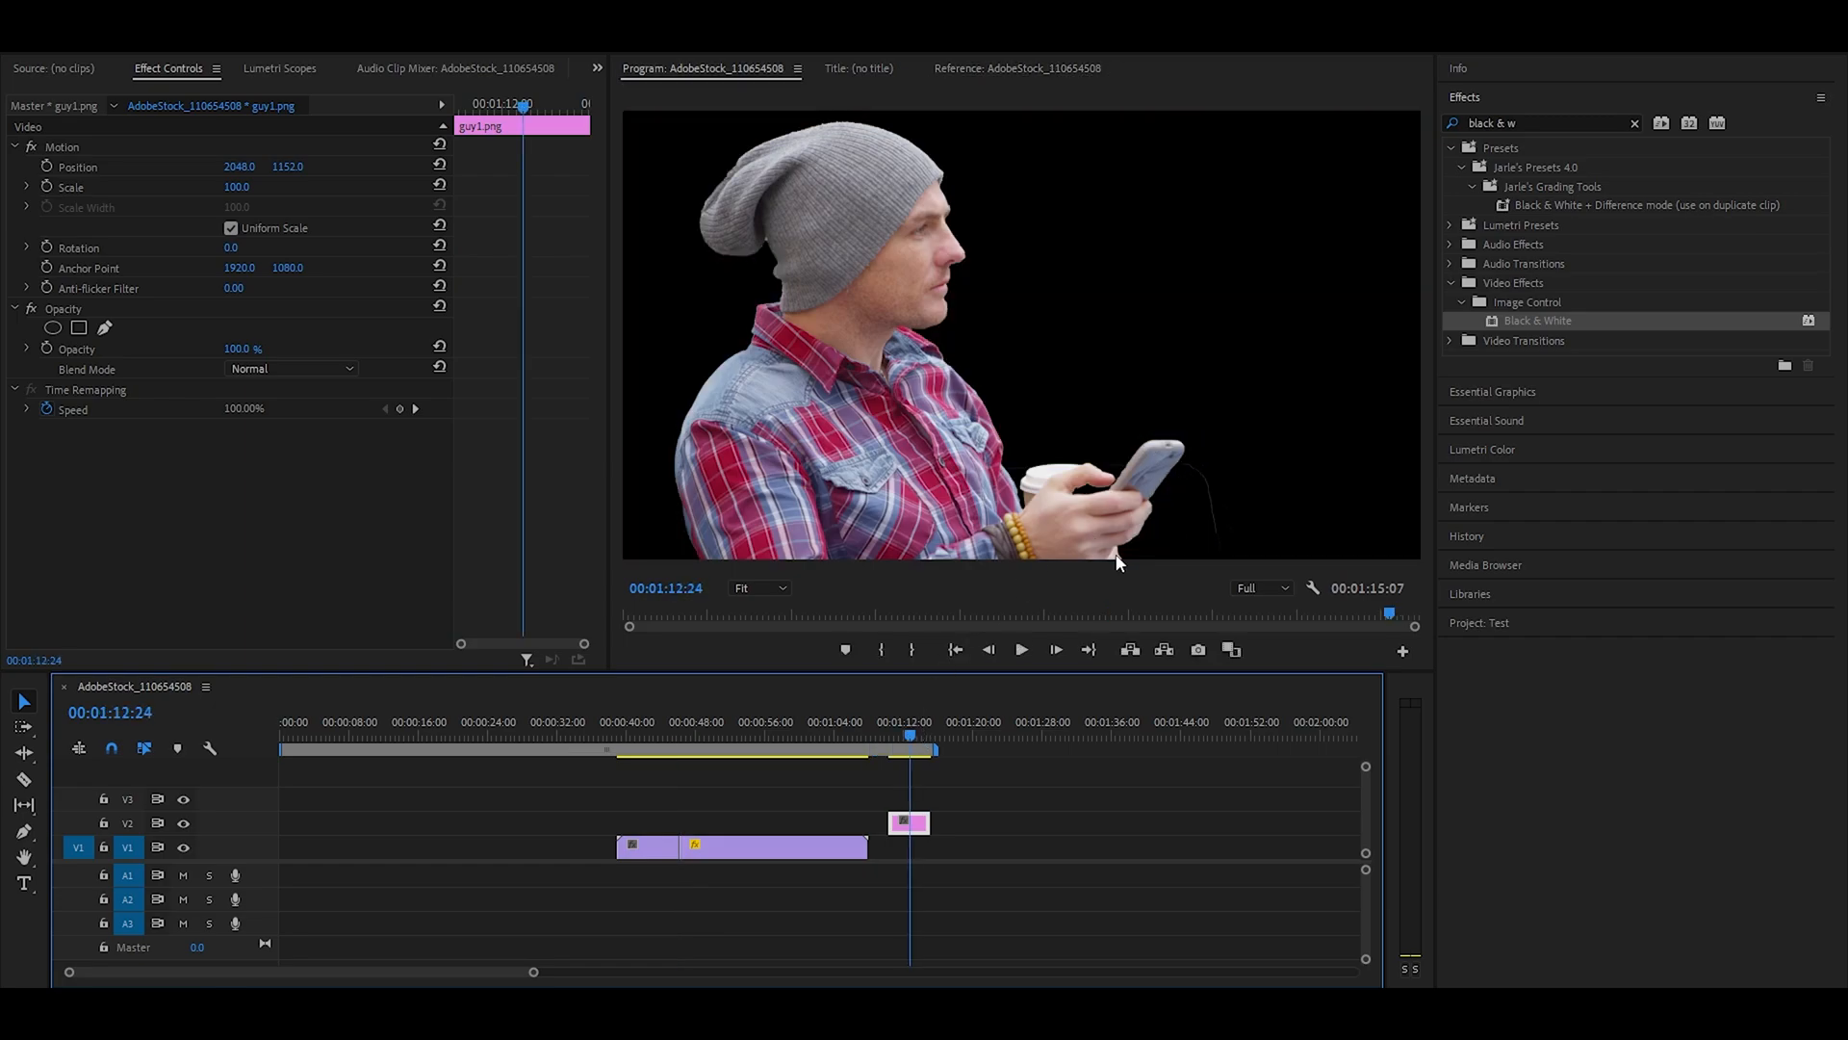
{"action": "left_click_drag", "start_coordinate": [909, 824], "coordinate": [701, 834]}
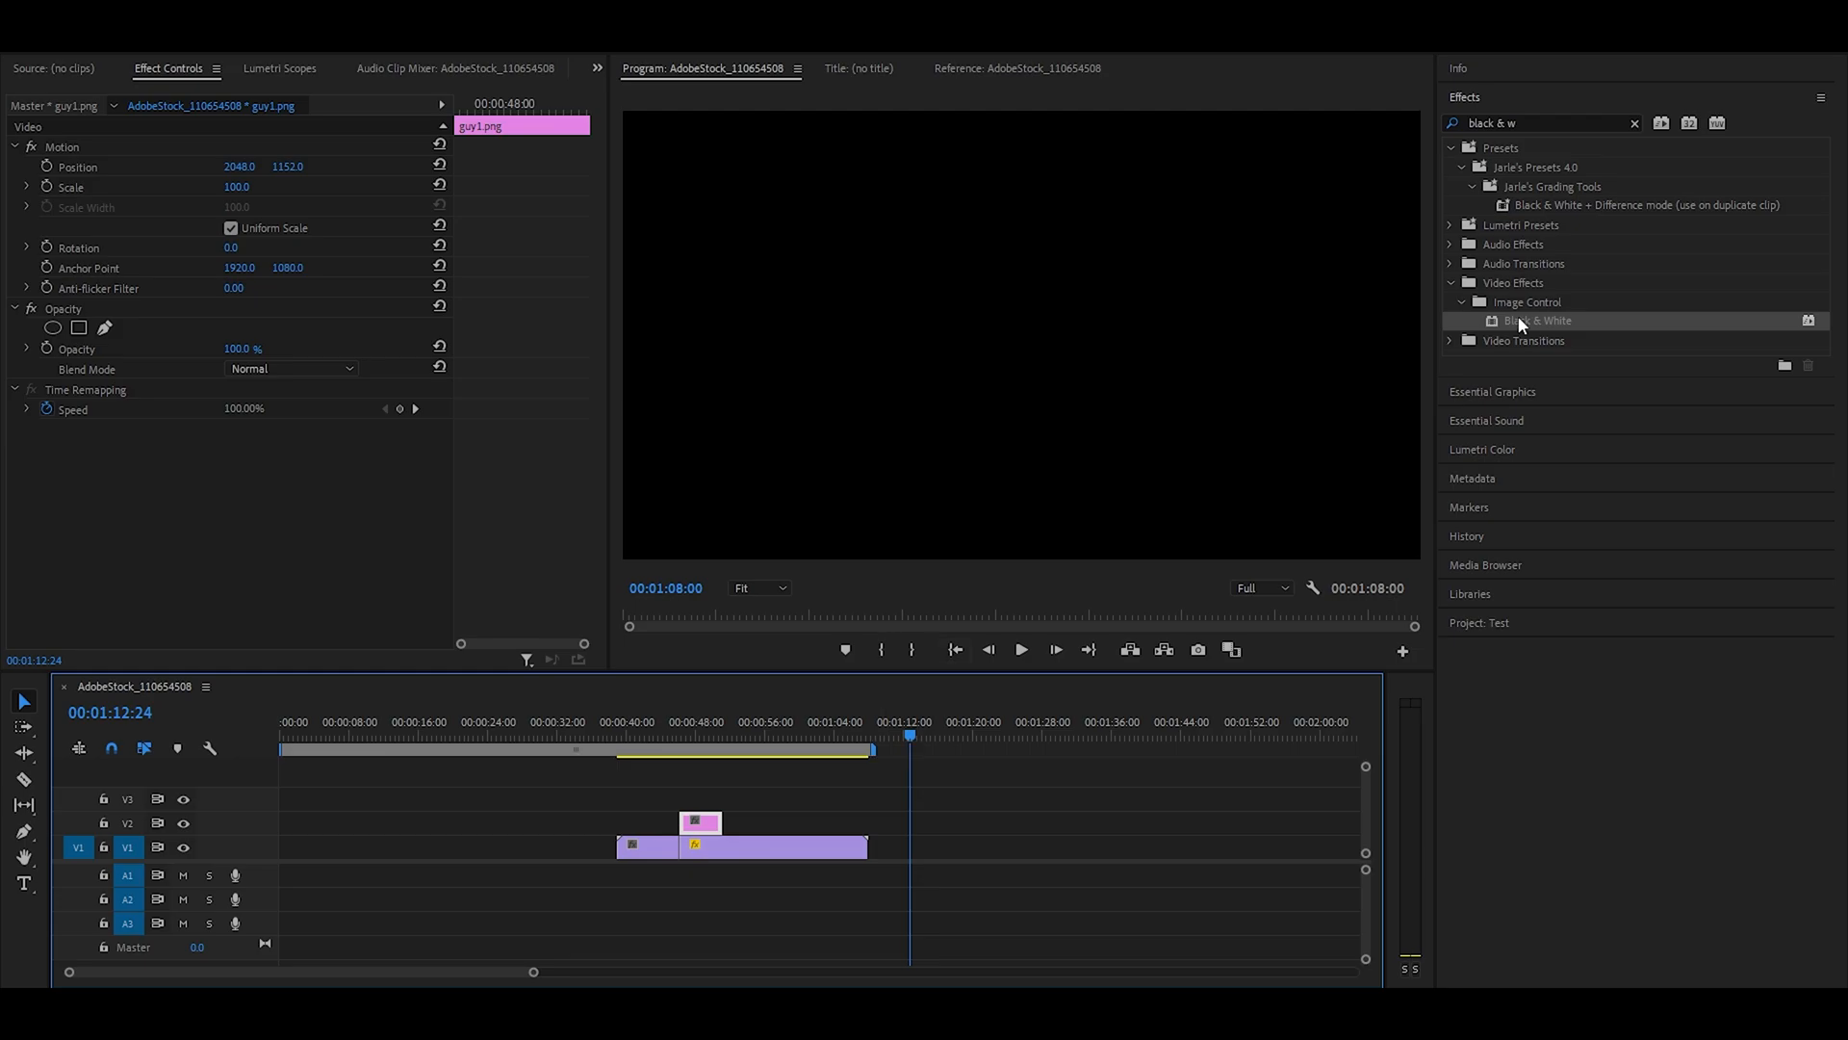
Apply the Black & White effect to the frozen segment on V1 and view the frame at 00:00:47:12
{"action": "left_click_drag", "start_coordinate": [1525, 322], "coordinate": [741, 845]}
{"action": "left_click", "coordinate": [693, 734]}
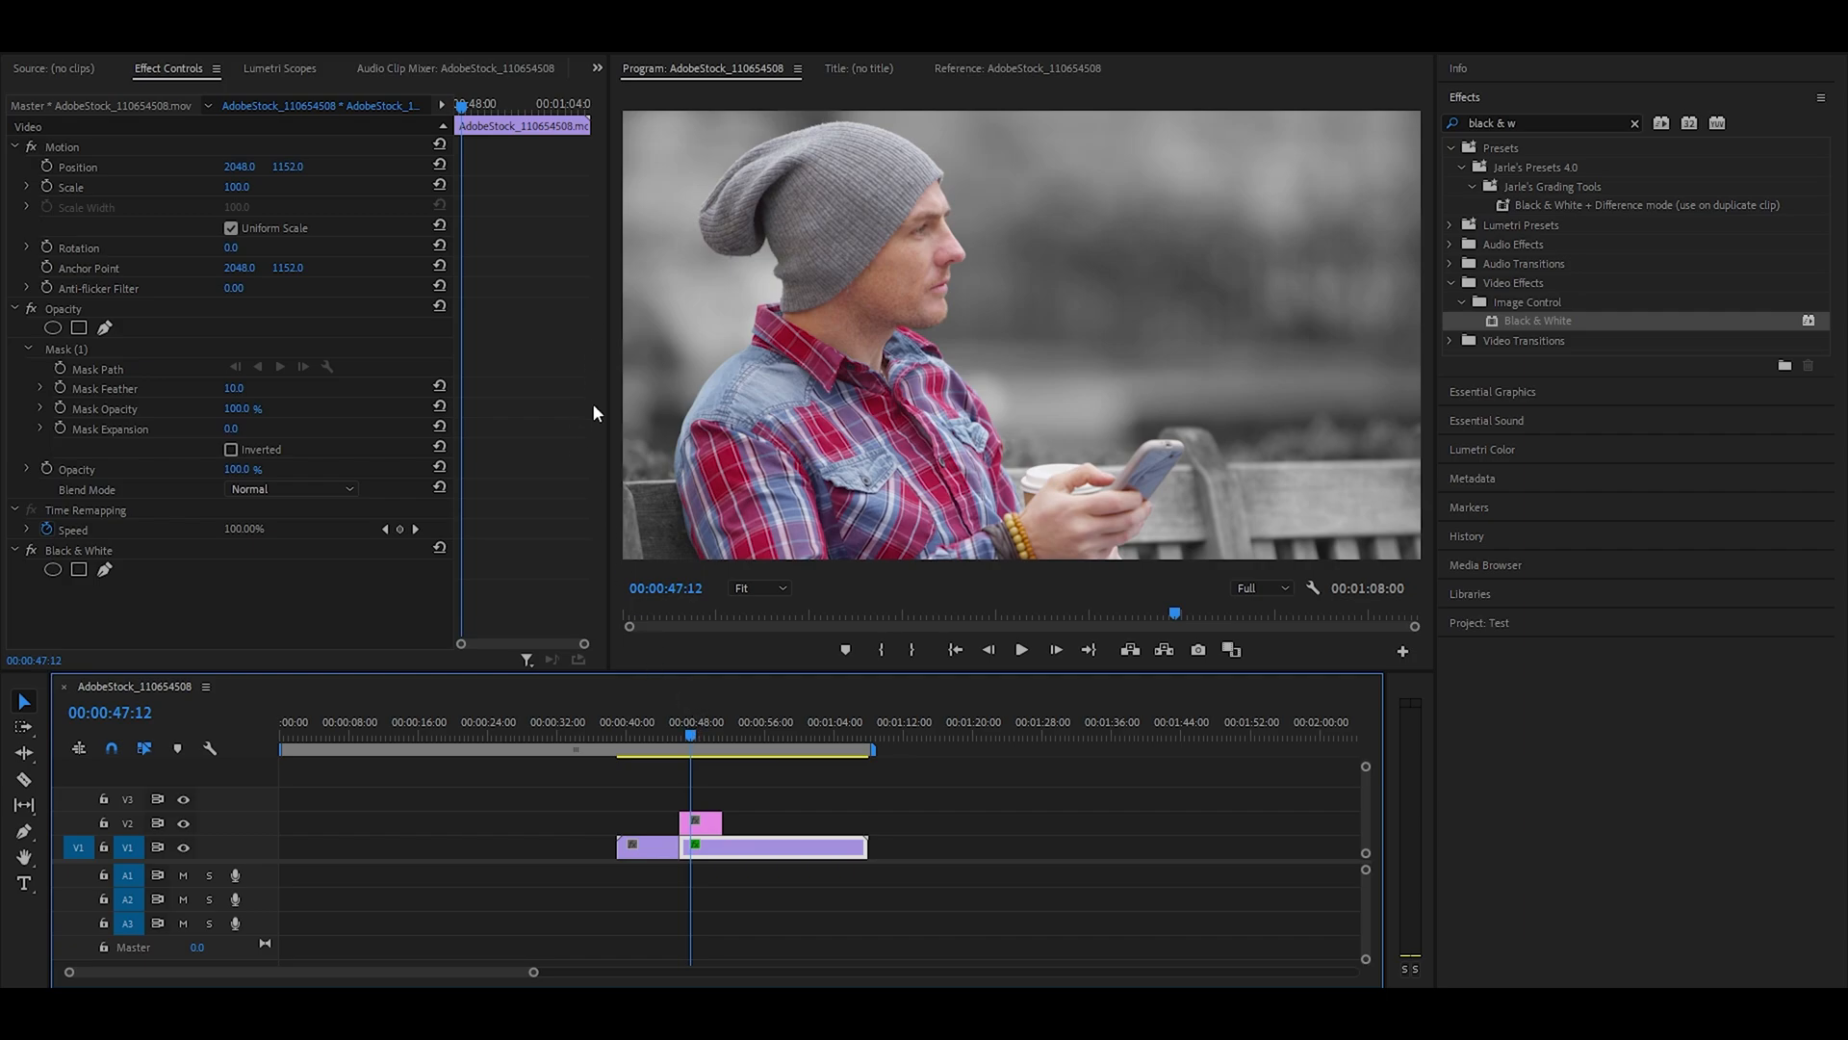
Enable Scale keyframing on guy1.png with a starting value of 100 at 00:00:46:02
{"action": "left_click", "coordinate": [707, 830]}
{"action": "left_click", "coordinate": [680, 736]}
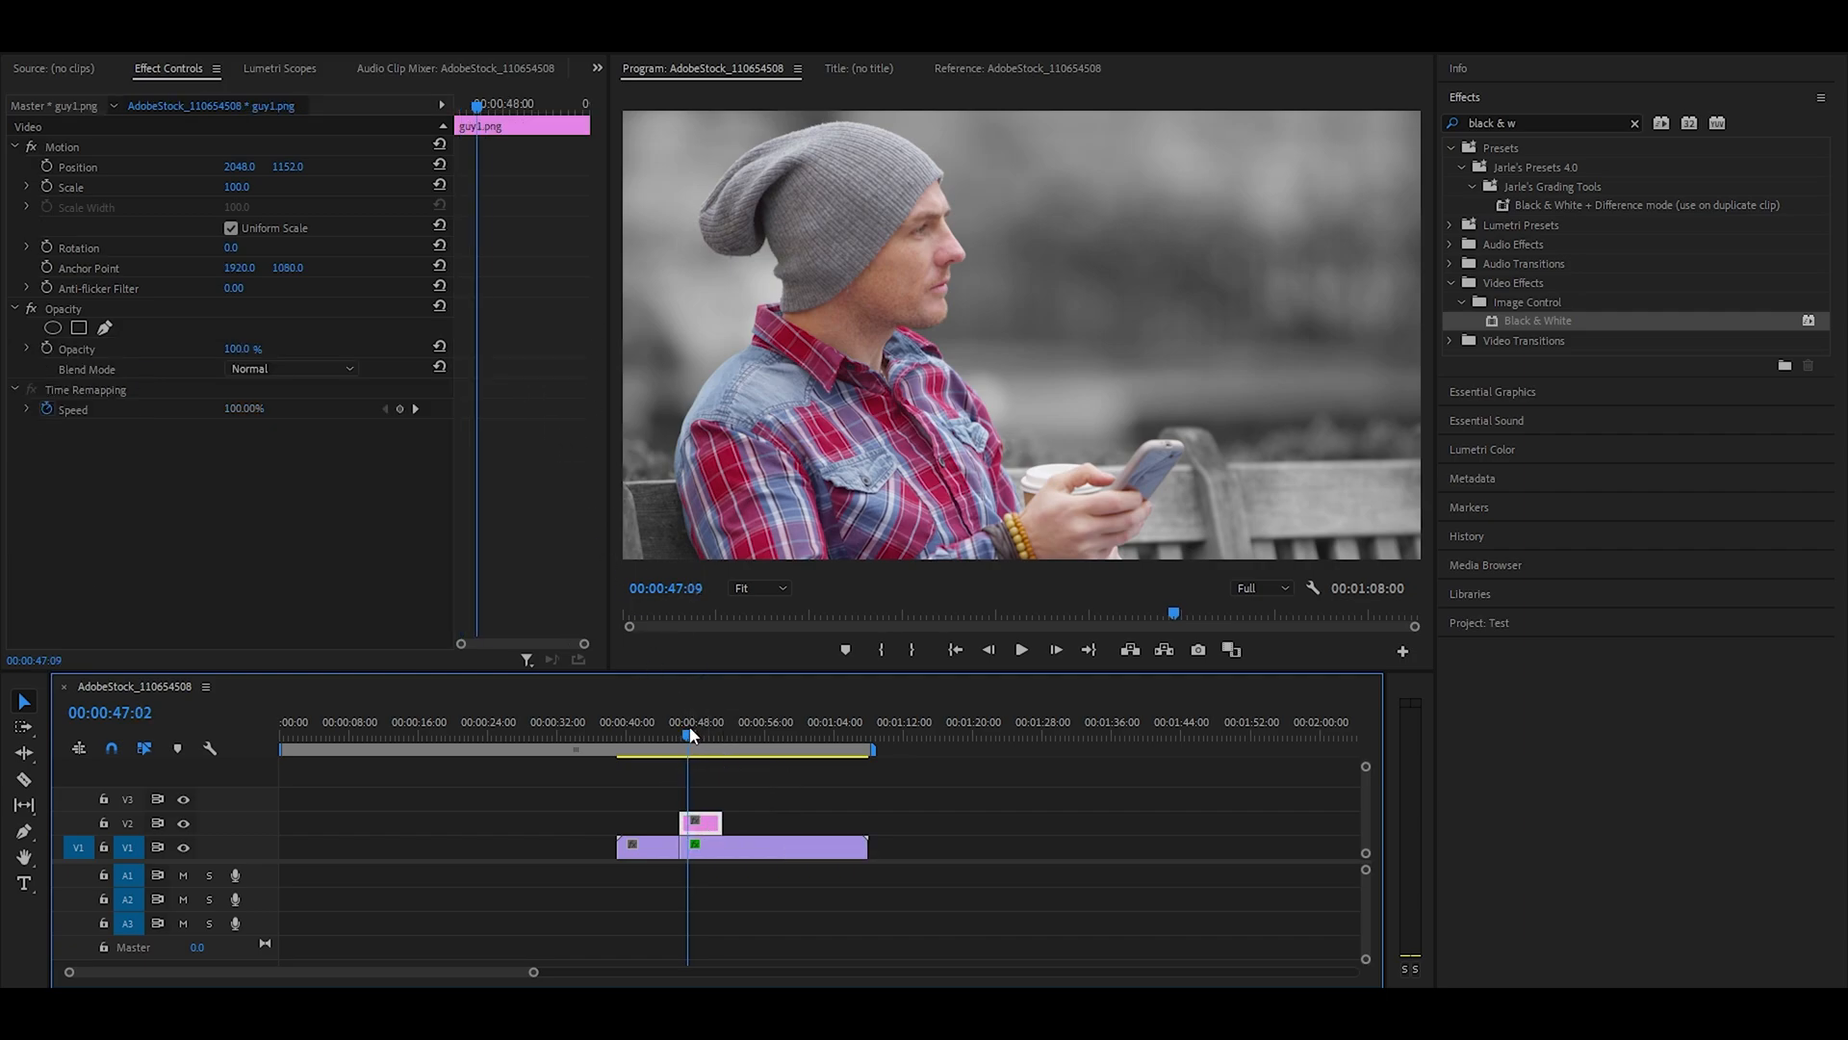
{"action": "left_click", "coordinate": [50, 184]}
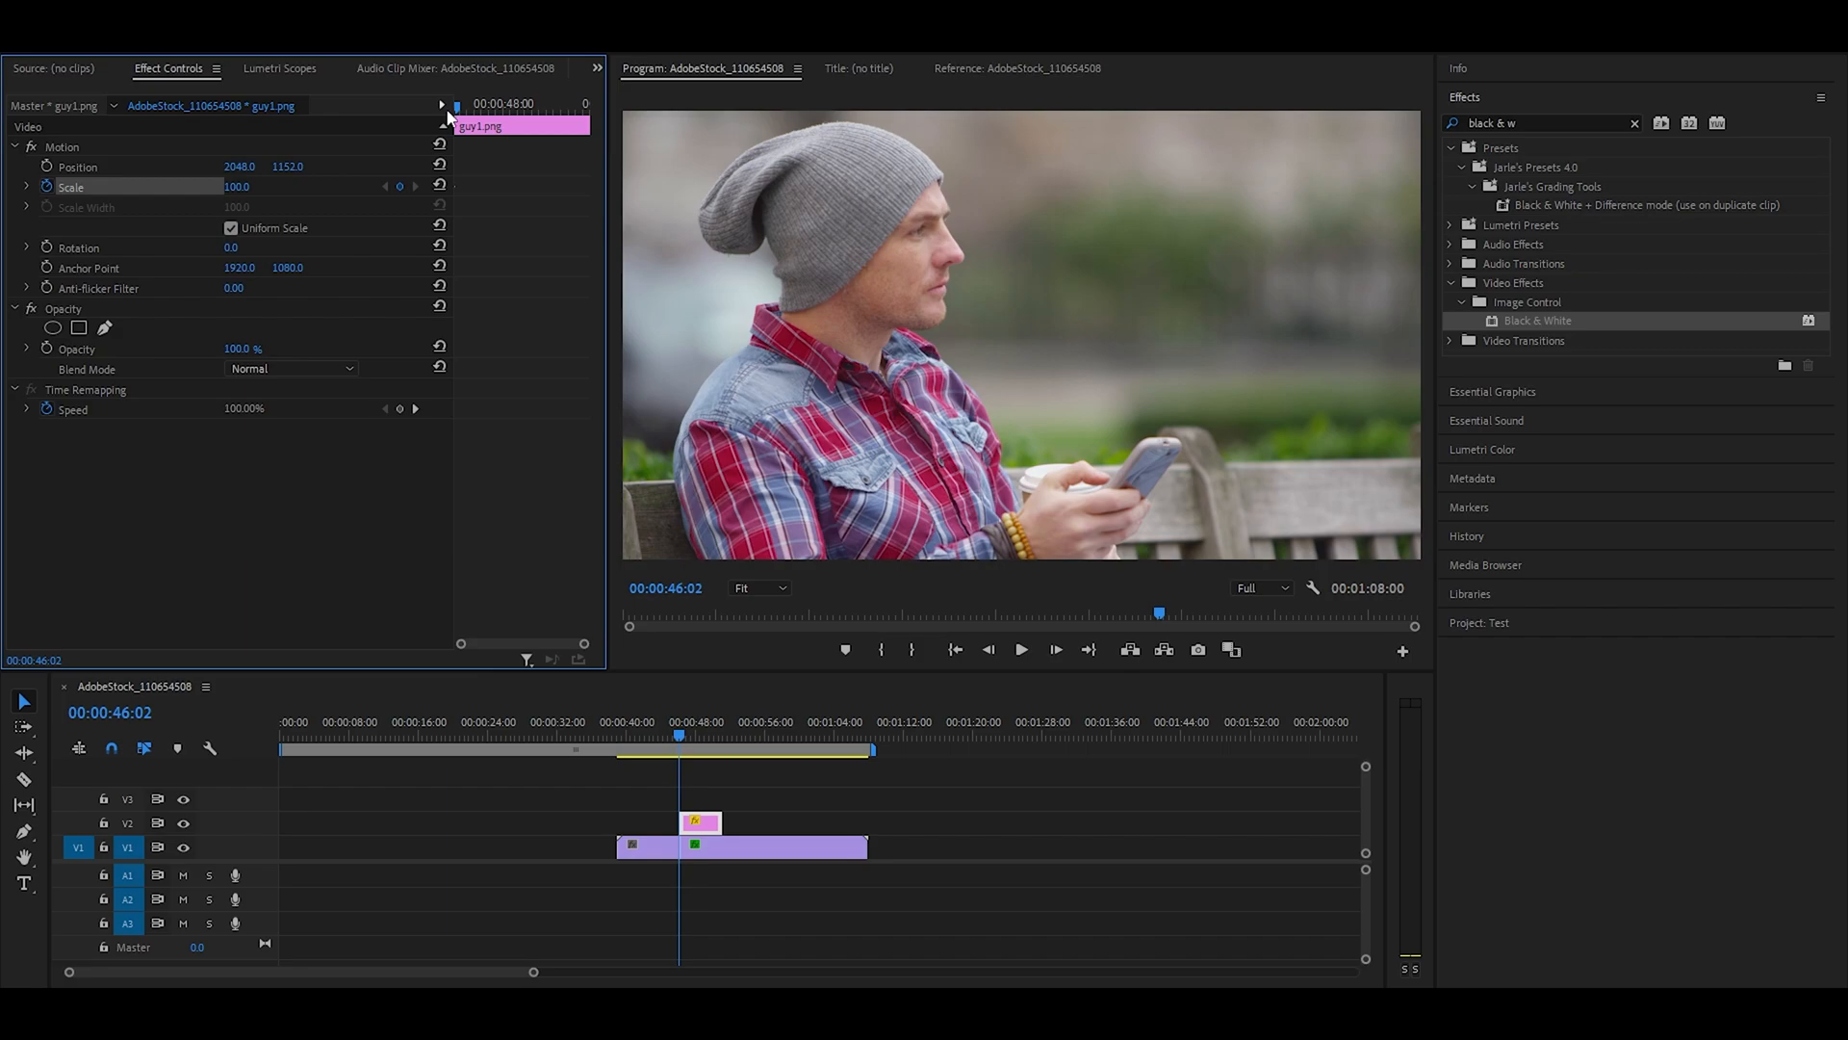
{"action": "mouse_move", "coordinate": [456, 108]}
{"action": "left_mouse_down"}
{"action": "mouse_move", "coordinate": [505, 109]}
{"action": "mouse_move", "coordinate": [351, 96]}
{"action": "mouse_move", "coordinate": [455, 106]}
{"action": "left_mouse_up"}
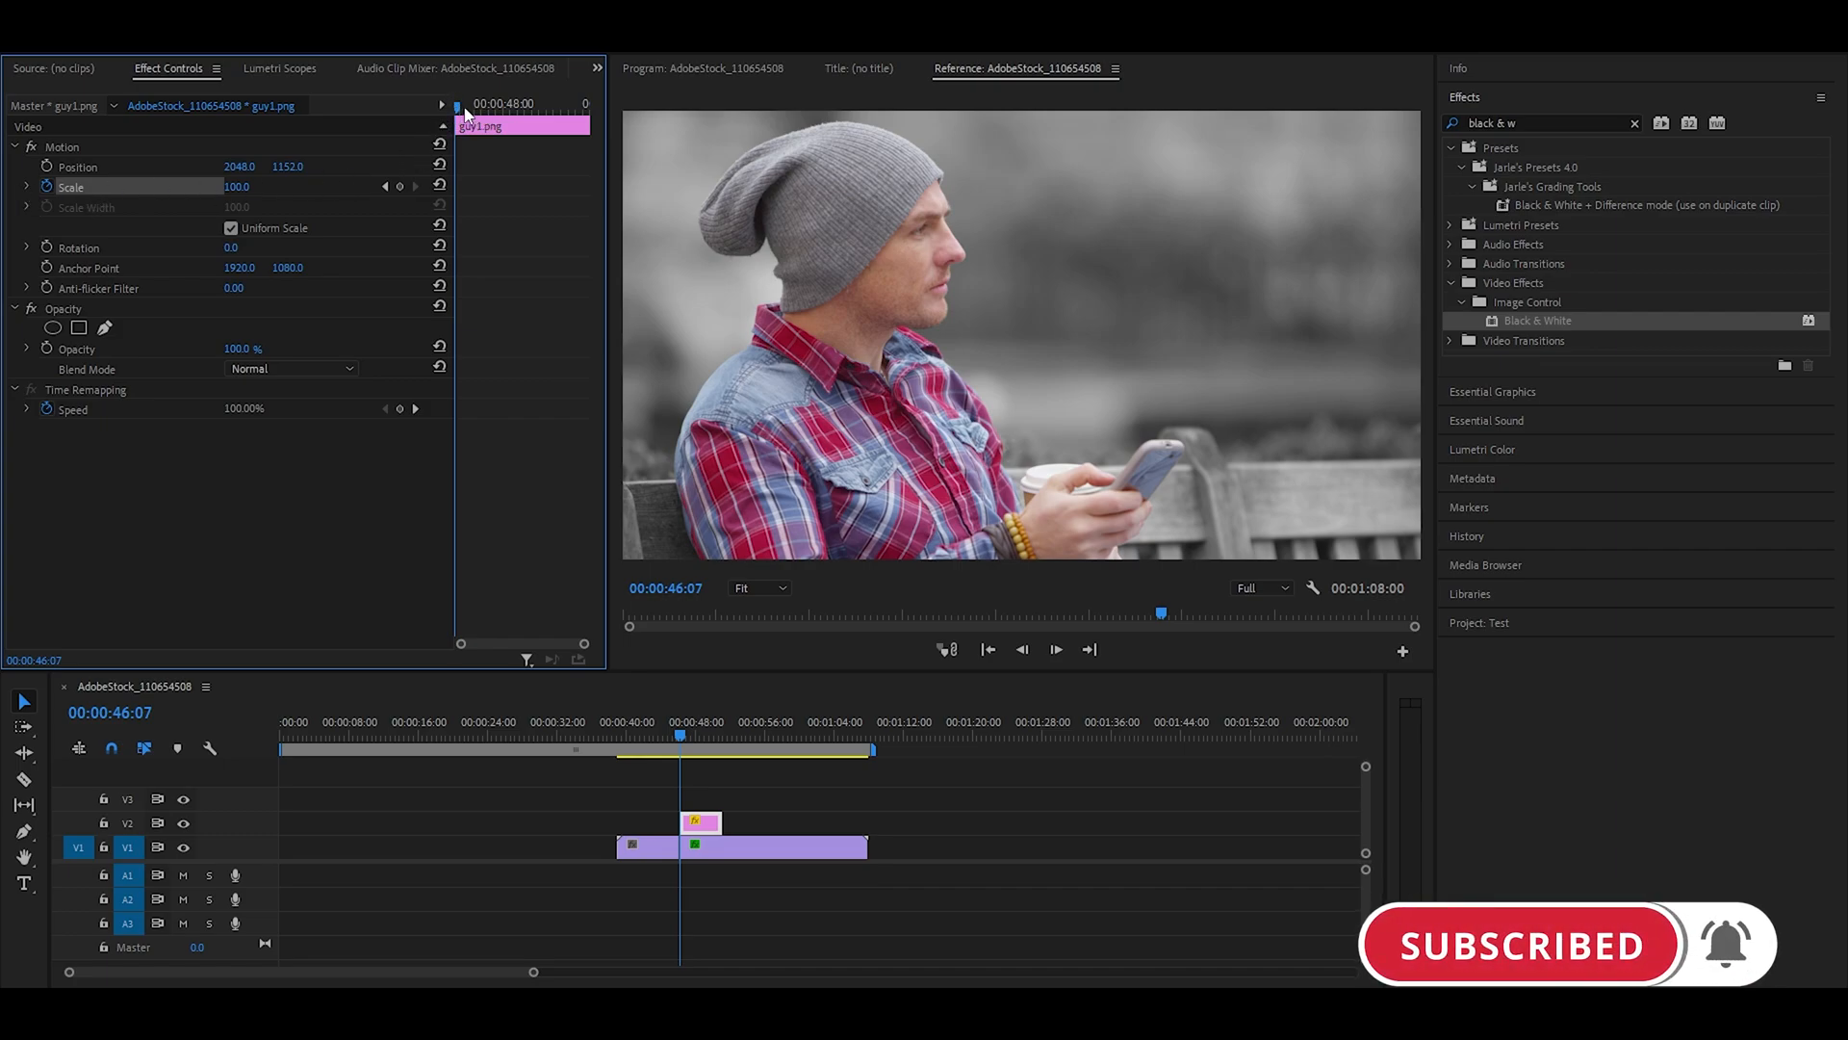
Add a second Scale keyframe of 150 to guy1.png at 00:00:47:12
{"action": "key", "text": "space"}
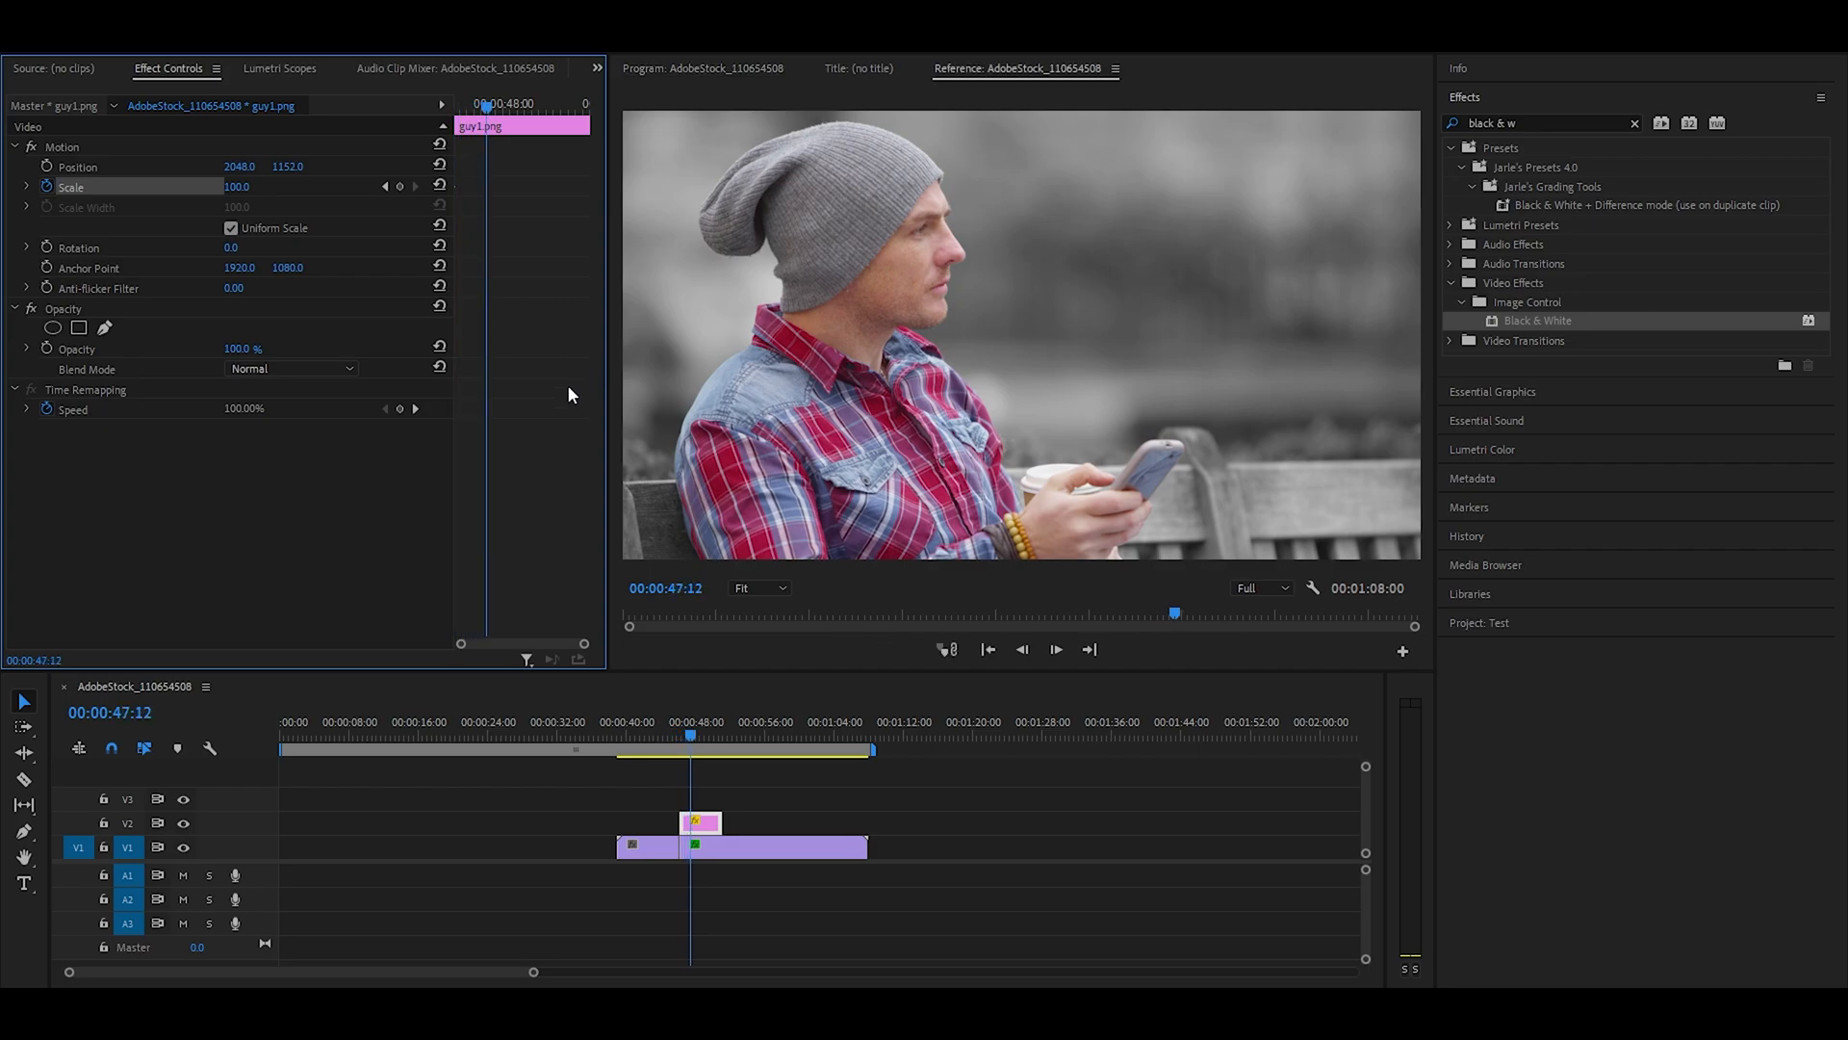
{"action": "left_click", "coordinate": [243, 186]}
{"action": "type", "text": "150"}
{"action": "key", "text": "Return"}
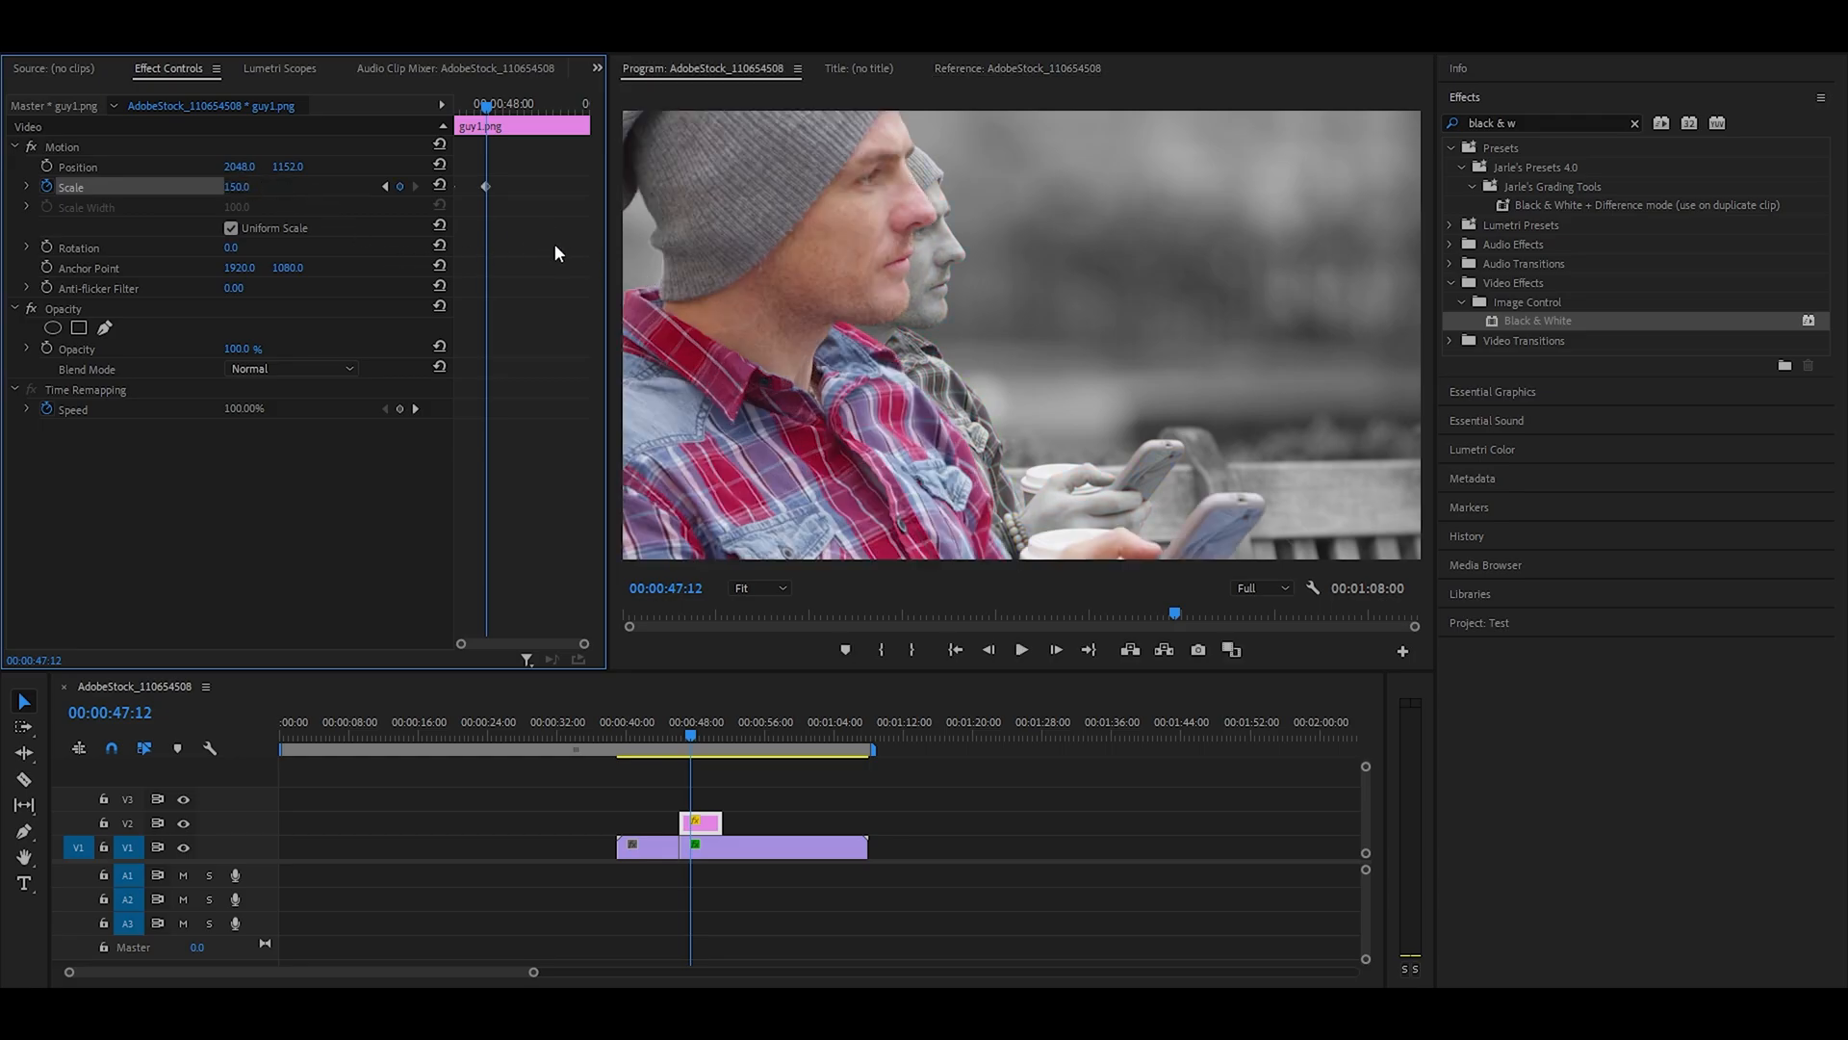
Preview the zoom on guy1.png and move its second Scale keyframe earlier, to about 00:00:47:06
{"action": "left_click_drag", "start_coordinate": [486, 104], "coordinate": [456, 108]}
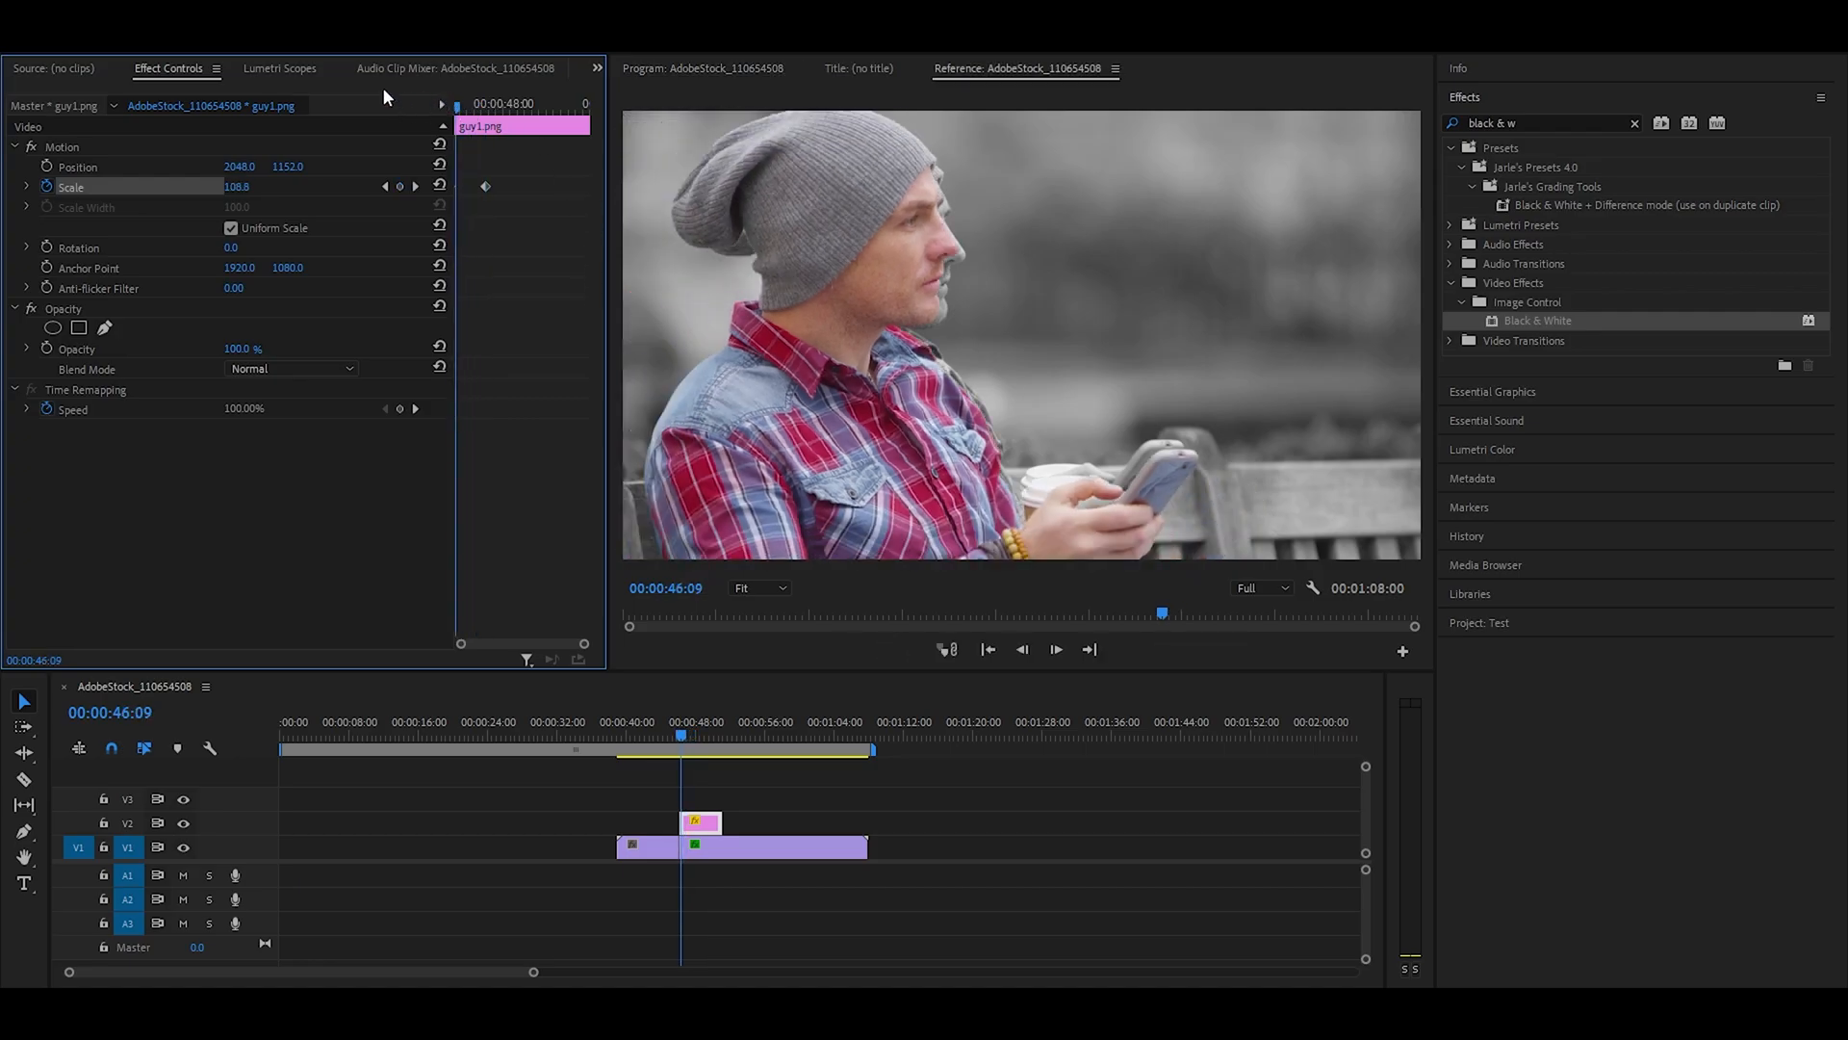
{"action": "left_click", "coordinate": [670, 714]}
{"action": "key", "text": "space"}
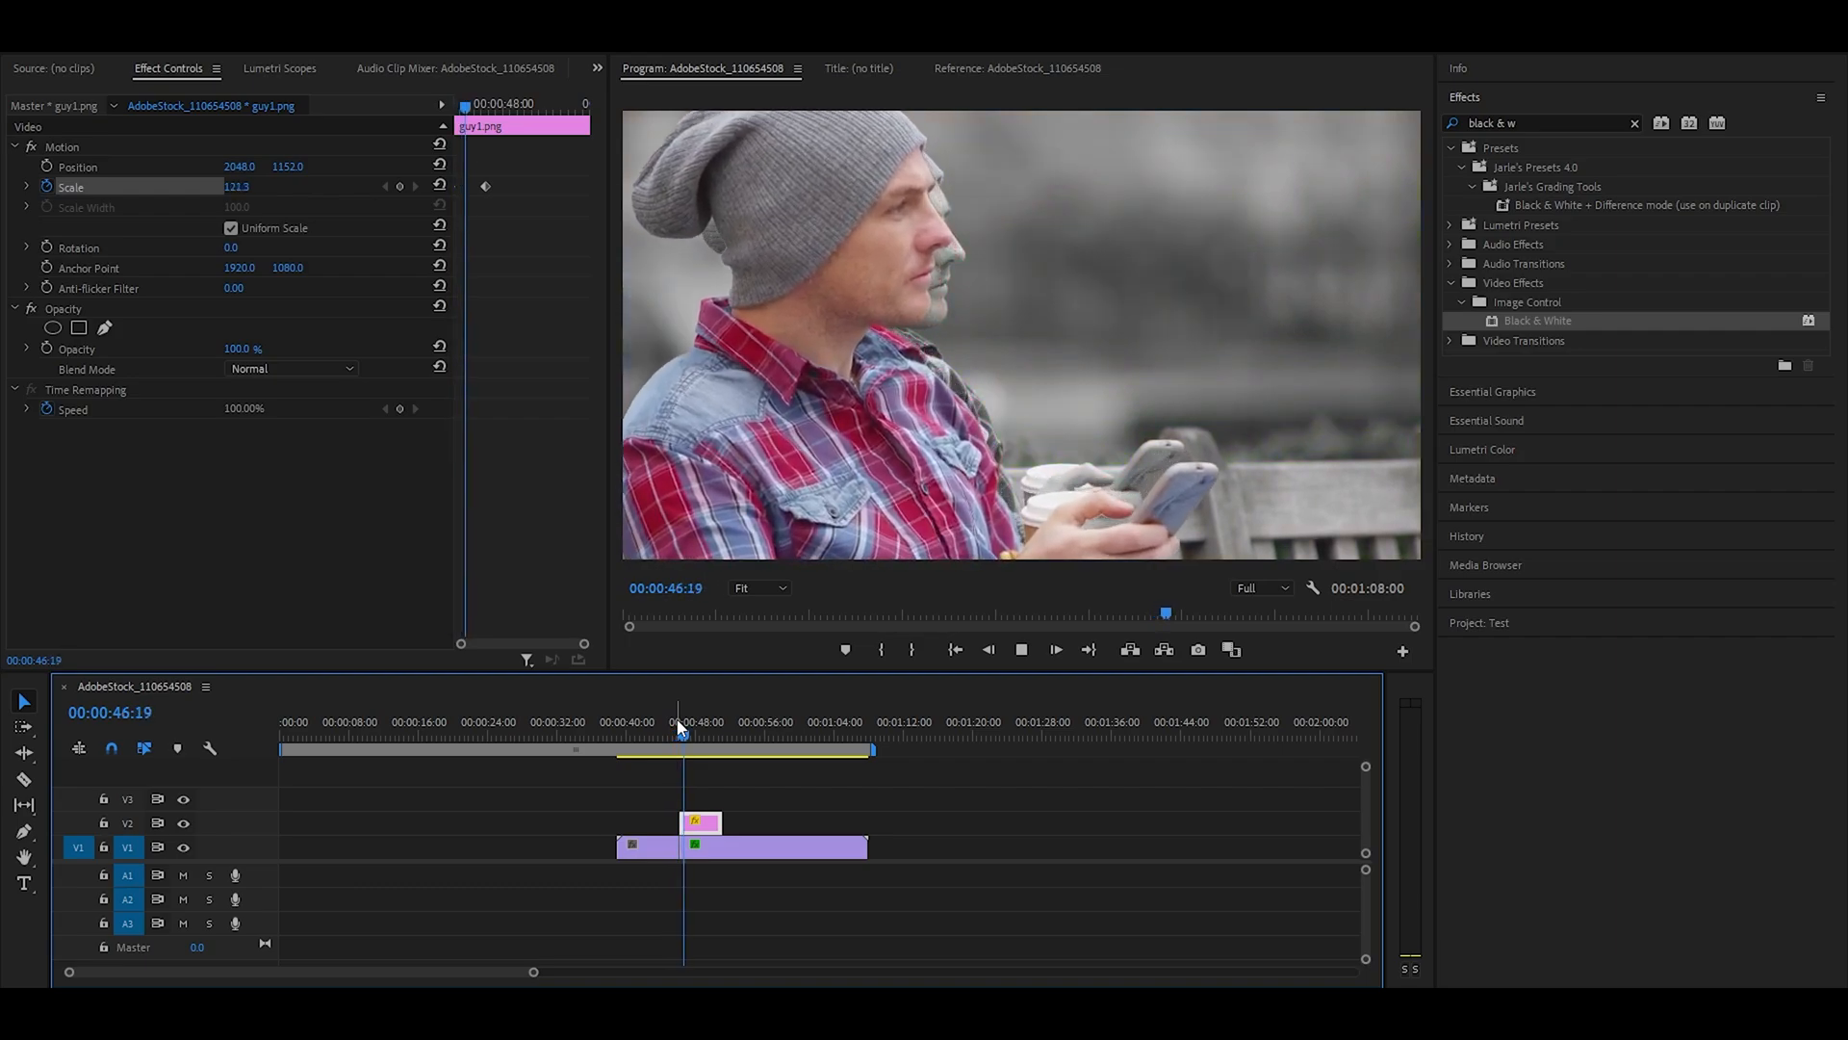
{"action": "key", "text": "space"}
{"action": "left_click", "coordinate": [482, 181]}
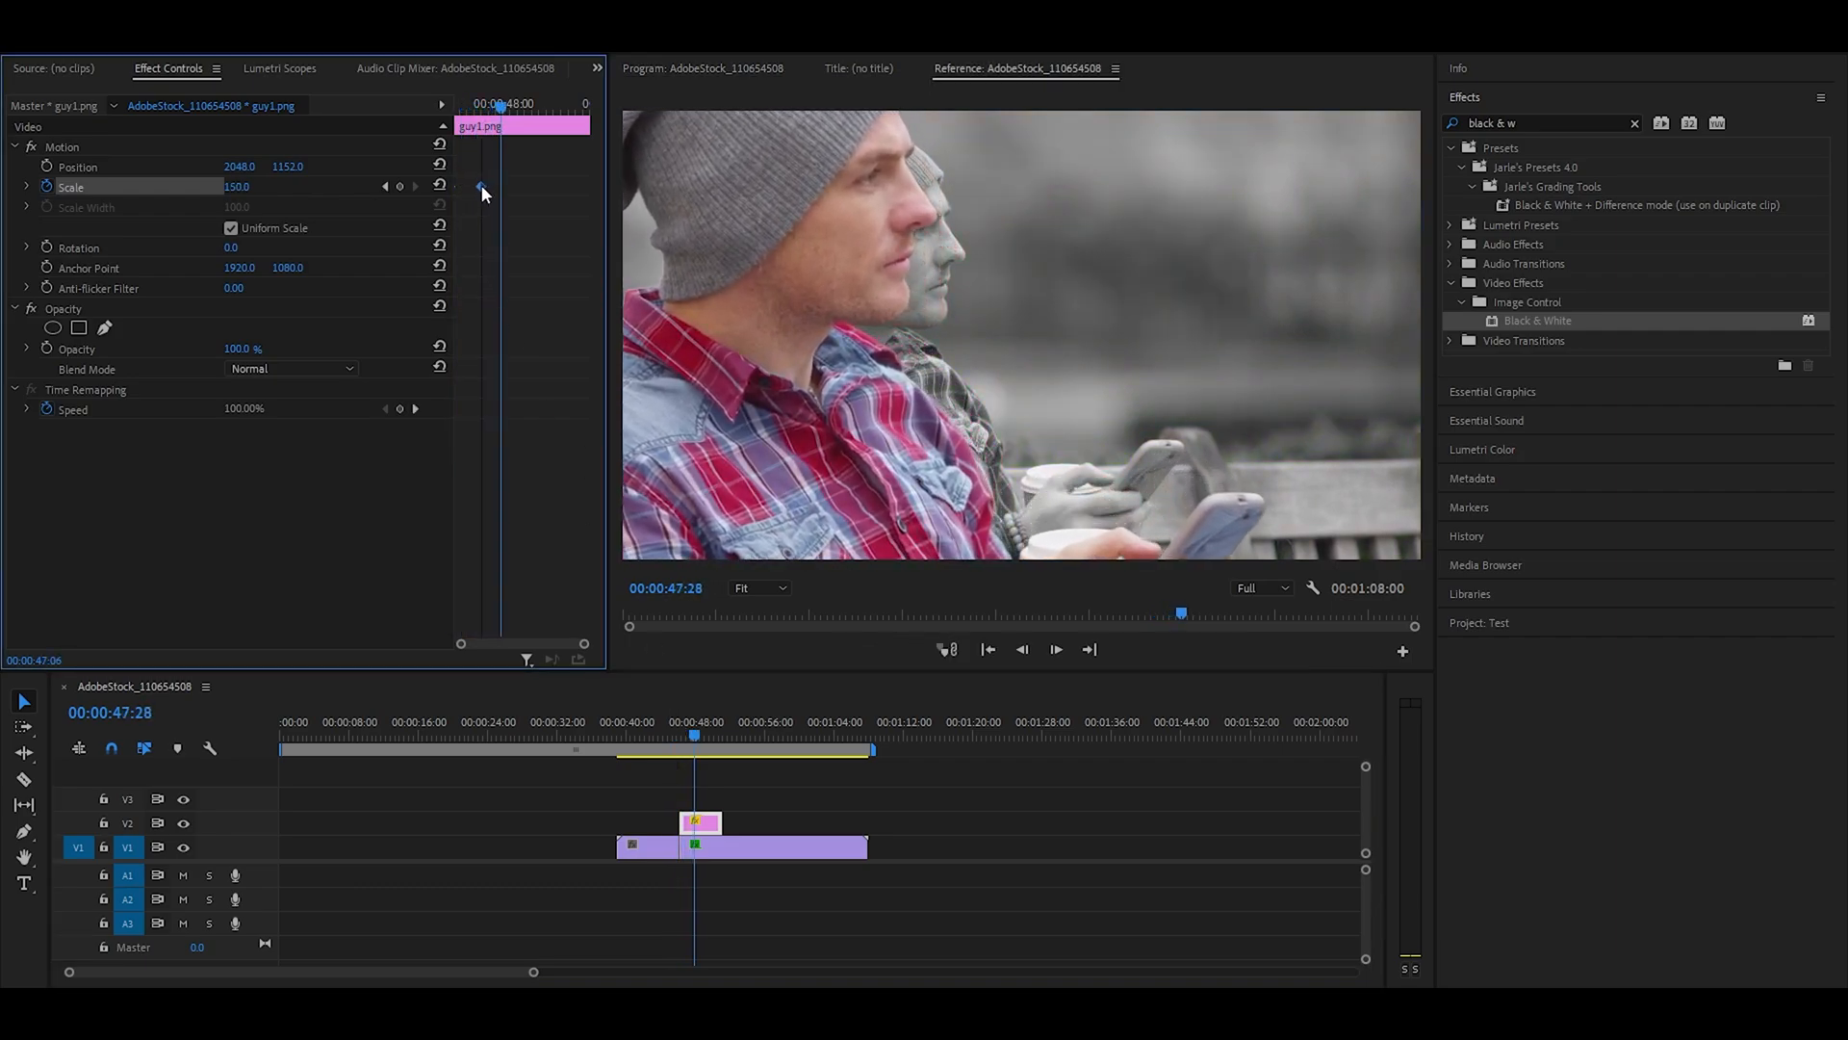
Search the effects for "gaussian" and apply Gaussian Blur to the frozen segment on V1
{"action": "left_click", "coordinate": [1553, 123]}
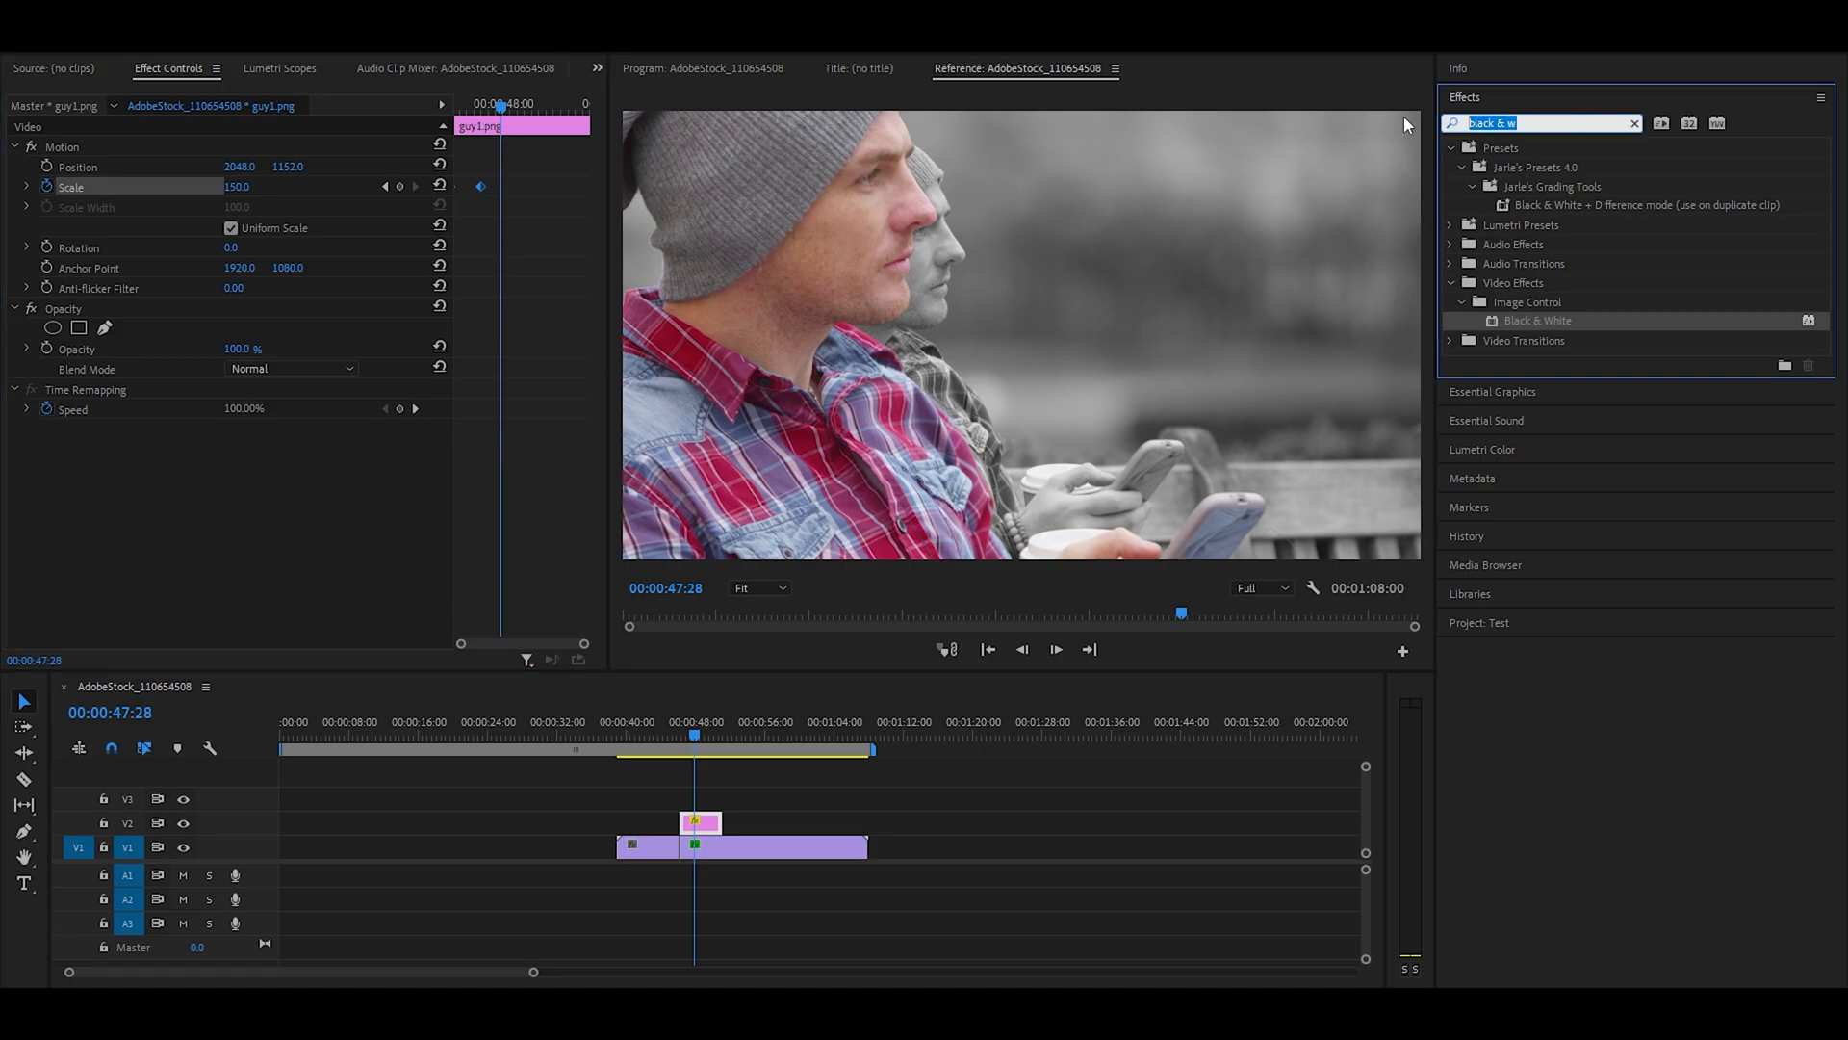
{"action": "type", "text": "gaussian"}
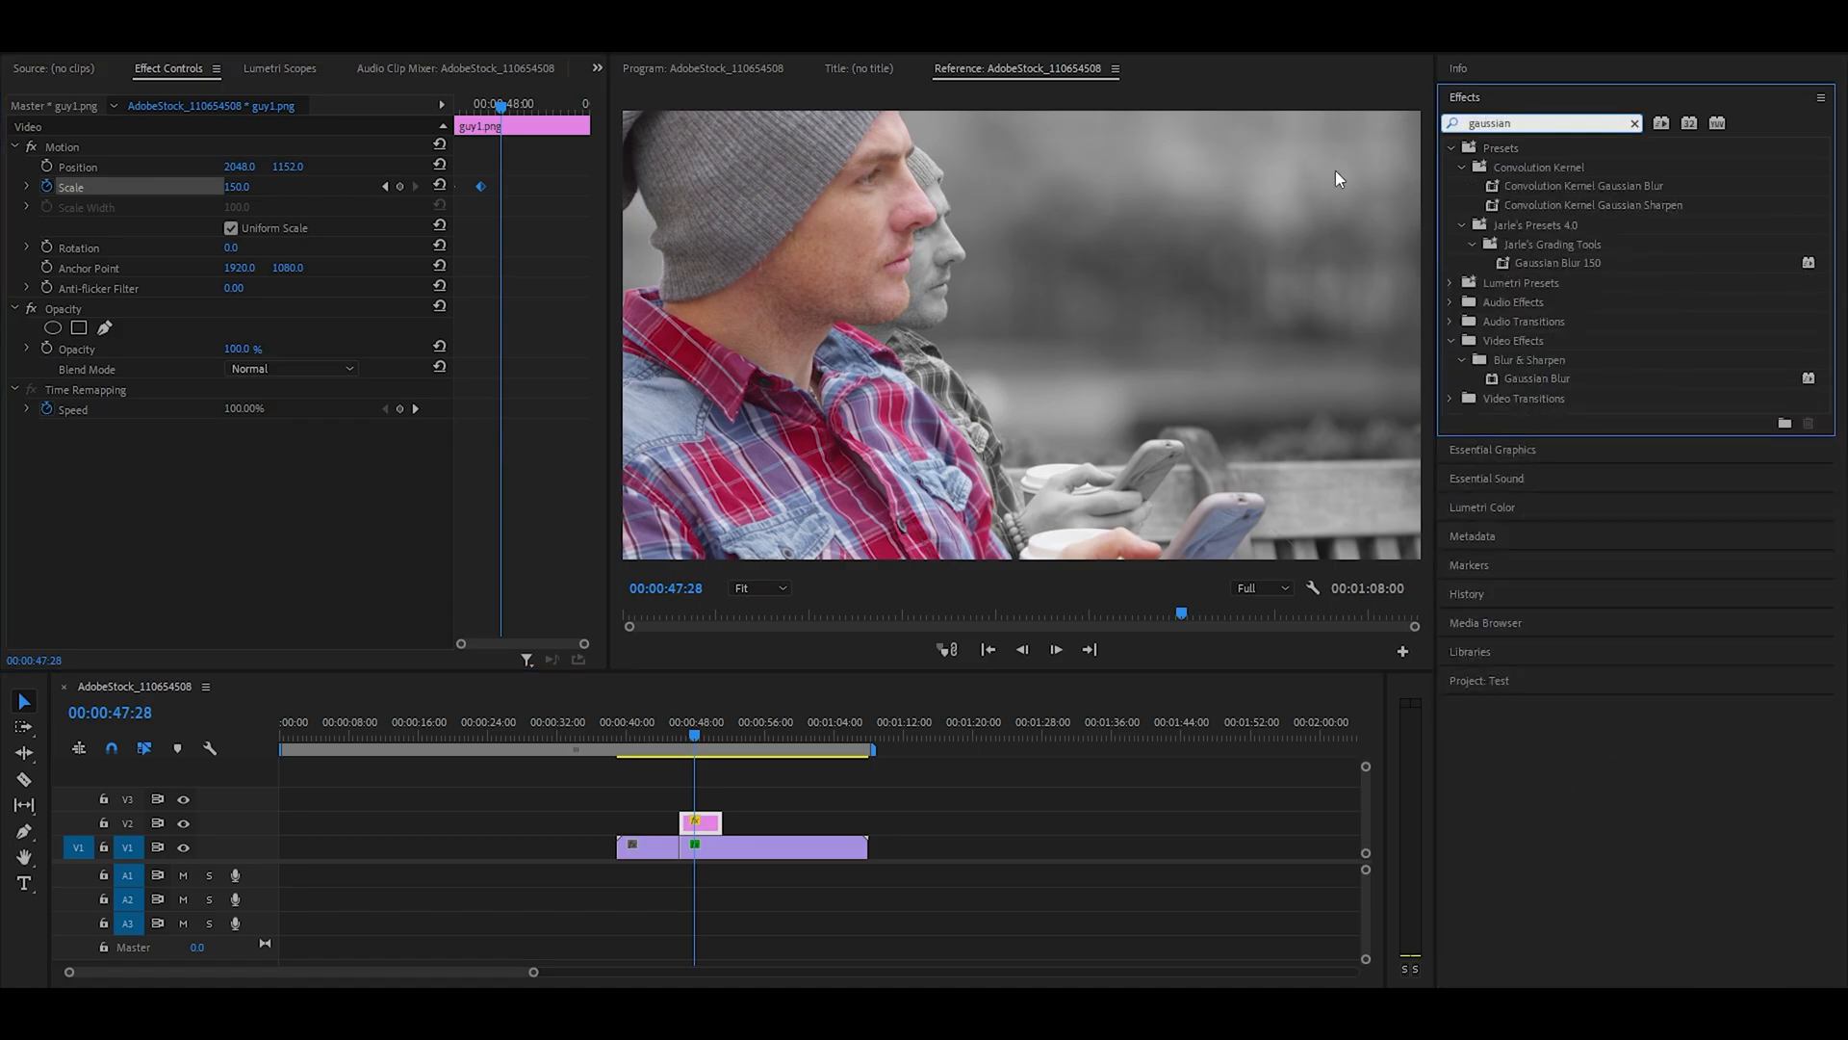
{"action": "left_click_drag", "start_coordinate": [1563, 379], "coordinate": [775, 840]}
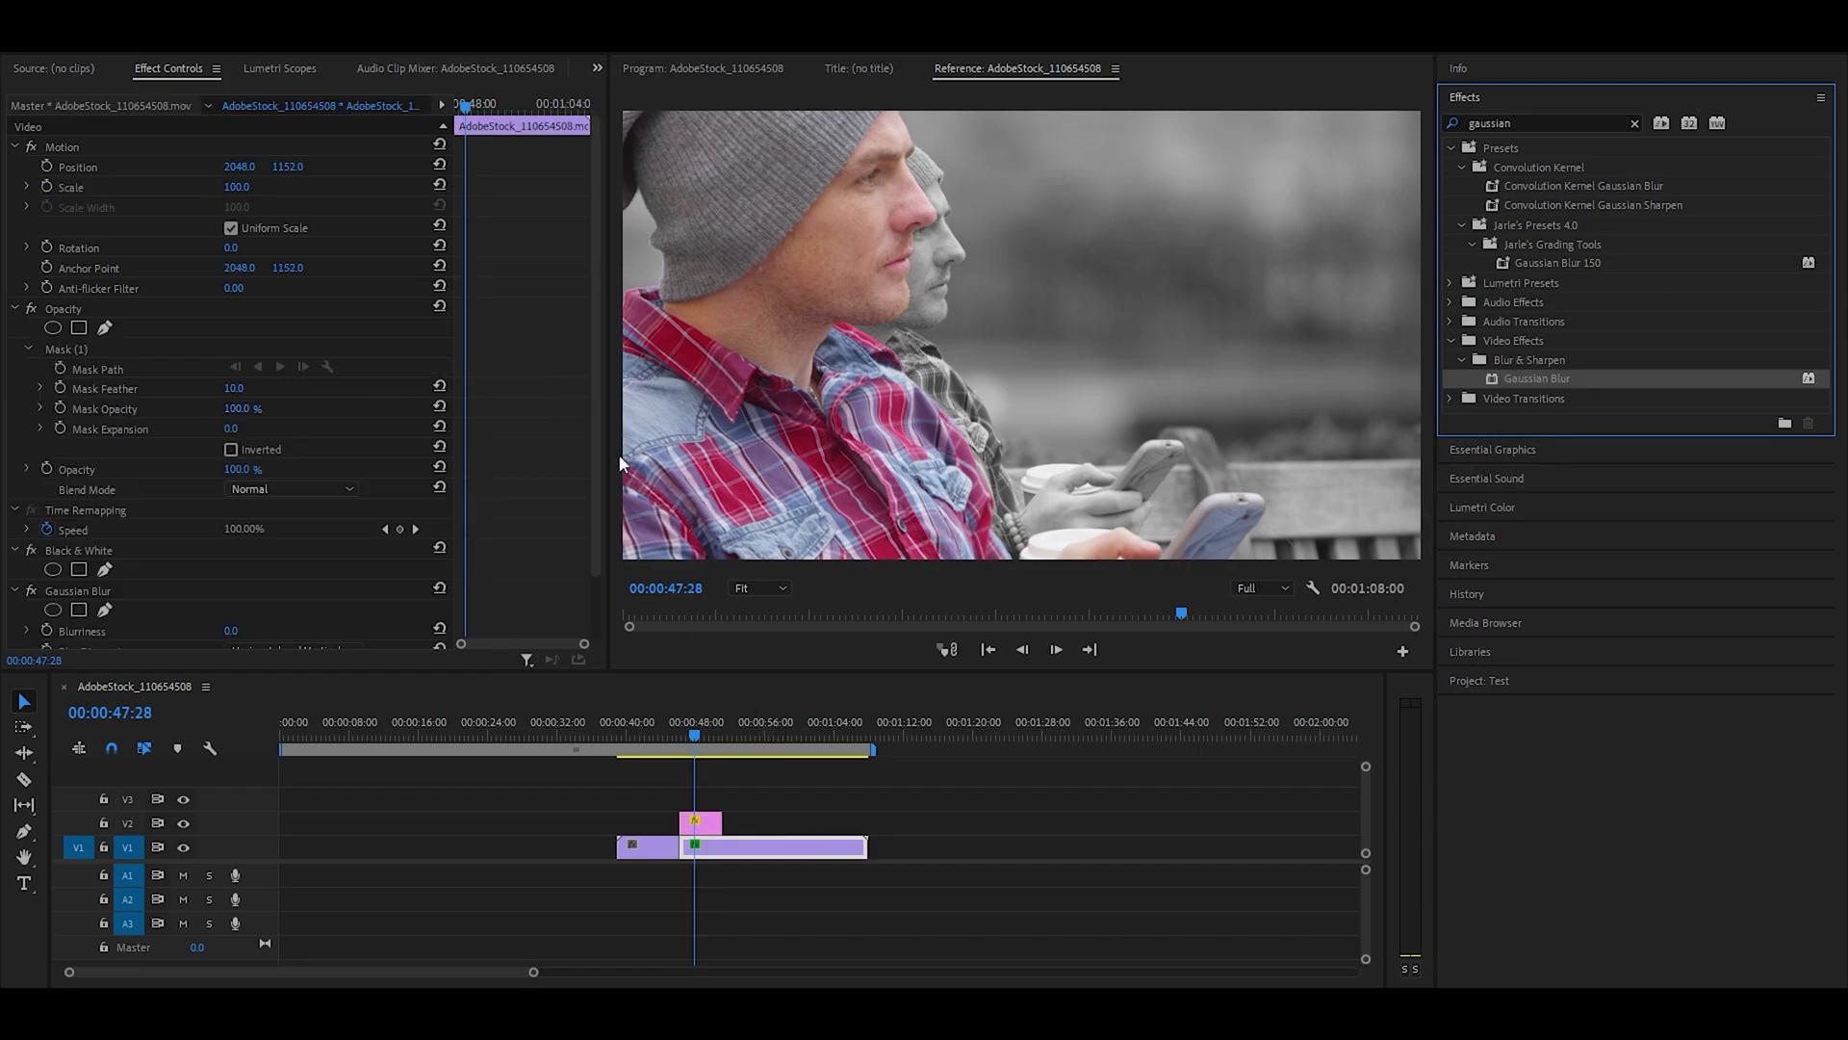
Try a Gaussian Blur Blurriness of 30, set it to 35, and enable Repeat Edge Pixels
{"action": "left_click_drag", "start_coordinate": [597, 430], "coordinate": [597, 500]}
{"action": "left_click", "coordinate": [233, 554]}
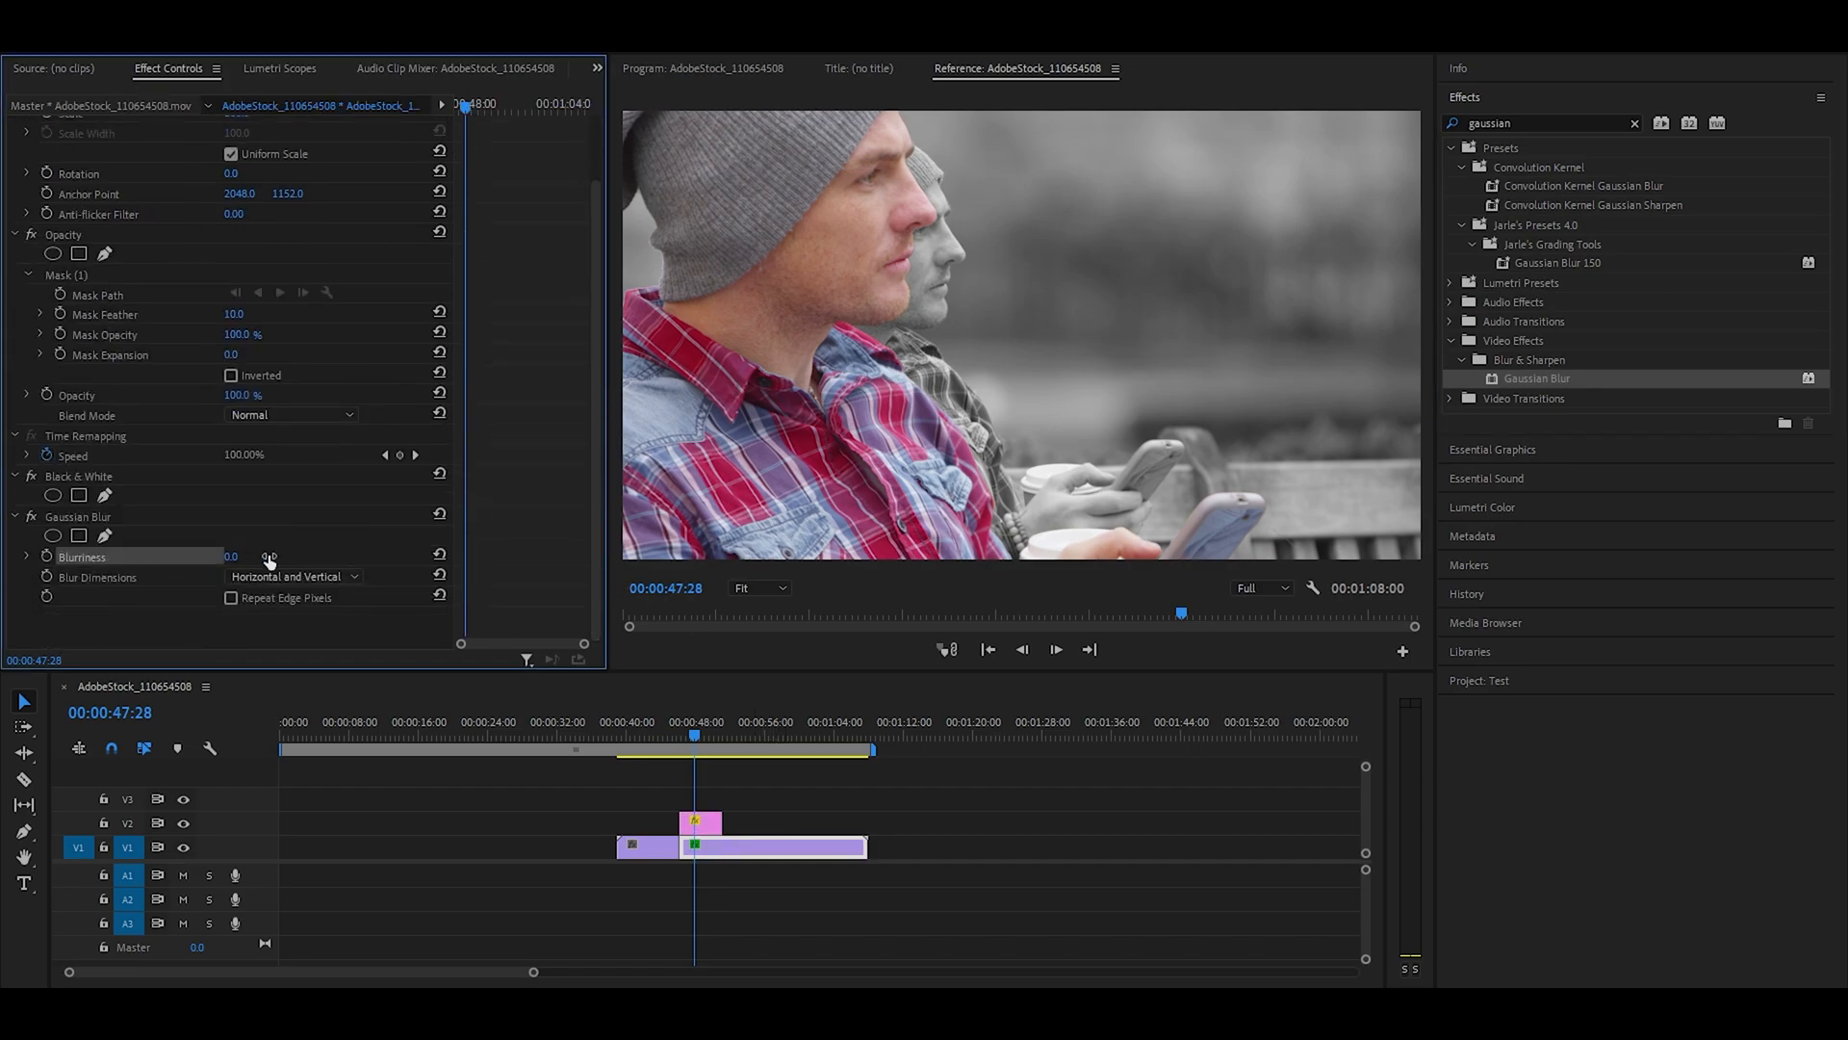
{"action": "left_click", "coordinate": [248, 556]}
{"action": "type", "text": "30"}
{"action": "key", "text": "Return"}
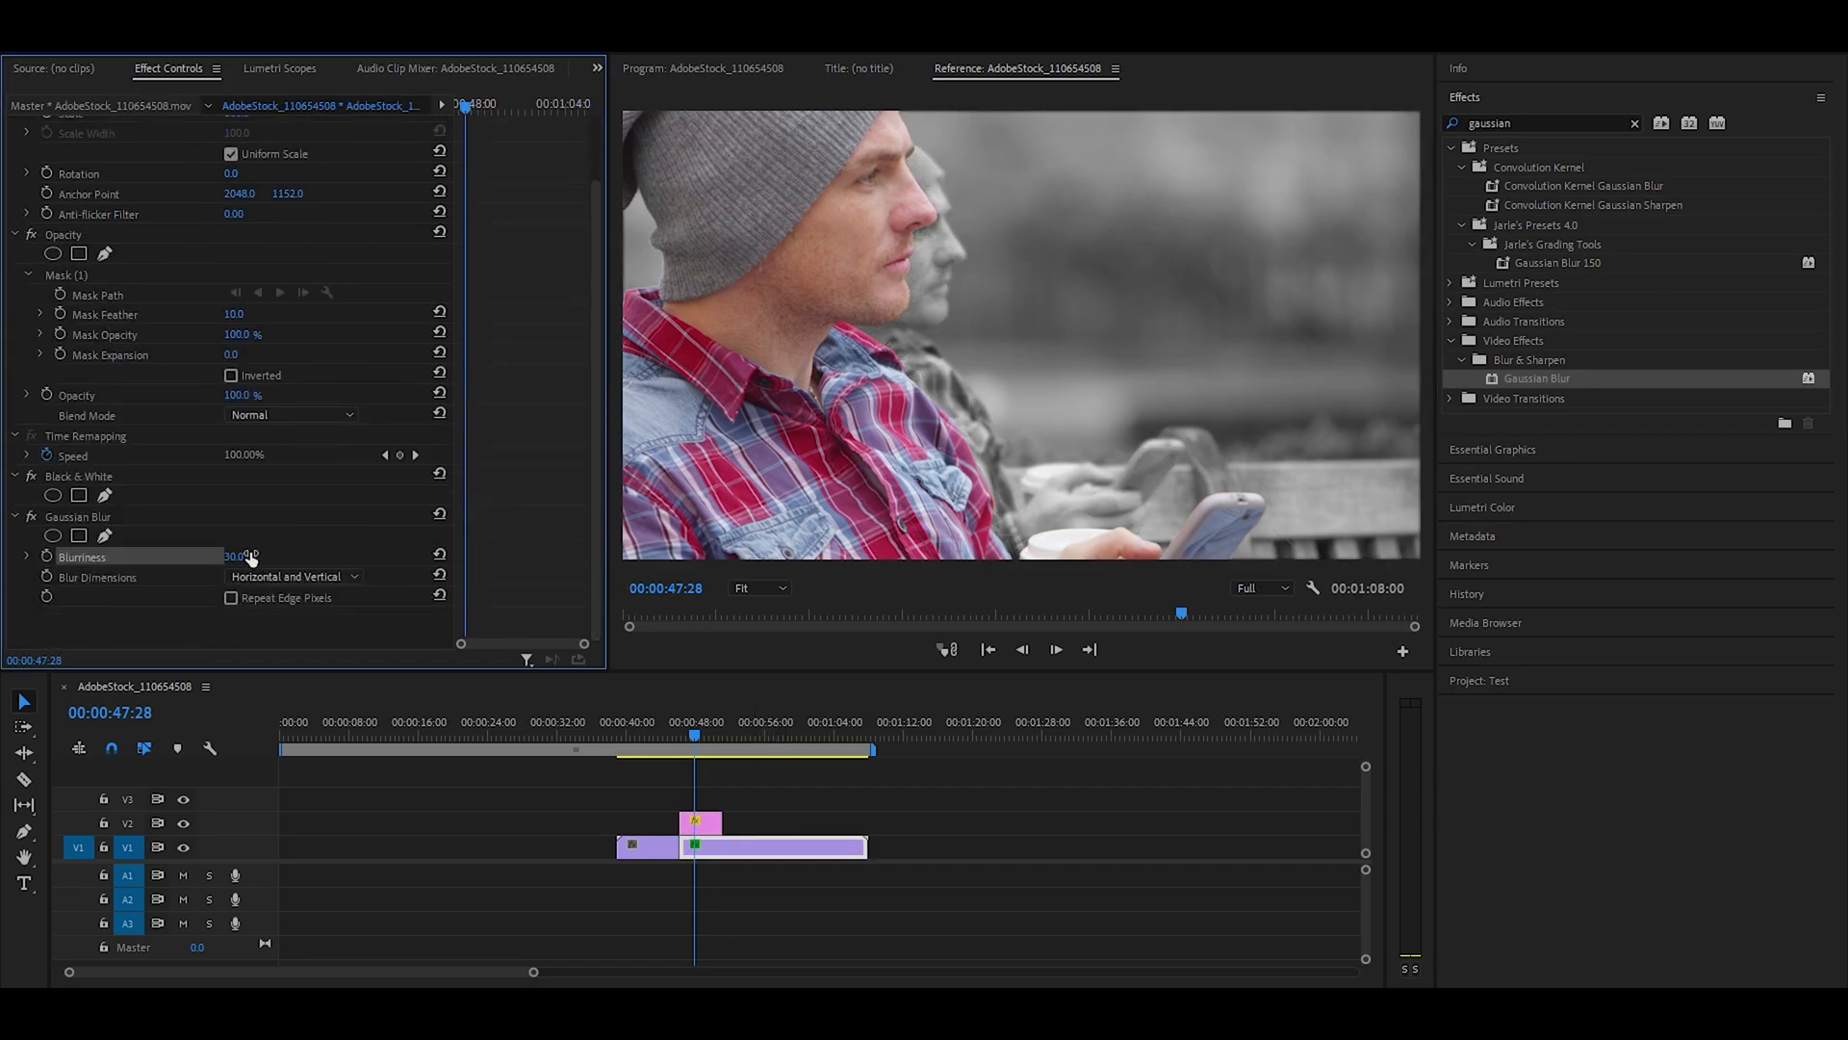
{"action": "left_click", "coordinate": [248, 555]}
{"action": "type", "text": "35"}
{"action": "key", "text": "Return"}
{"action": "left_click", "coordinate": [231, 598]}
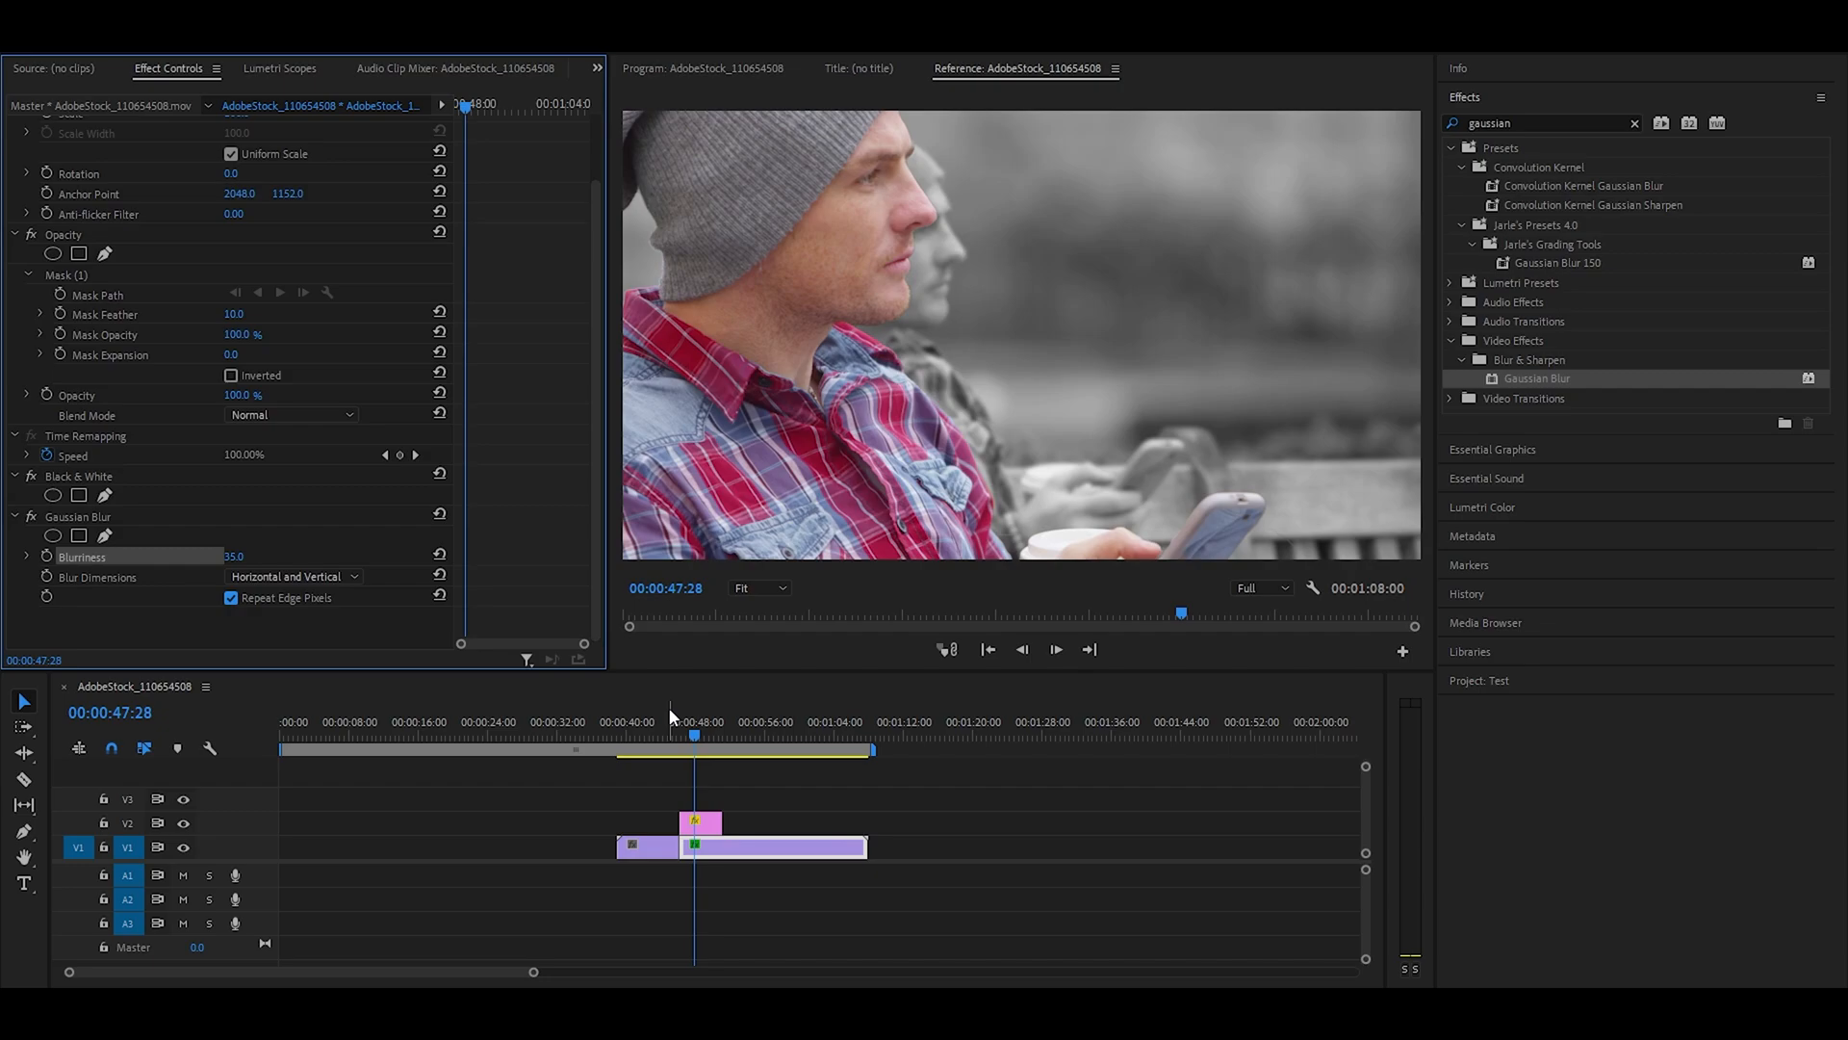
Try Gaussian Blur Blurriness values of 90 and 0, and set it back to 35
{"action": "left_click", "coordinate": [241, 556]}
{"action": "type", "text": "90"}
{"action": "key", "text": "Return"}
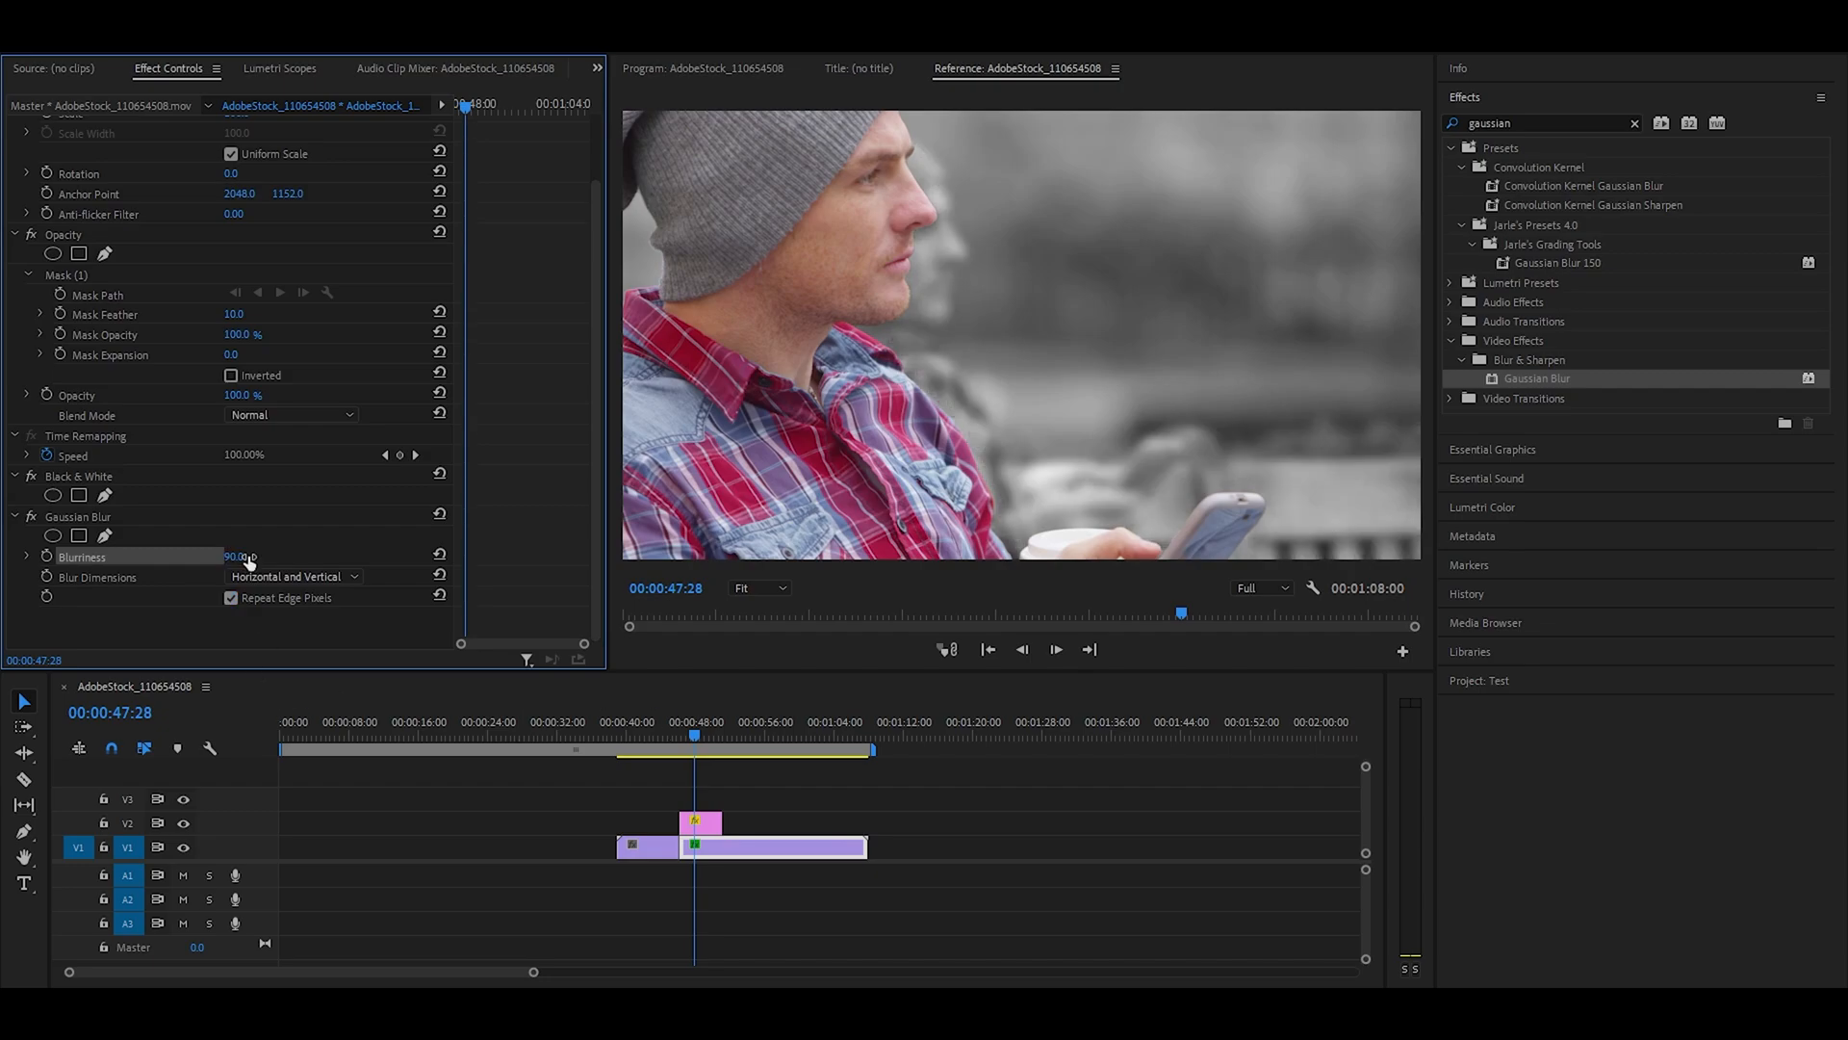
{"action": "left_click", "coordinate": [249, 555]}
{"action": "type", "text": "0"}
{"action": "key", "text": "Return"}
{"action": "left_click", "coordinate": [250, 556]}
{"action": "type", "text": "35"}
{"action": "key", "text": "Return"}
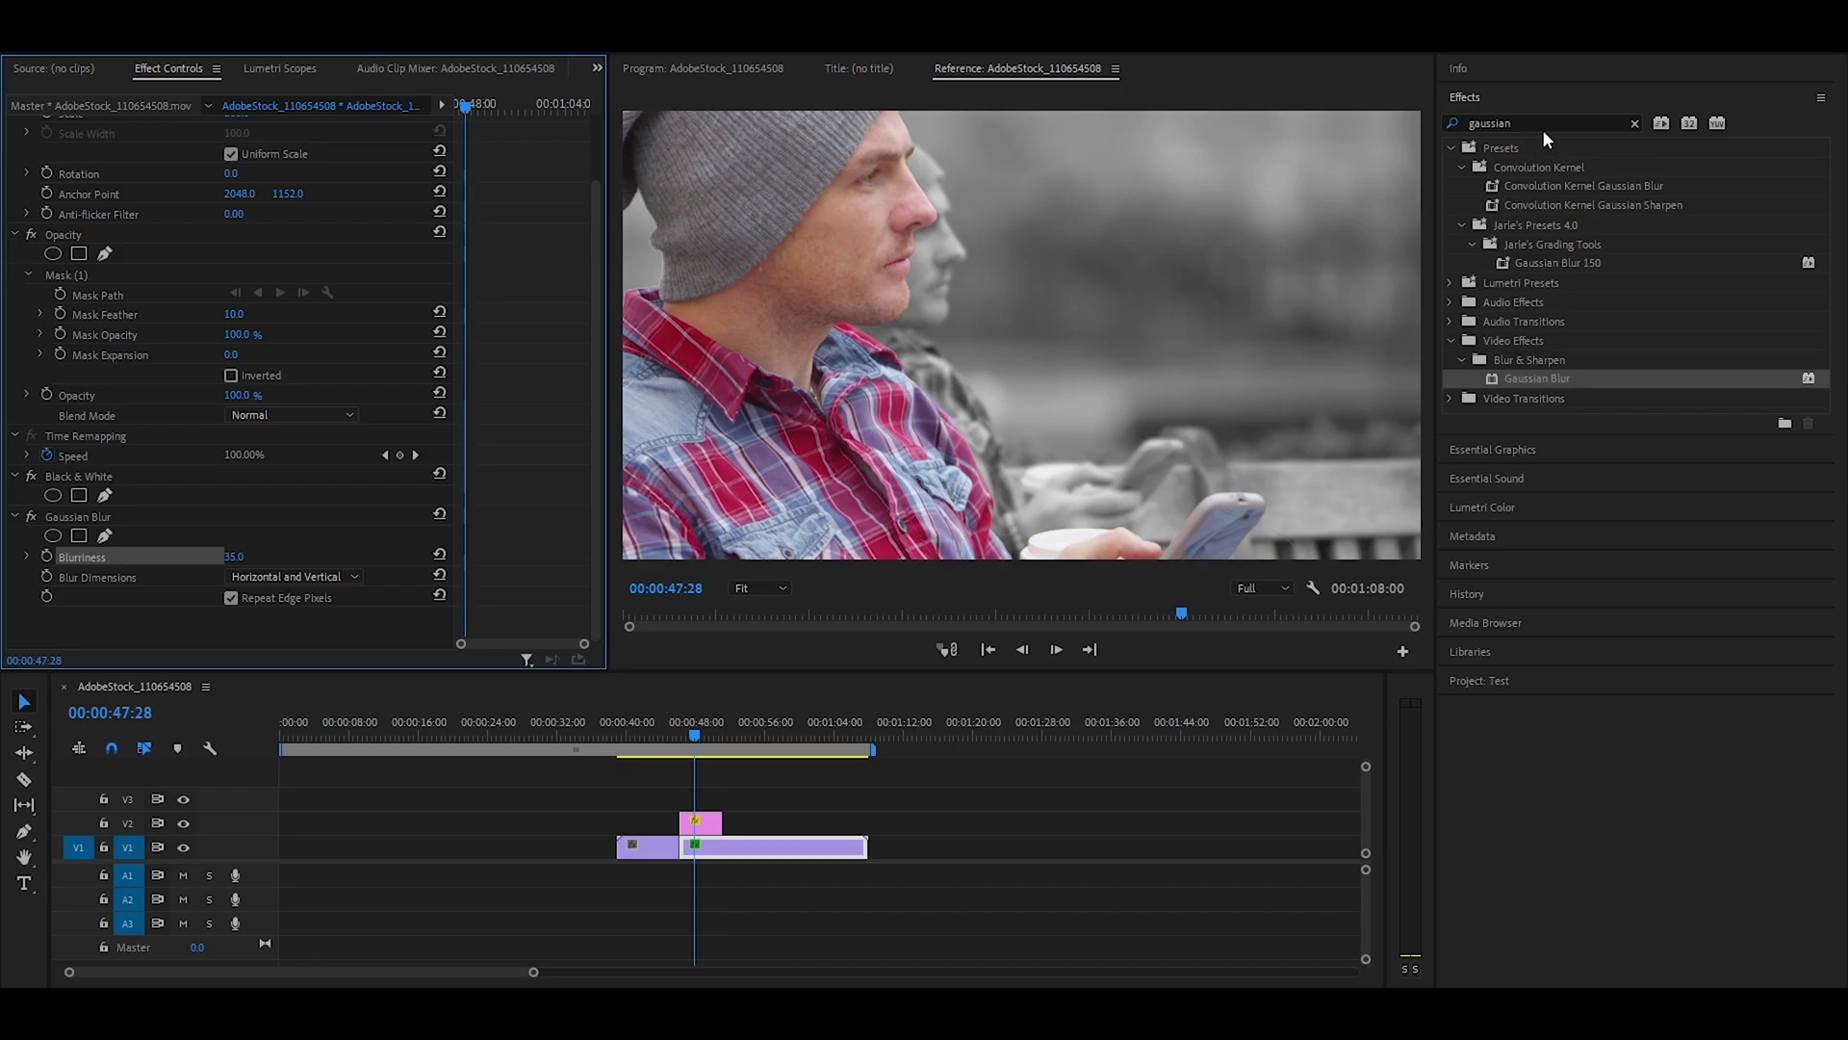
Search the effects for "radial" and apply Radial Shadow to the guy1.png clip on V2
{"action": "left_click", "coordinate": [1443, 122]}
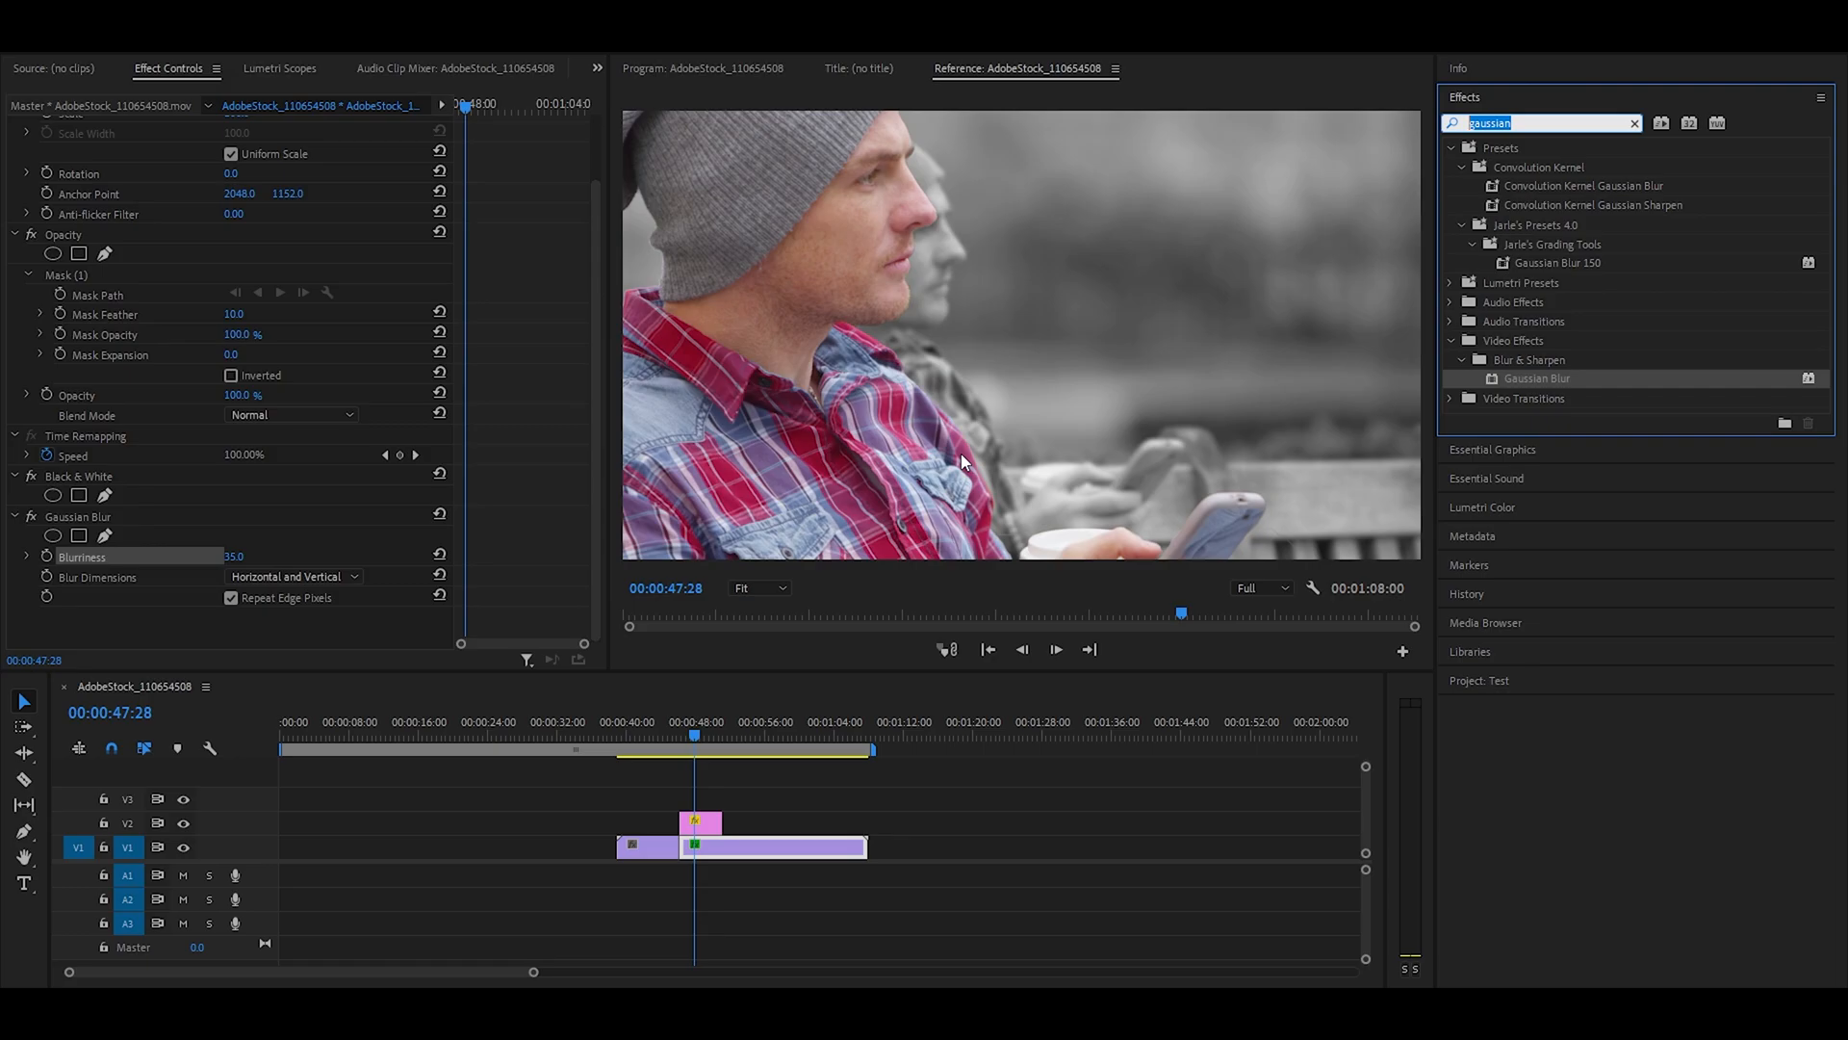
{"action": "type", "text": "radial"}
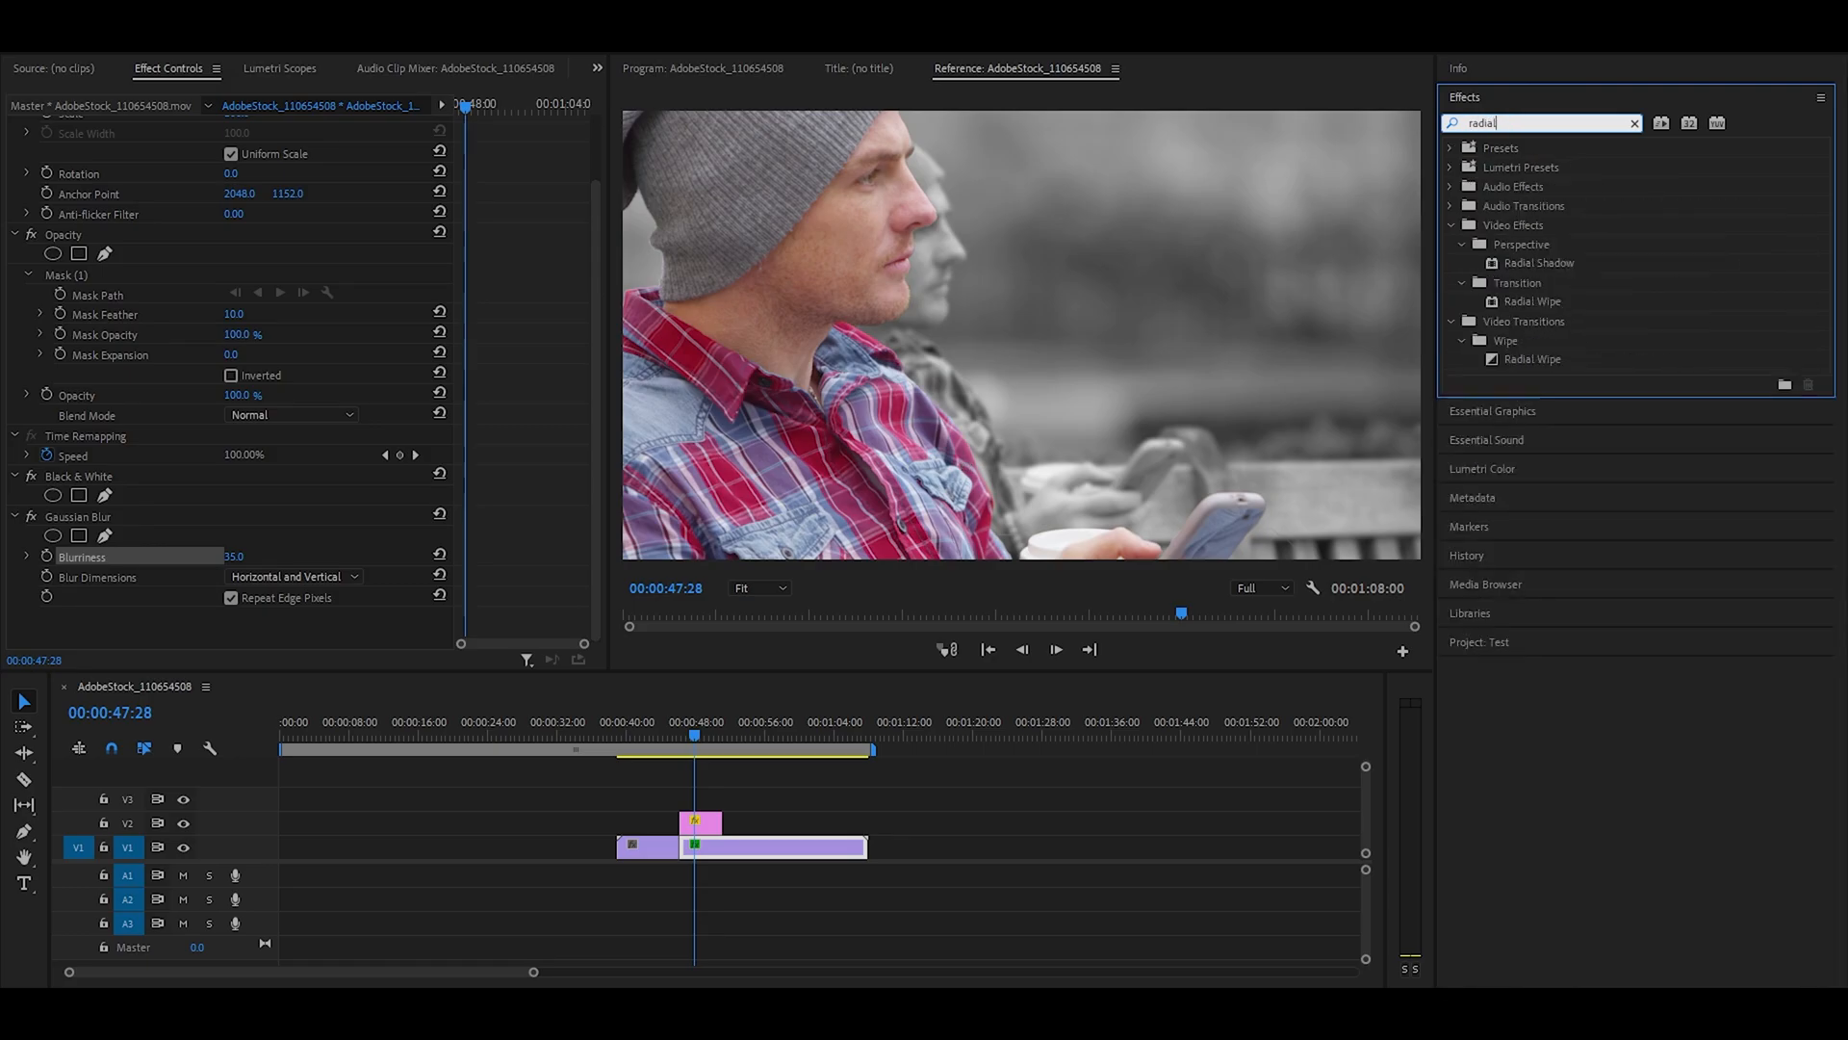
{"action": "left_click_drag", "start_coordinate": [1530, 264], "coordinate": [686, 830]}
{"action": "left_click", "coordinate": [699, 741]}
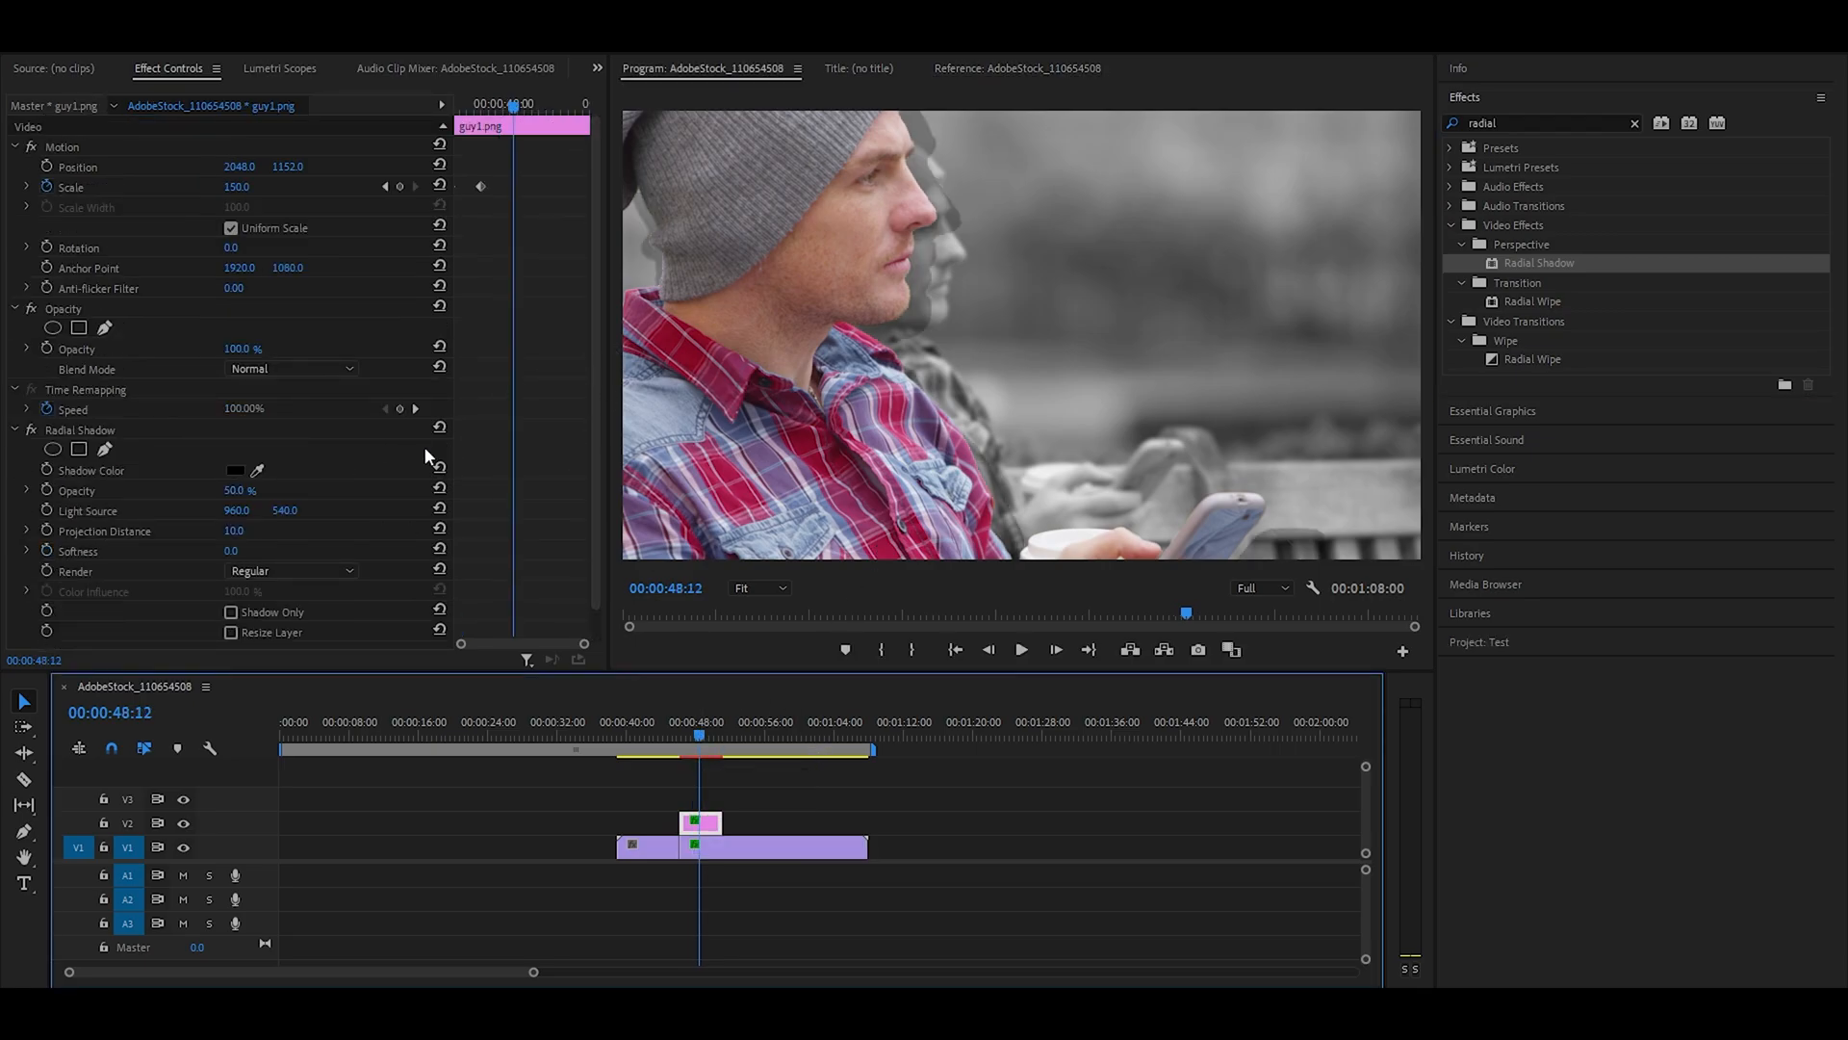
Set the Radial Shadow's Shadow Color to white (FFFFFF) and its Opacity to 100%
{"action": "left_click", "coordinate": [235, 470]}
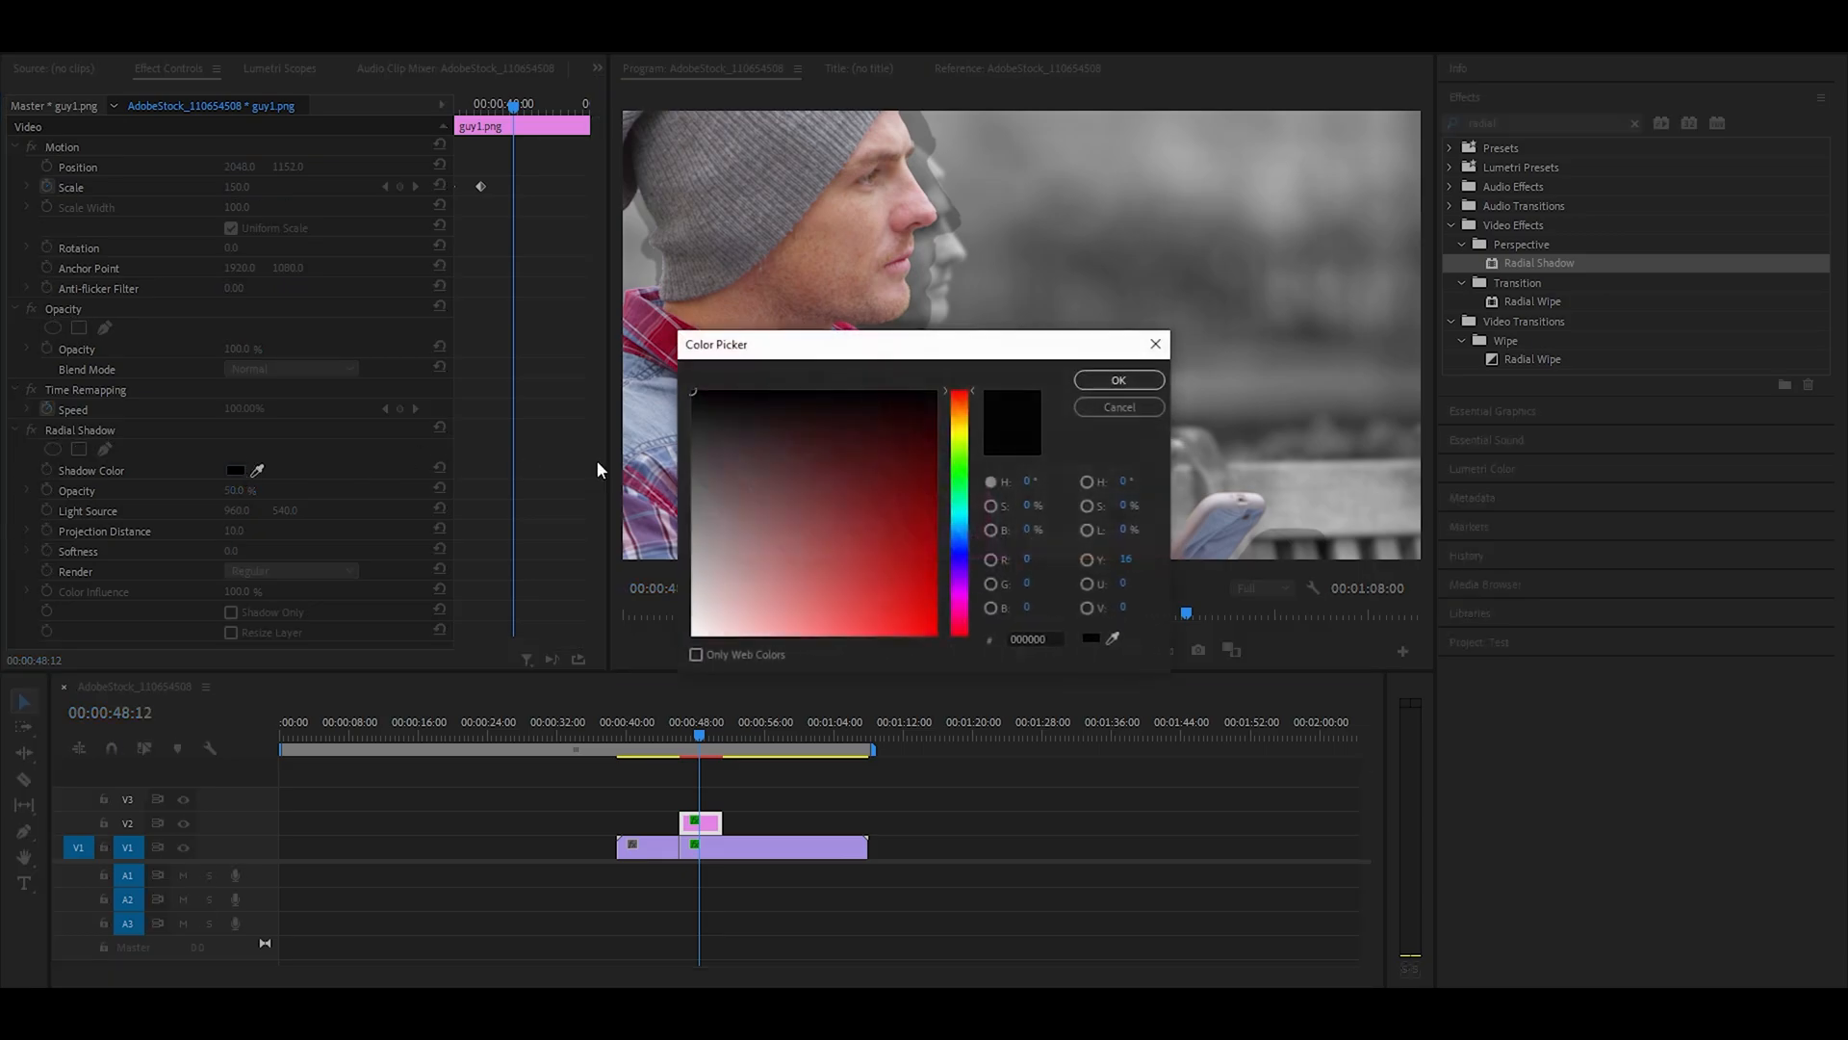
{"action": "left_click_drag", "start_coordinate": [792, 346], "coordinate": [1252, 309]}
{"action": "left_click", "coordinate": [1151, 601]}
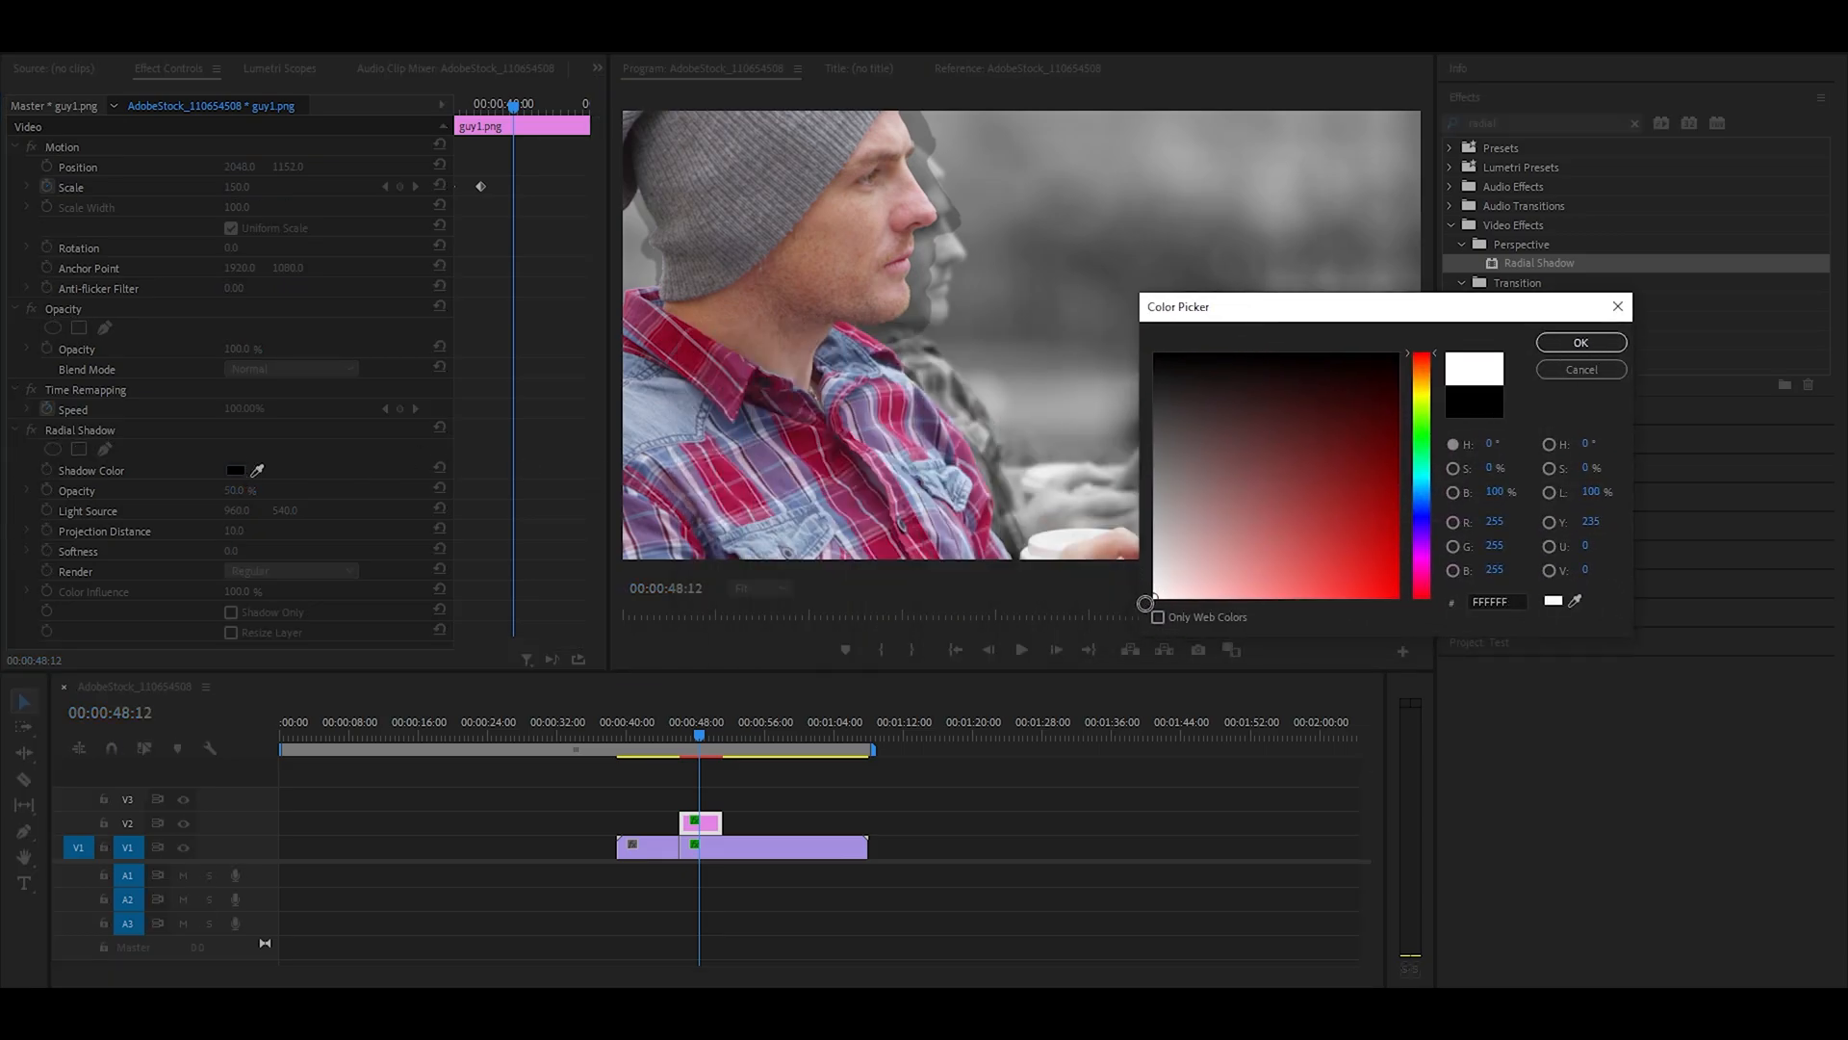
{"action": "left_click", "coordinate": [1578, 343]}
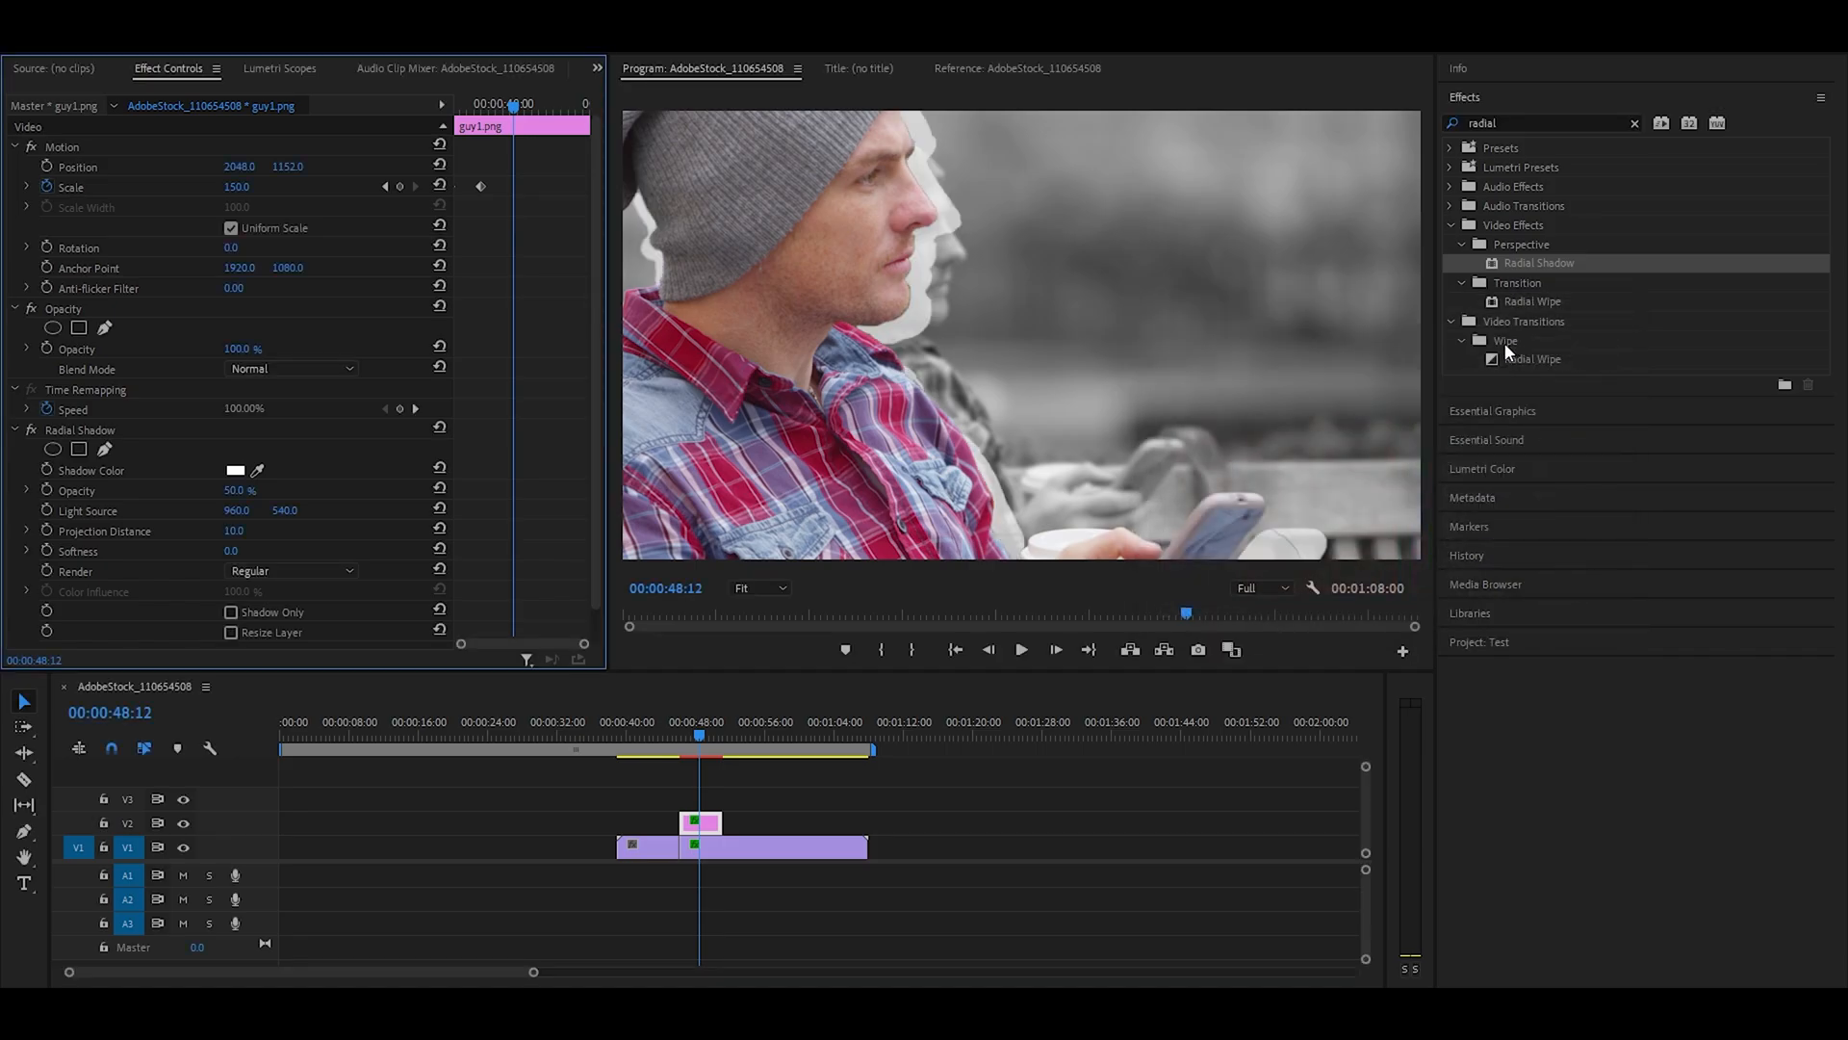
{"action": "left_click", "coordinate": [239, 490]}
{"action": "type", "text": "100"}
{"action": "key", "text": "Return"}
{"action": "left_click", "coordinate": [772, 583]}
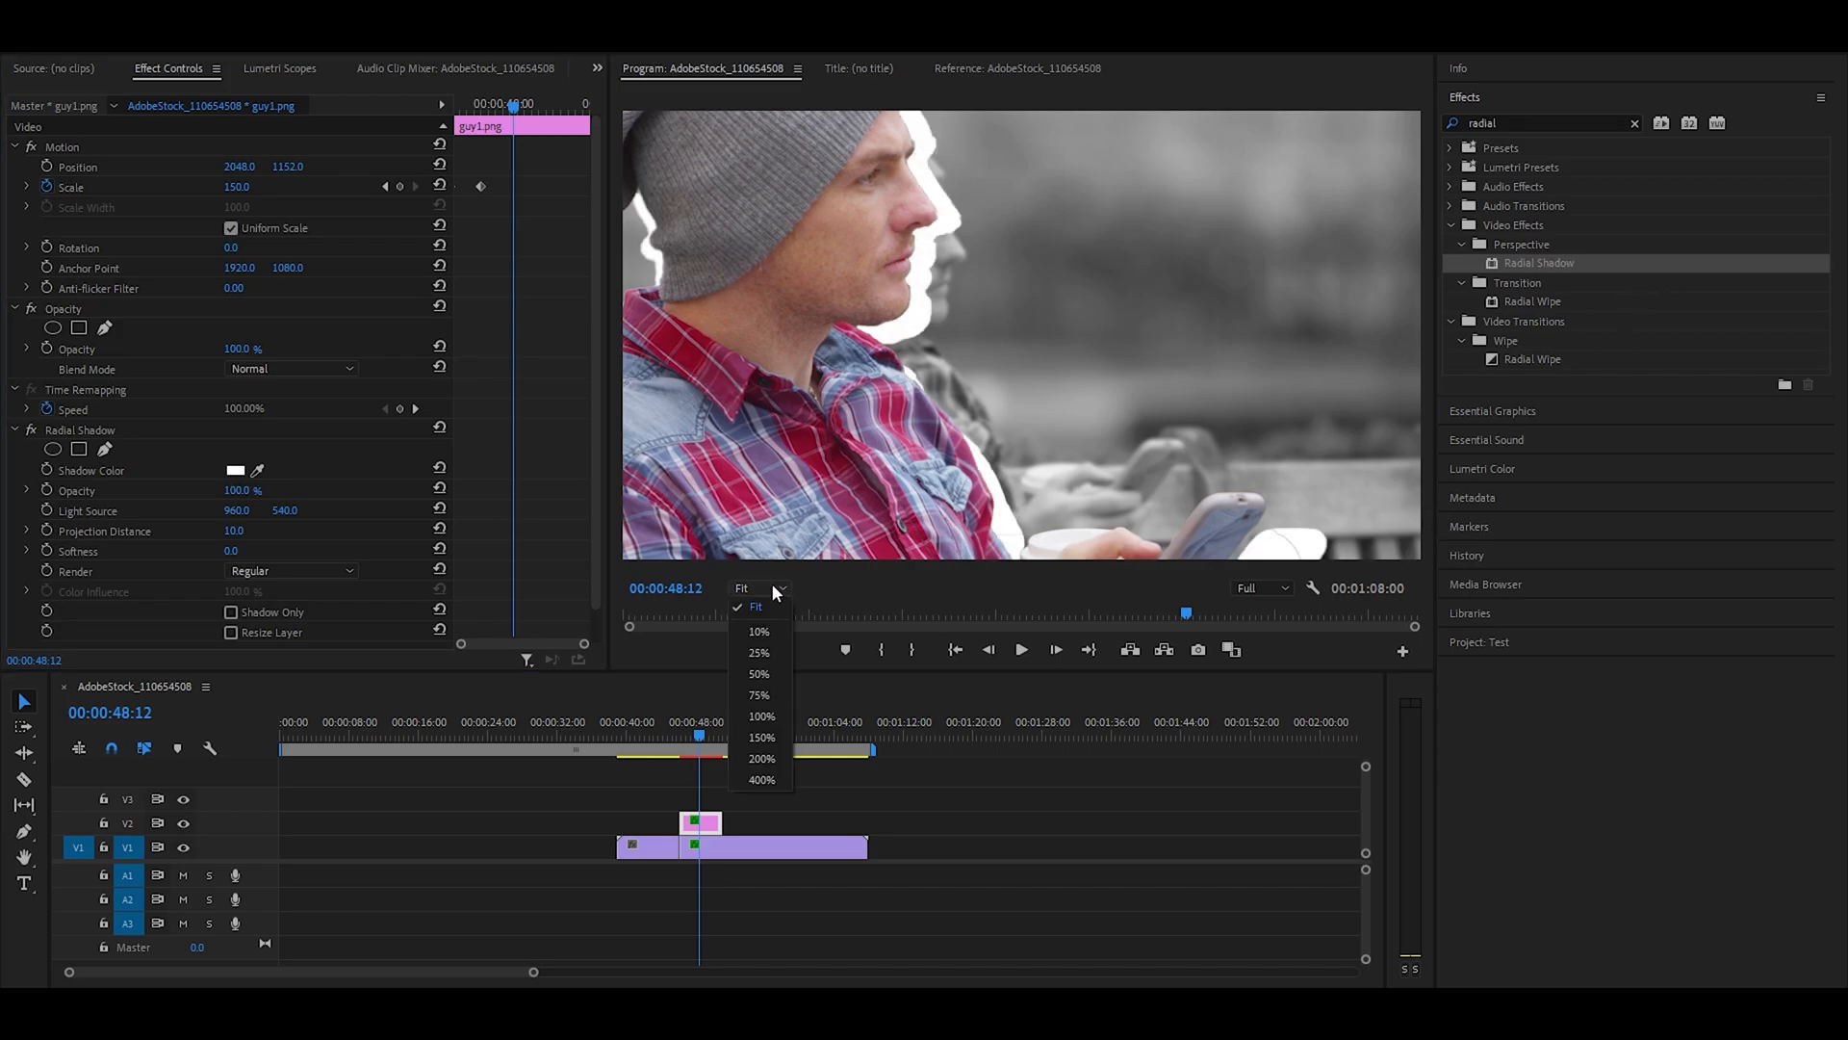
{"action": "left_click", "coordinate": [777, 601]}
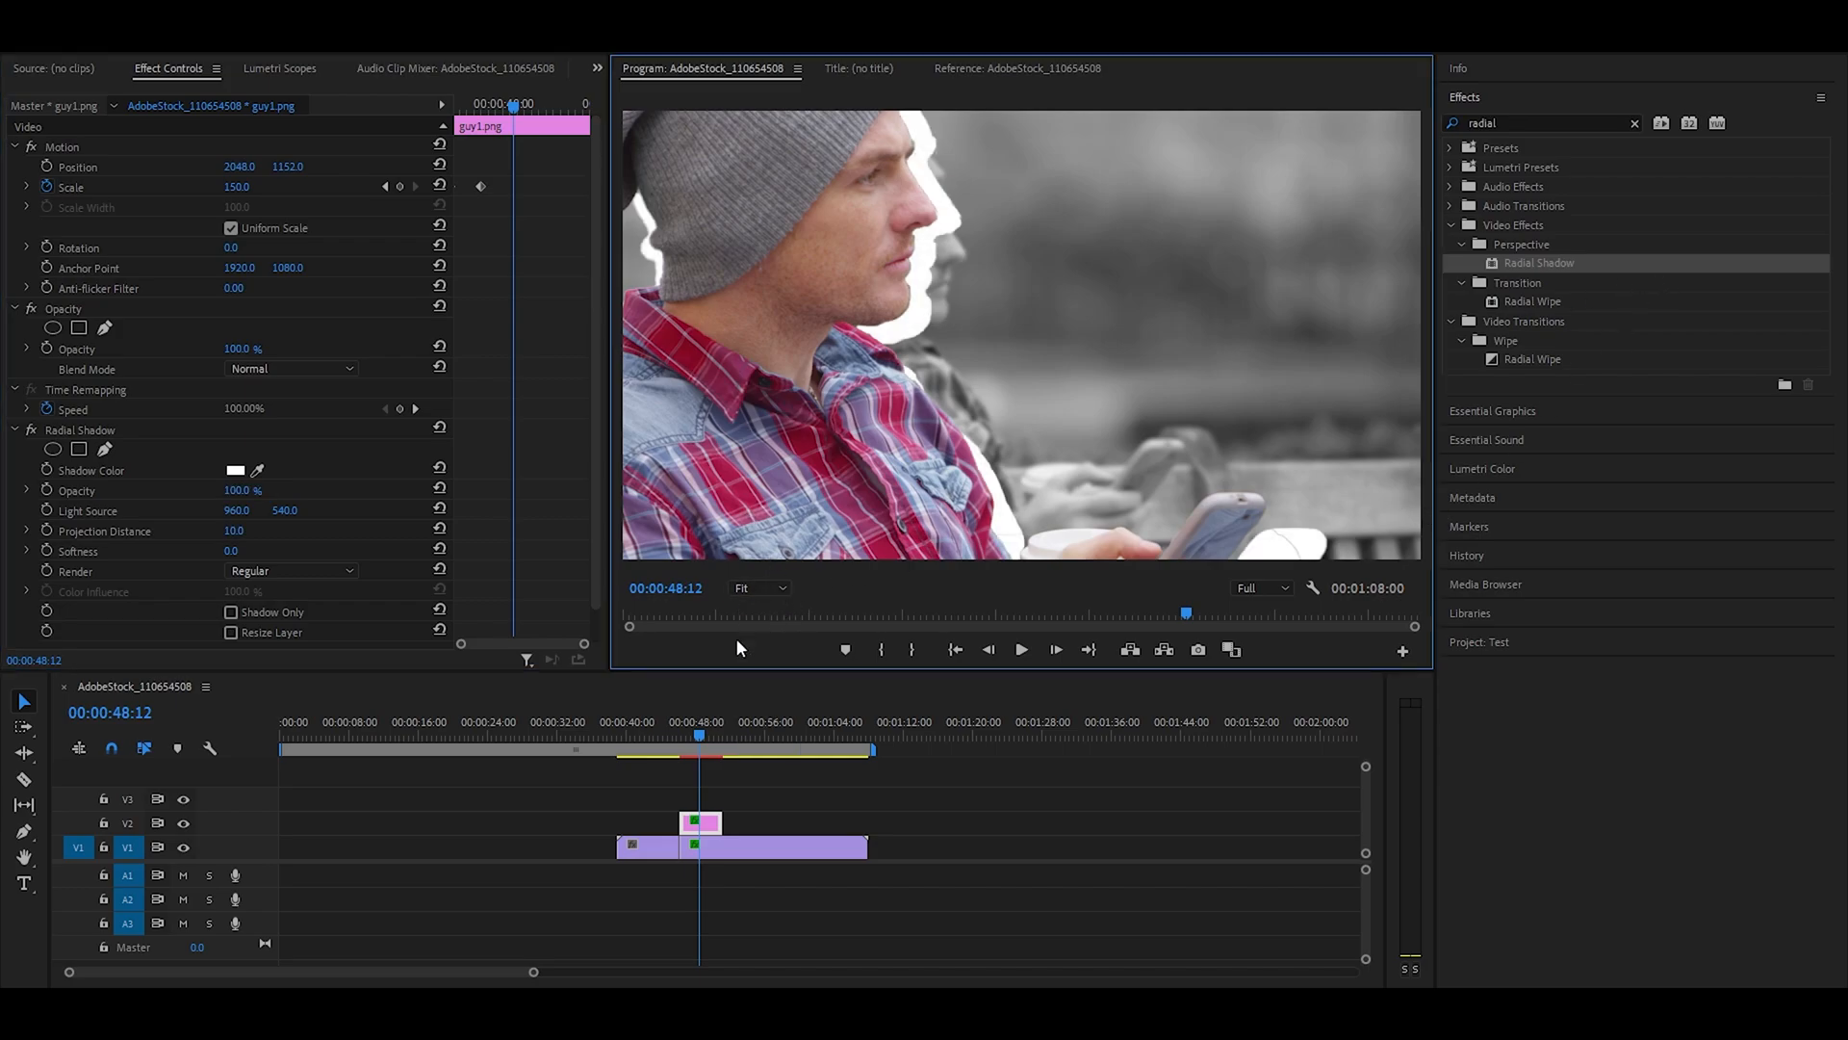
Shift the Radial Shadow's Light Source X to 900 and set its Projection Distance to 5 for a thin, even outline
{"action": "left_click", "coordinate": [239, 533]}
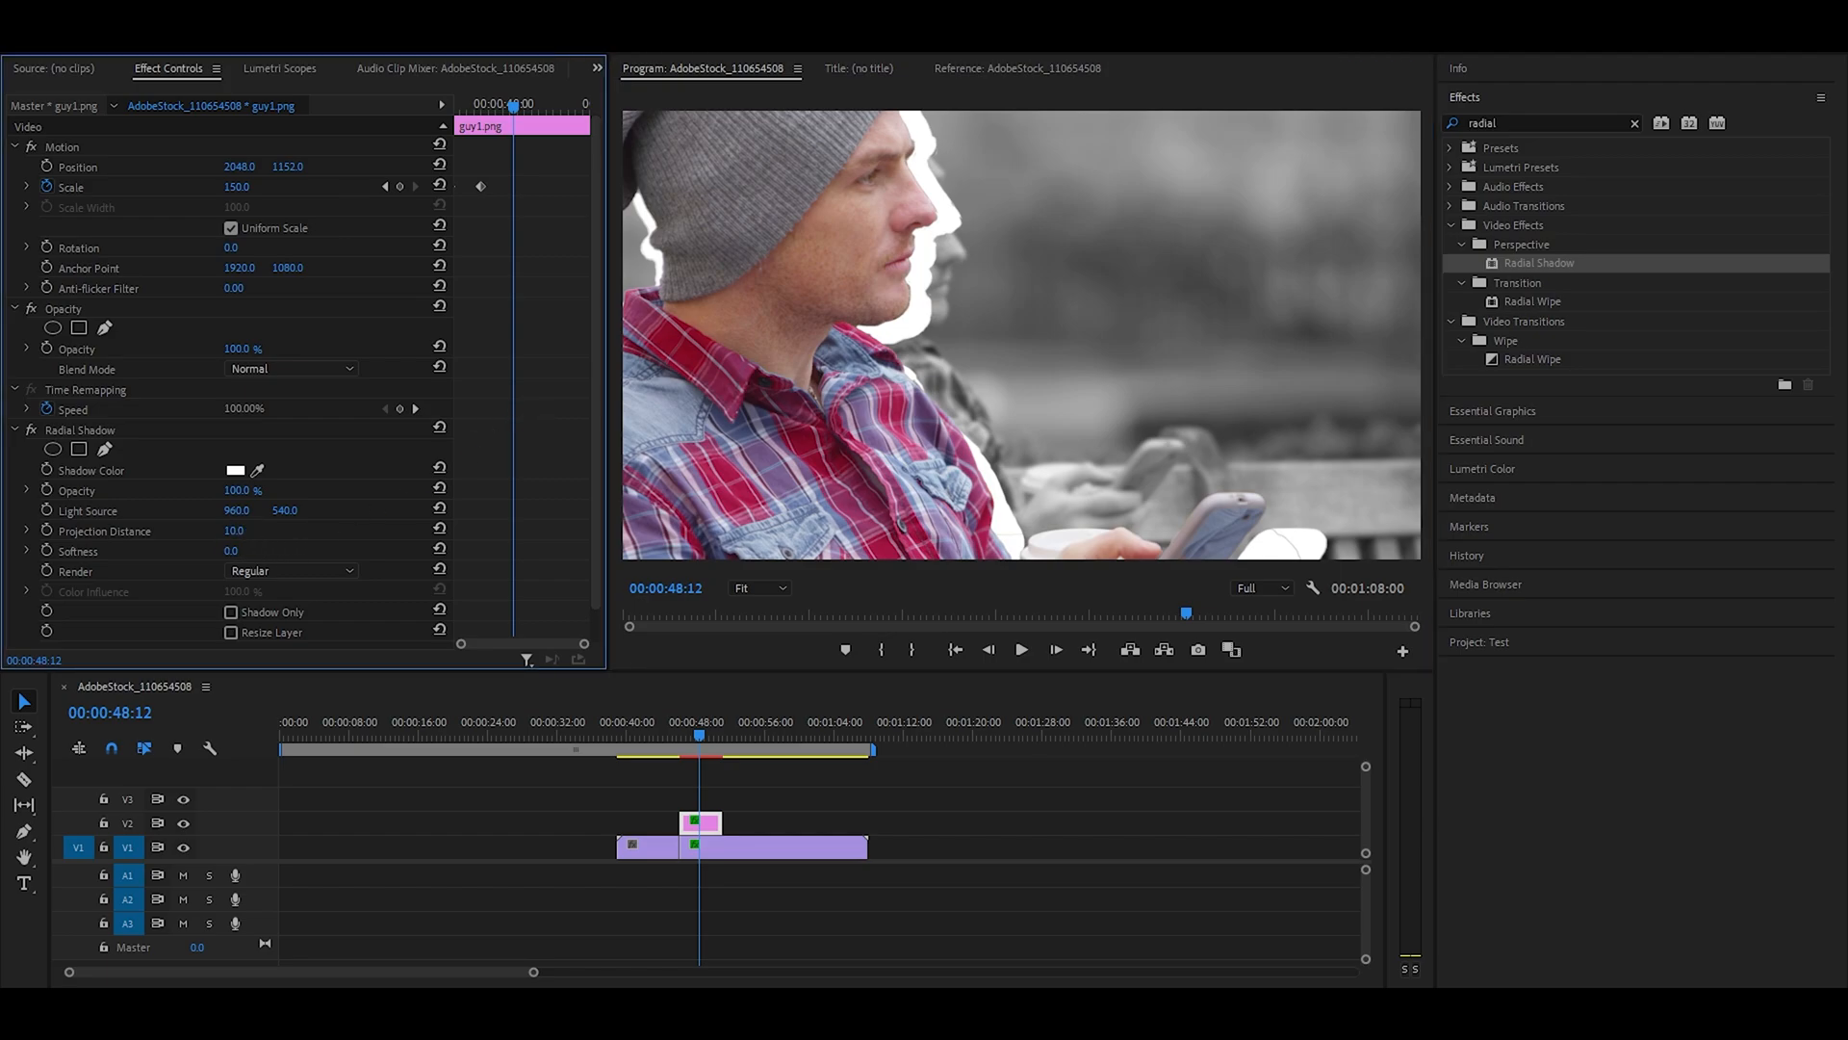
{"action": "left_click_drag", "start_coordinate": [237, 510], "coordinate": [426, 510]}
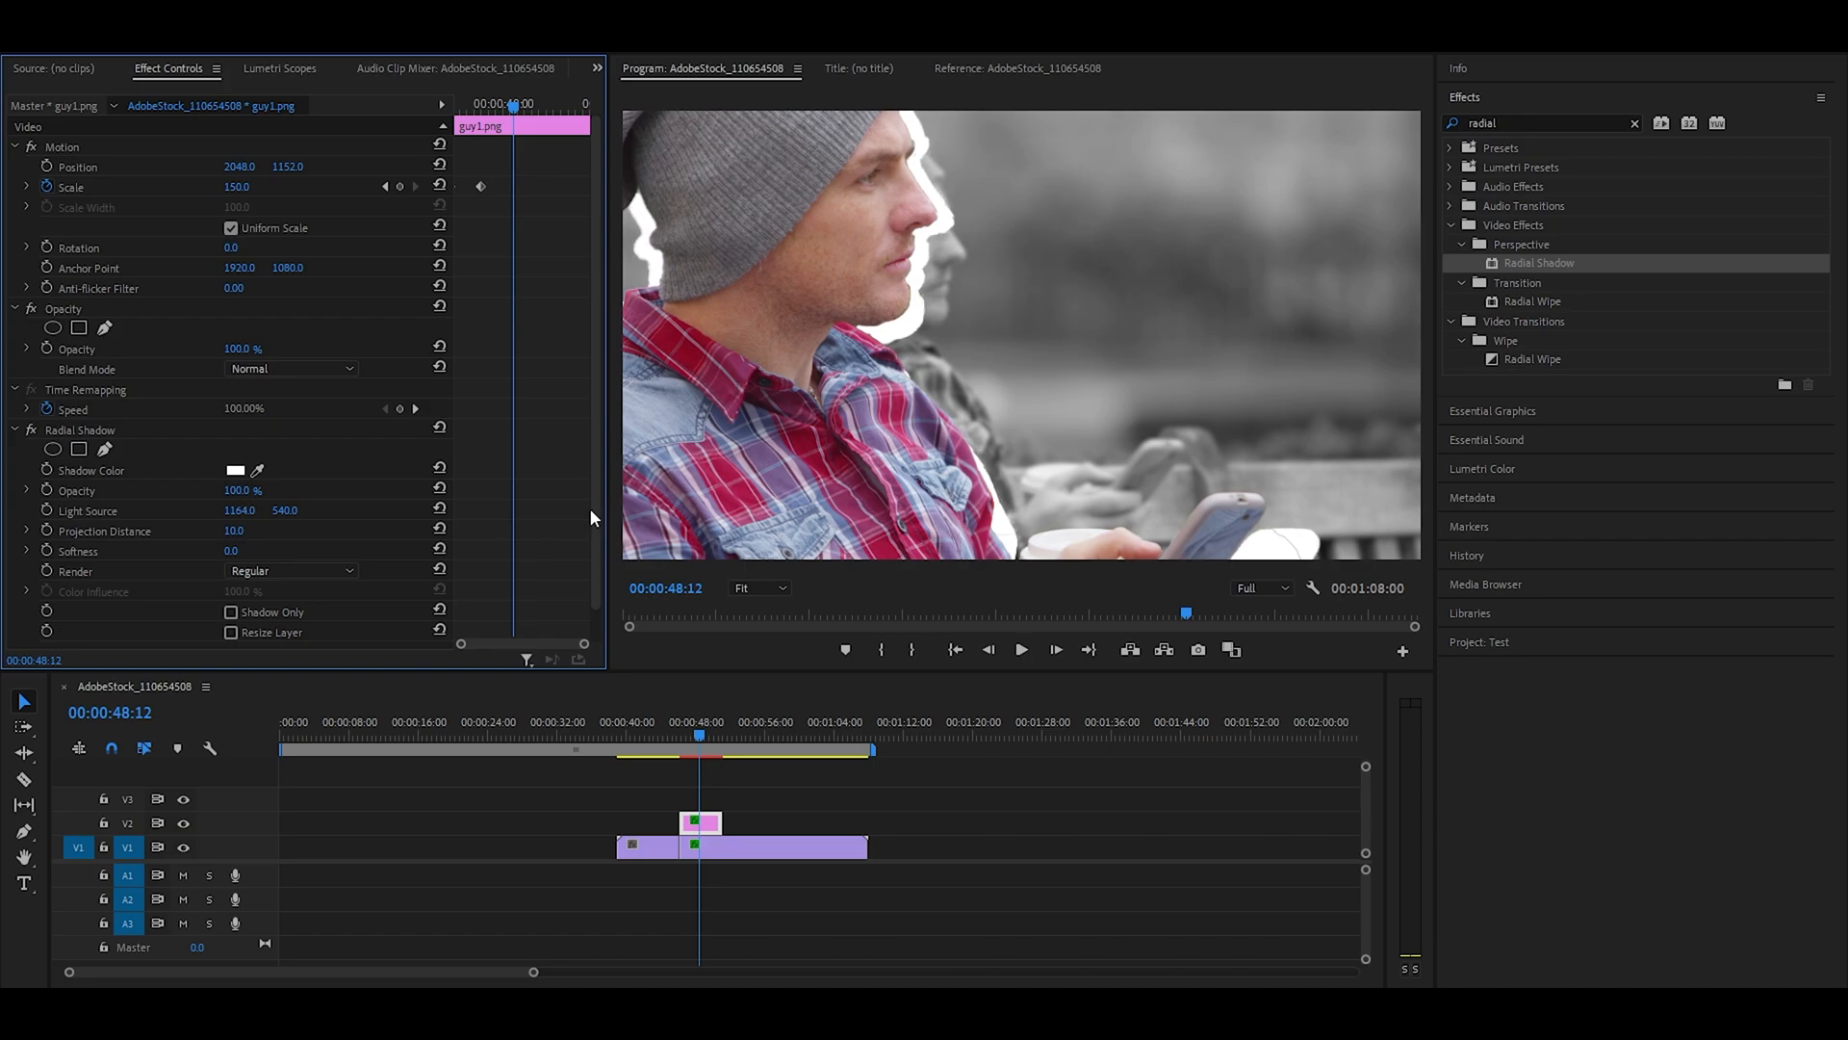
{"action": "left_click_drag", "start_coordinate": [512, 98], "coordinate": [435, 115]}
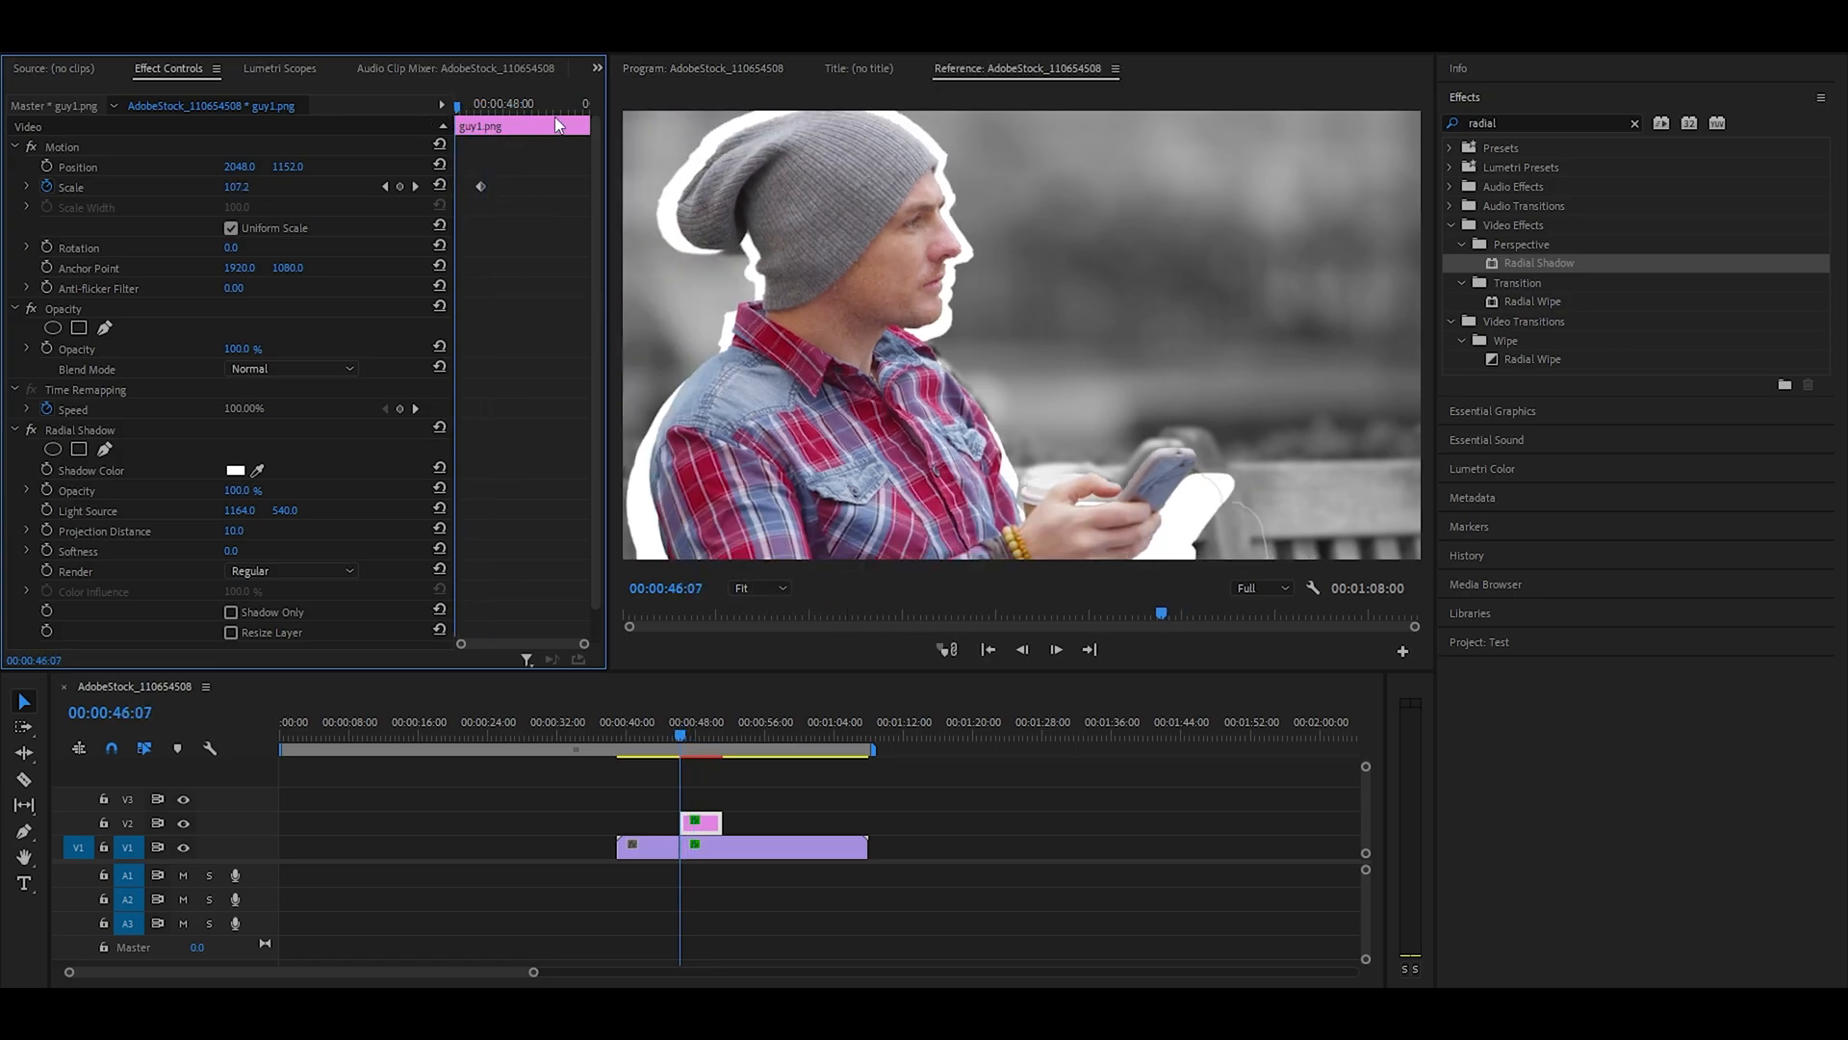
{"action": "left_click_drag", "start_coordinate": [239, 510], "coordinate": [161, 510]}
{"action": "left_click", "coordinate": [236, 530]}
{"action": "type", "text": "5"}
{"action": "key", "text": "Return"}
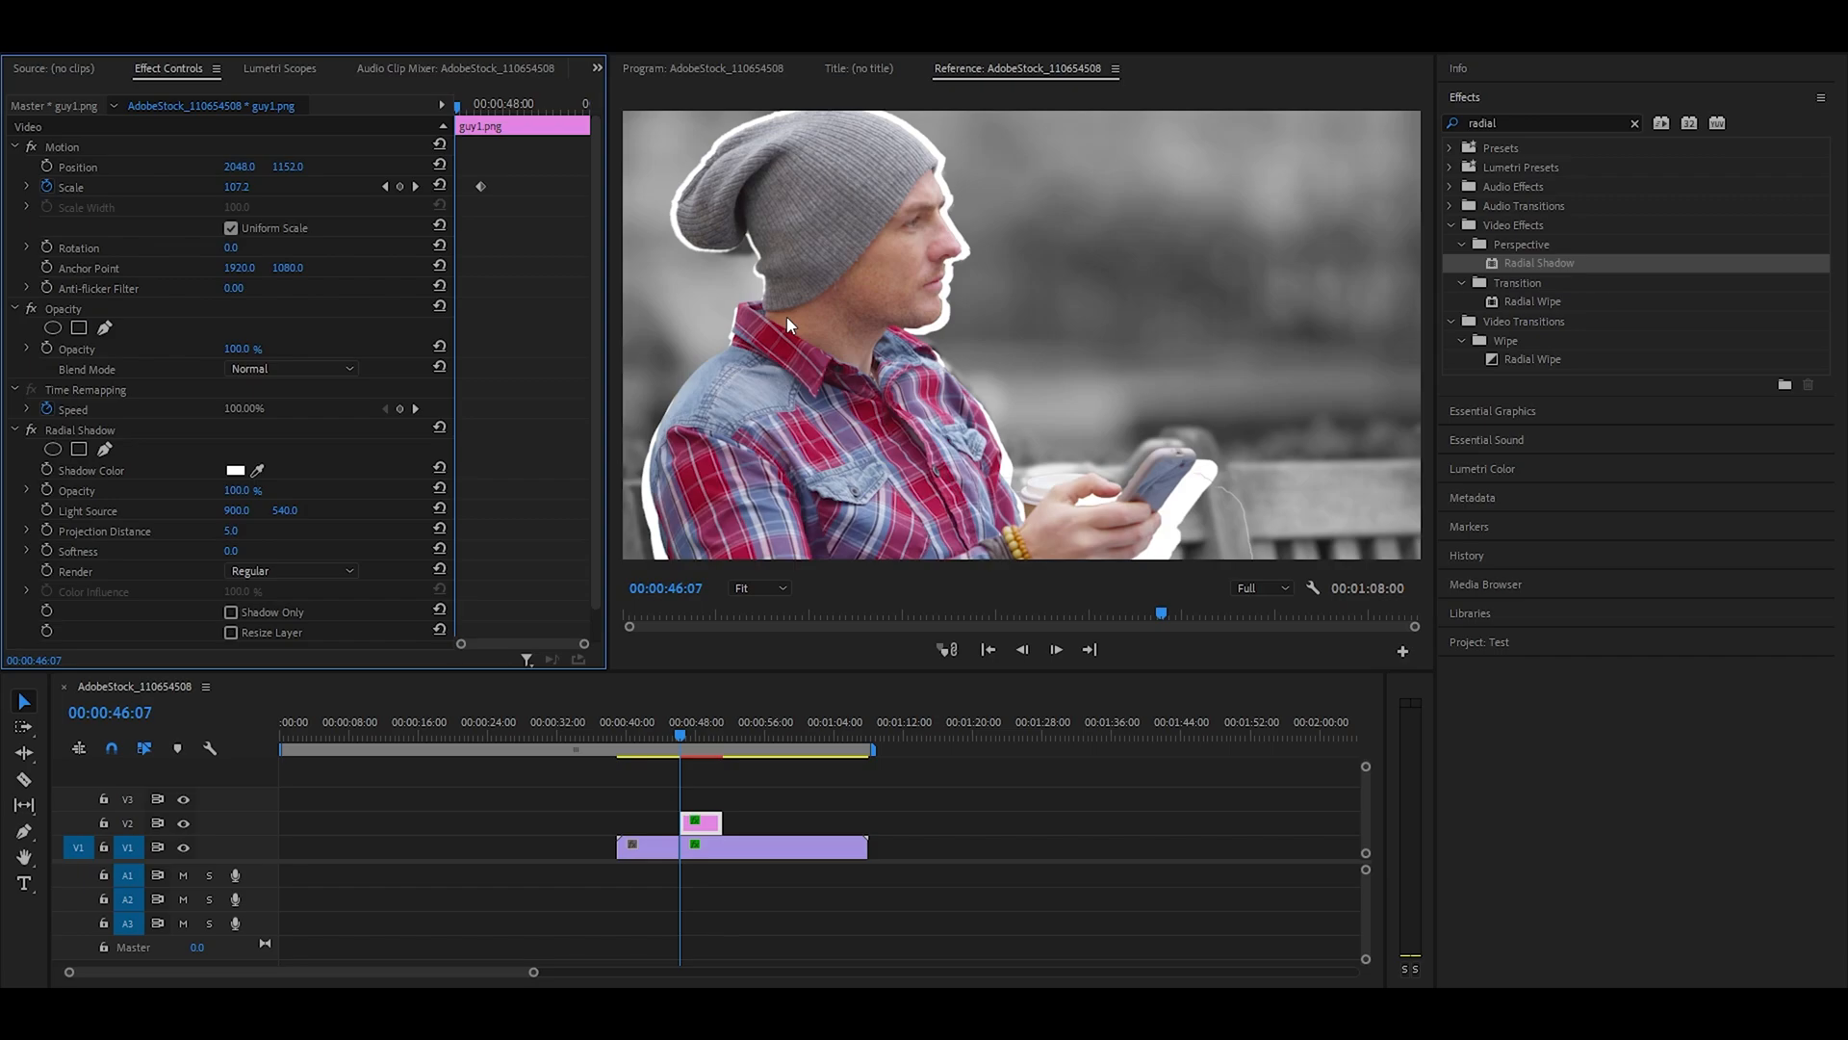
Set guy1.png's second Scale keyframe at 00:00:47:07 to 125 and play back the sequence to check the zoom
{"action": "scroll", "coordinate": [598, 421], "scroll_direction": "down", "scroll_amount": 1}
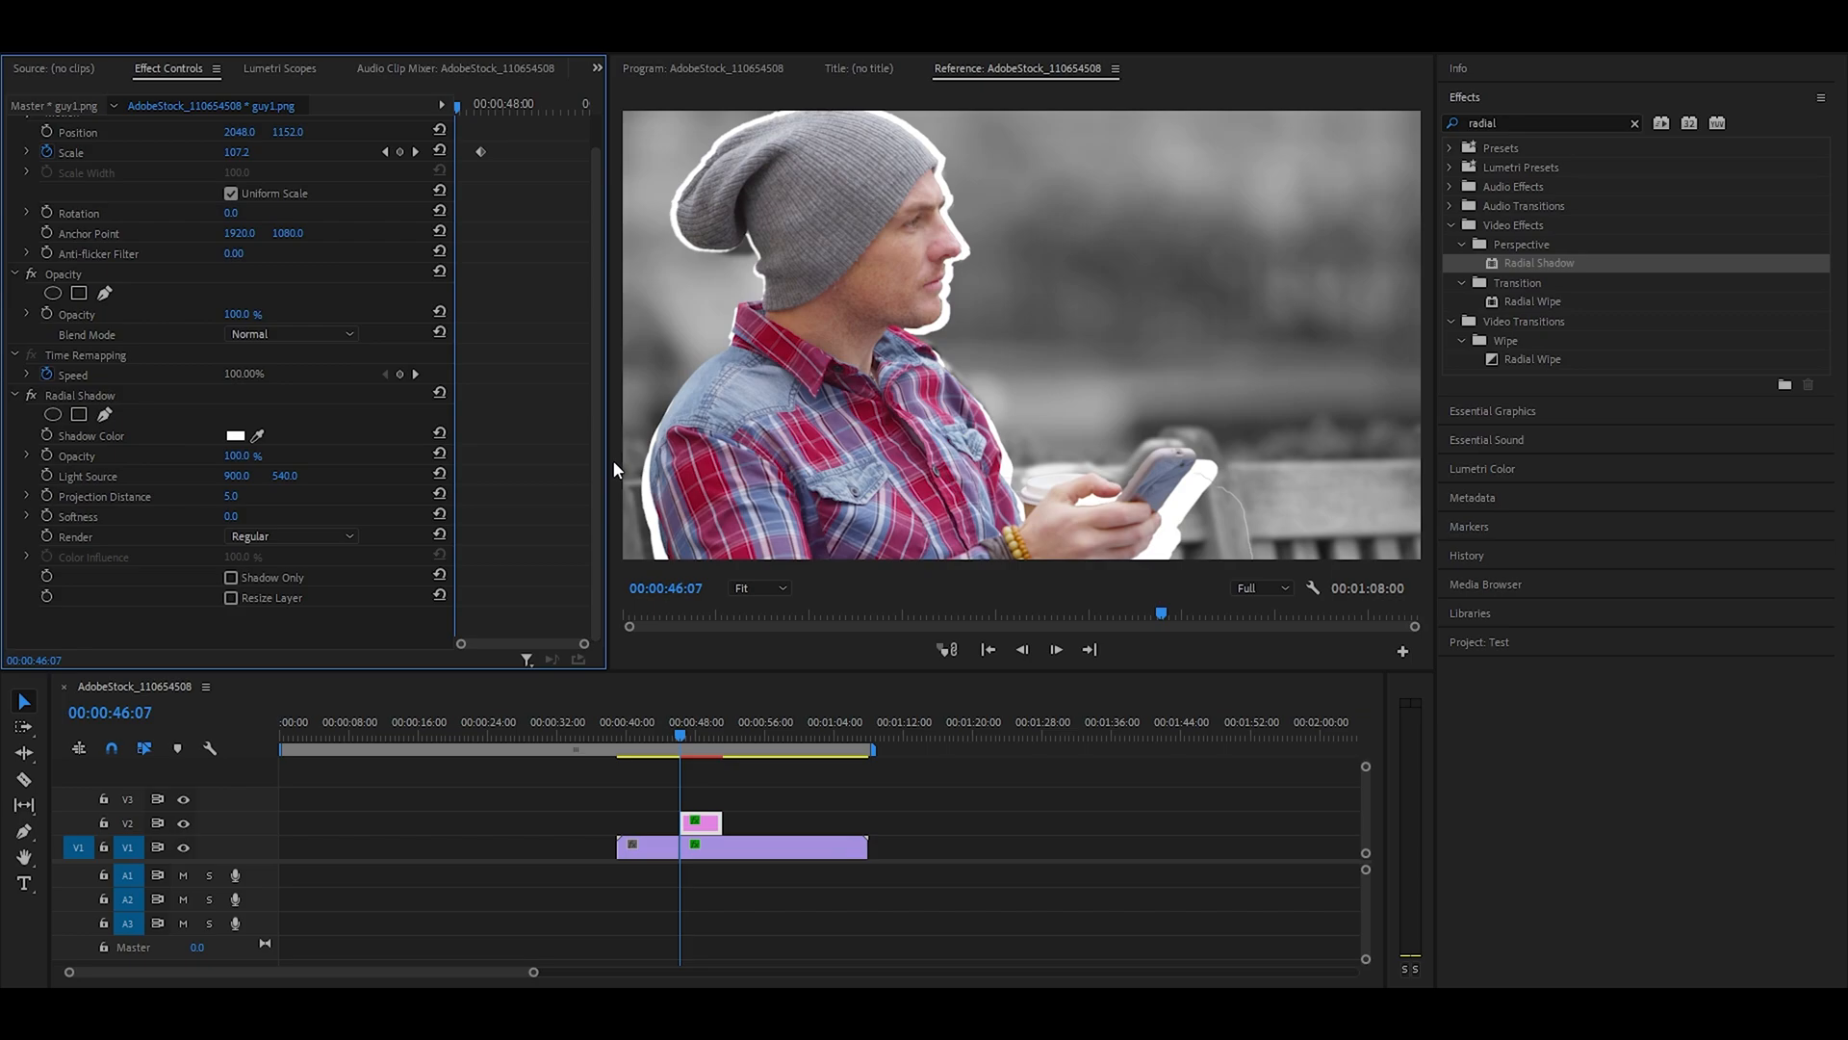
{"action": "left_click", "coordinate": [681, 744]}
{"action": "key", "text": "space"}
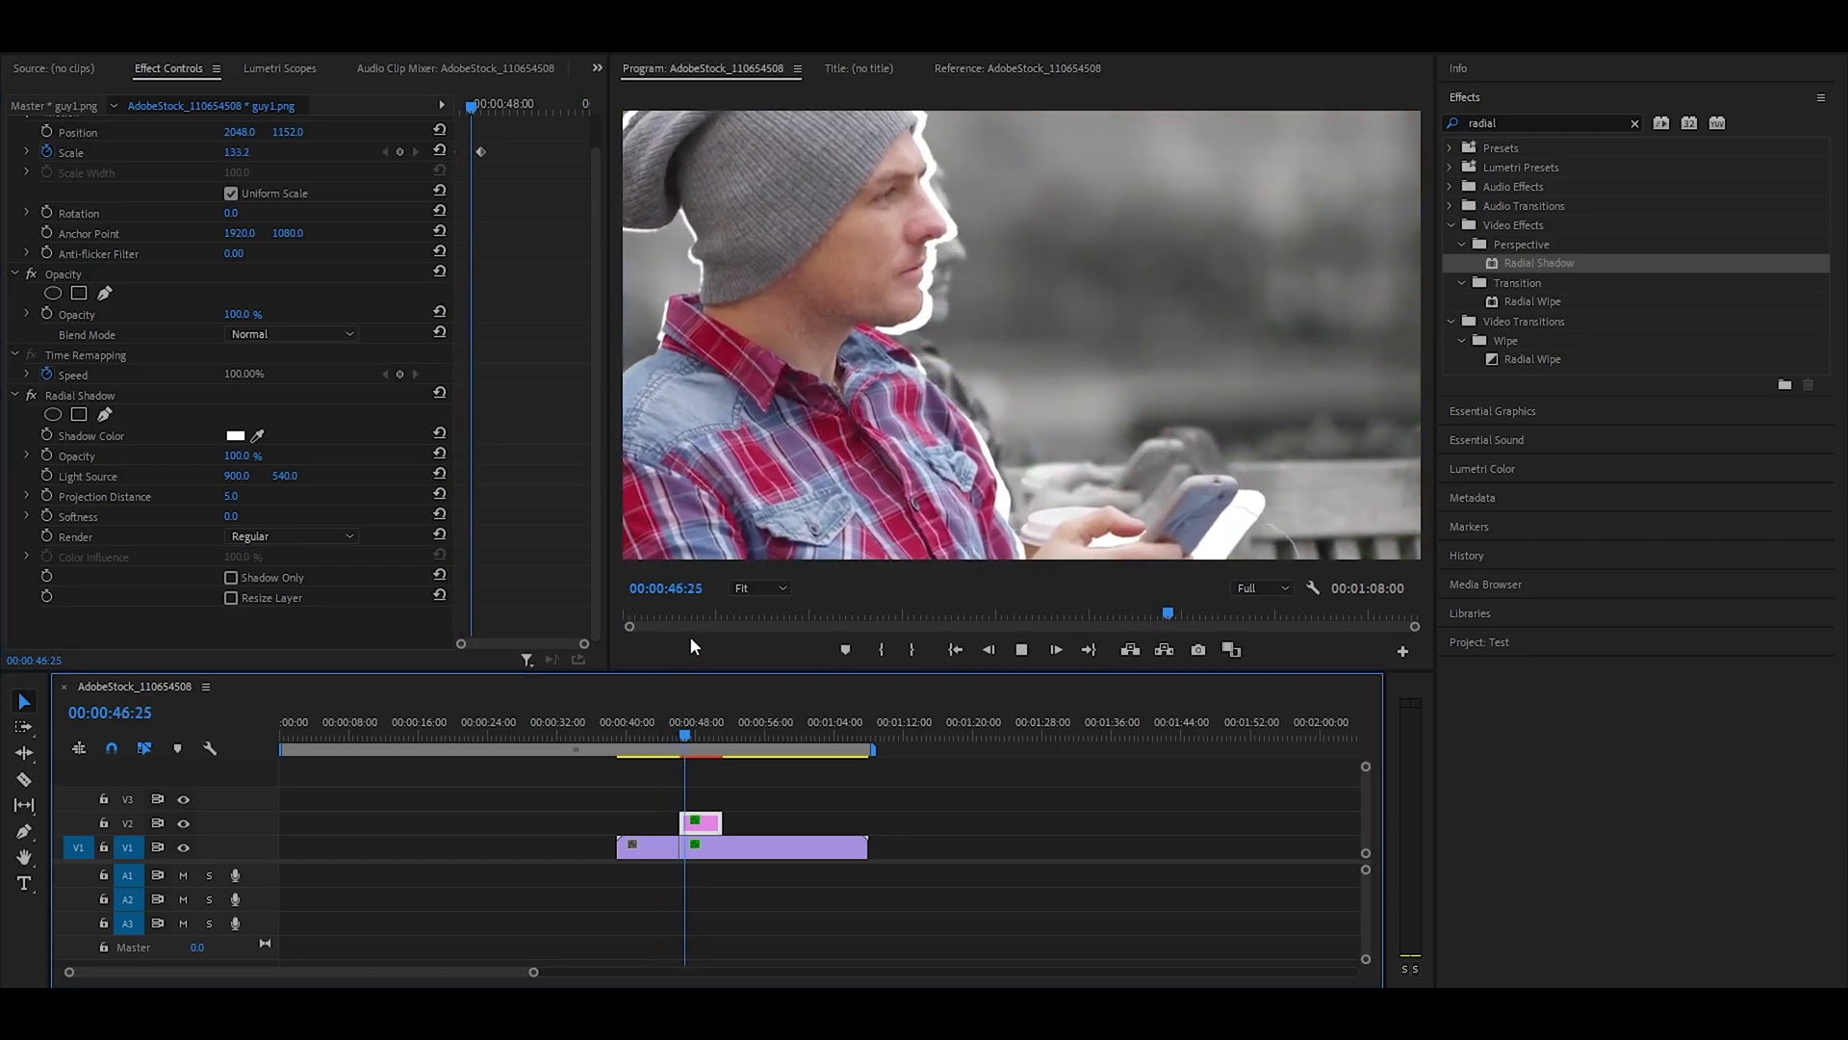
{"action": "key", "text": "space"}
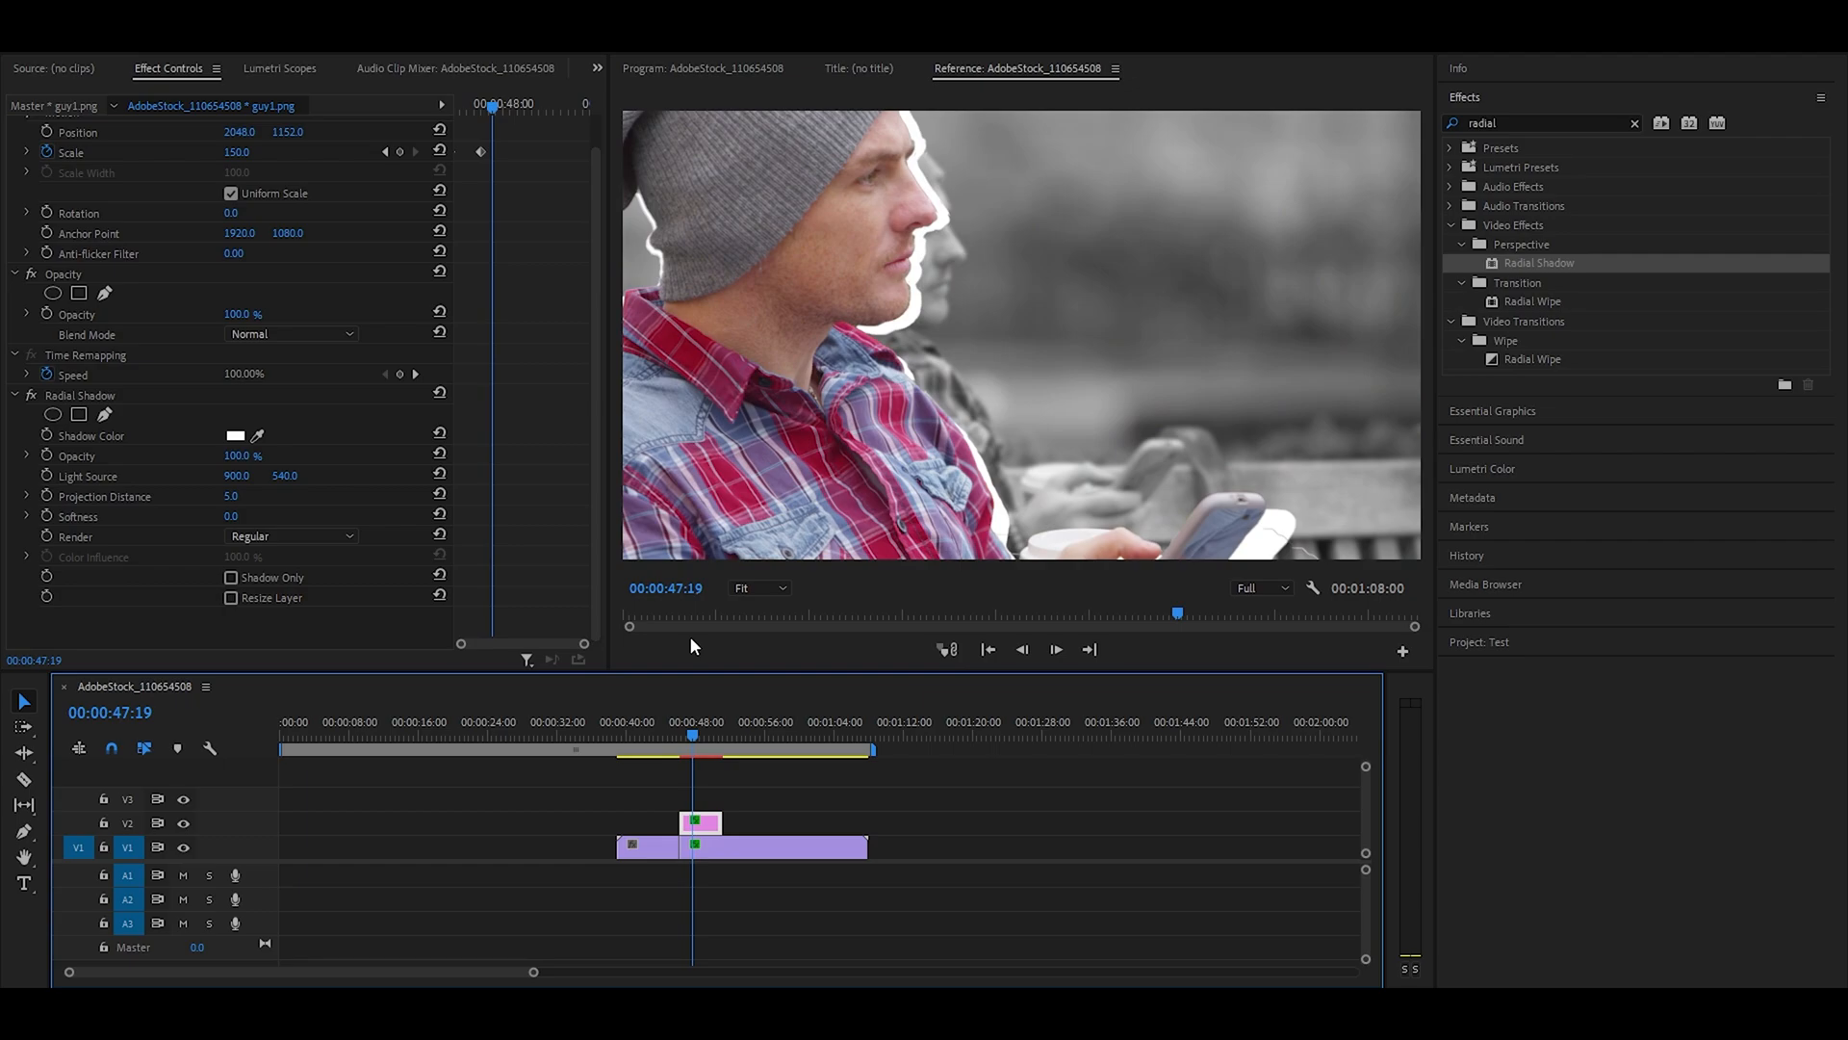
{"action": "left_click_drag", "start_coordinate": [500, 104], "coordinate": [483, 97]}
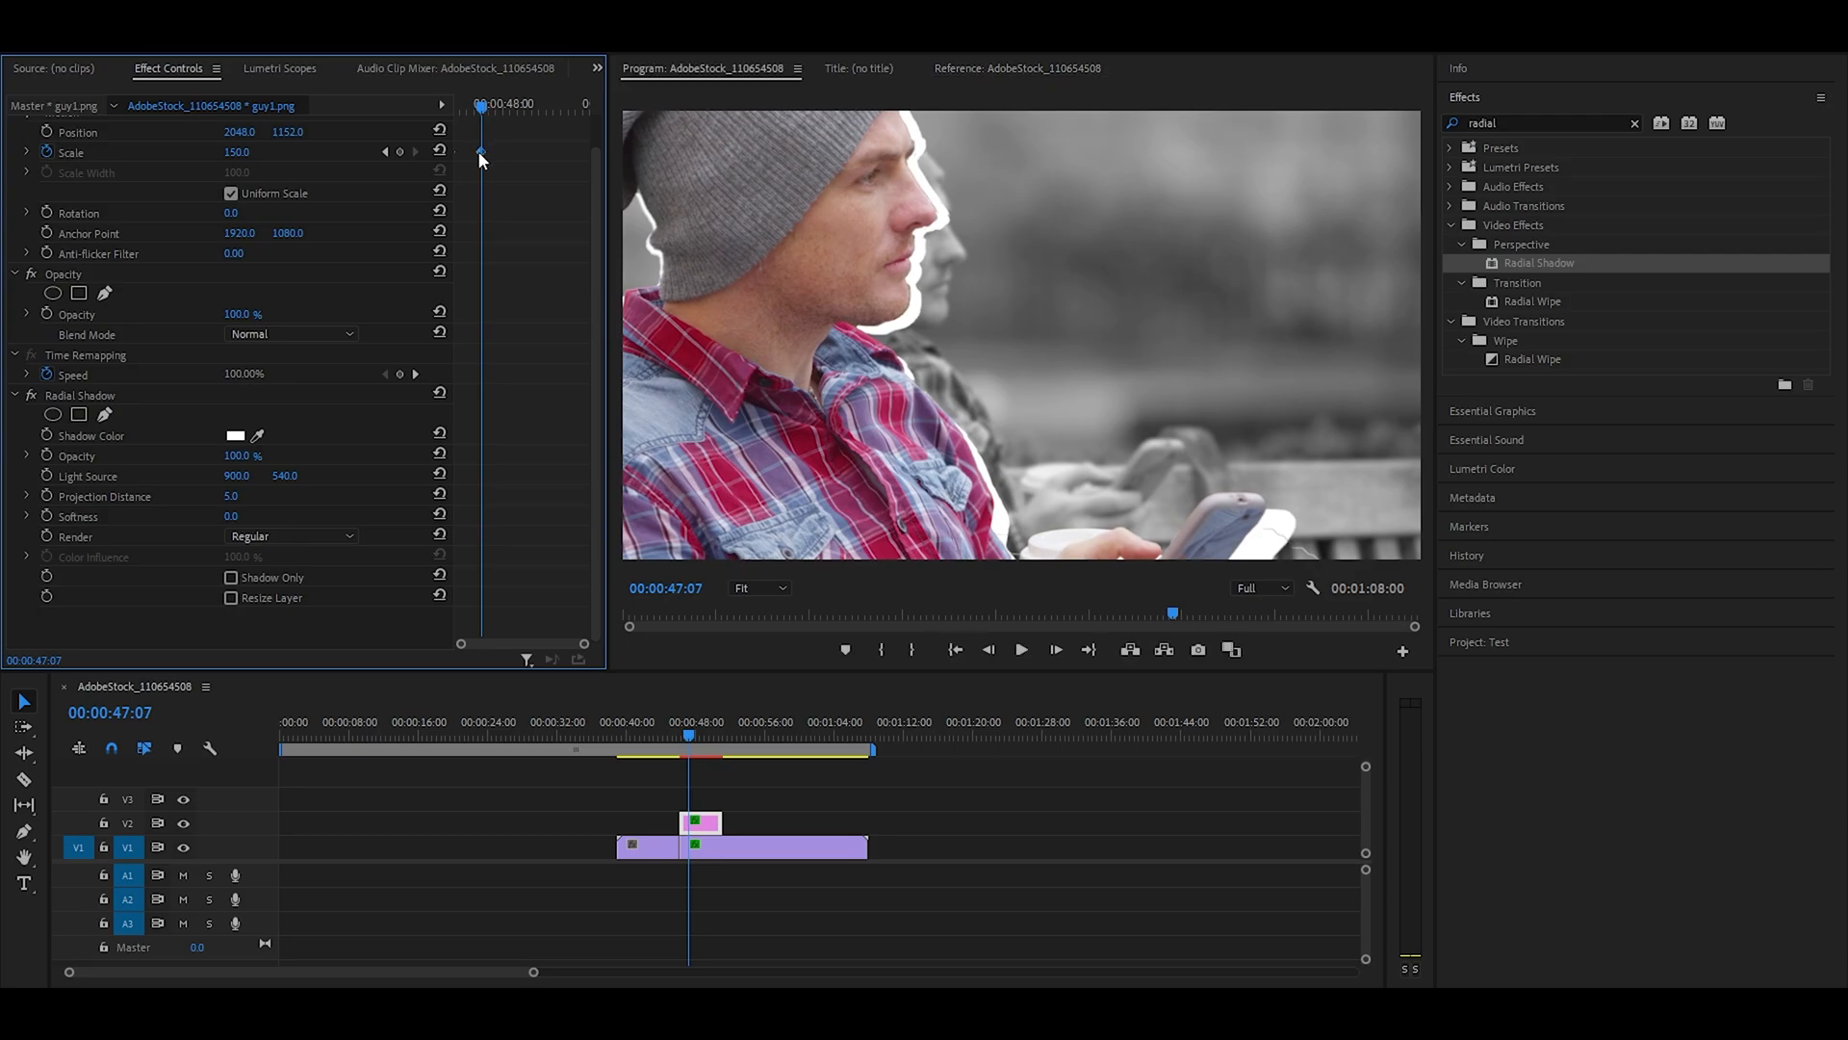
{"action": "key", "text": "Delete"}
{"action": "left_click", "coordinate": [229, 152]}
{"action": "type", "text": "125"}
{"action": "key", "text": "Return"}
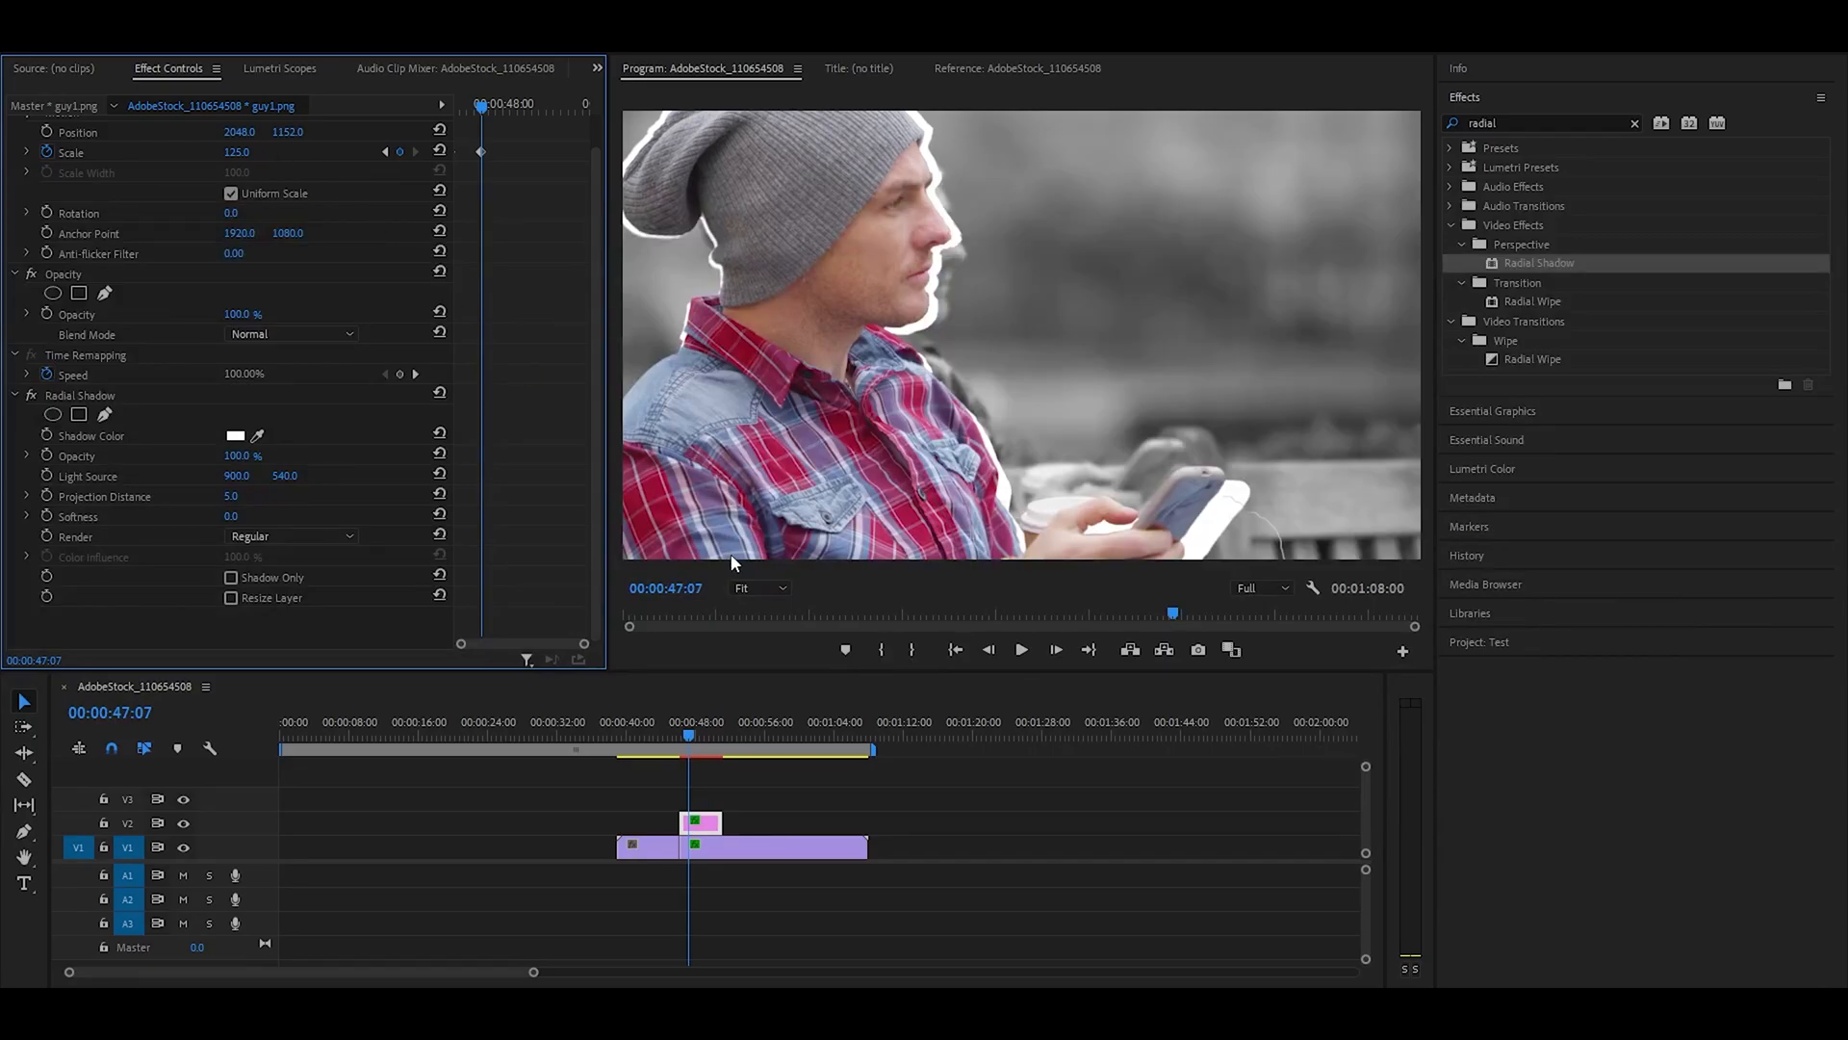
{"action": "left_click", "coordinate": [622, 724]}
{"action": "key", "text": "space"}
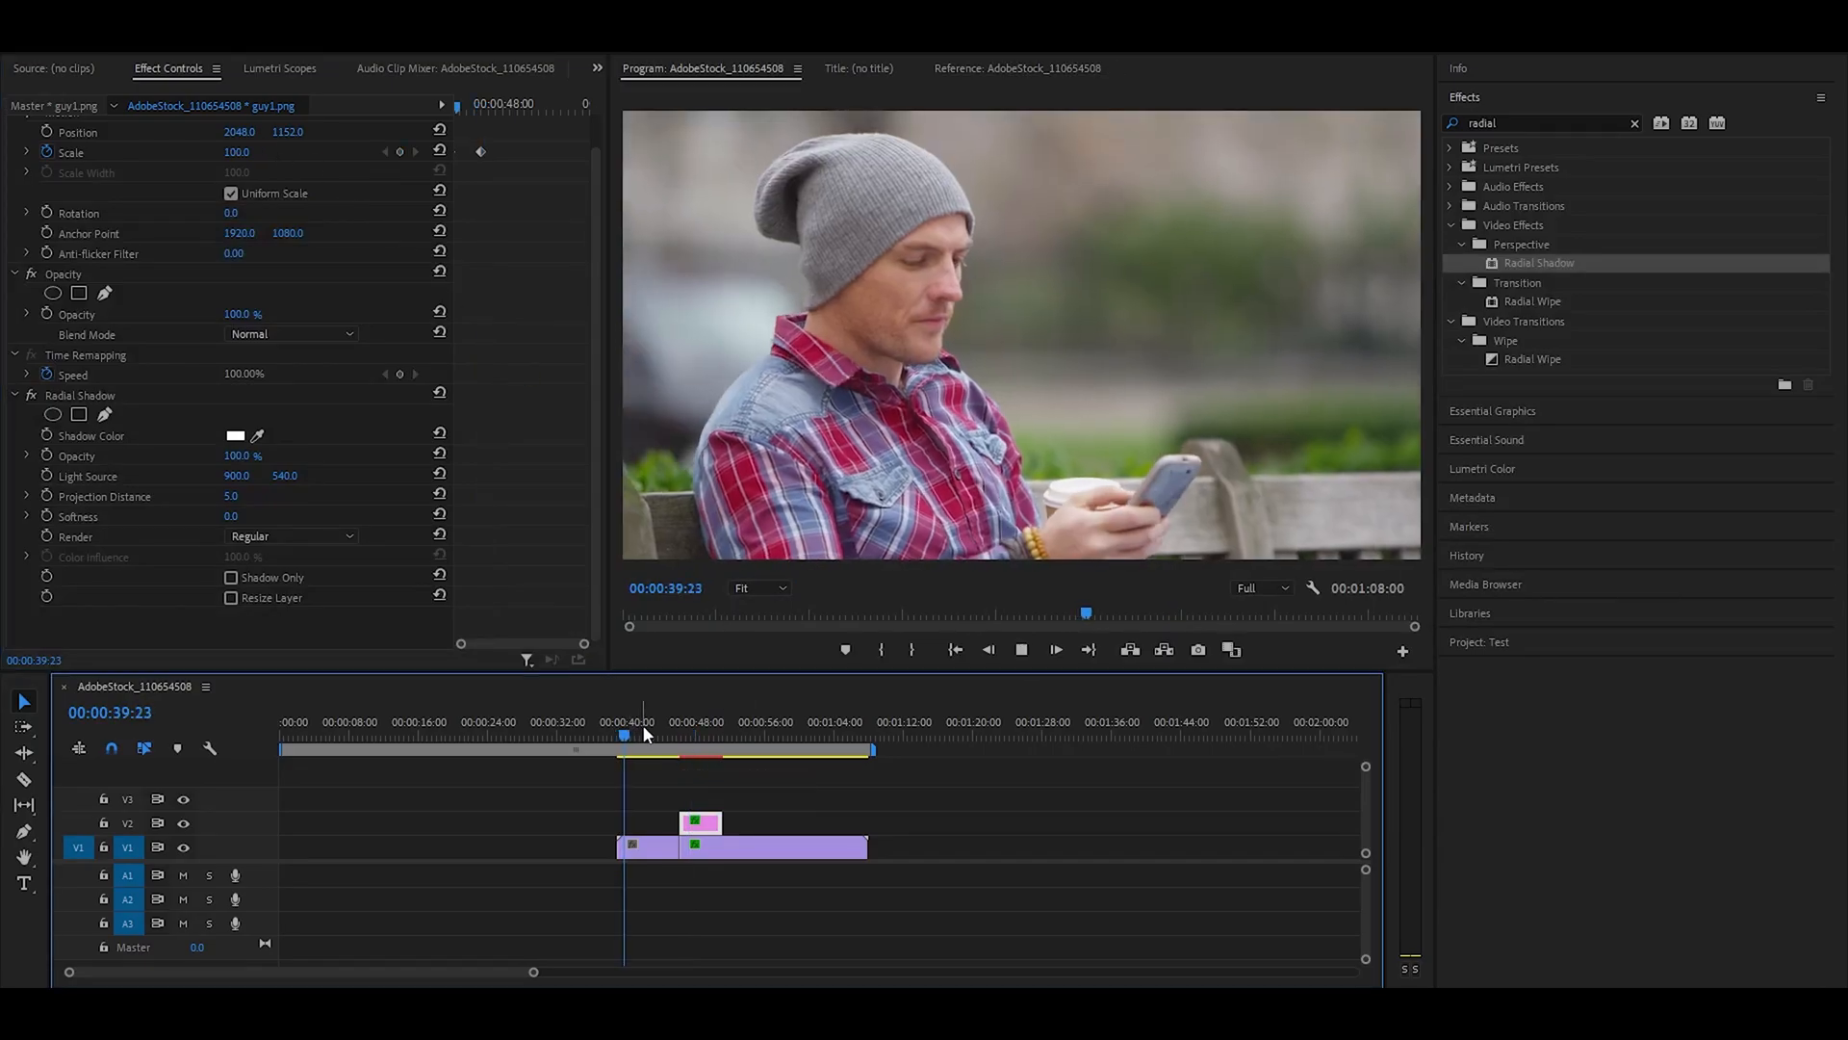
{"action": "key", "text": "space"}
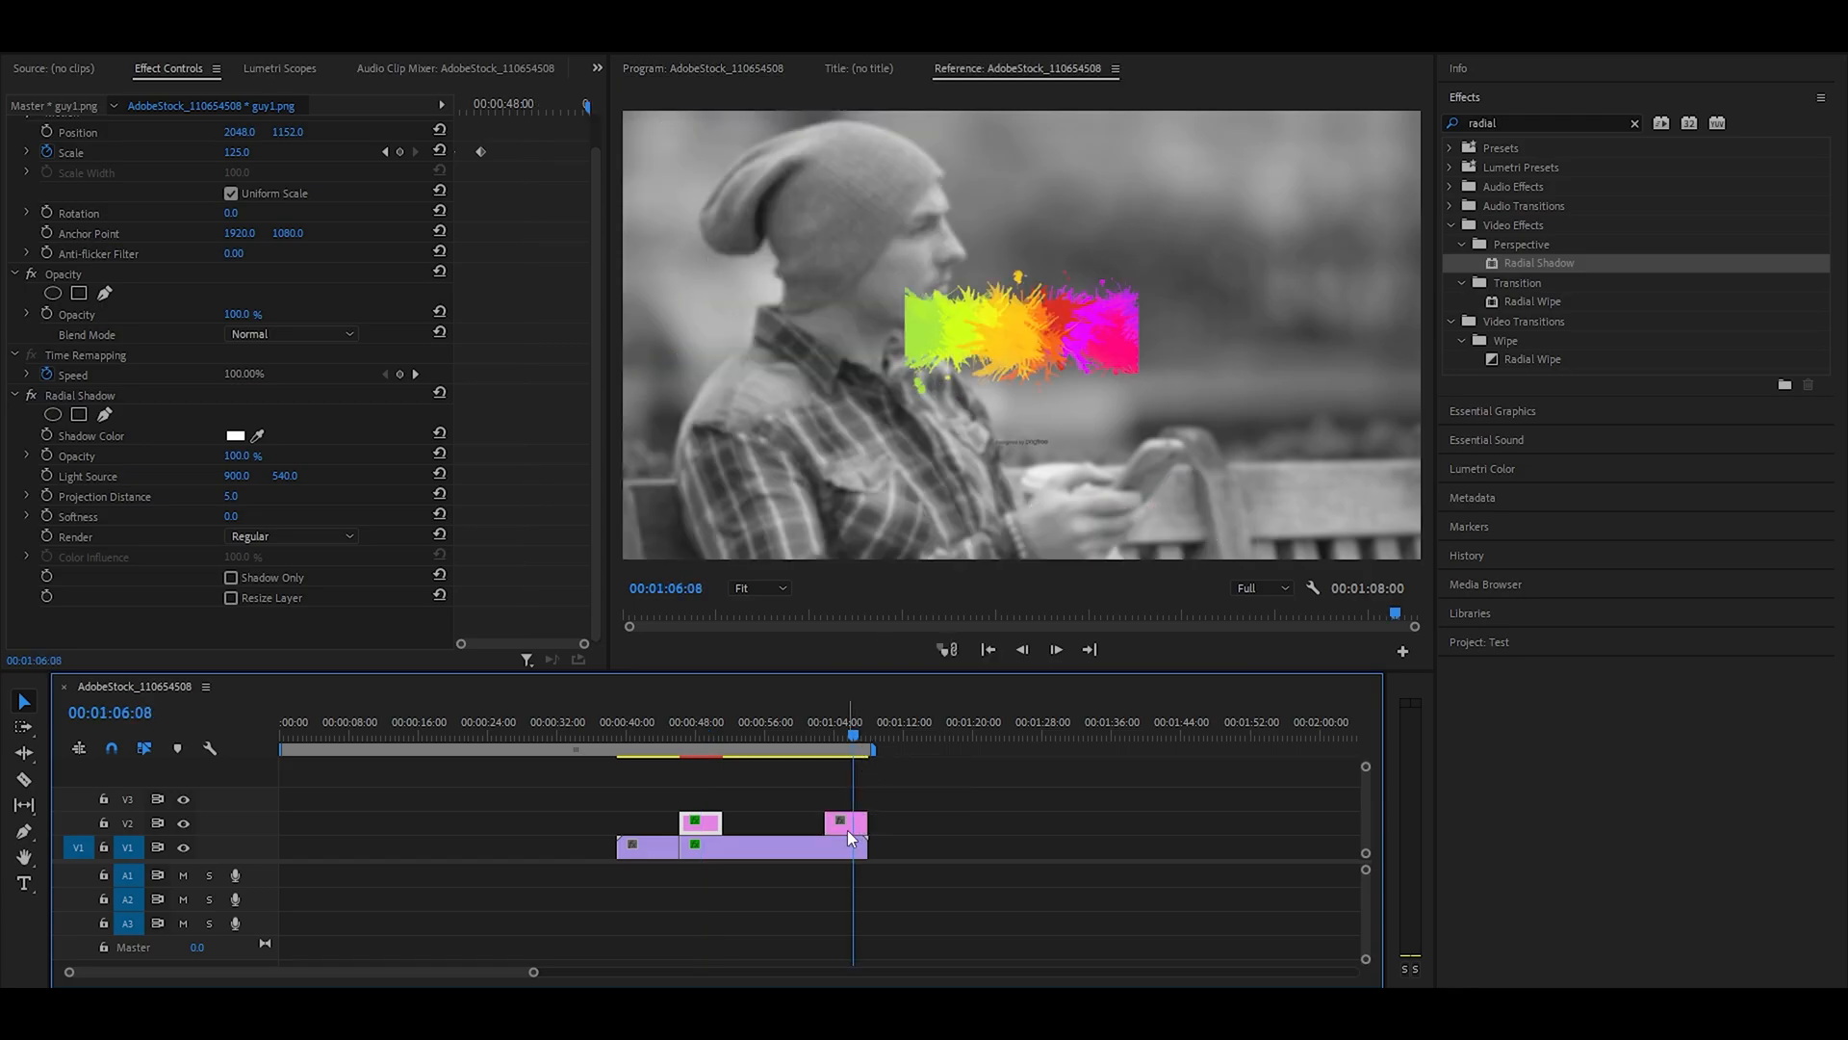
Set the color ink splash image to frame size and enlarge it to a Scale of about 341.9
{"action": "left_click", "coordinate": [847, 828]}
{"action": "right_click", "coordinate": [847, 828]}
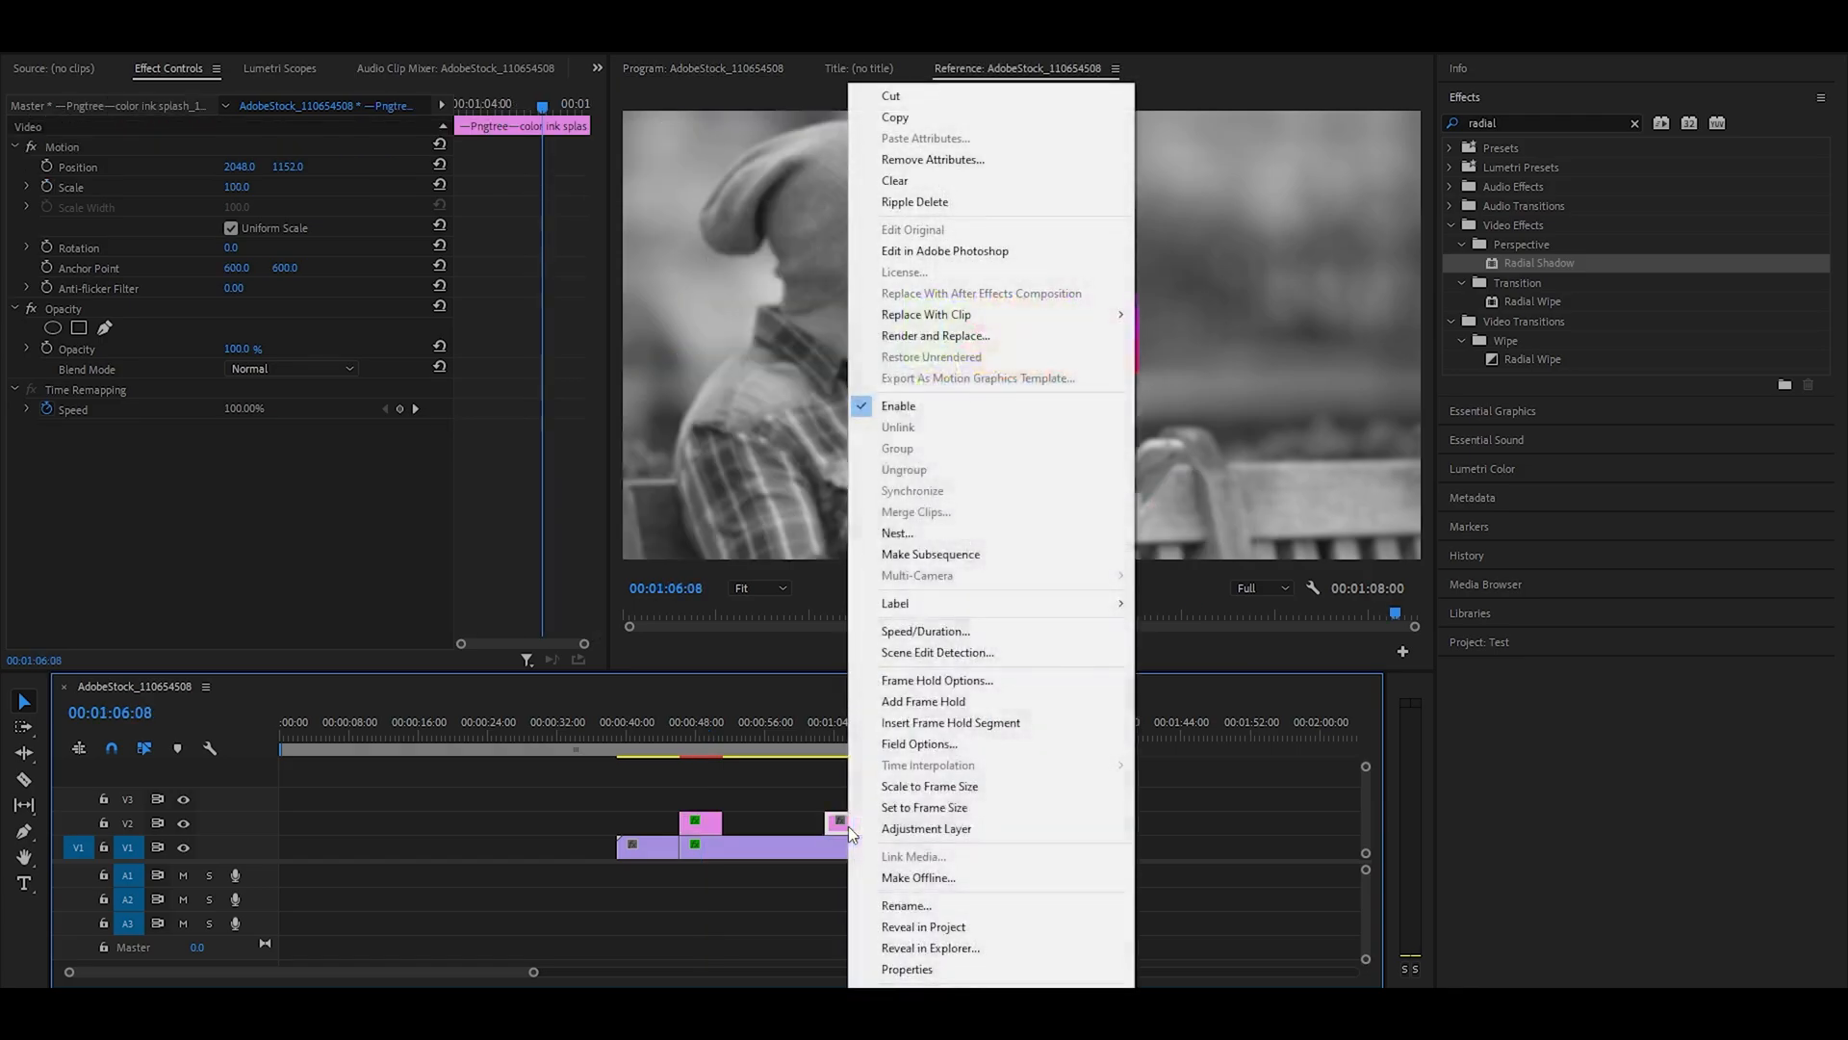
{"action": "left_click", "coordinate": [946, 786]}
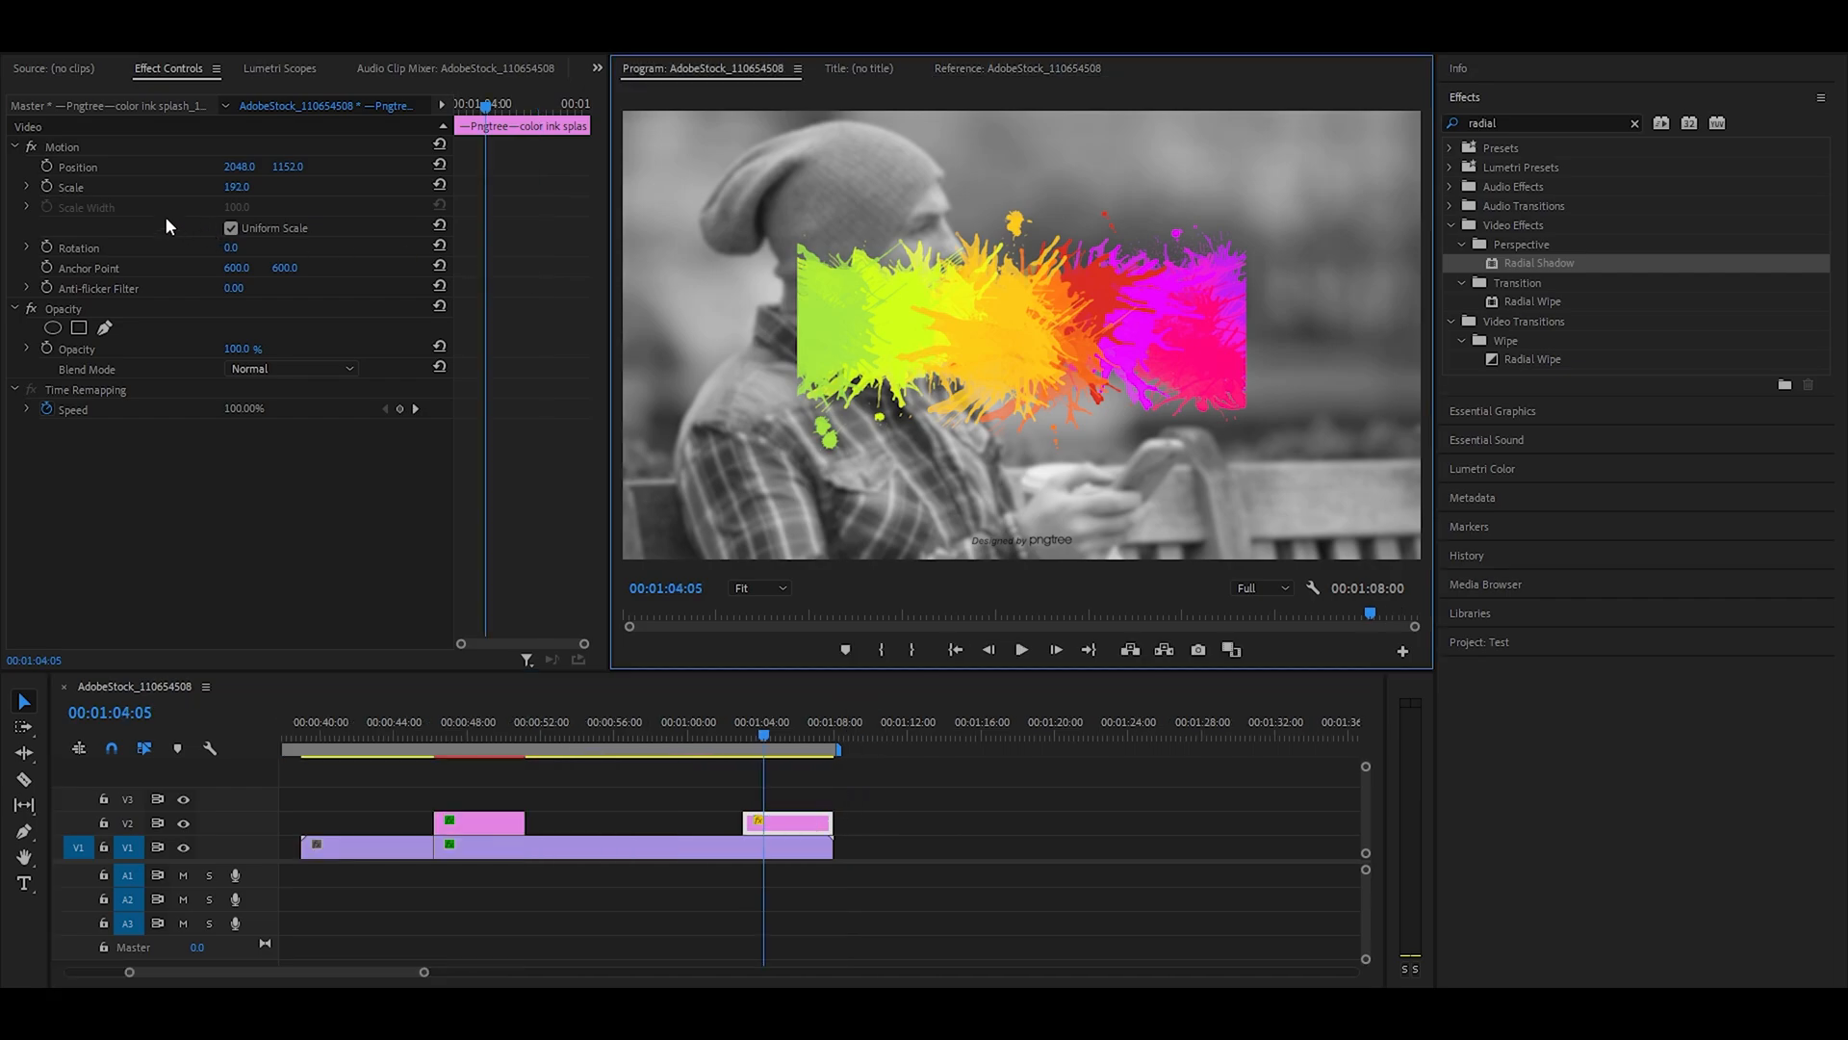
{"action": "left_click", "coordinate": [65, 185]}
{"action": "left_click_drag", "start_coordinate": [798, 335], "coordinate": [619, 366]}
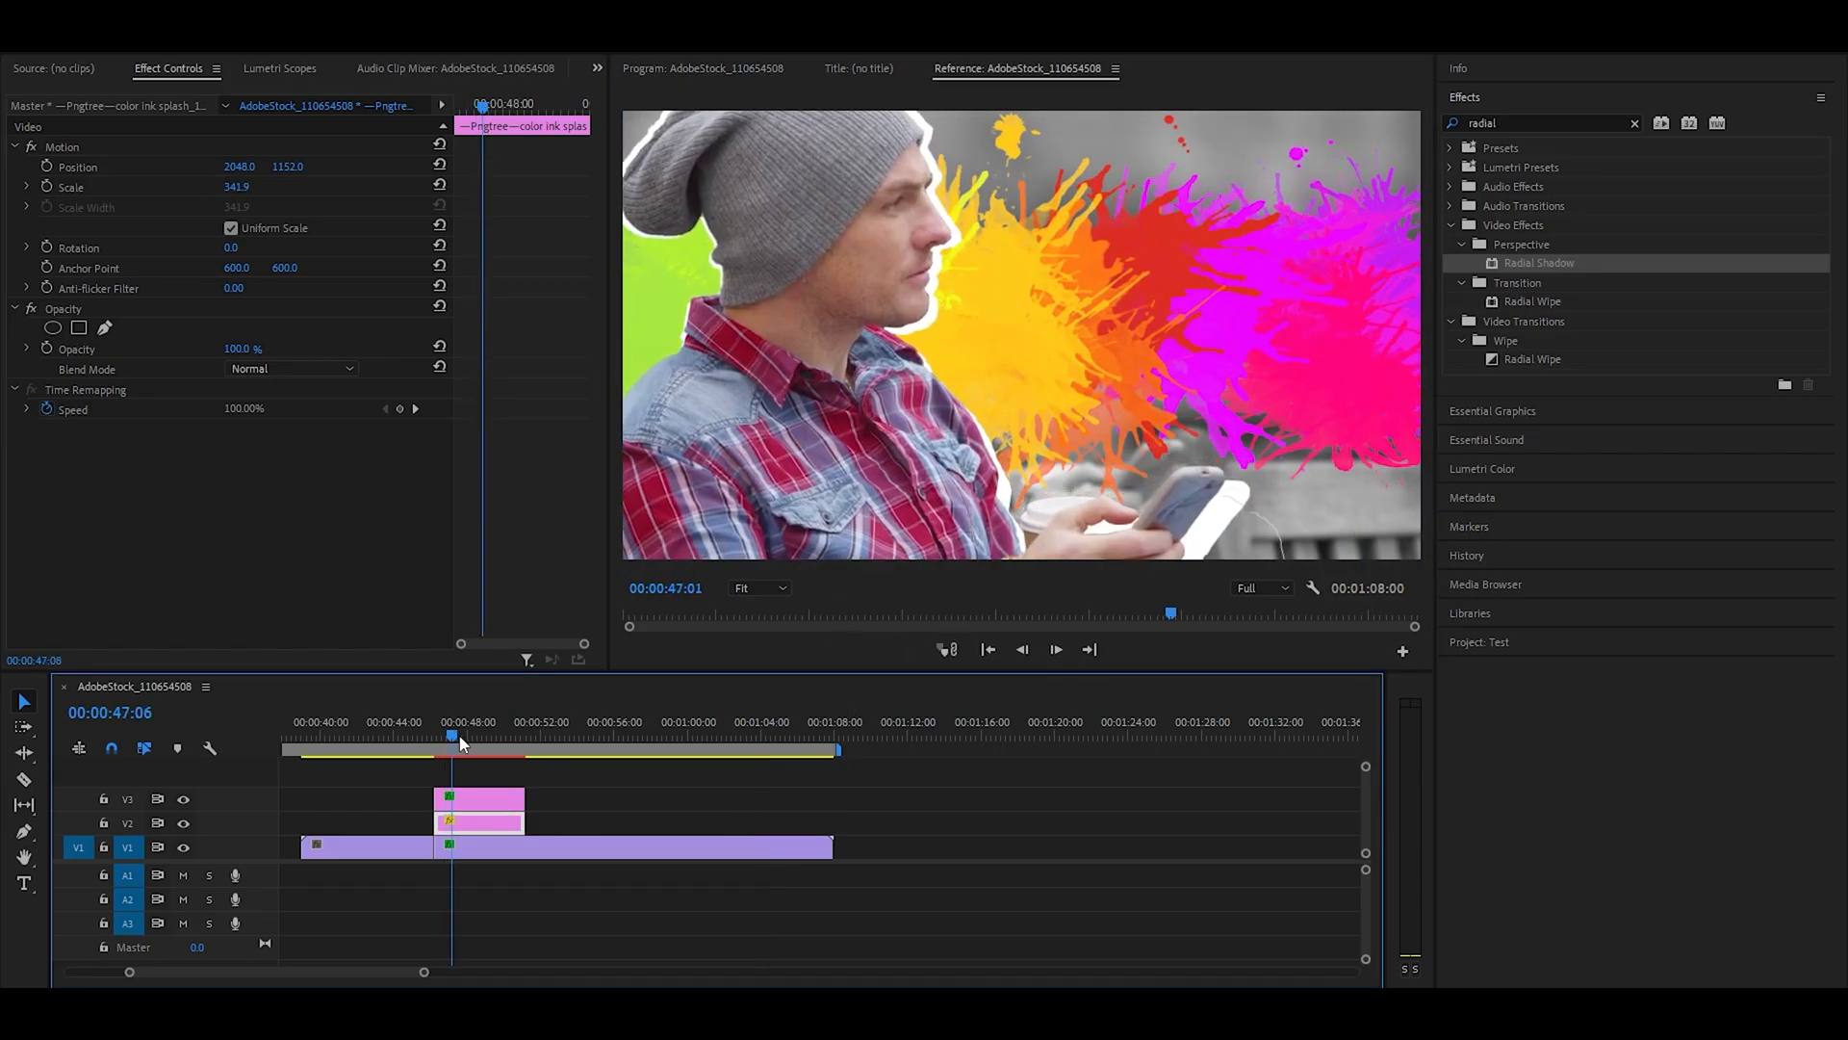
Set the ink splash clip's Scale to 800 at the start of the freeze, 00:00:46:07
{"action": "mouse_move", "coordinate": [460, 742]}
{"action": "left_mouse_down"}
{"action": "mouse_move", "coordinate": [483, 743]}
{"action": "mouse_move", "coordinate": [460, 743]}
{"action": "left_mouse_up"}
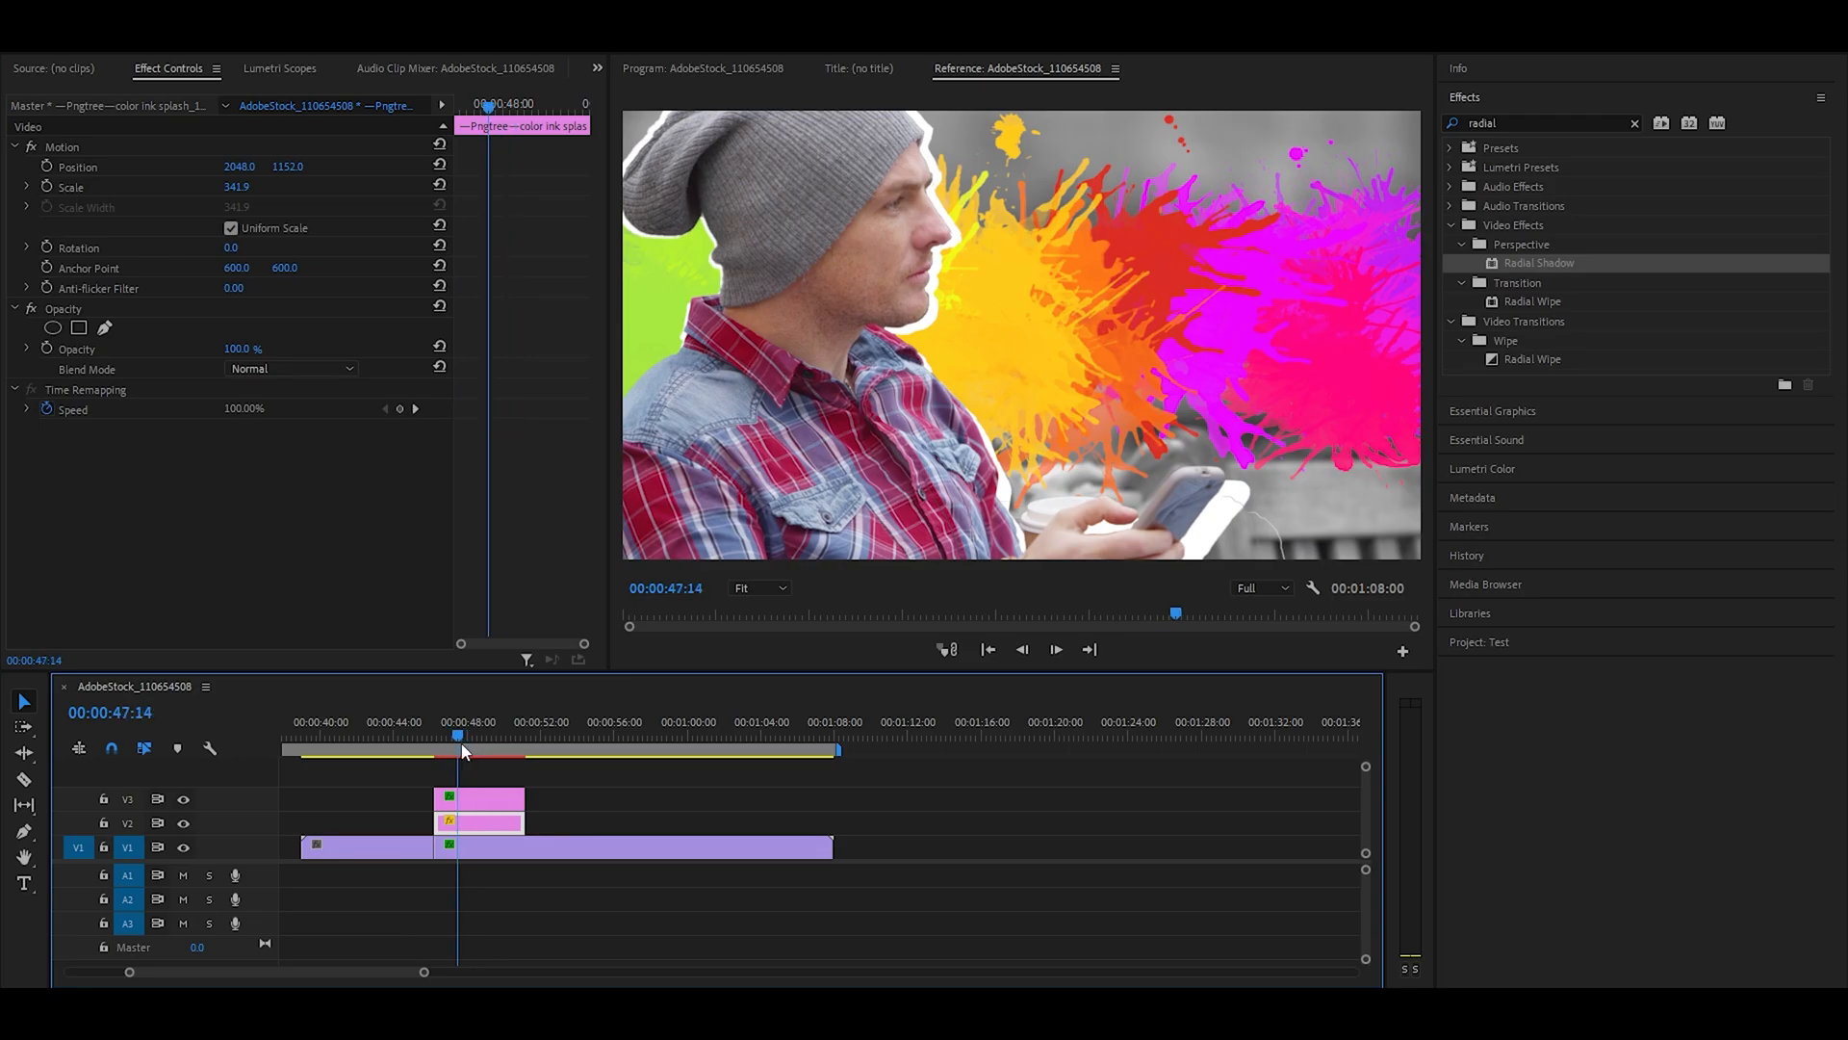
{"action": "left_click", "coordinate": [491, 821]}
{"action": "left_click", "coordinate": [489, 823]}
{"action": "left_click_drag", "start_coordinate": [489, 108], "coordinate": [434, 116]}
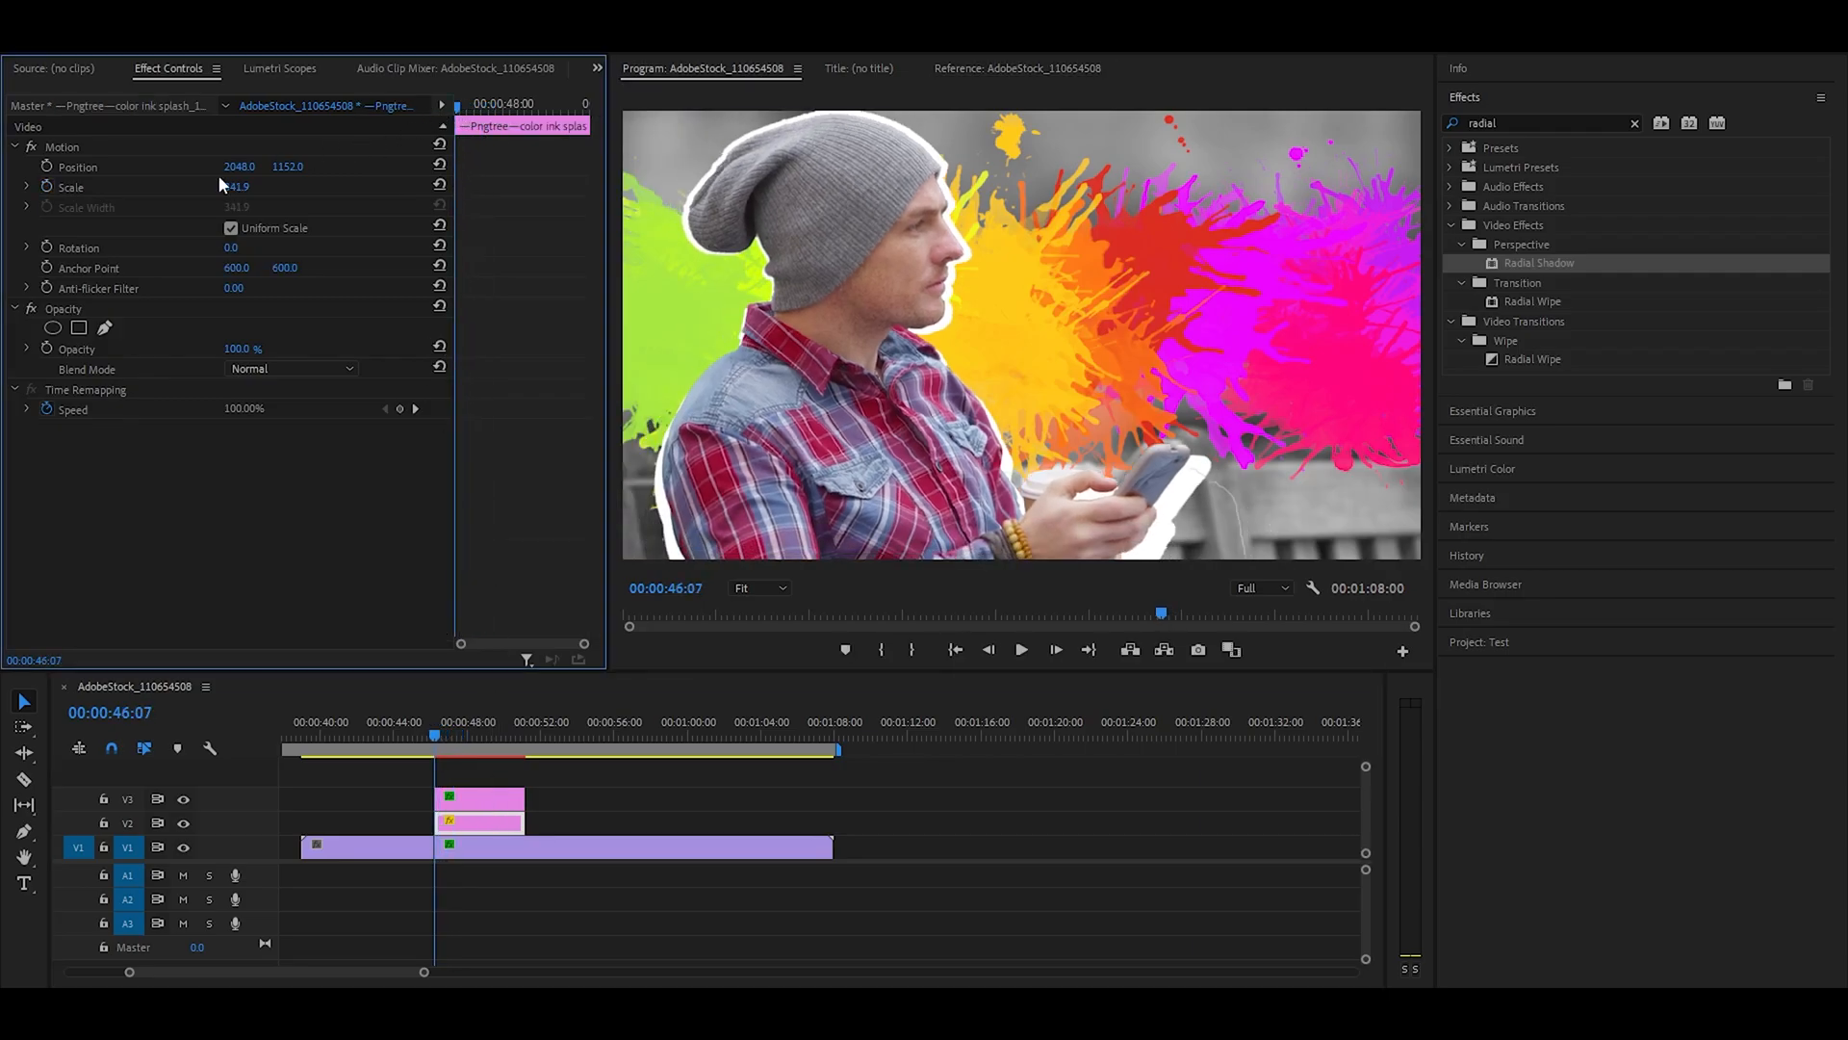
{"action": "type", "text": "800"}
{"action": "key", "text": "Return"}
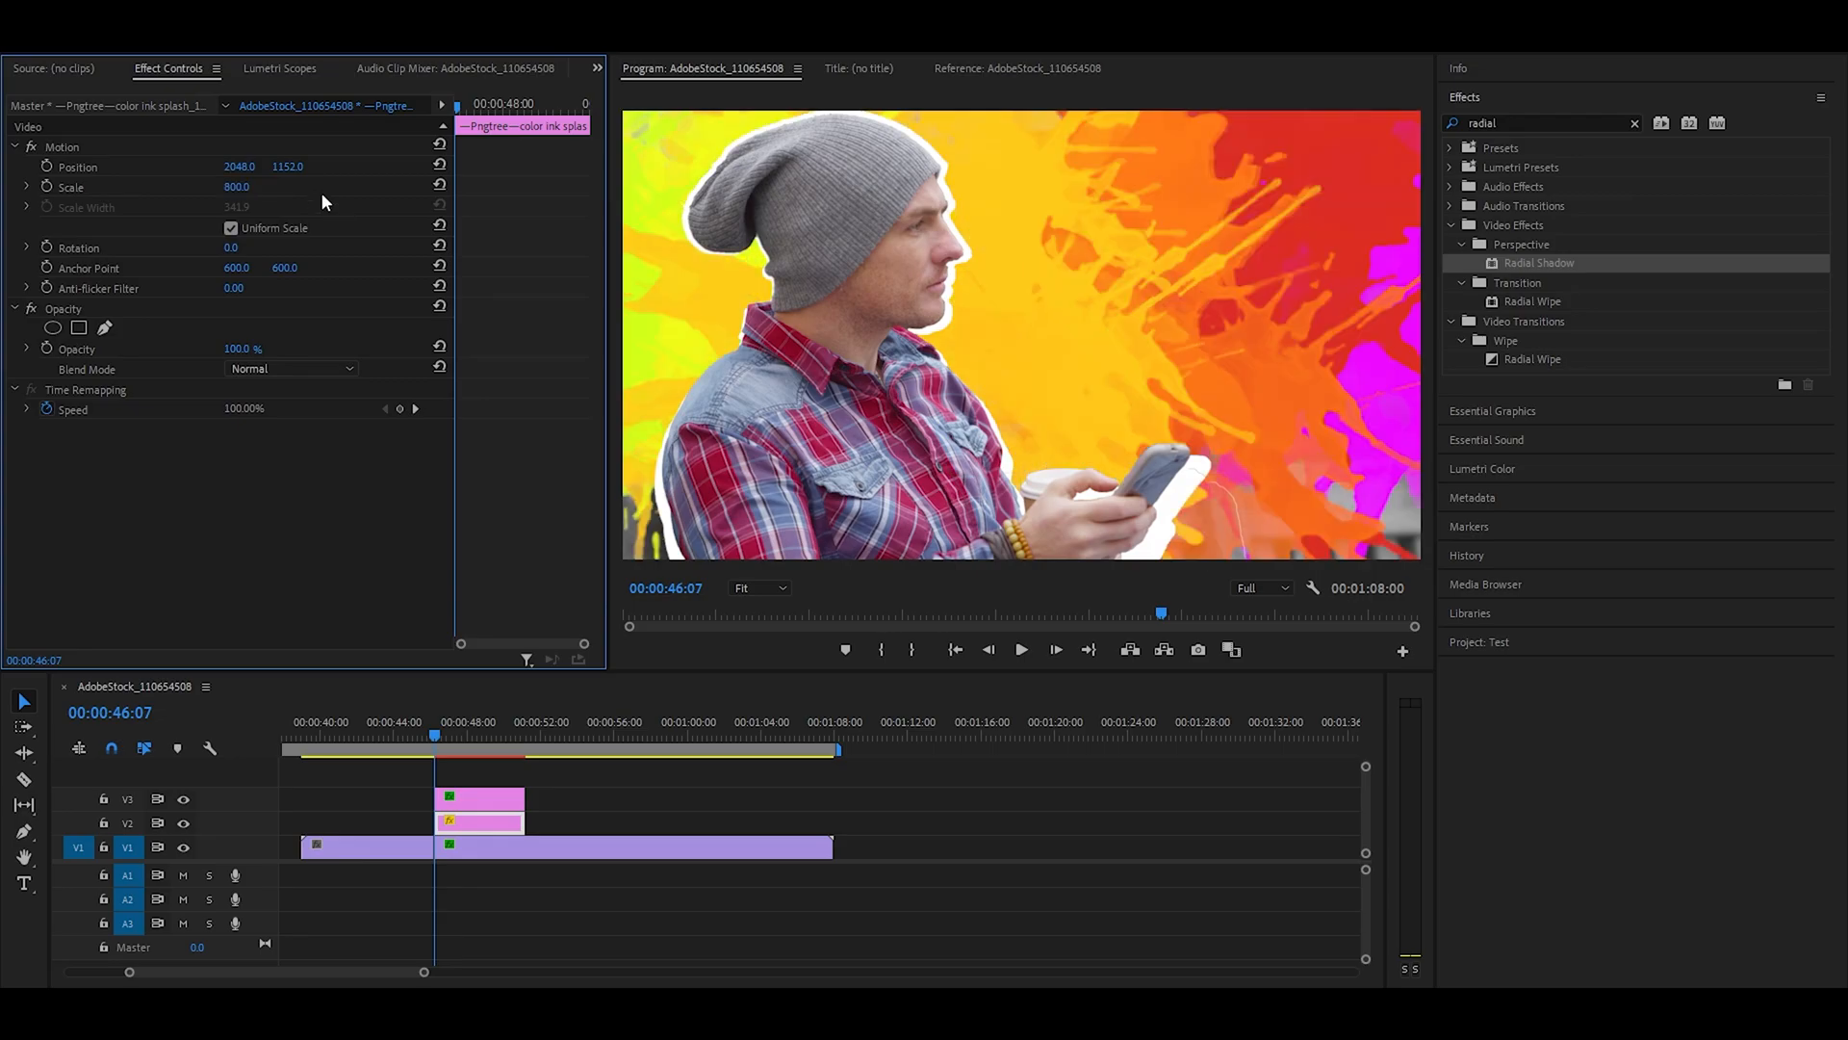
Rotate the ink splash to -24° and enable Position keyframing for it at 00:00:46:07
{"action": "left_click", "coordinate": [151, 170]}
{"action": "left_click", "coordinate": [760, 594]}
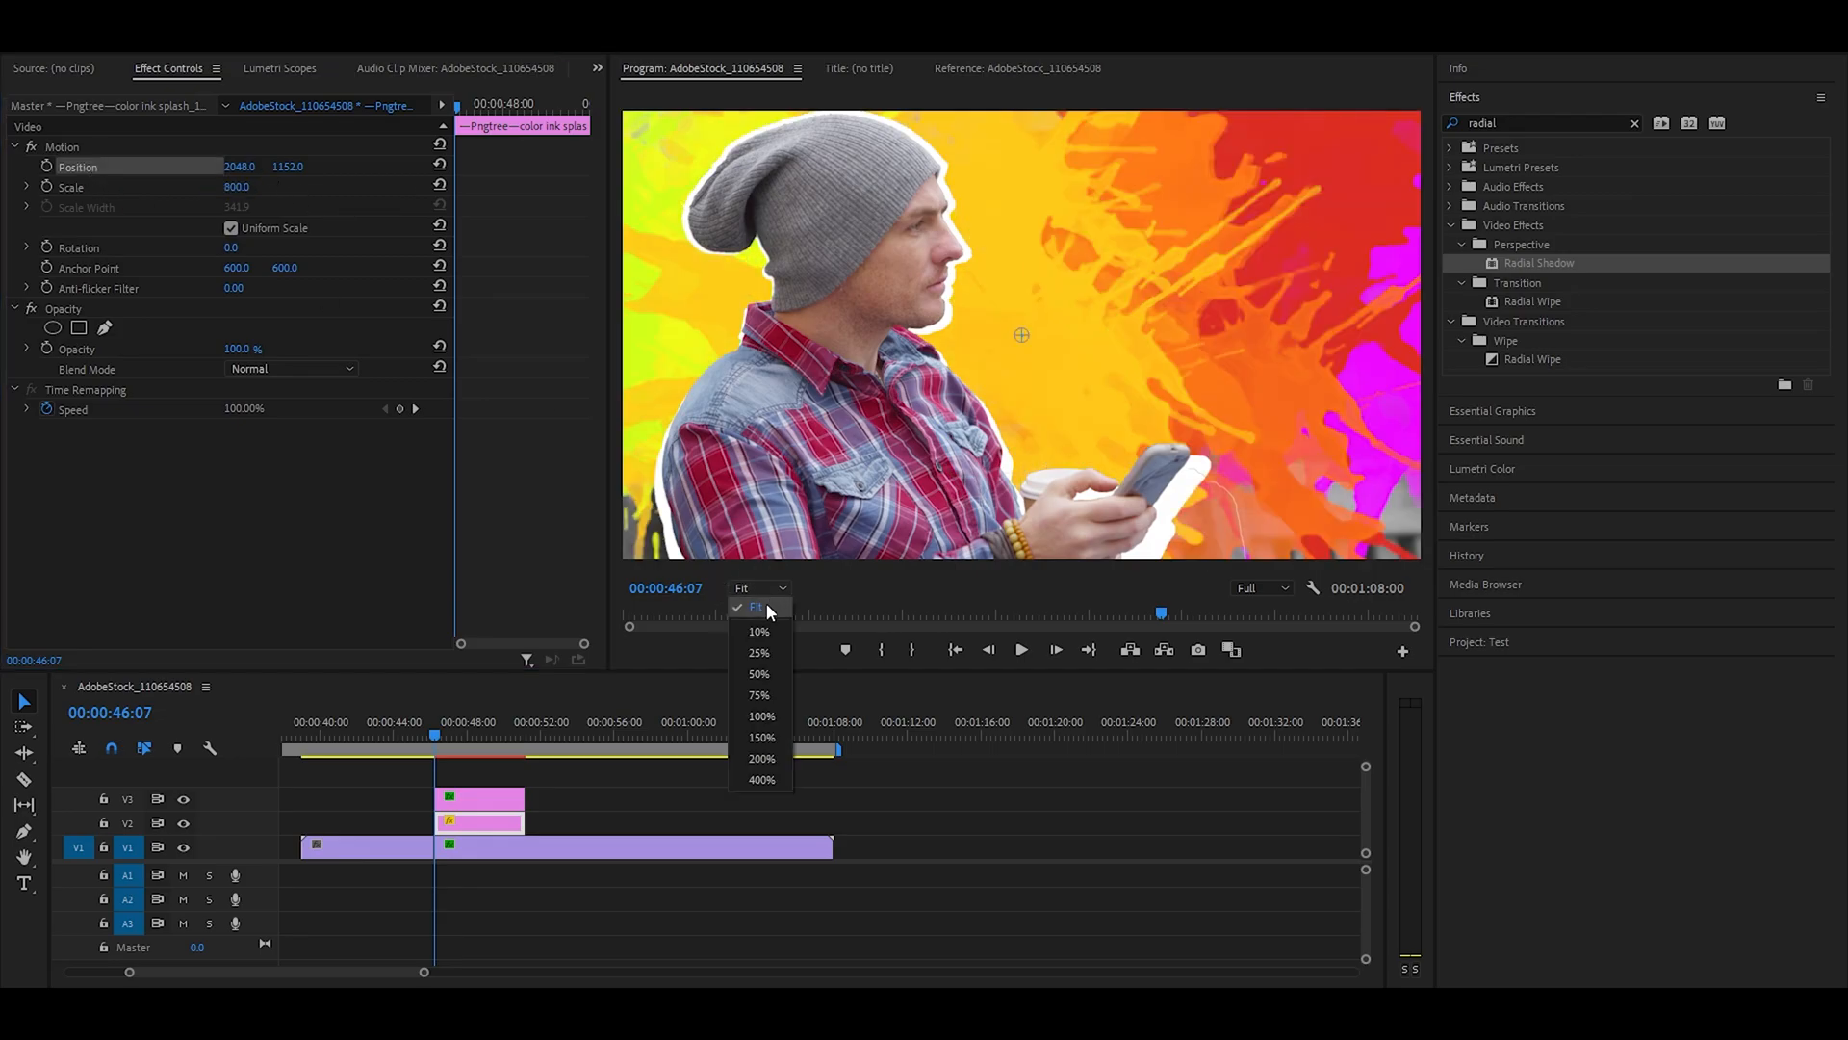
{"action": "left_click", "coordinate": [766, 606]}
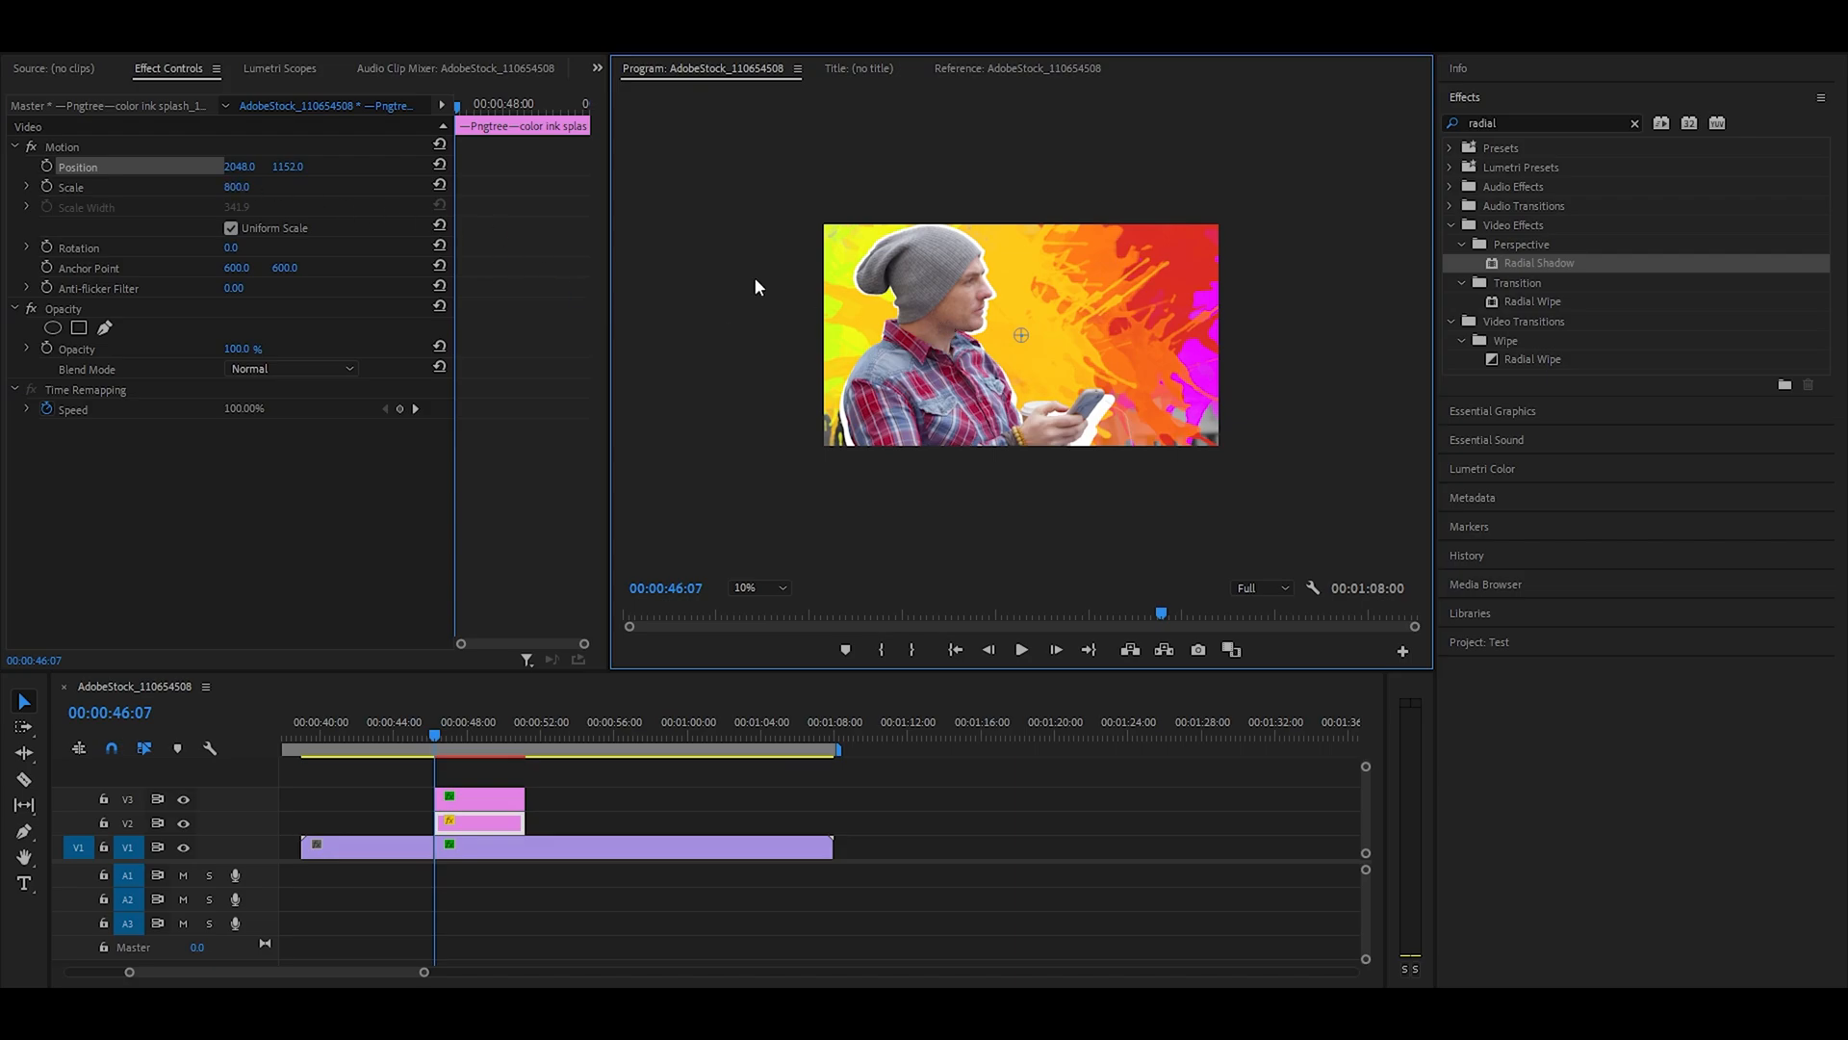
{"action": "left_click", "coordinate": [89, 166]}
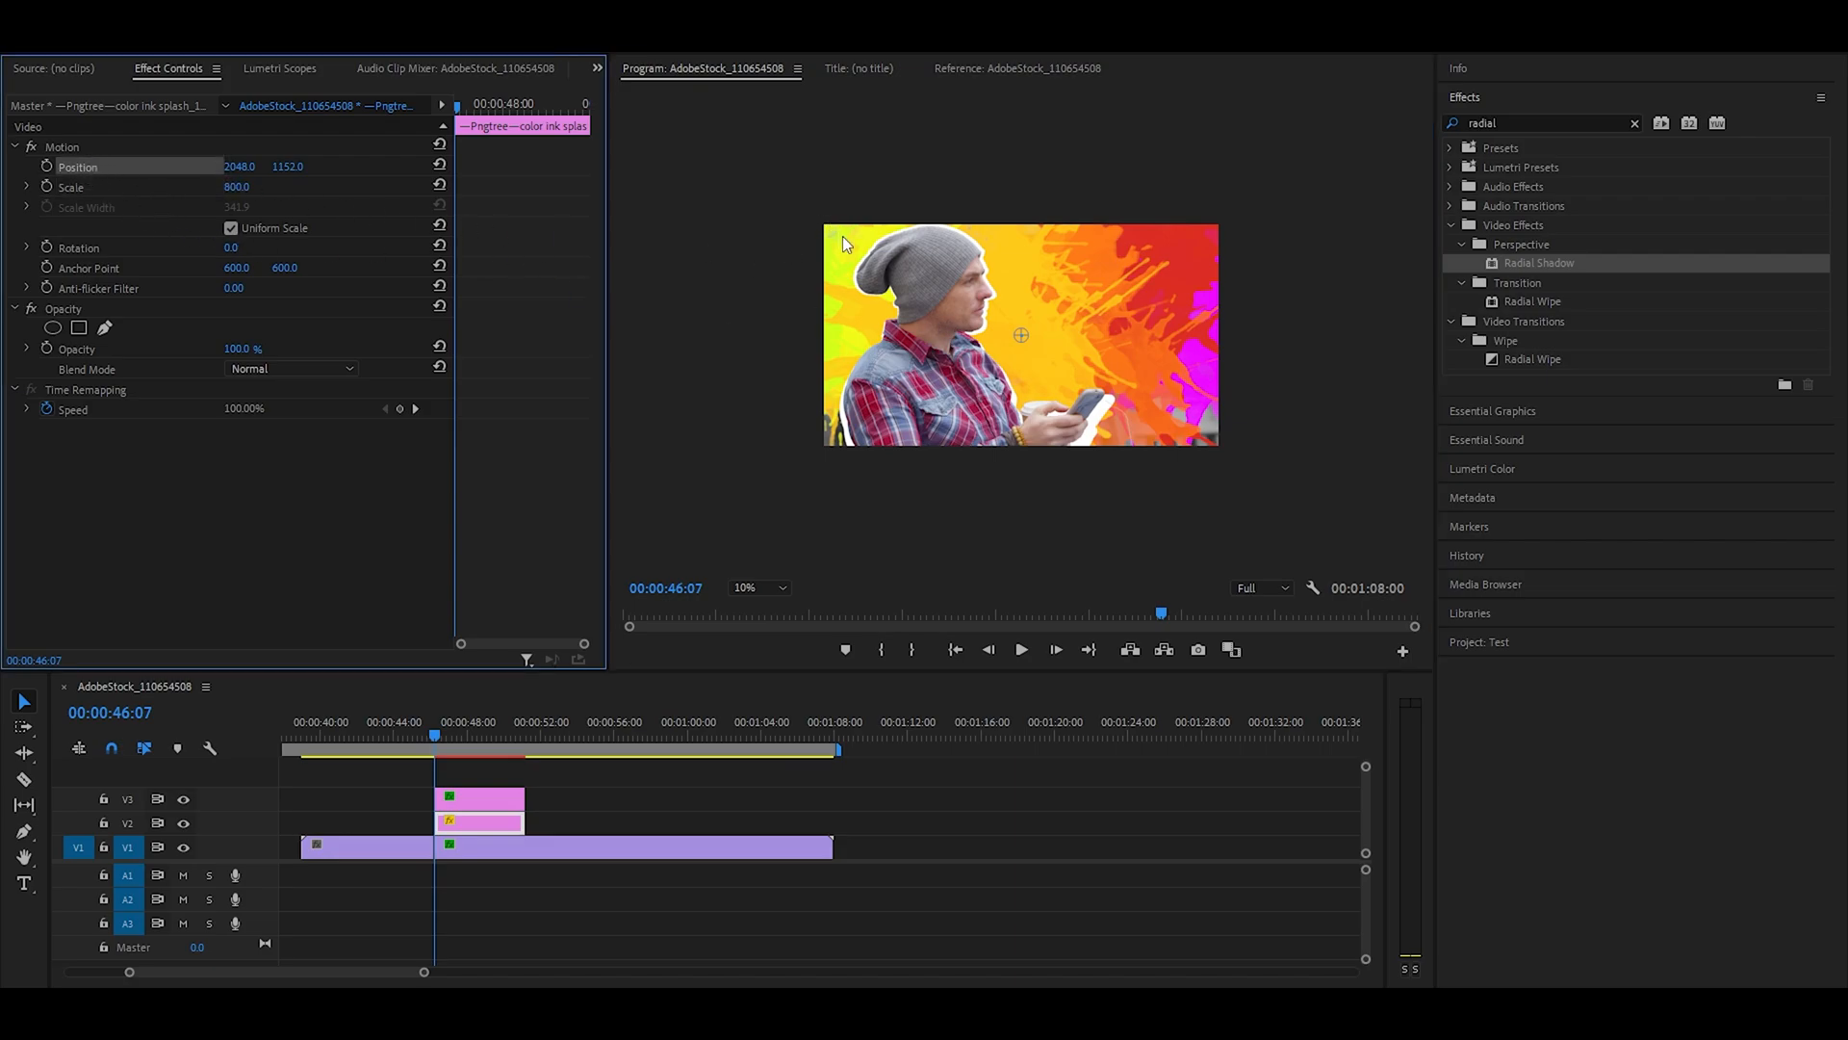
{"action": "left_click_drag", "start_coordinate": [222, 250], "coordinate": [198, 250]}
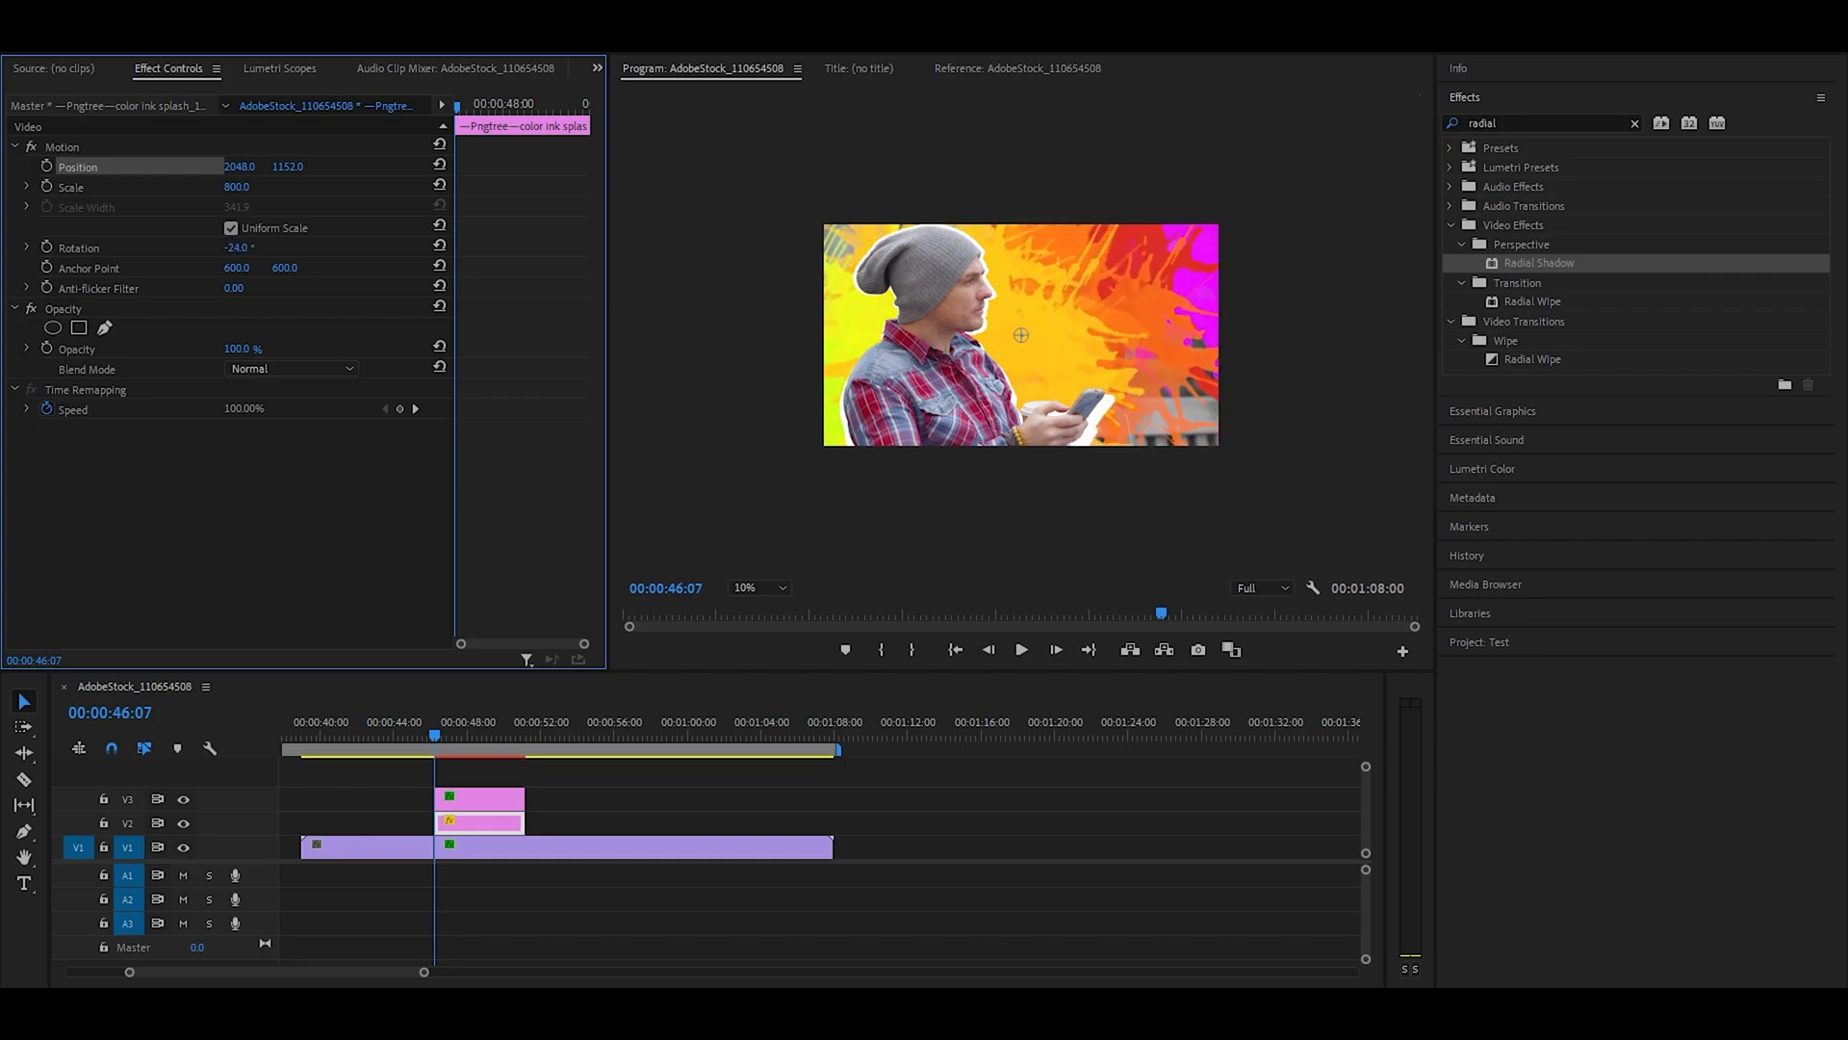
{"action": "left_click", "coordinate": [45, 168]}
Animate the ink splash's Scale from 800 at its start to 500 at 00:00:47:07, matching guy1.png's keyframe, and play it back
{"action": "left_click", "coordinate": [470, 798]}
{"action": "left_click_drag", "start_coordinate": [460, 105], "coordinate": [486, 109]}
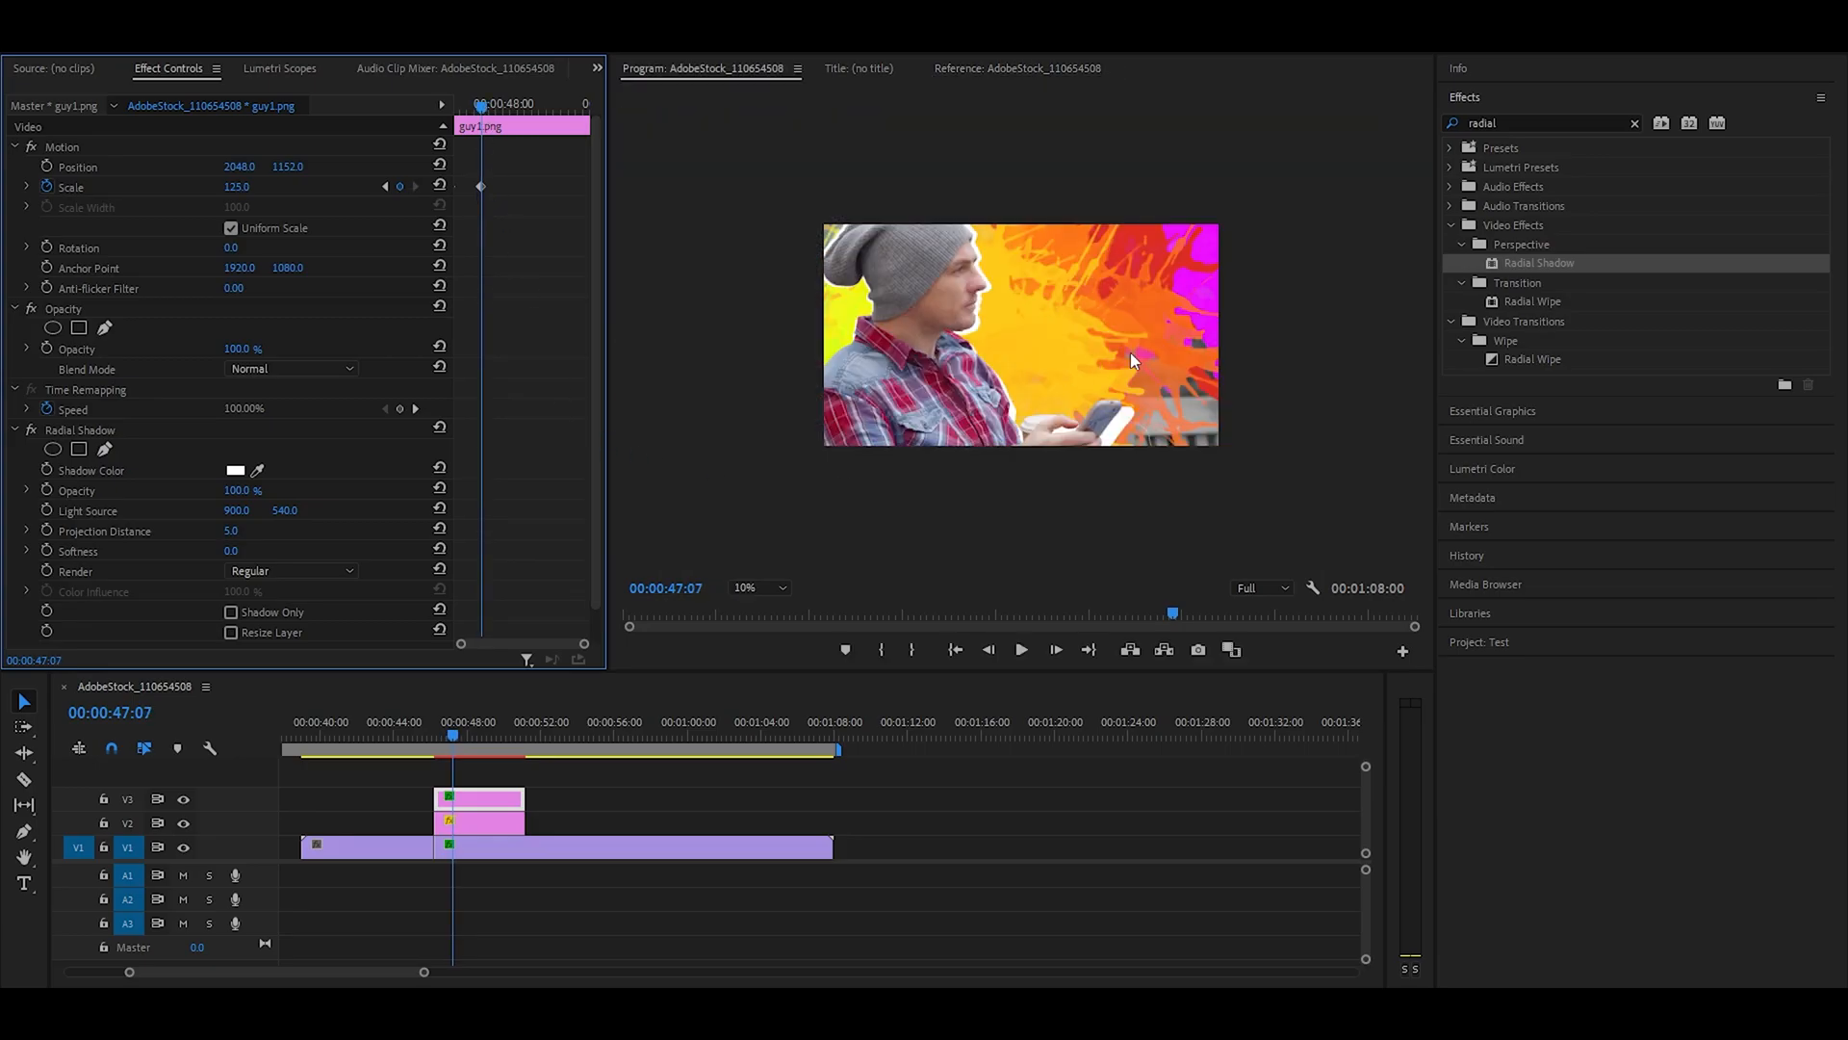
{"action": "left_click", "coordinate": [746, 588]}
{"action": "left_click", "coordinate": [756, 606]}
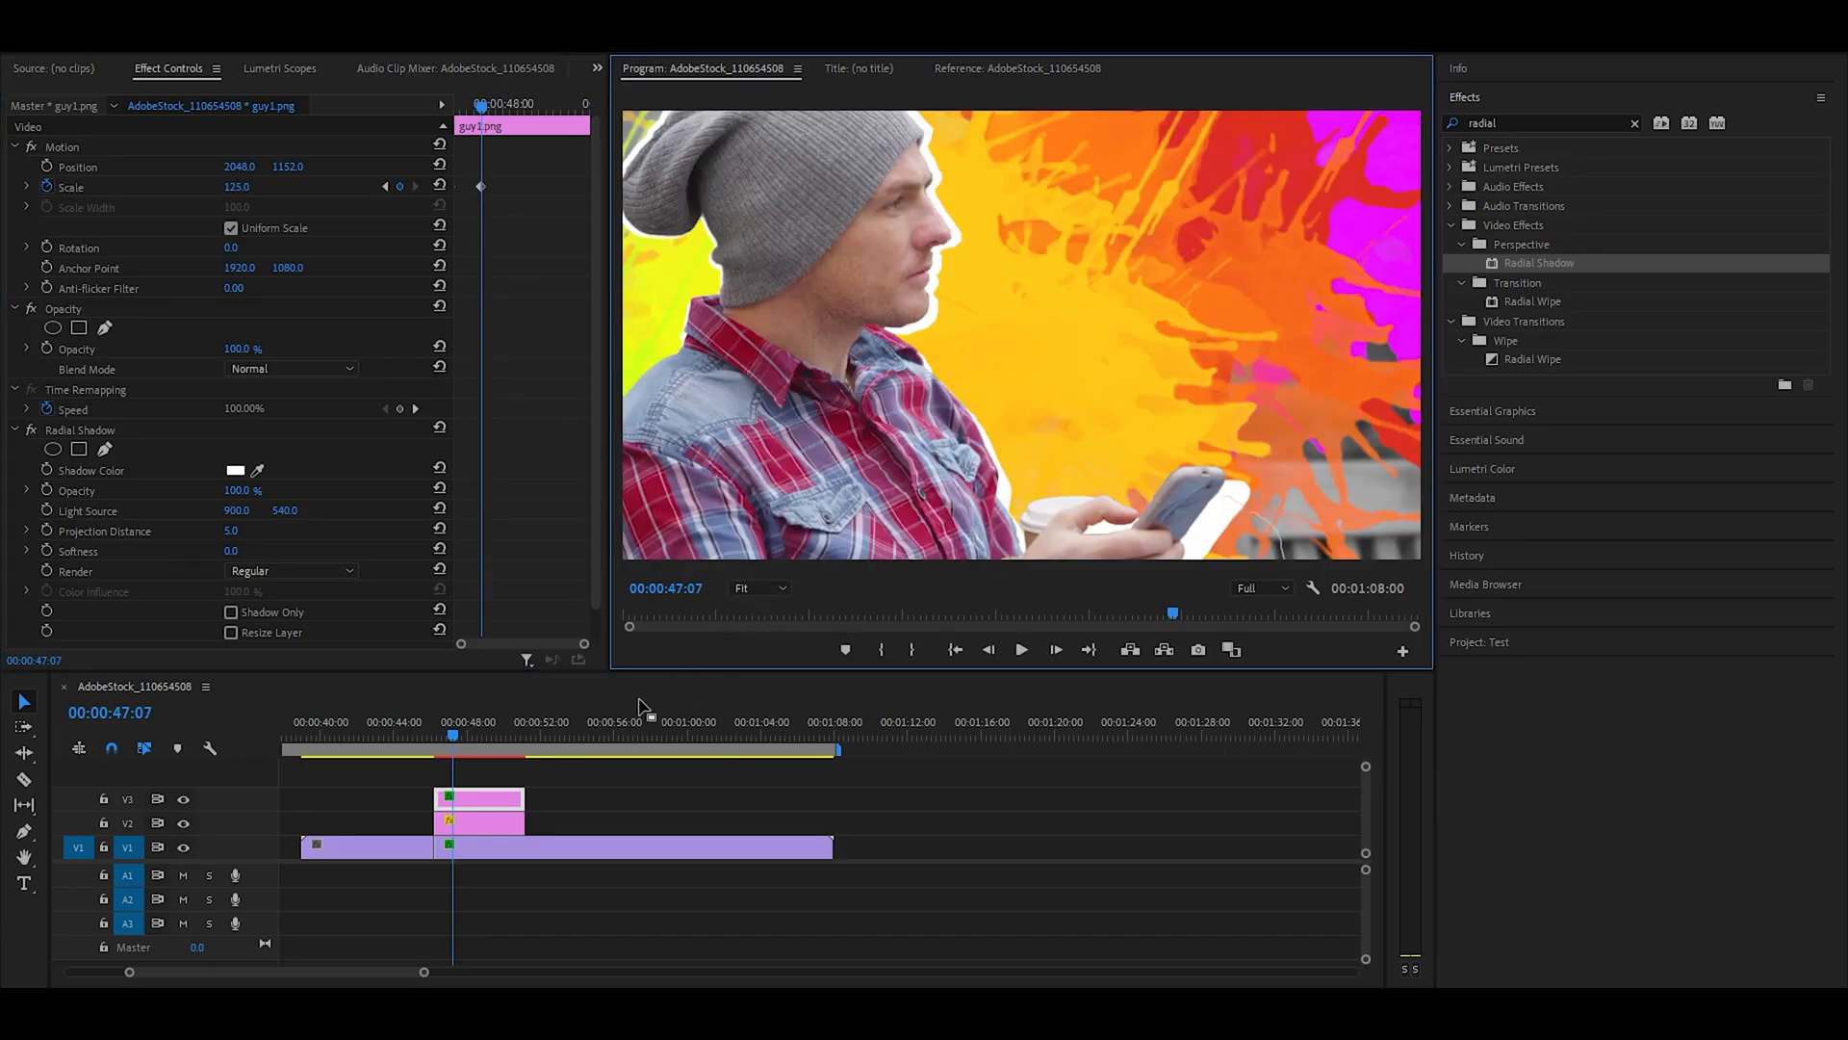
{"action": "left_click", "coordinate": [473, 820]}
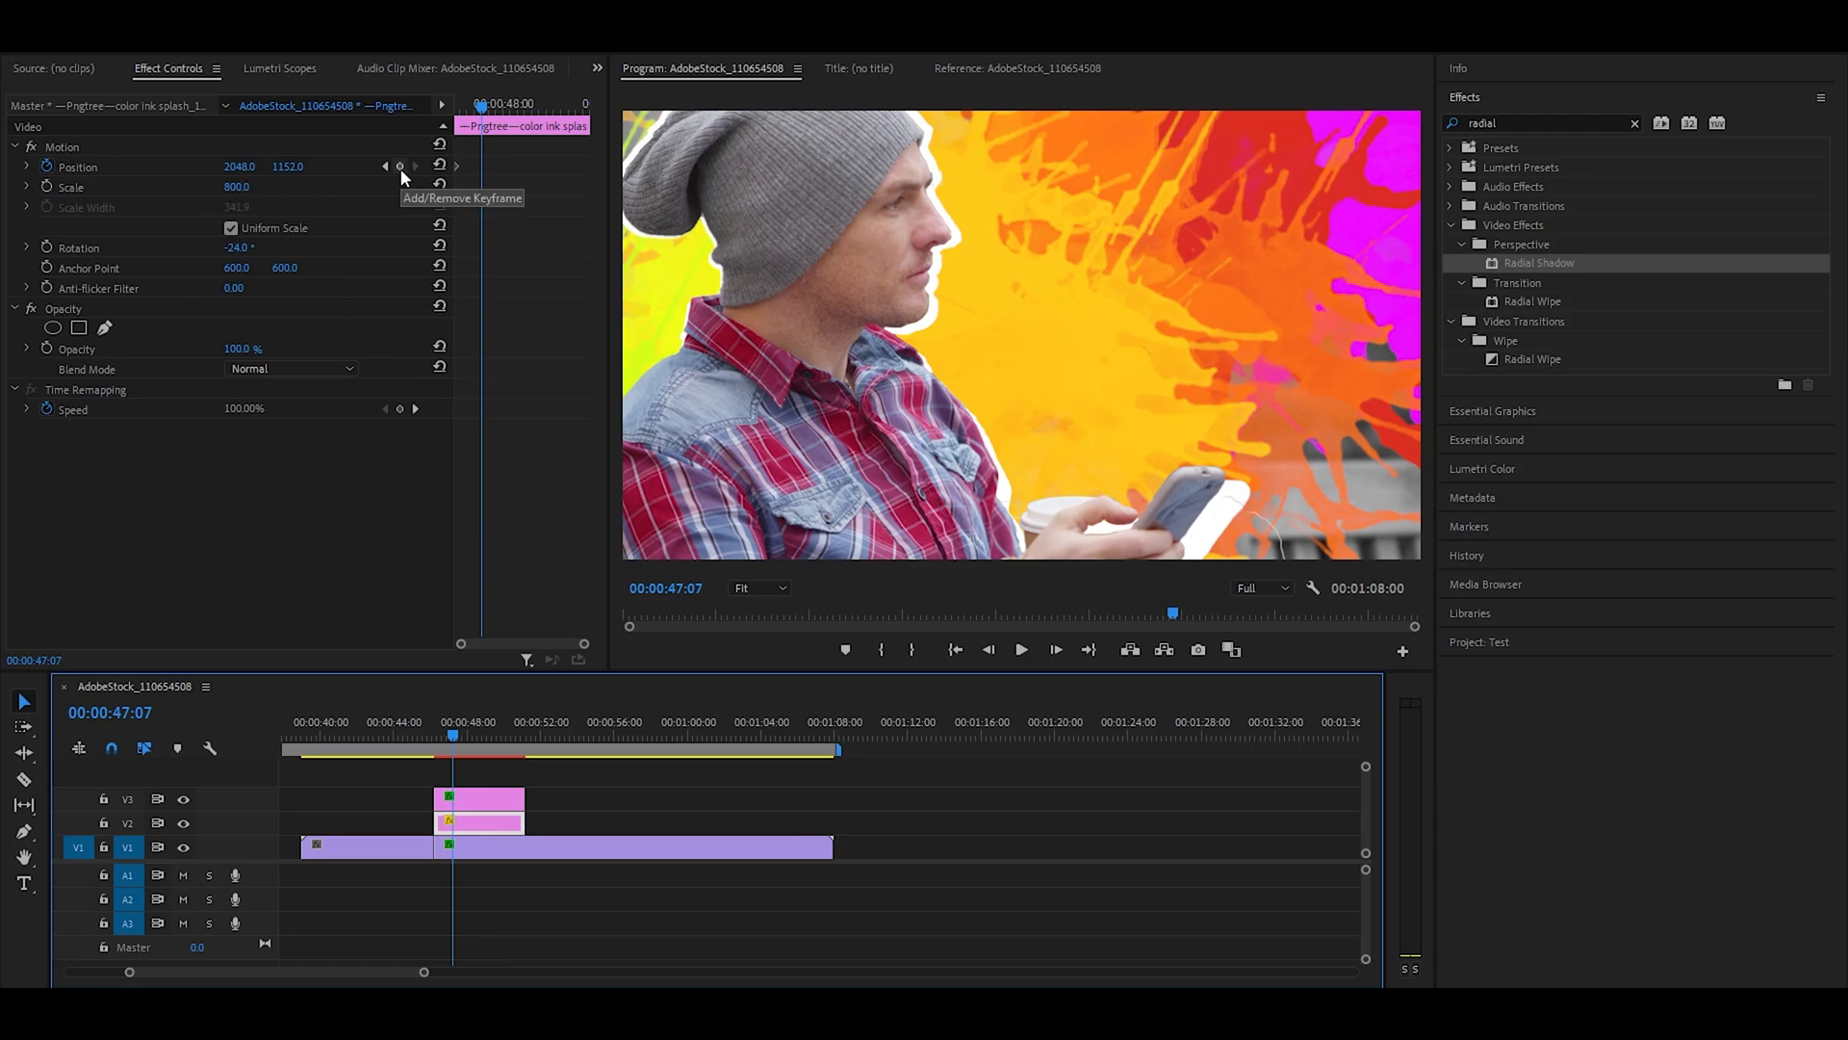
{"action": "left_click", "coordinate": [46, 187]}
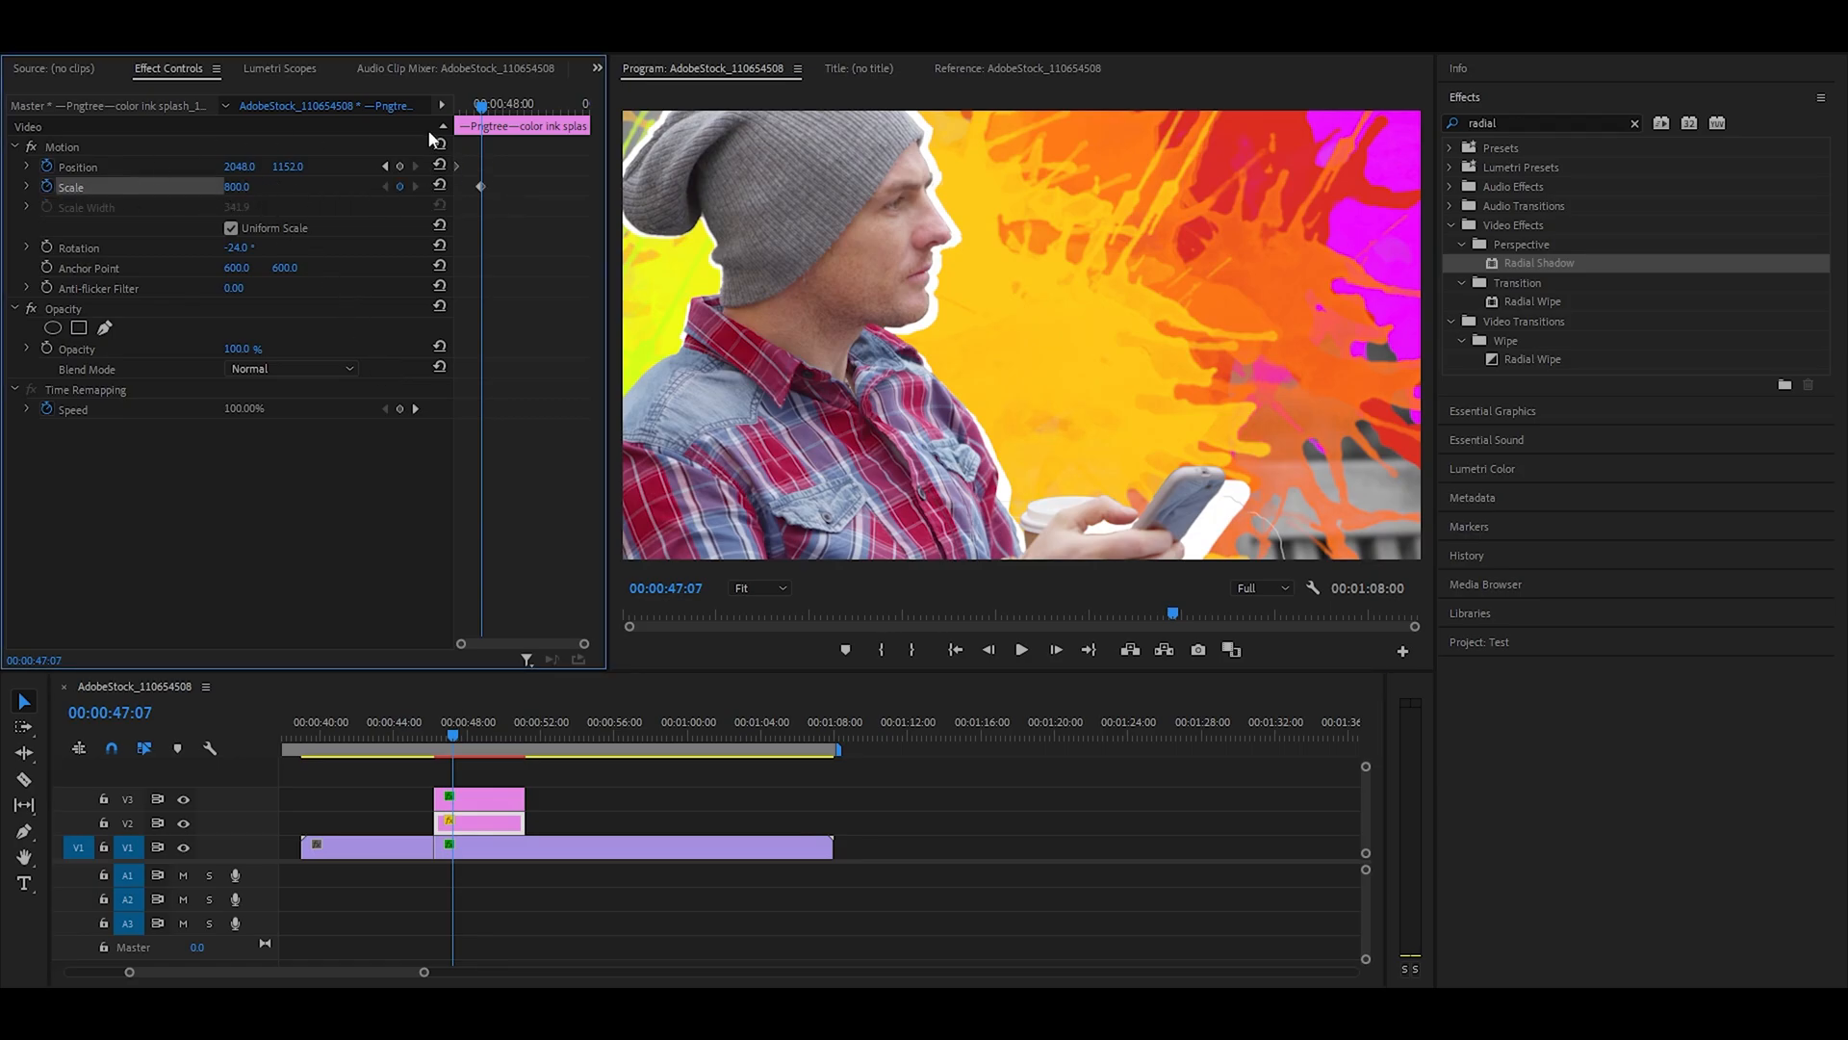
{"action": "left_click", "coordinate": [236, 186]}
{"action": "type", "text": "500"}
{"action": "key", "text": "Return"}
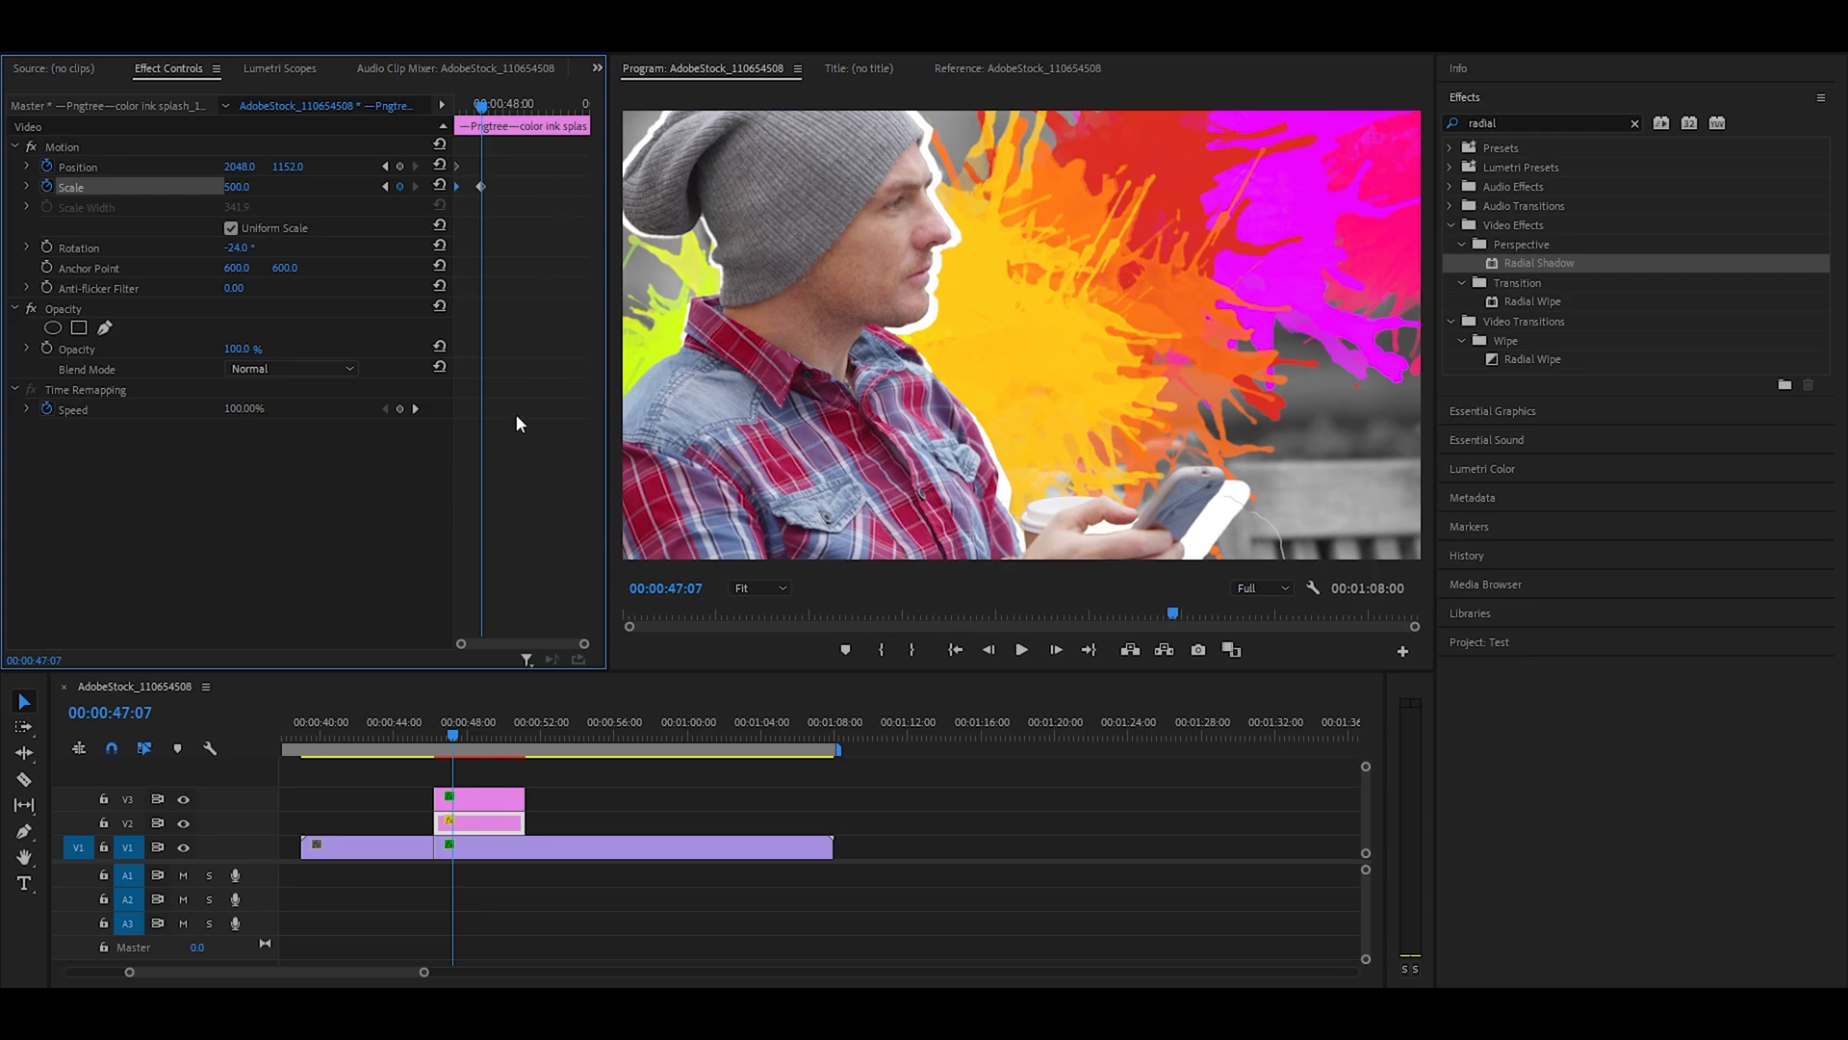
{"action": "left_click", "coordinate": [435, 737]}
{"action": "key", "text": "space"}
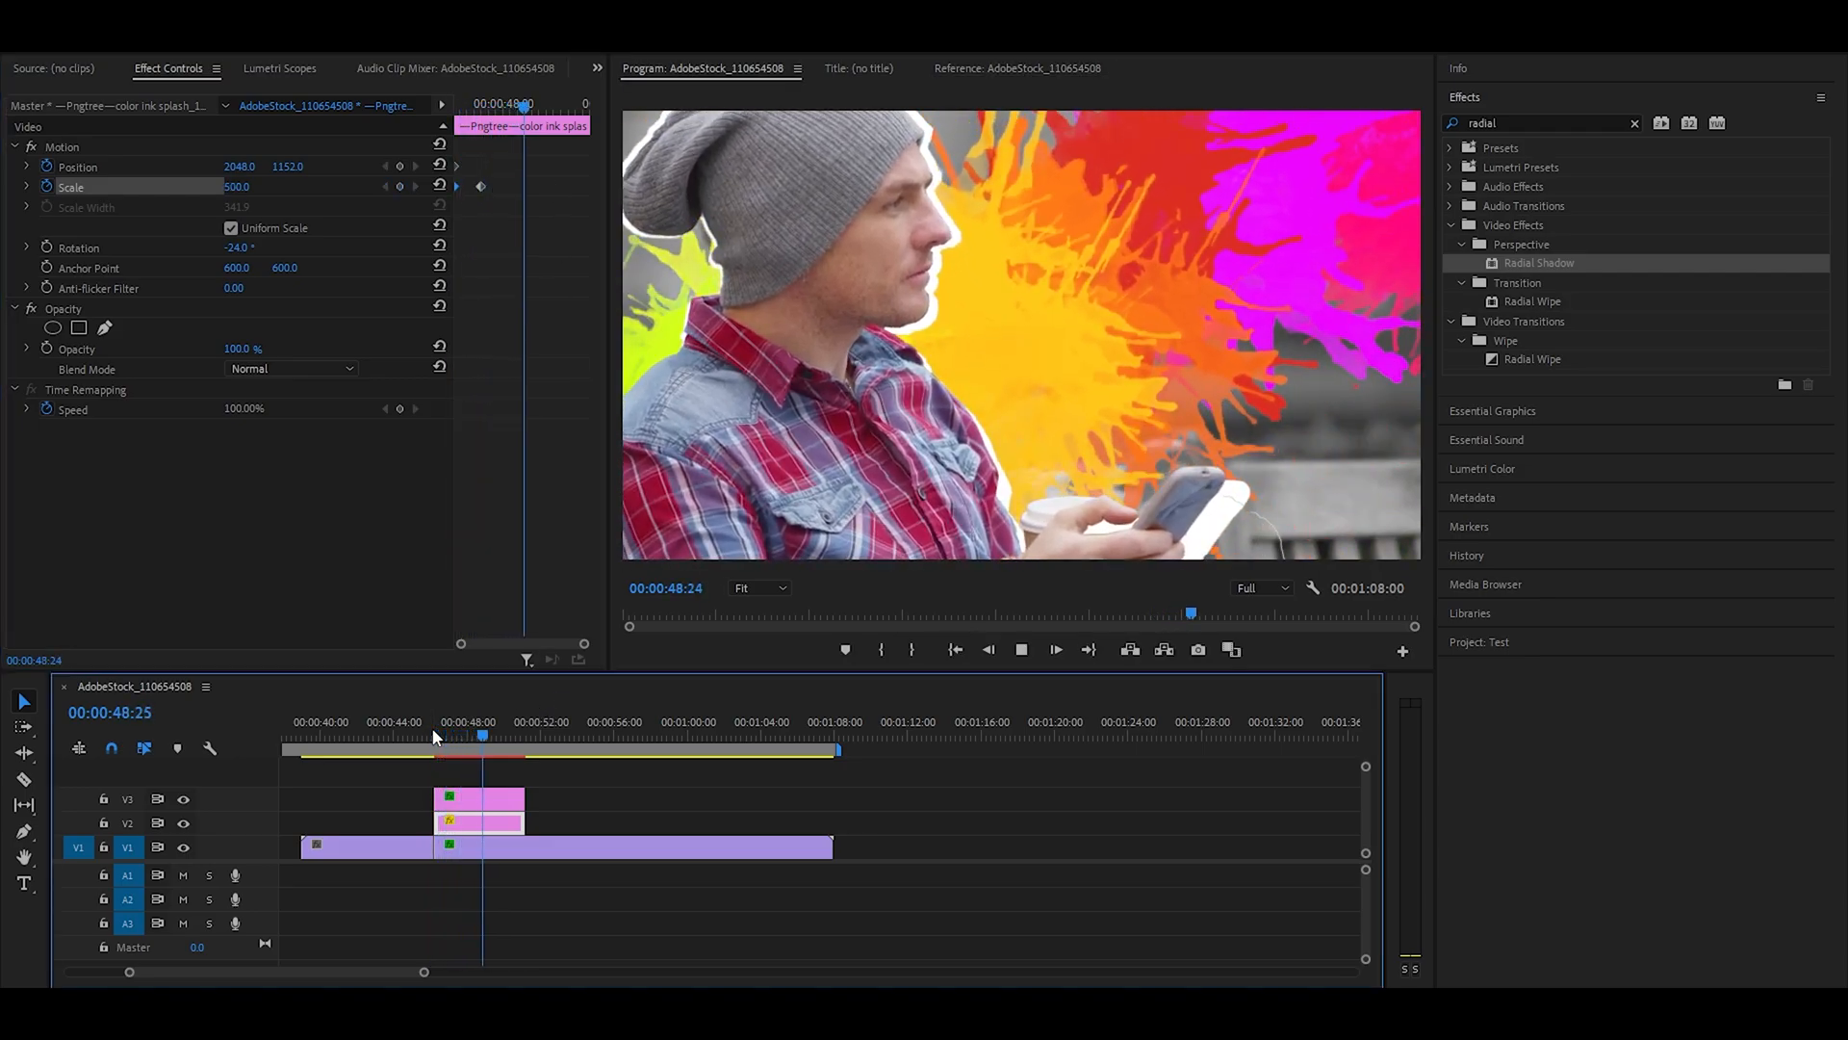
Replay the ink splash and cut-out animation from just before the freeze begins
{"action": "key", "text": "space"}
{"action": "left_click", "coordinate": [435, 737]}
{"action": "left_click_drag", "start_coordinate": [440, 742], "coordinate": [424, 734]}
{"action": "key", "text": "space"}
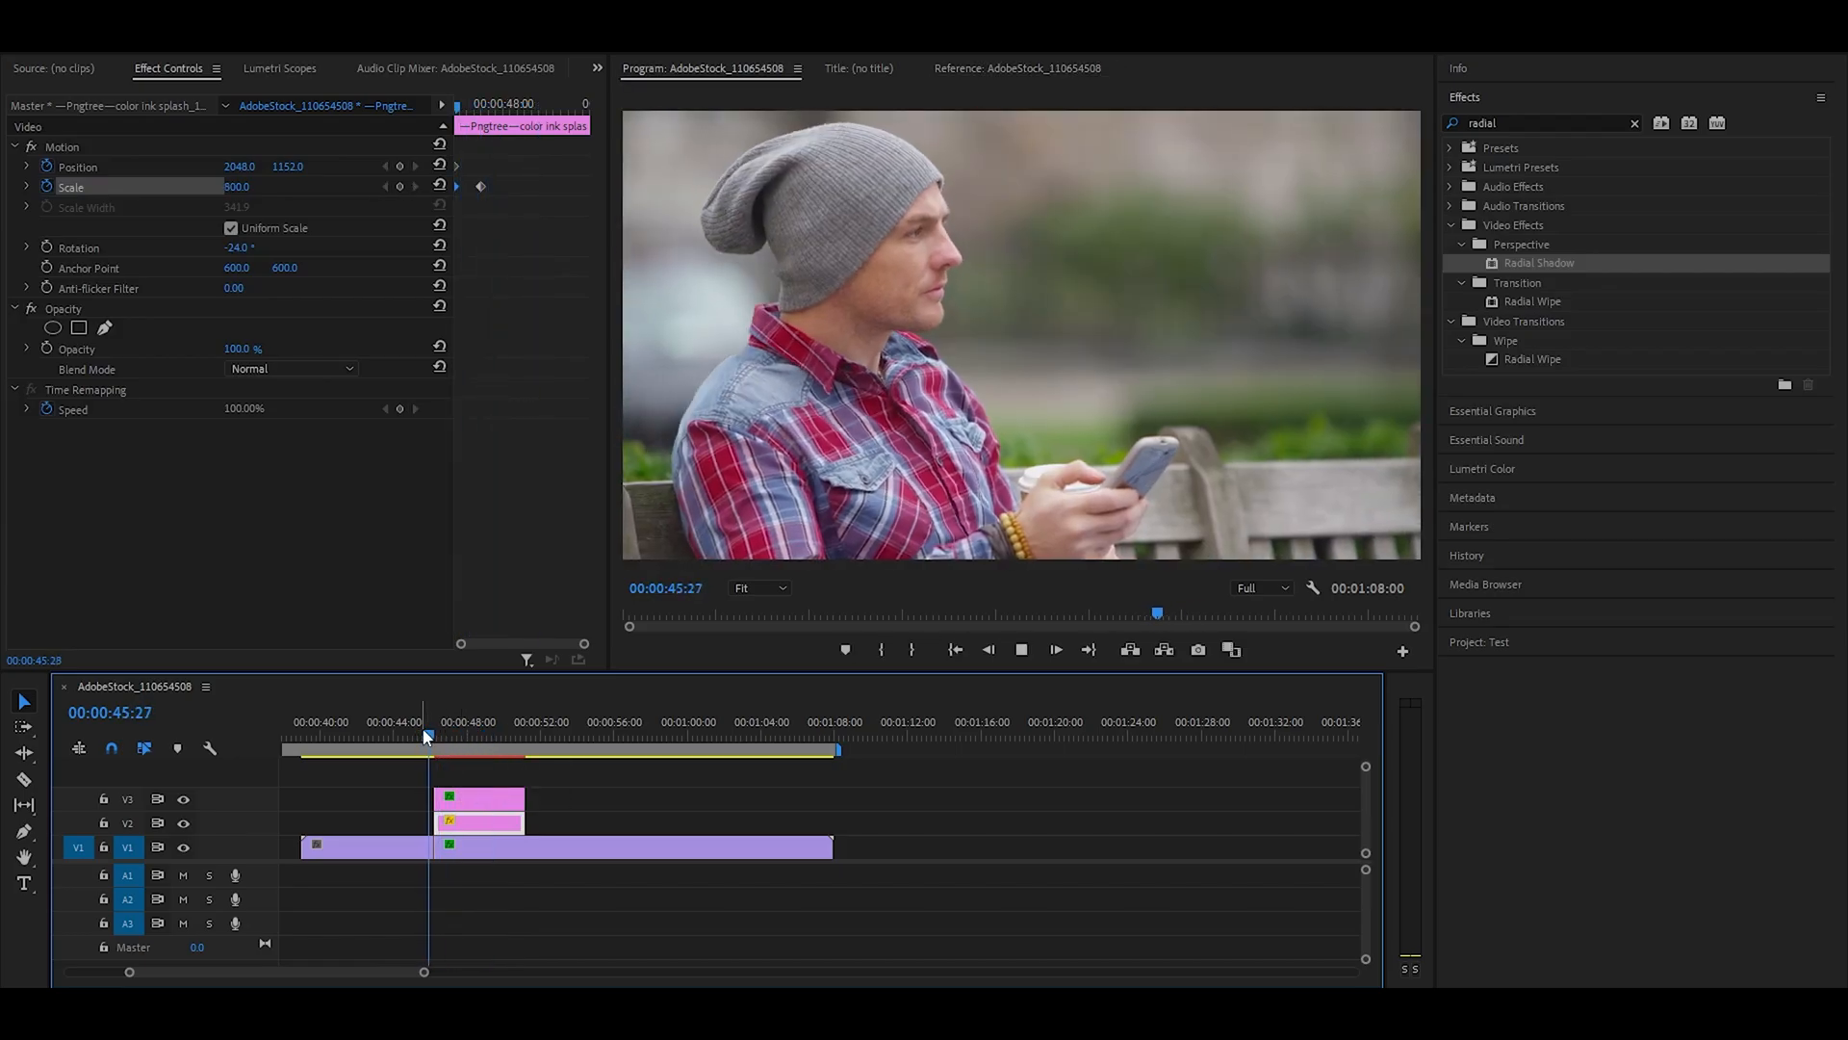
{"action": "key", "text": "space"}
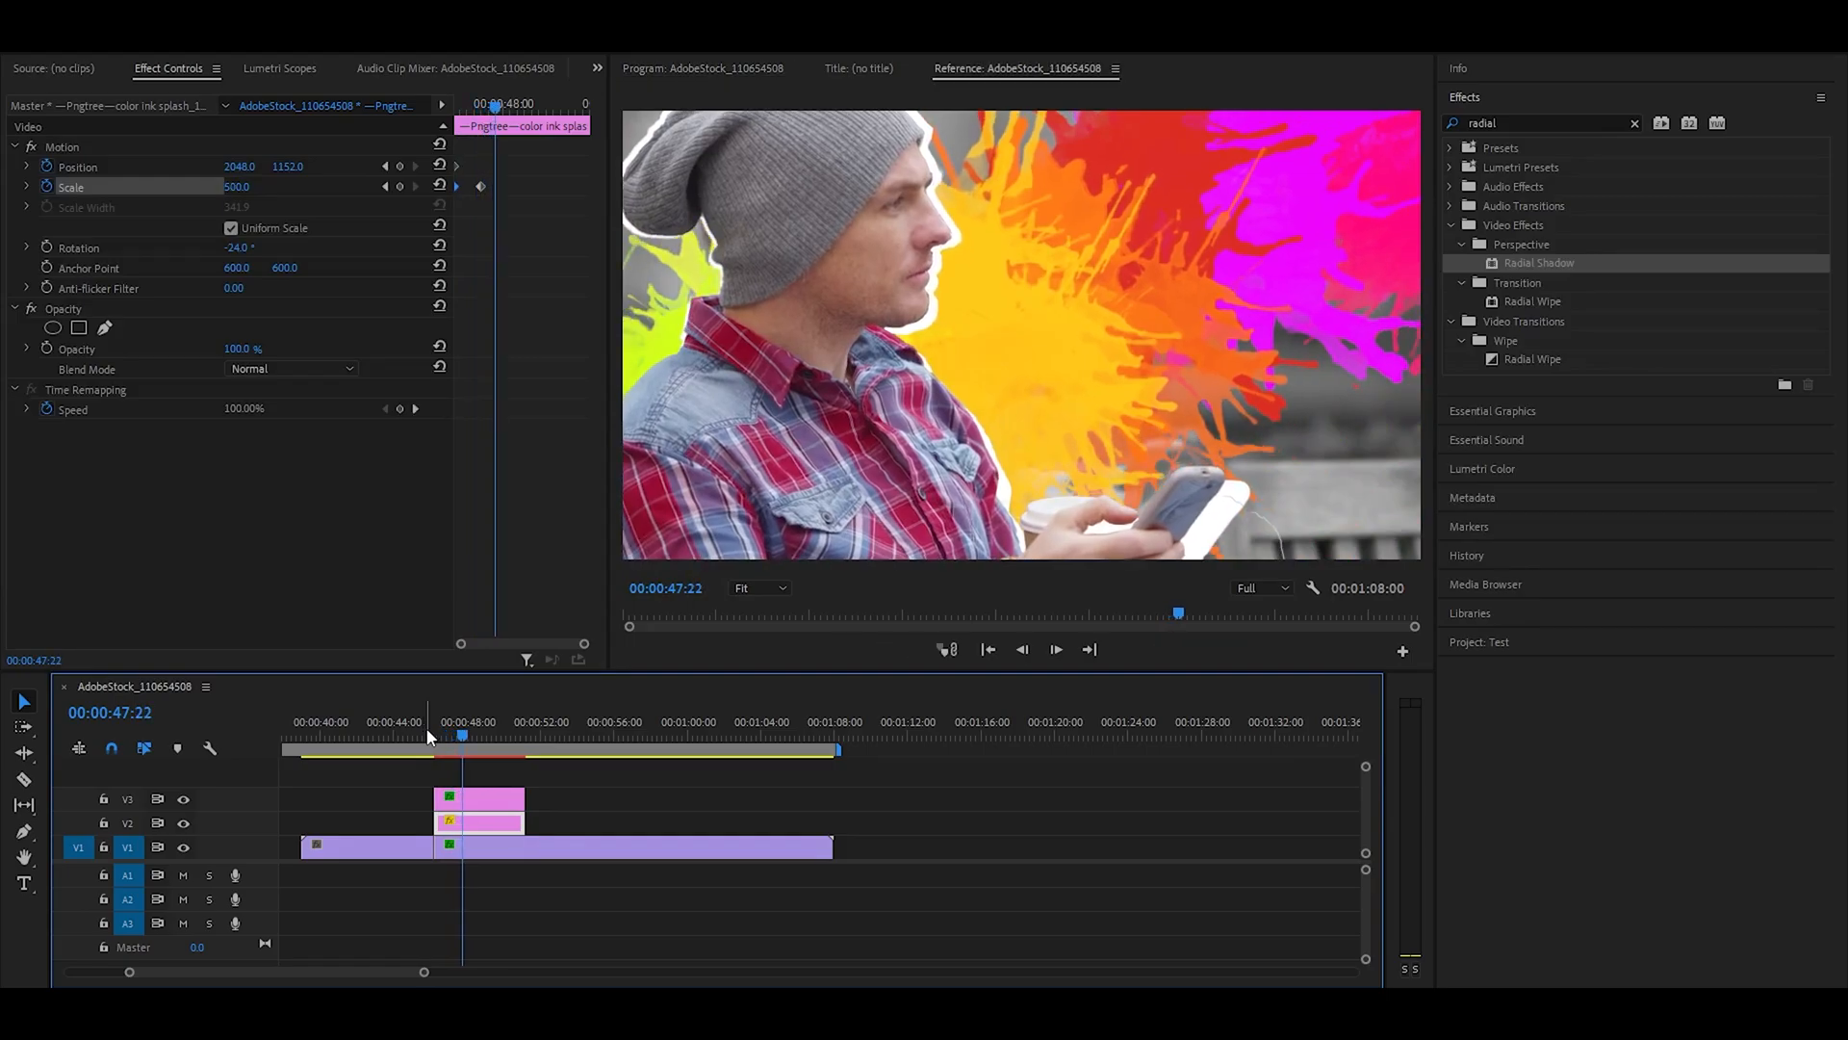
Apply the Change to Color effect to the ink splash clip on V2
{"action": "left_click", "coordinate": [485, 807]}
{"action": "left_click", "coordinate": [493, 823]}
{"action": "double_click", "coordinate": [1573, 129]}
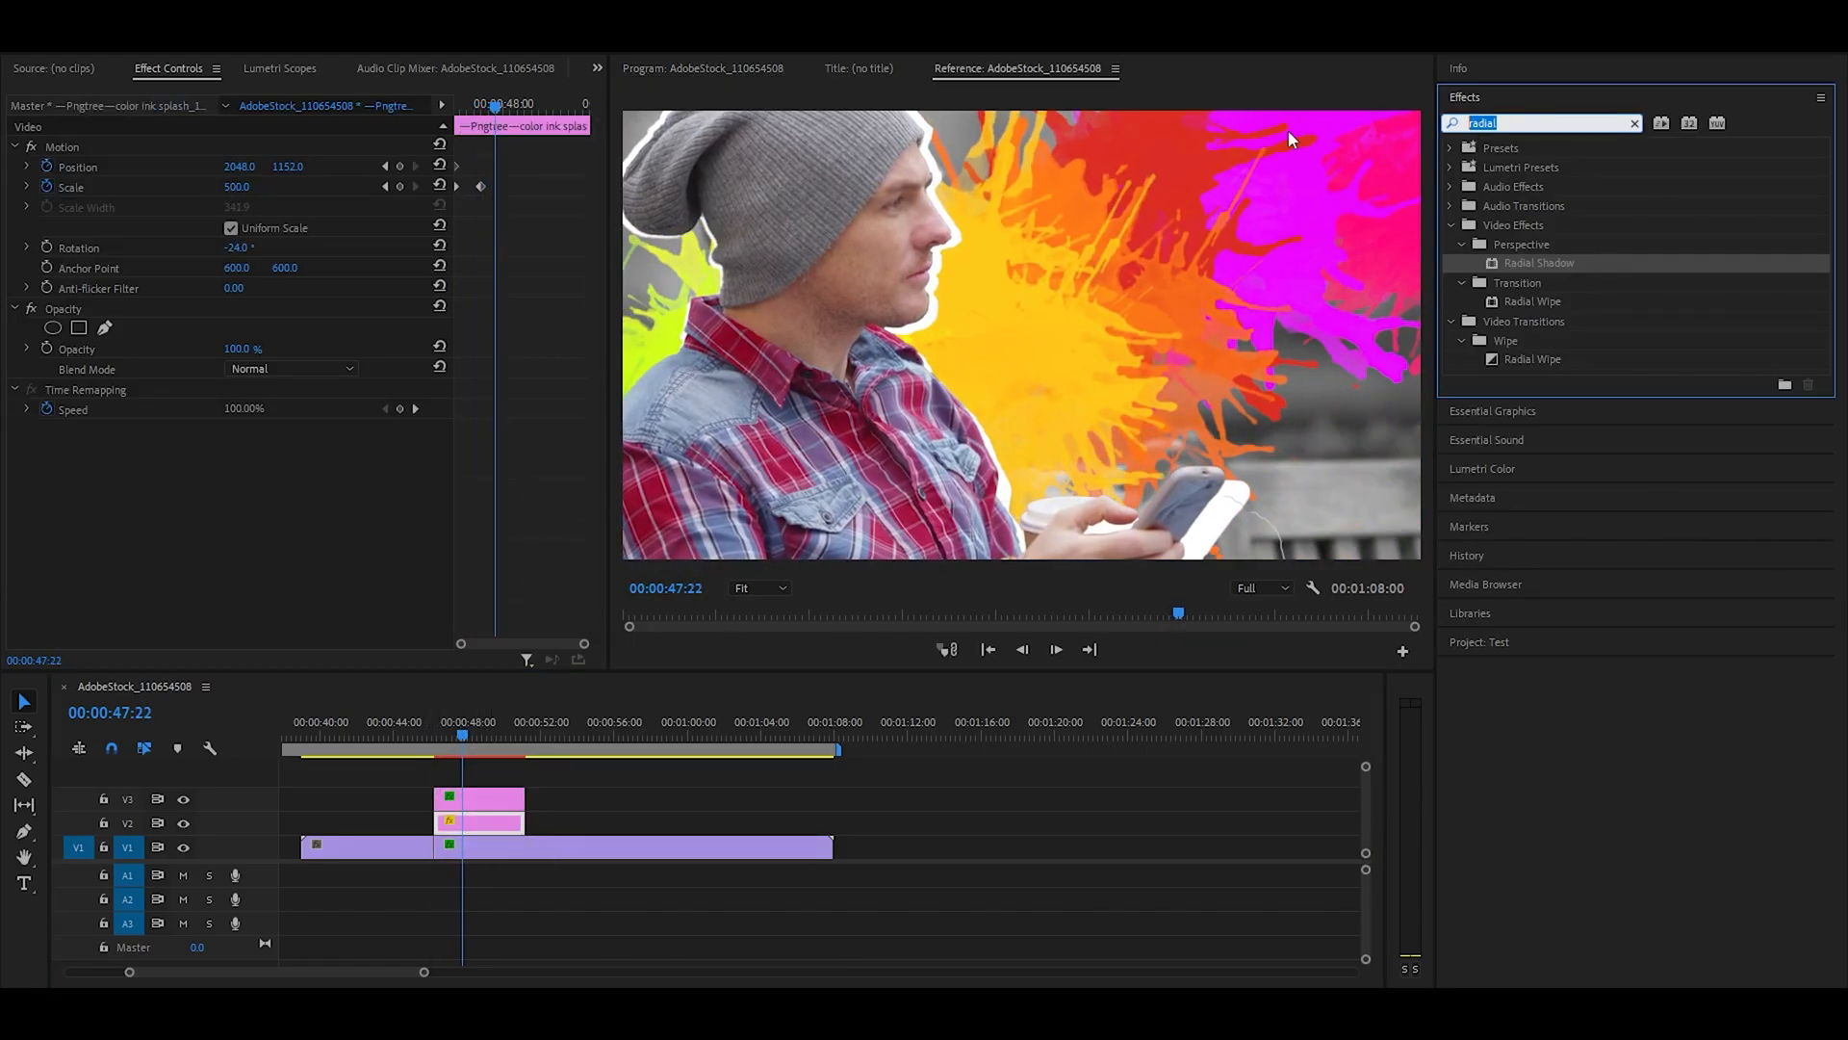
{"action": "type", "text": "change"}
{"action": "left_click_drag", "start_coordinate": [1575, 282], "coordinate": [500, 816]}
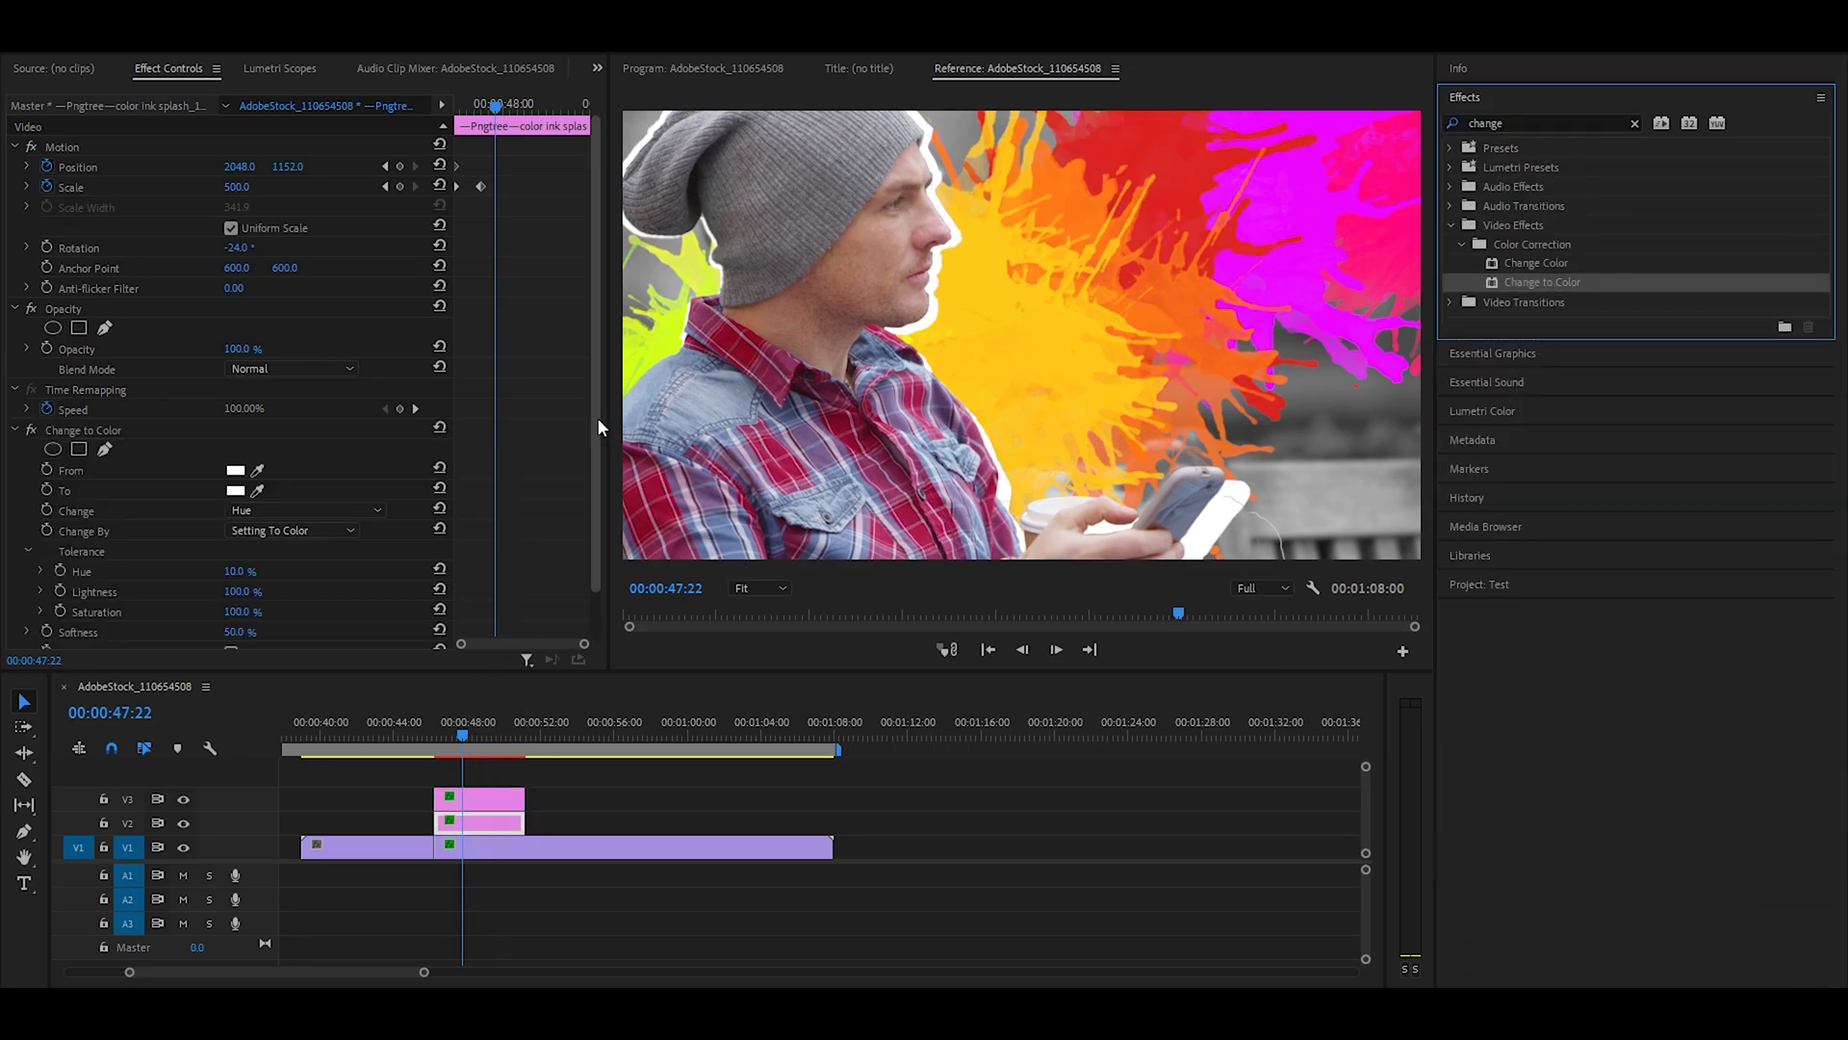
Recolor the splash's magenta areas to white in Change to Color, changing Hue & Lightness
{"action": "left_click_drag", "start_coordinate": [597, 417], "coordinate": [598, 468]}
{"action": "left_click", "coordinate": [257, 415]}
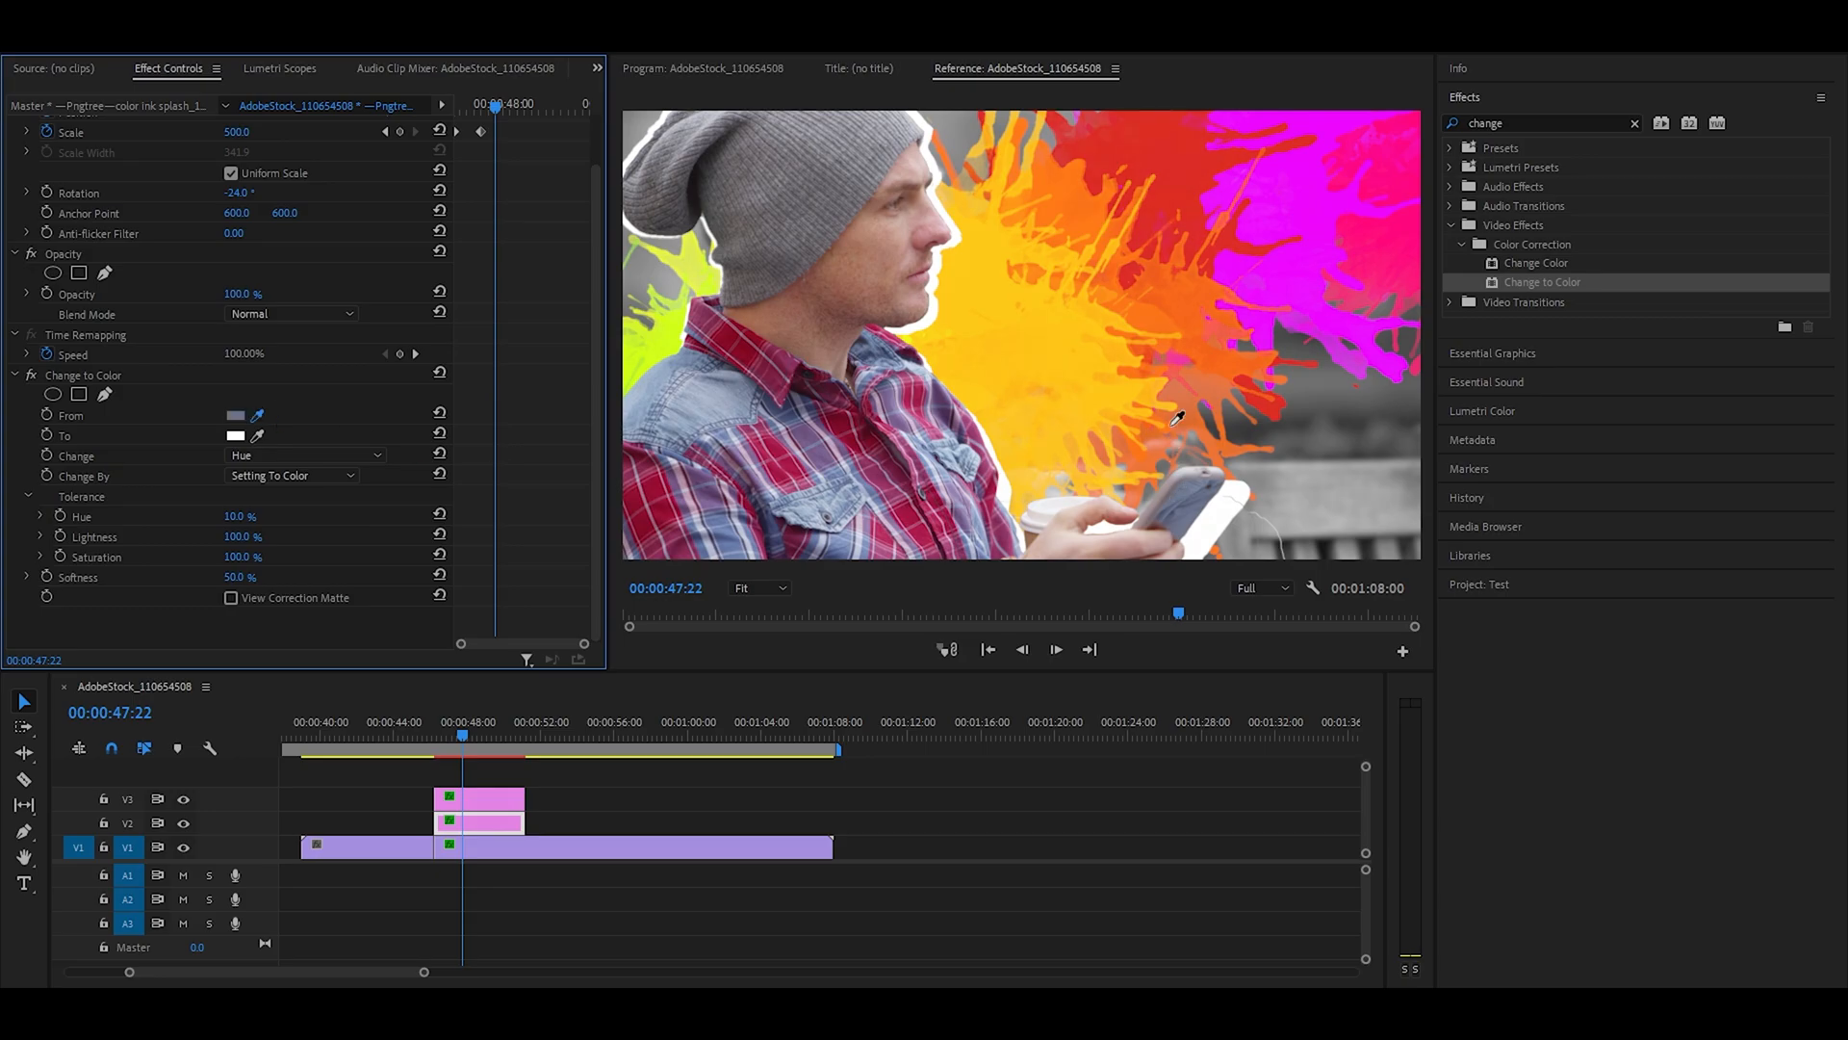
{"action": "left_click", "coordinate": [1291, 192]}
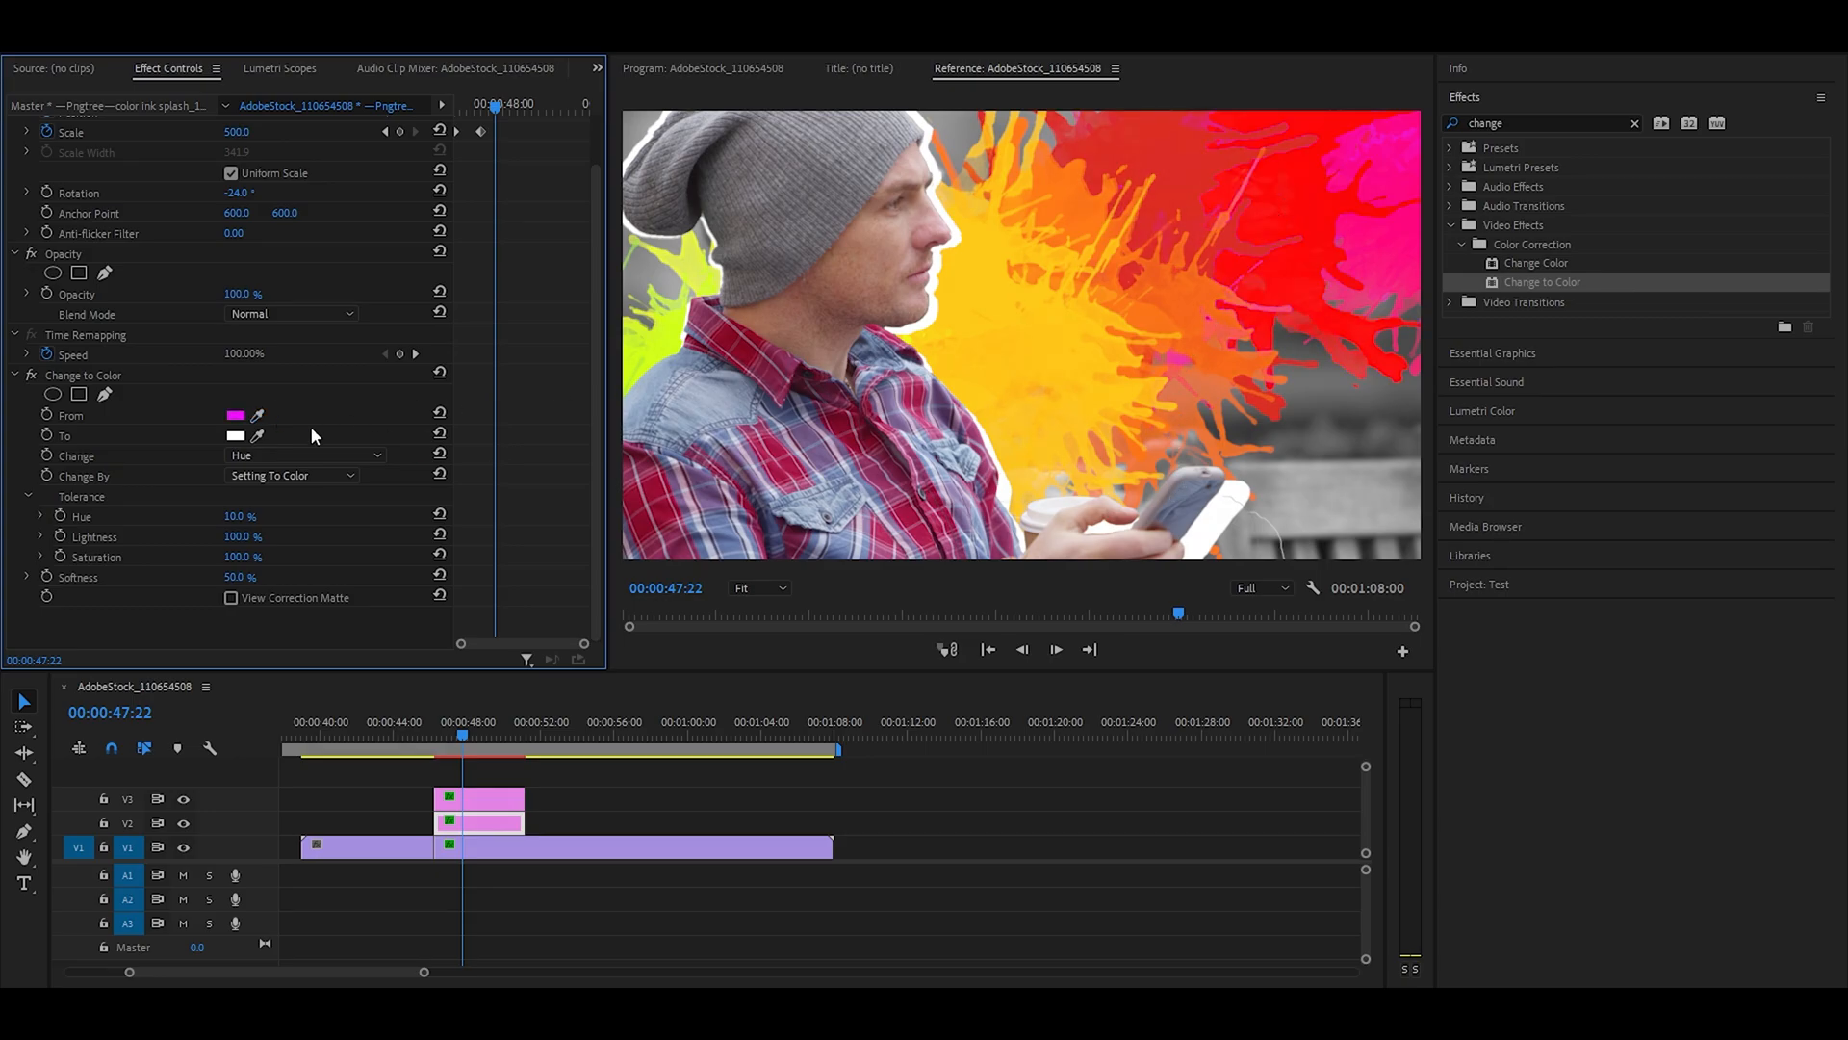
{"action": "left_click", "coordinate": [236, 435]}
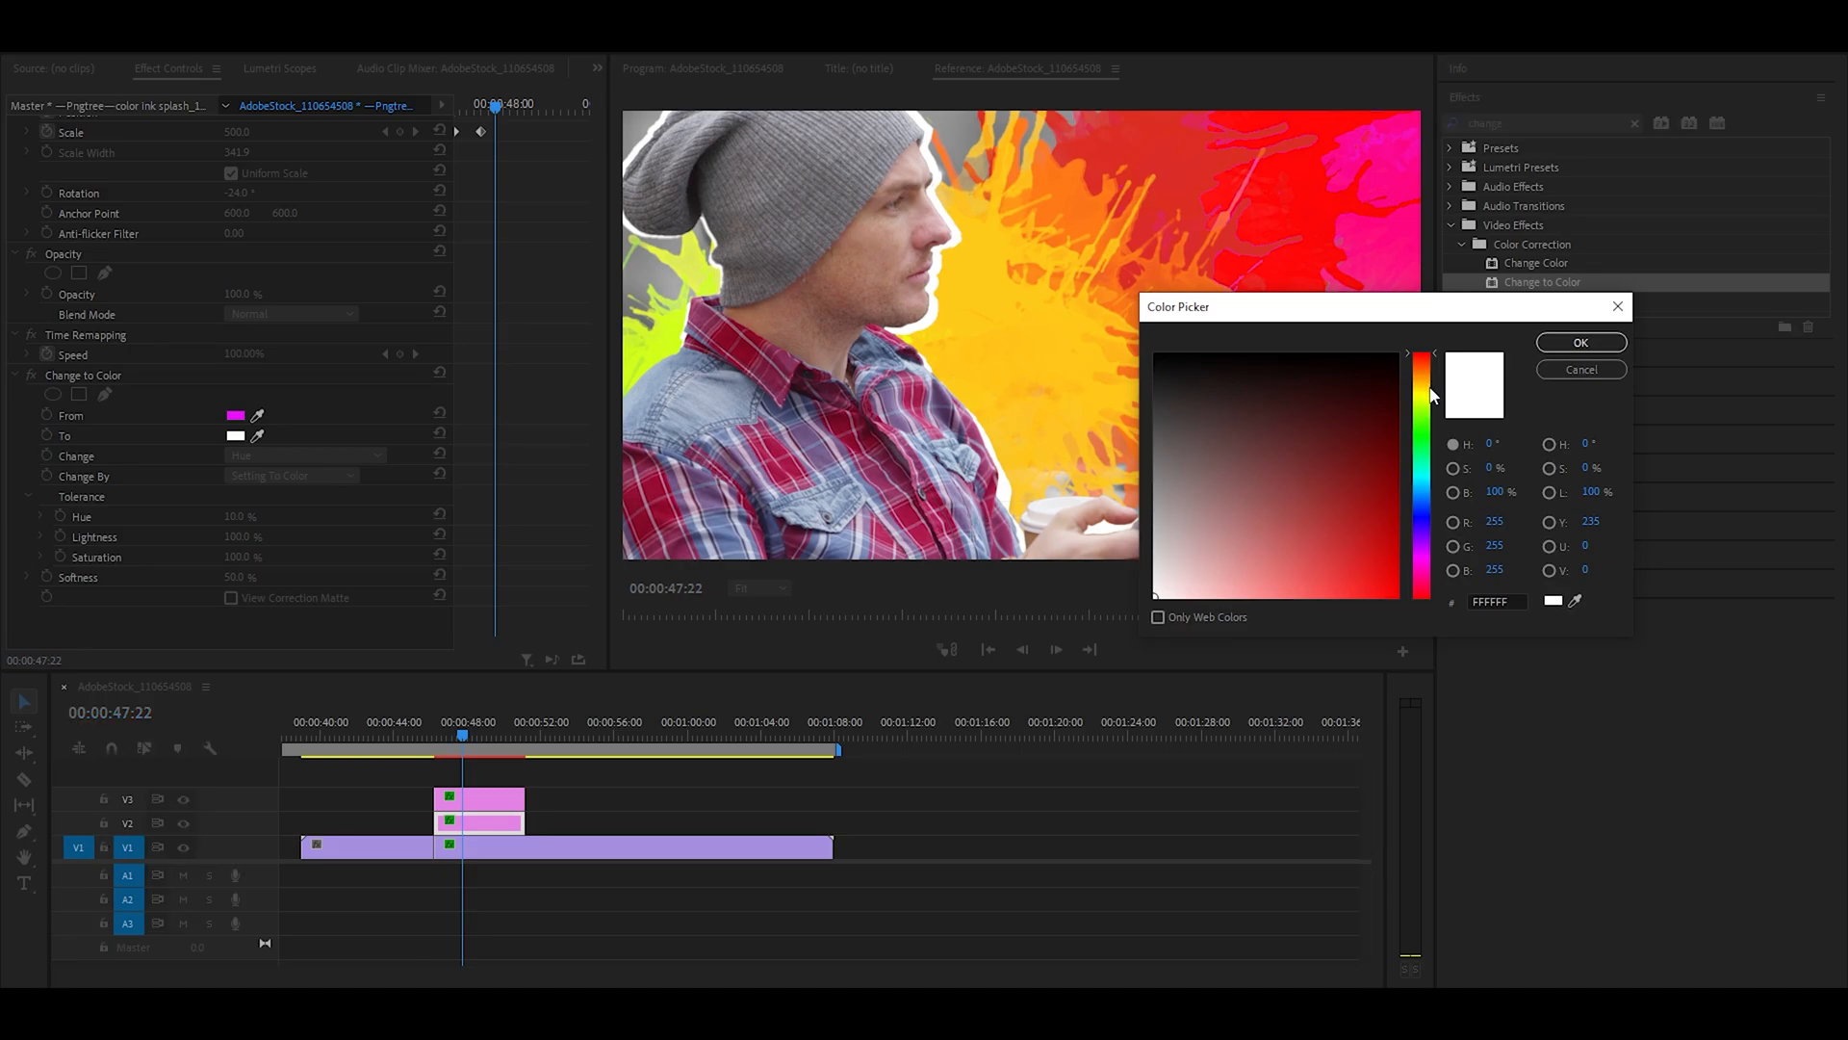
{"action": "left_click", "coordinate": [1580, 343]}
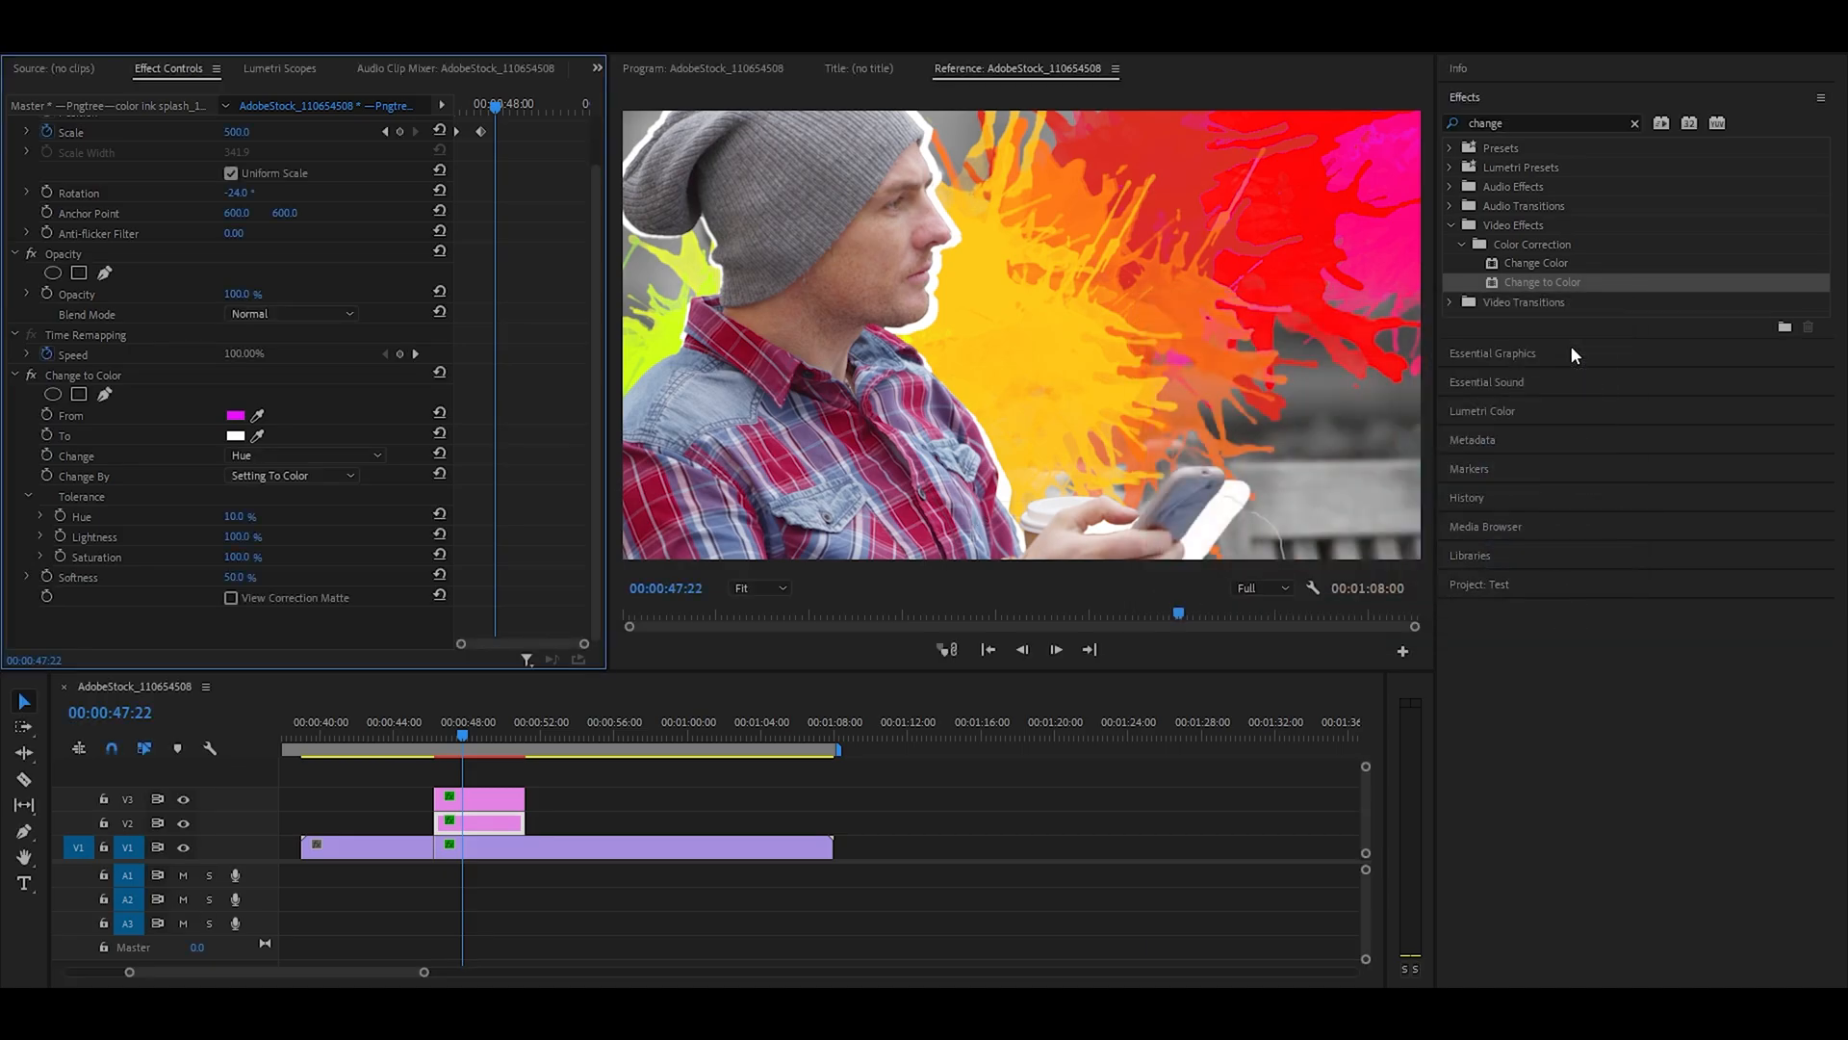
{"action": "left_click", "coordinate": [272, 453]}
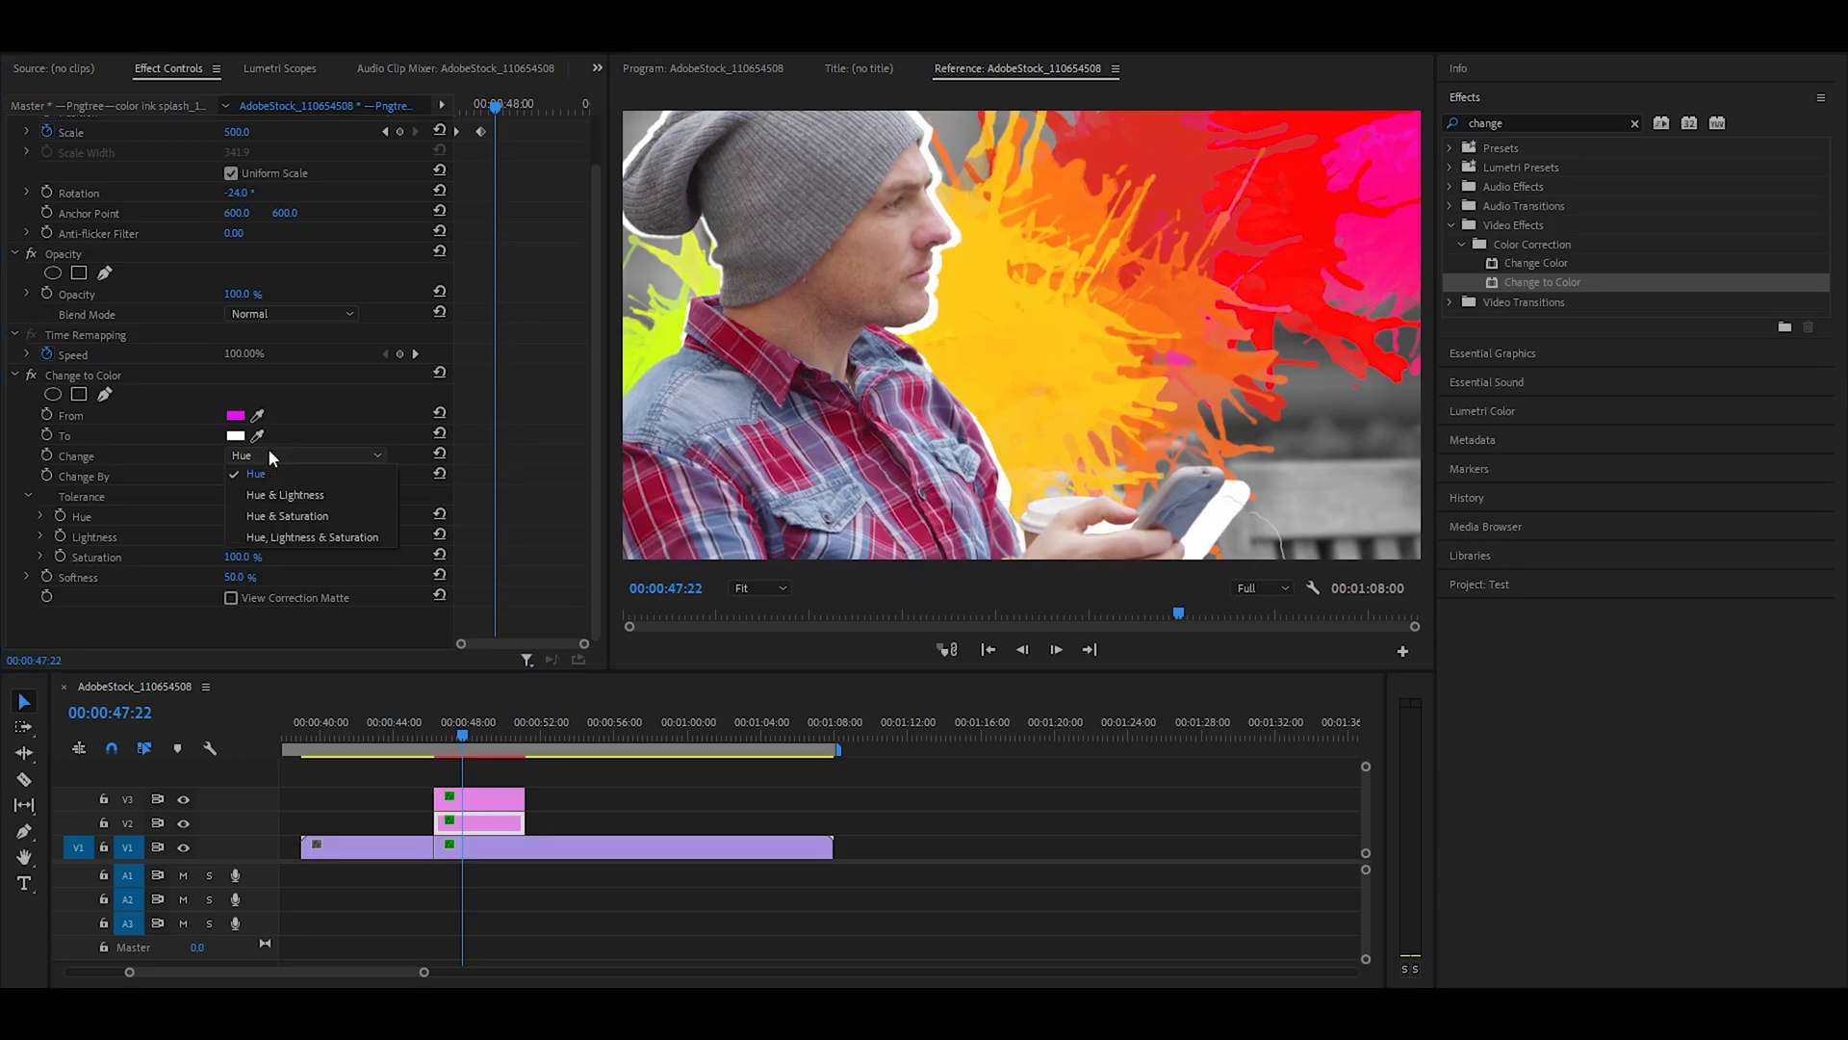
{"action": "left_click", "coordinate": [292, 494]}
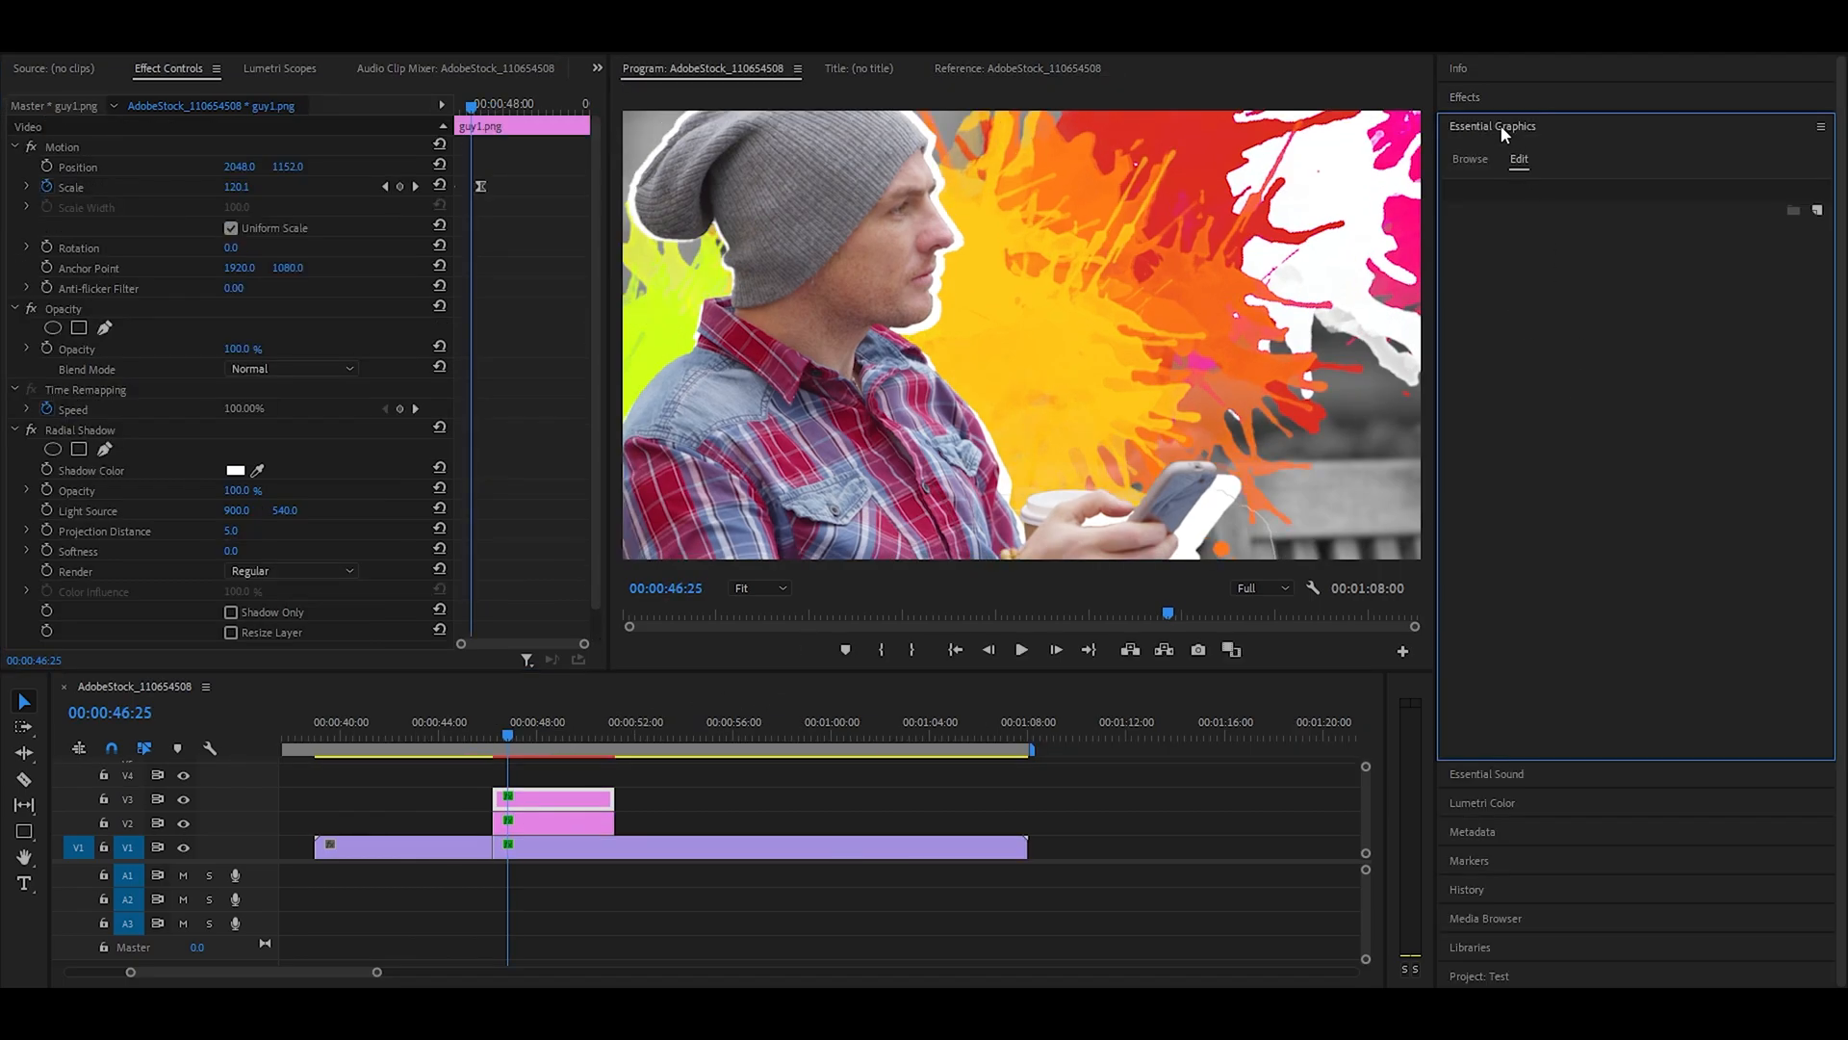
Add the Basic Title graphic template on V4 above guy1.png and go to its start at 00:00:46:07
{"action": "left_click", "coordinate": [1472, 160]}
{"action": "left_click_drag", "start_coordinate": [1540, 712], "coordinate": [510, 767]}
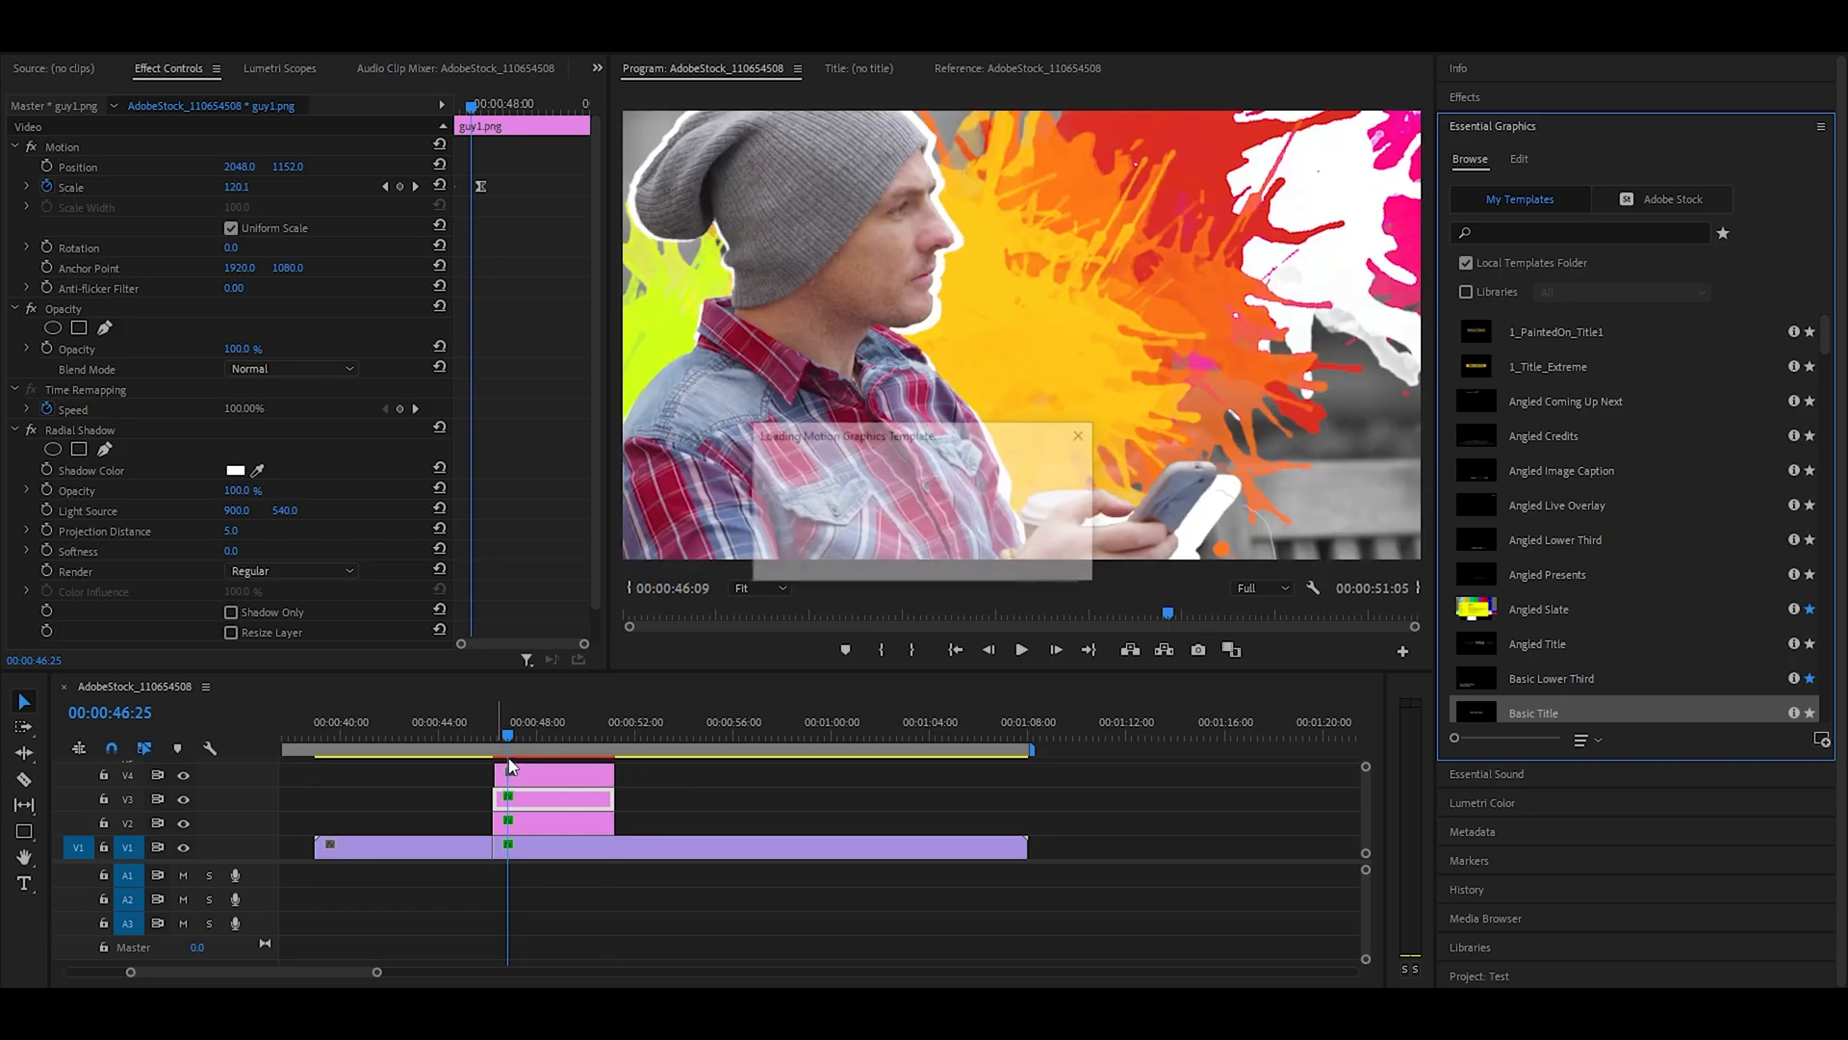
{"action": "left_click", "coordinate": [486, 734]}
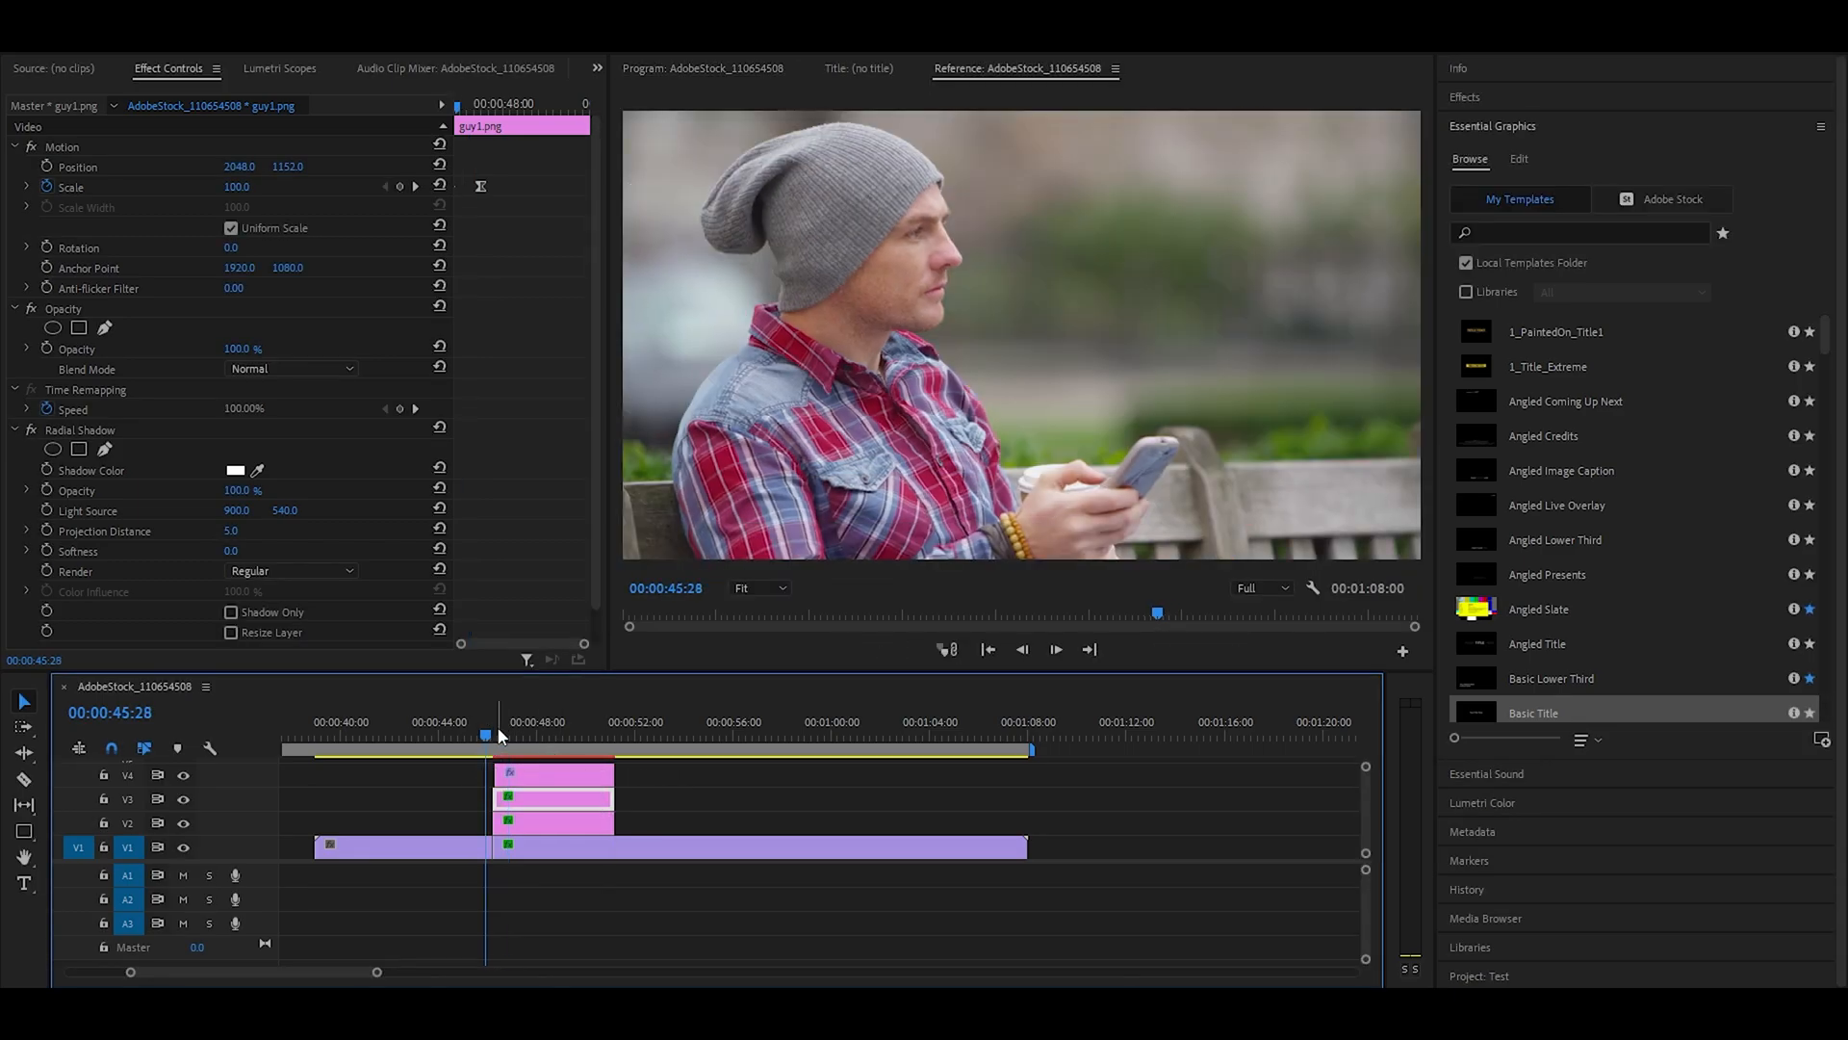
{"action": "scroll", "coordinate": [498, 735], "scroll_direction": "up", "scroll_amount": 5, "text": "alt"}
{"action": "left_click_drag", "start_coordinate": [535, 768], "coordinate": [610, 778]}
{"action": "key", "text": "equal"}
{"action": "key", "text": "equal"}
{"action": "key", "text": "equal"}
{"action": "key", "text": "equal"}
{"action": "left_click", "coordinate": [555, 744]}
{"action": "scroll", "coordinate": [1115, 852], "scroll_direction": "down", "scroll_amount": 1}
{"action": "scroll", "coordinate": [1115, 859], "scroll_direction": "down", "scroll_amount": 2}
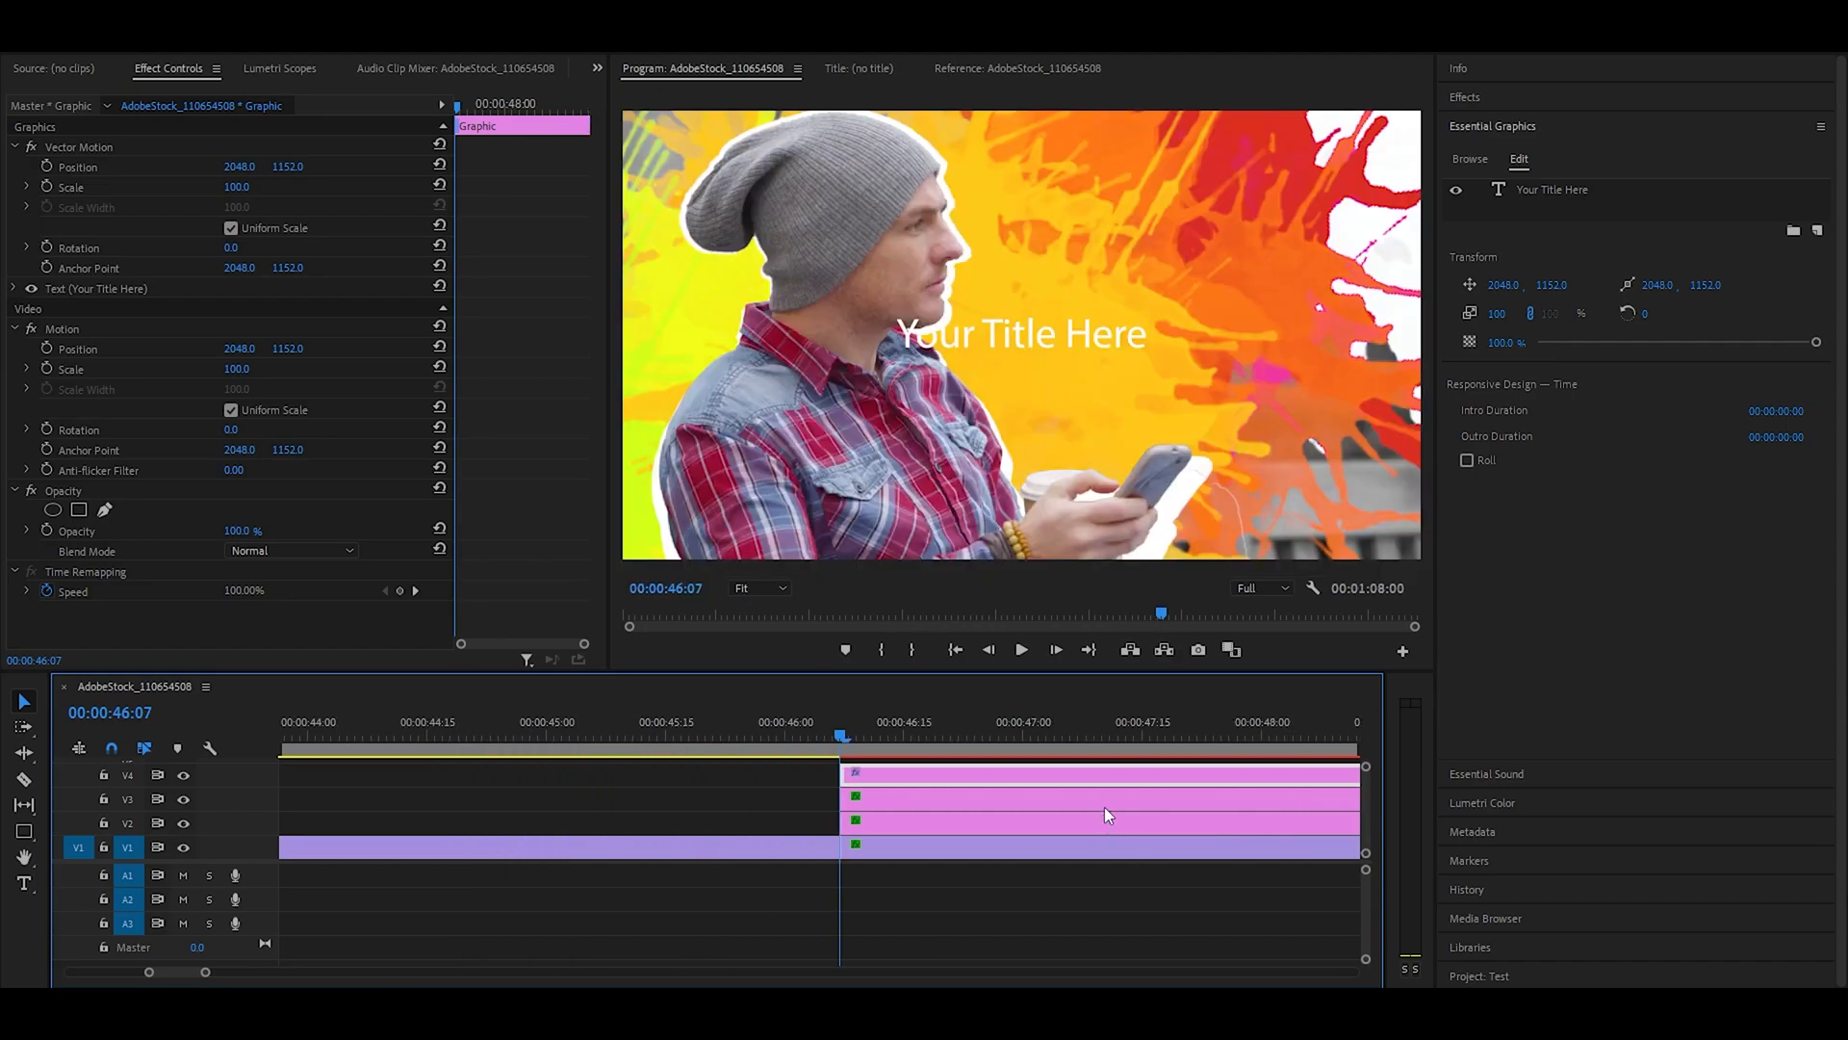
Set the title text layer's font to Graffiti
{"action": "left_click", "coordinate": [1538, 192]}
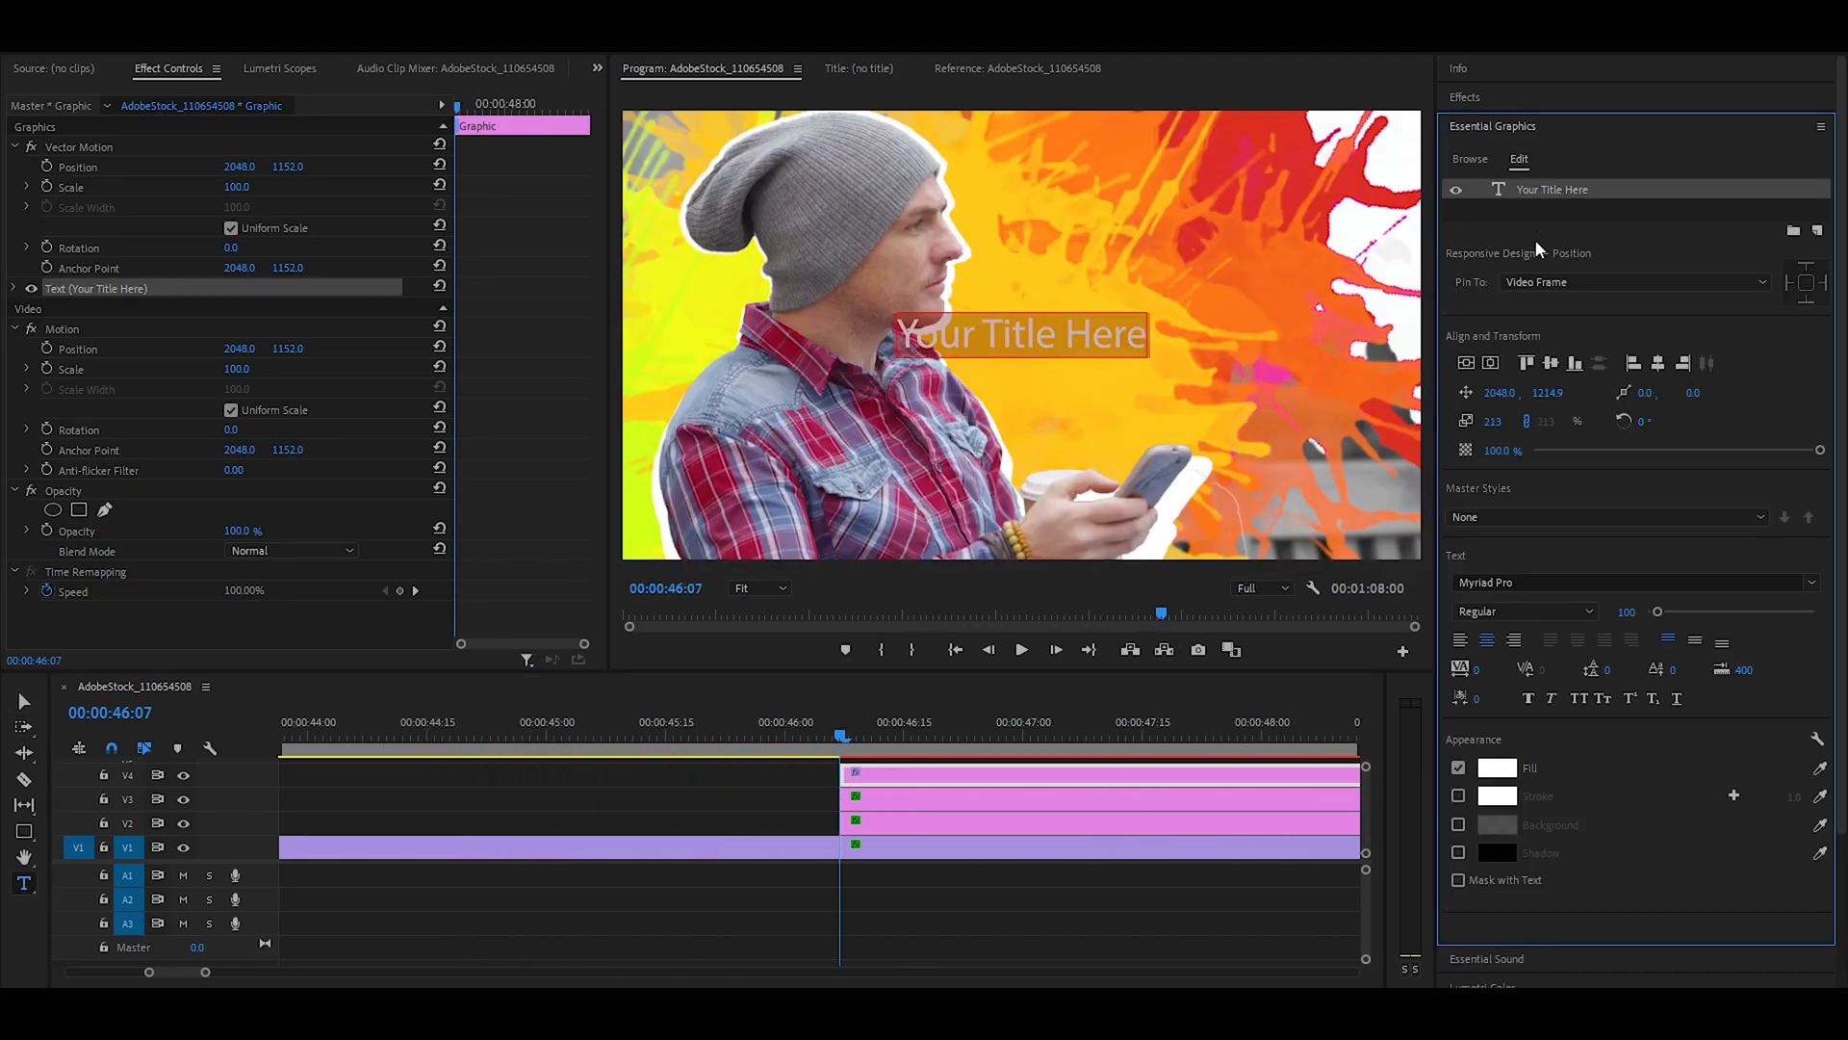
{"action": "left_click", "coordinate": [1811, 582]}
{"action": "type", "text": "GRA"}
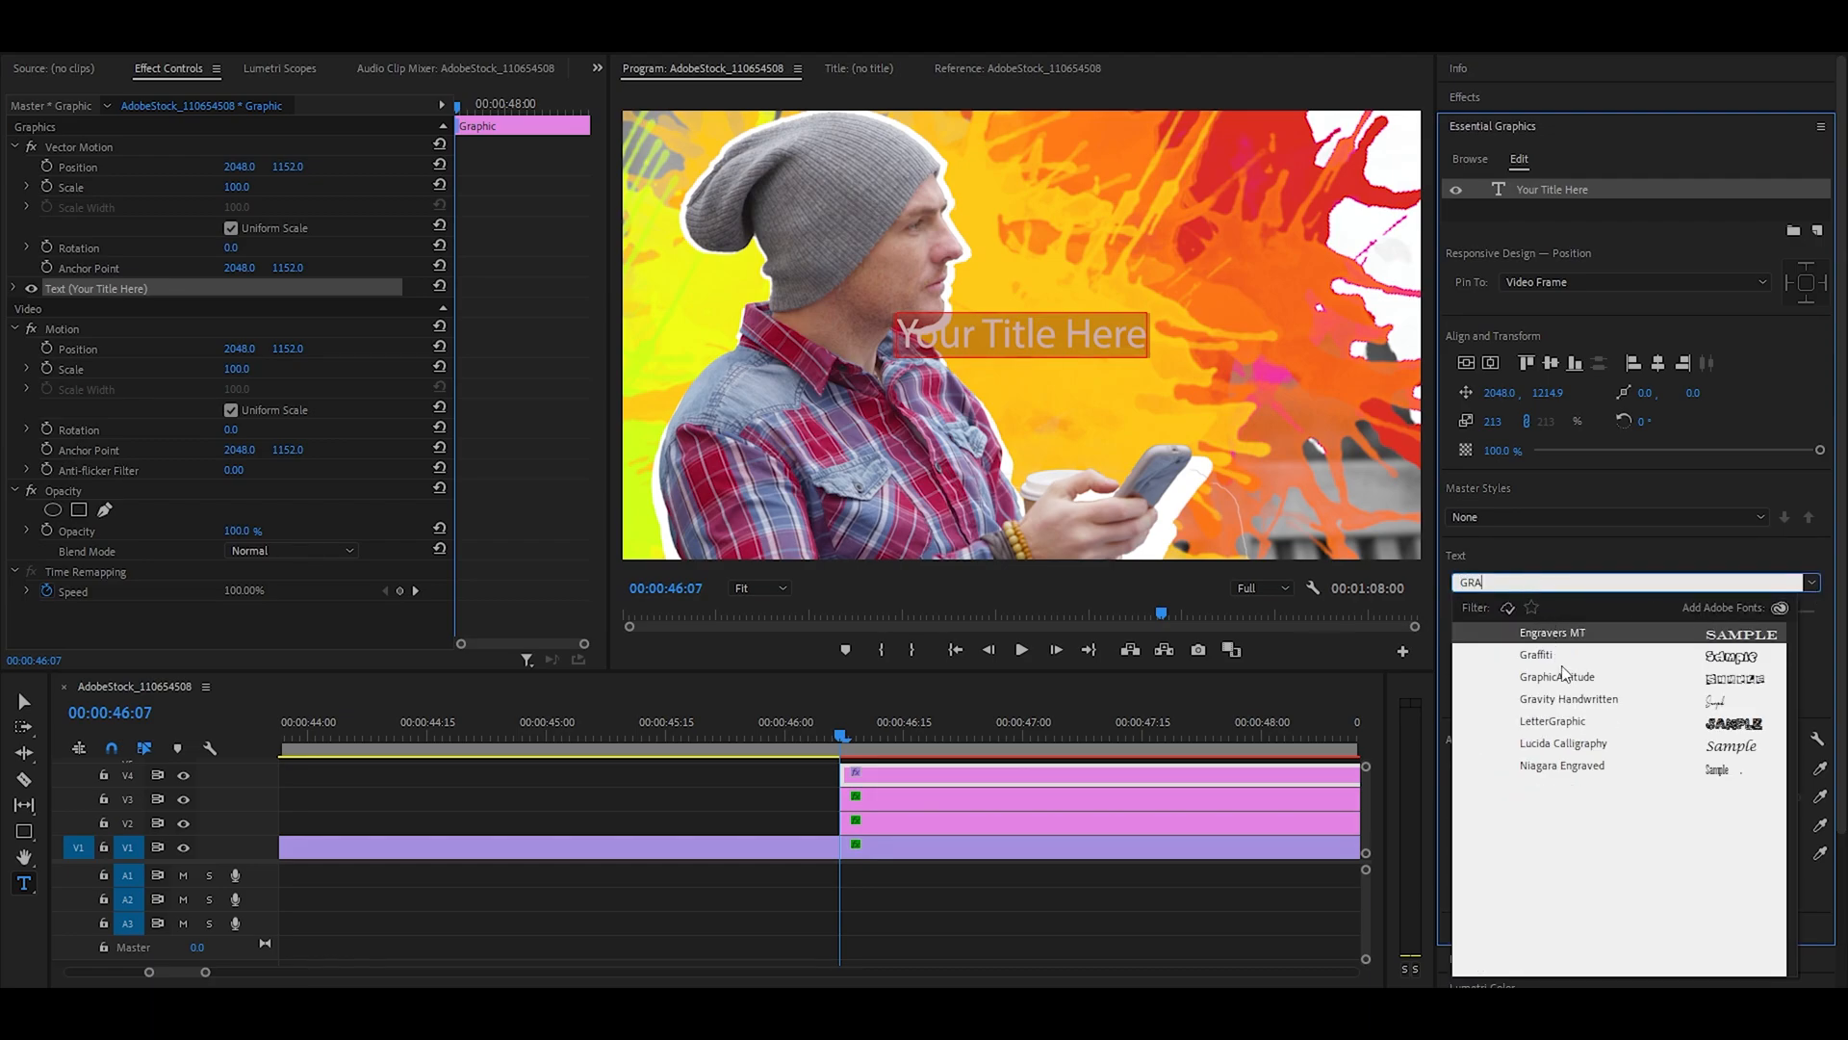
{"action": "left_click", "coordinate": [1538, 656]}
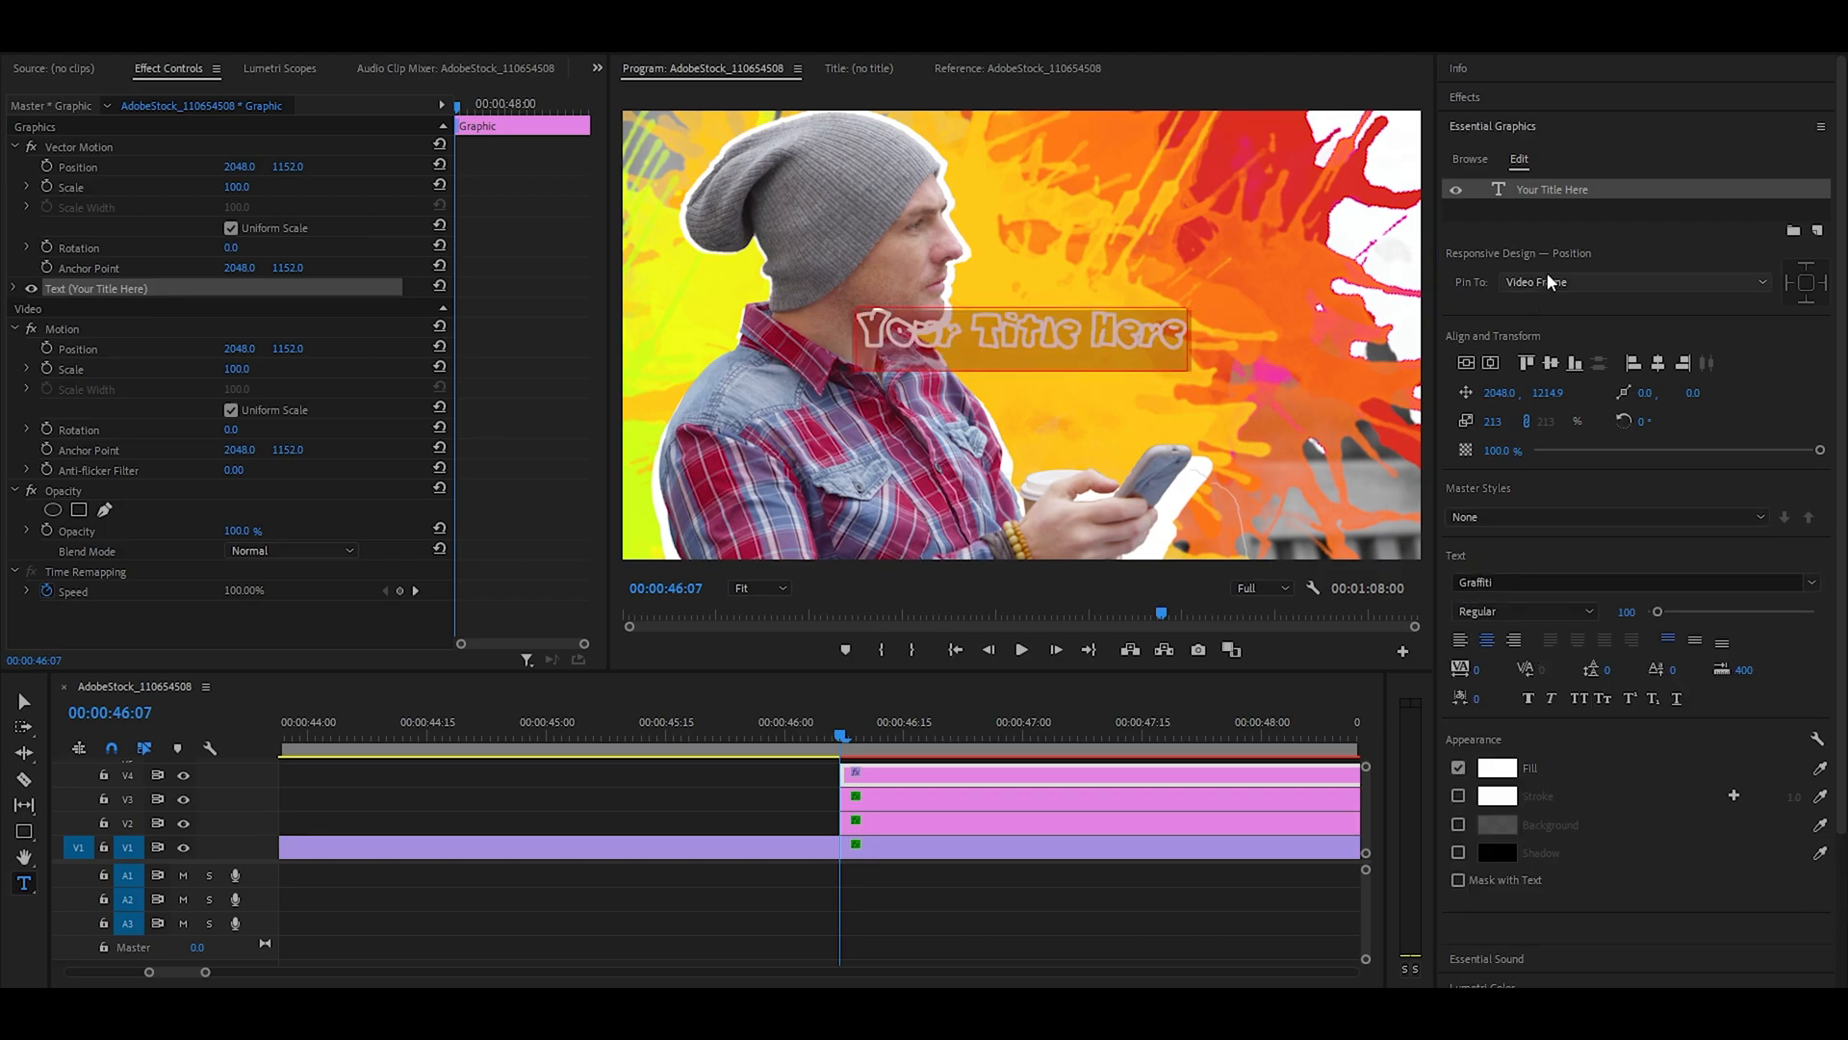
Replace the title text with "phone guy" and move it beside the man to about 2429, 1323
{"action": "left_click", "coordinate": [1022, 325]}
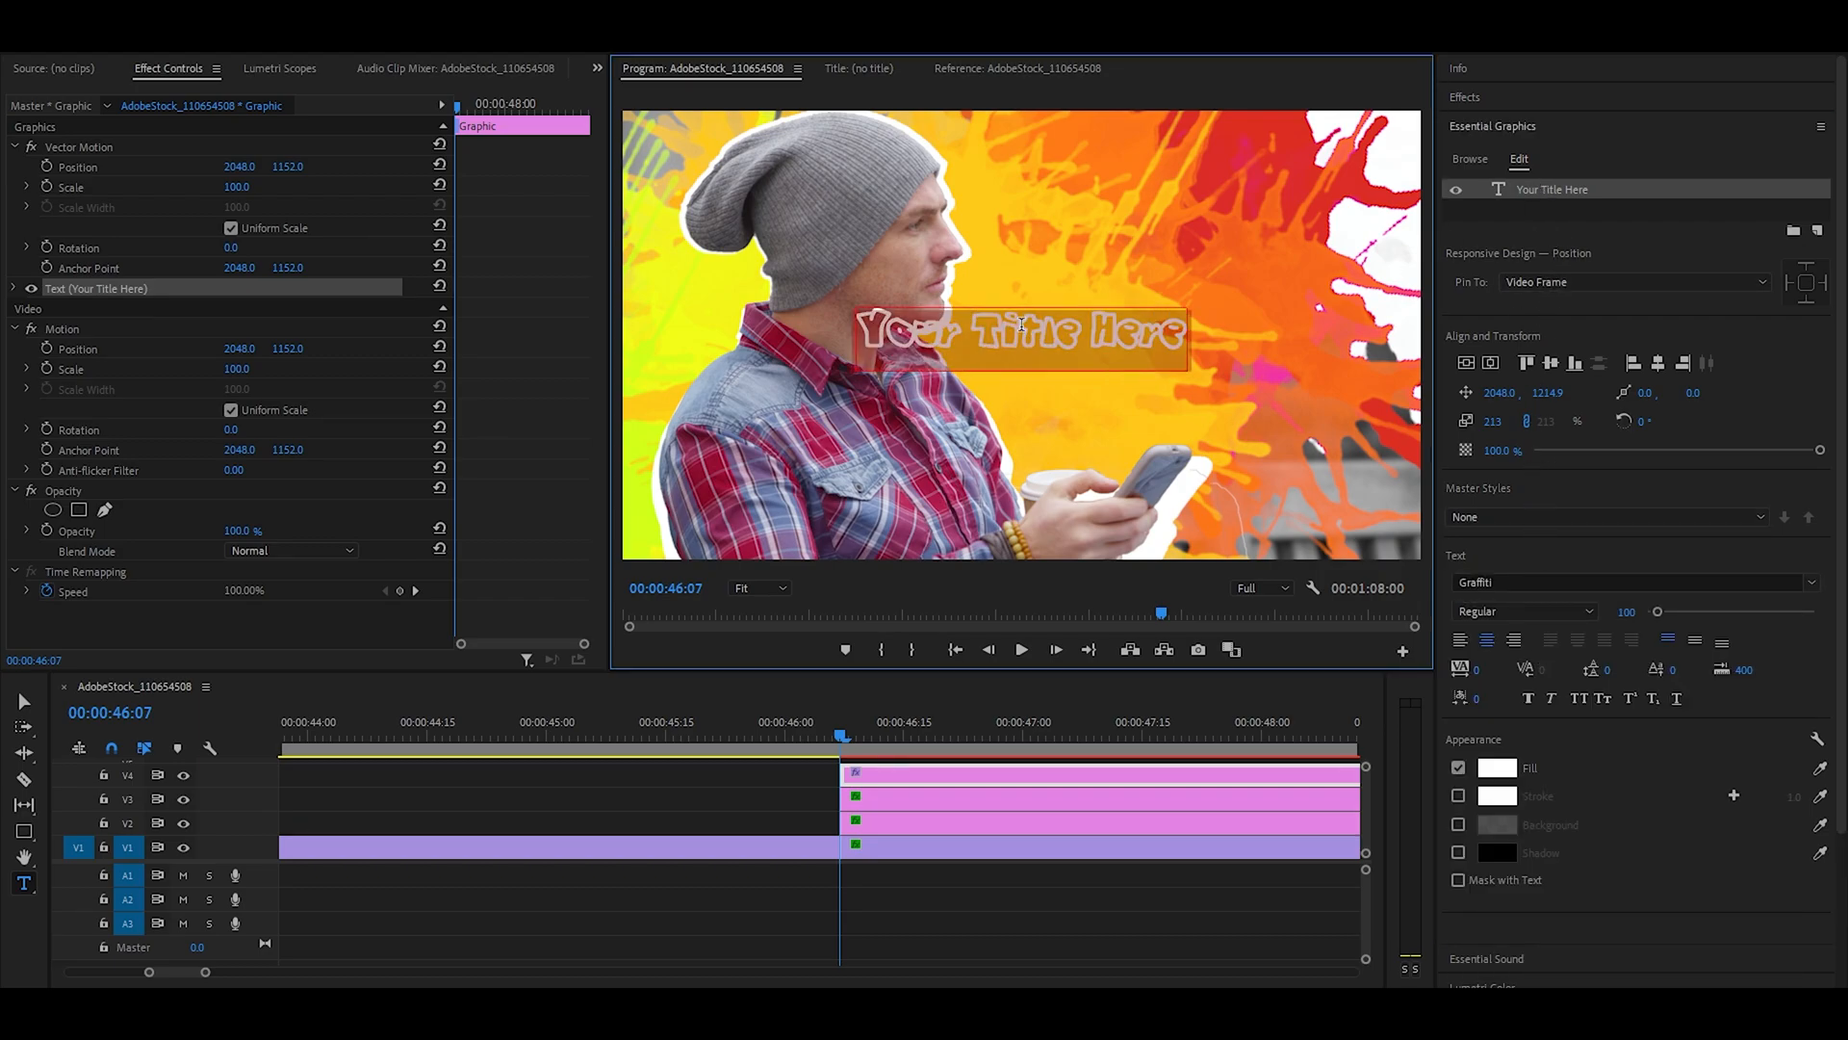
{"action": "type", "text": "ph"}
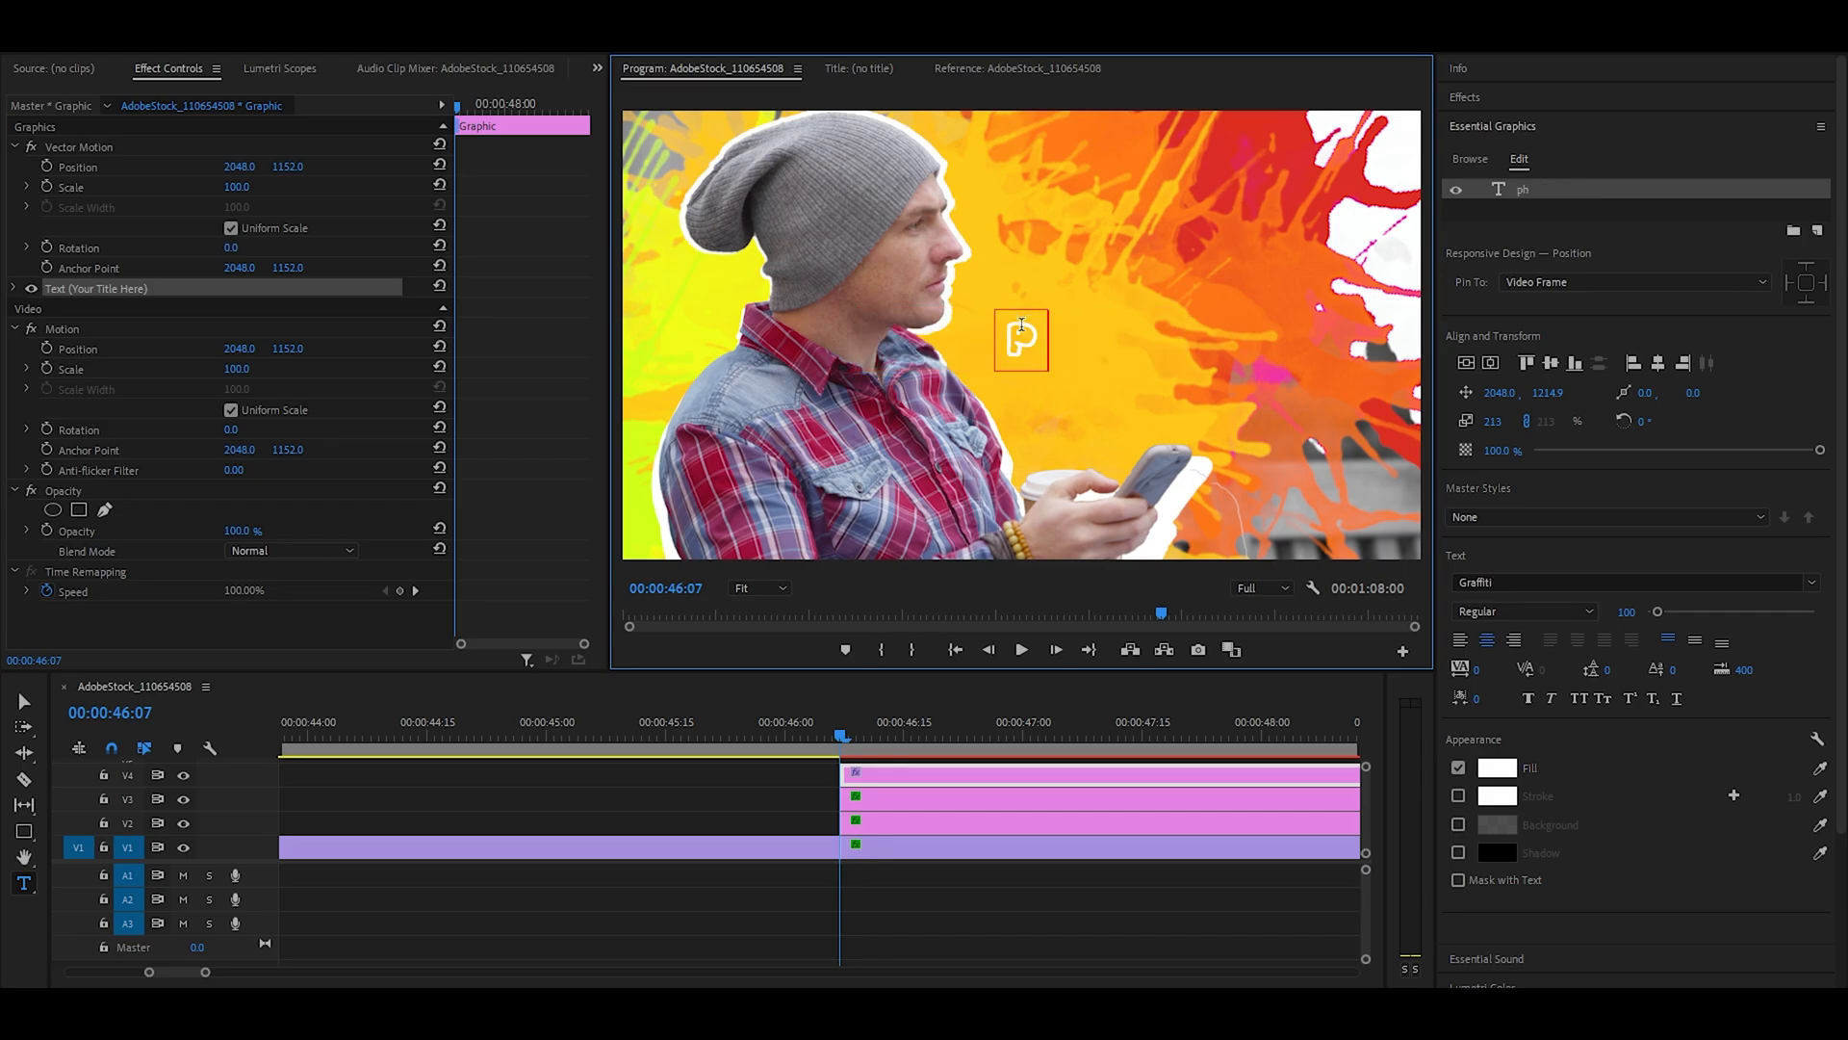
{"action": "type", "text": "one guy"}
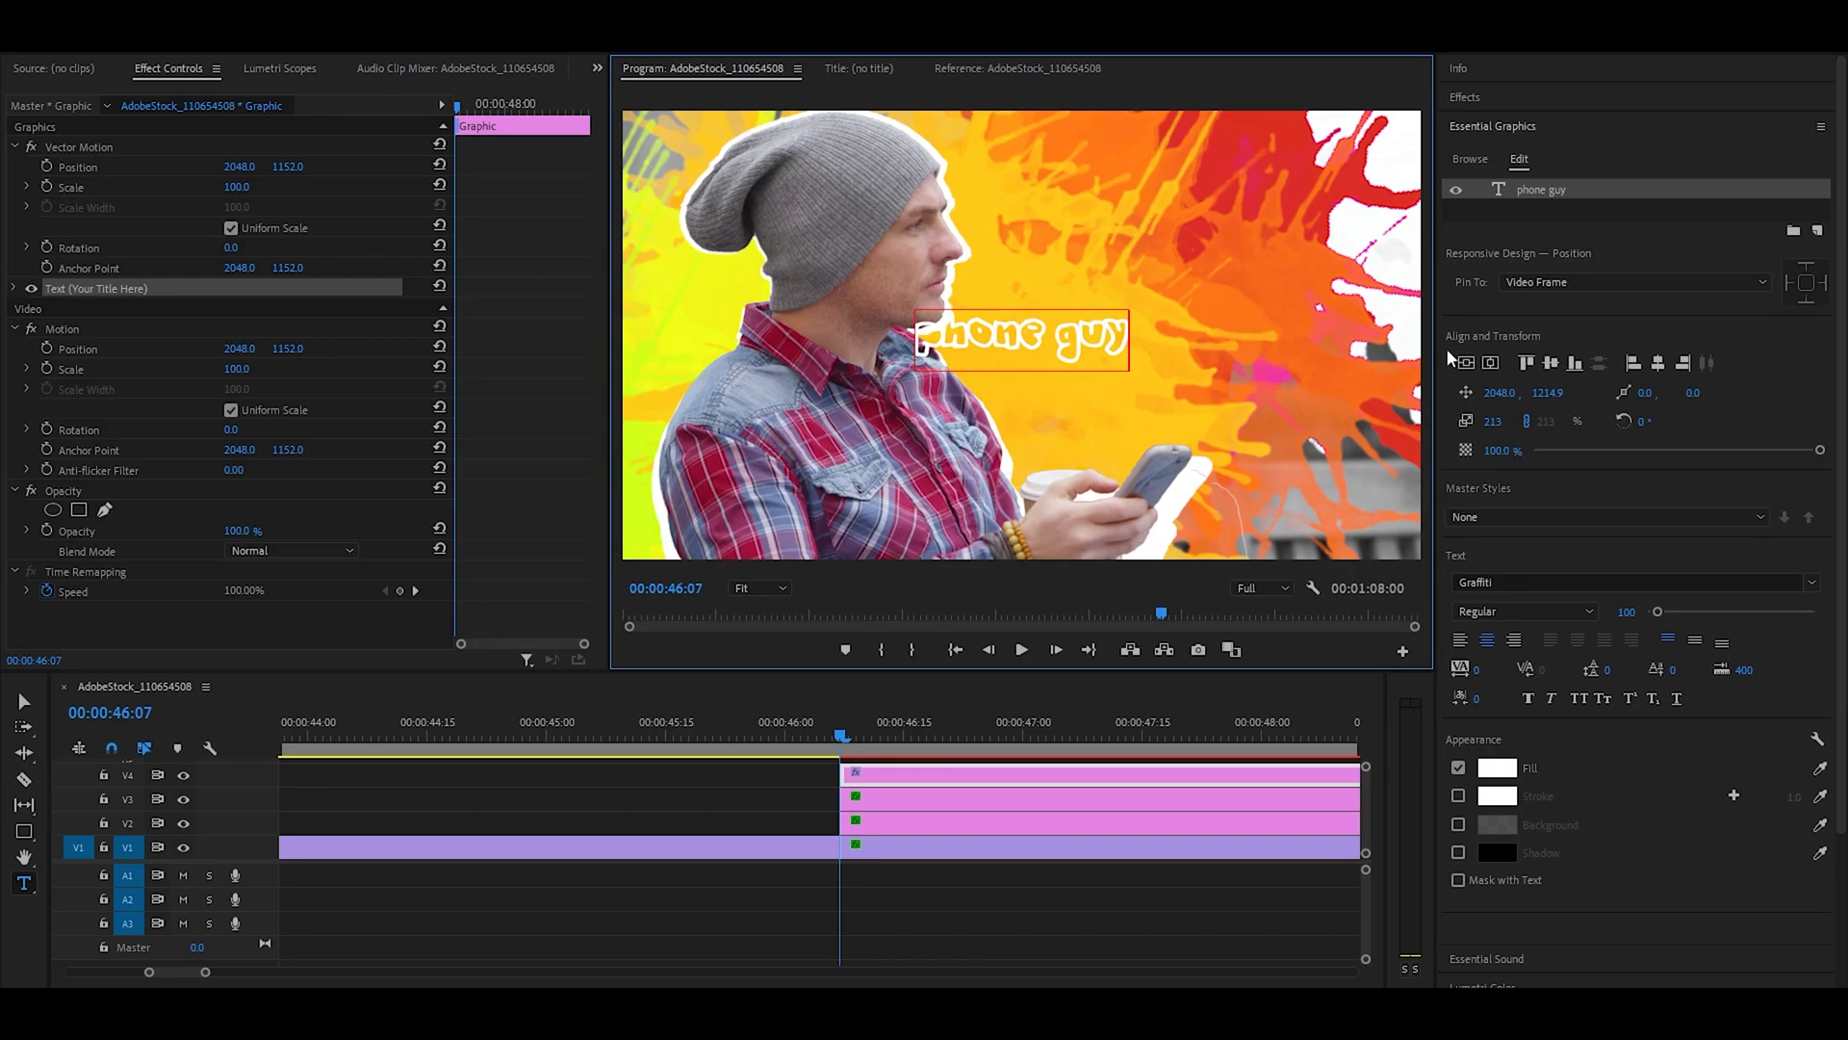
{"action": "left_click", "coordinate": [25, 701]}
{"action": "left_click_drag", "start_coordinate": [1028, 352], "coordinate": [1106, 374]}
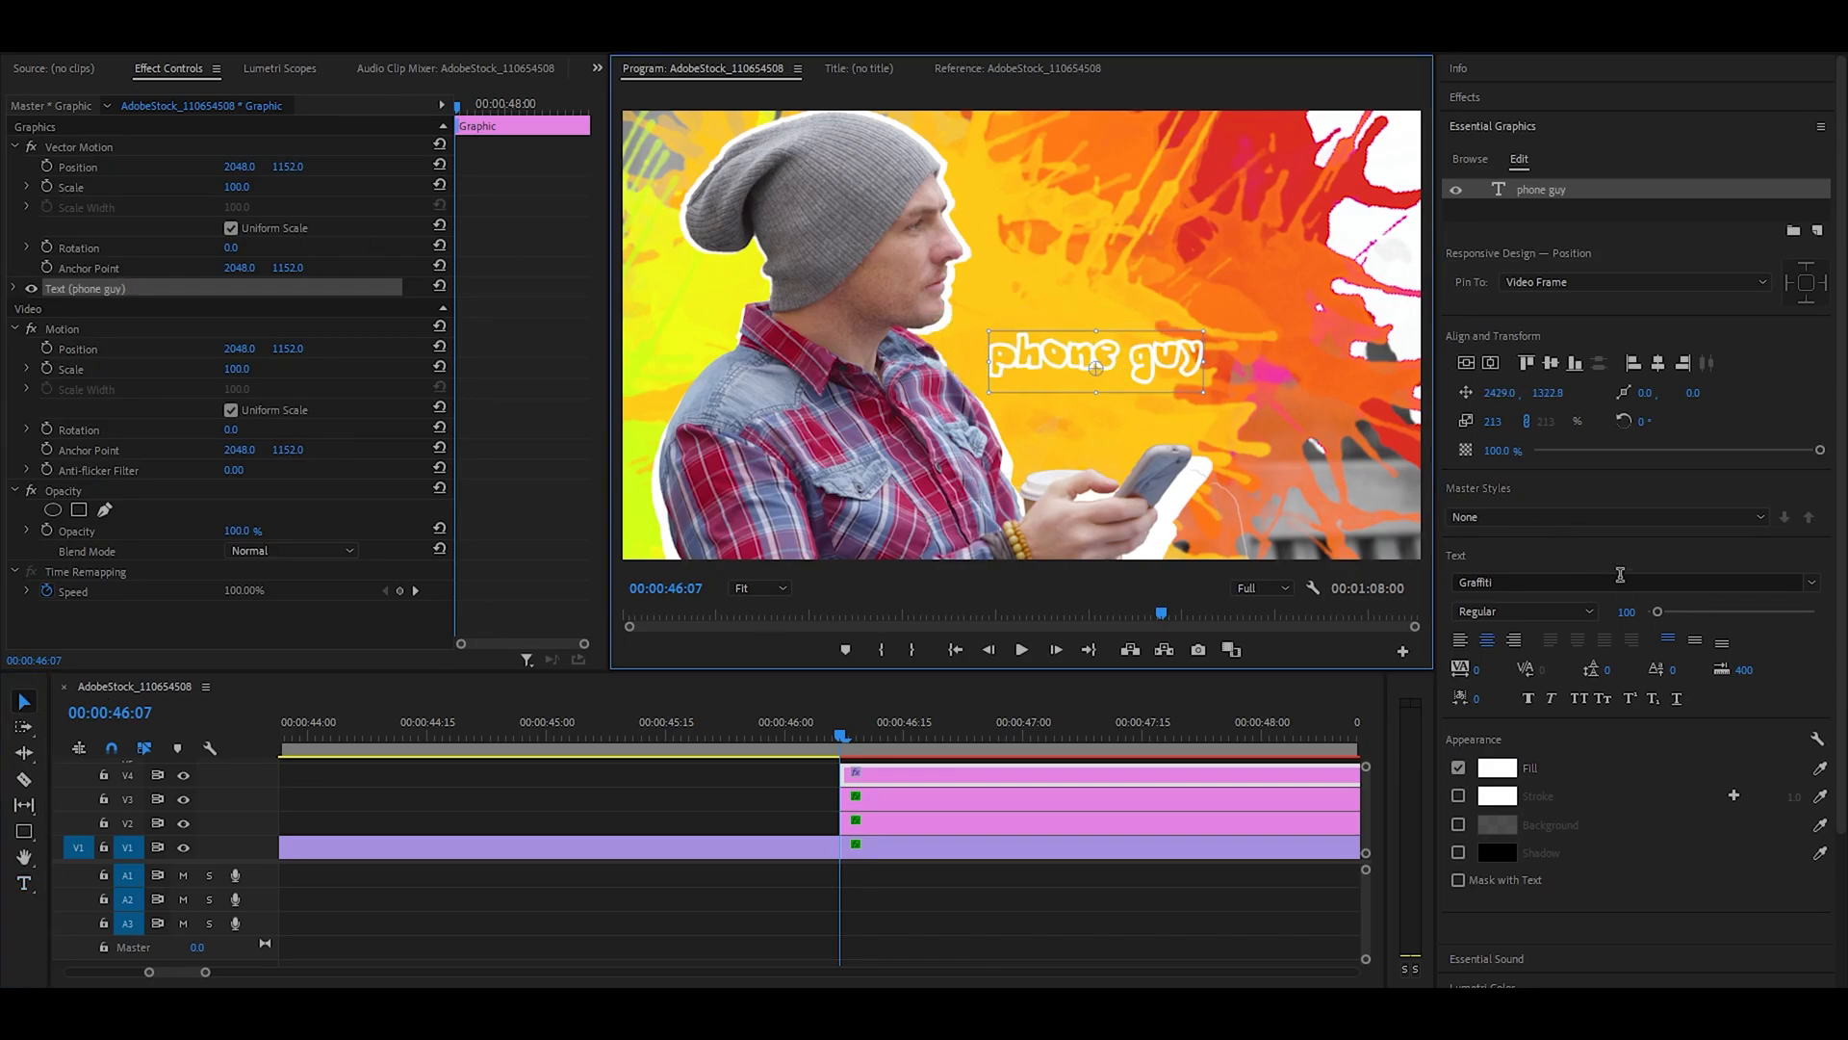
Set the "phone guy" title's font size to 200
{"action": "left_click", "coordinate": [1625, 612]}
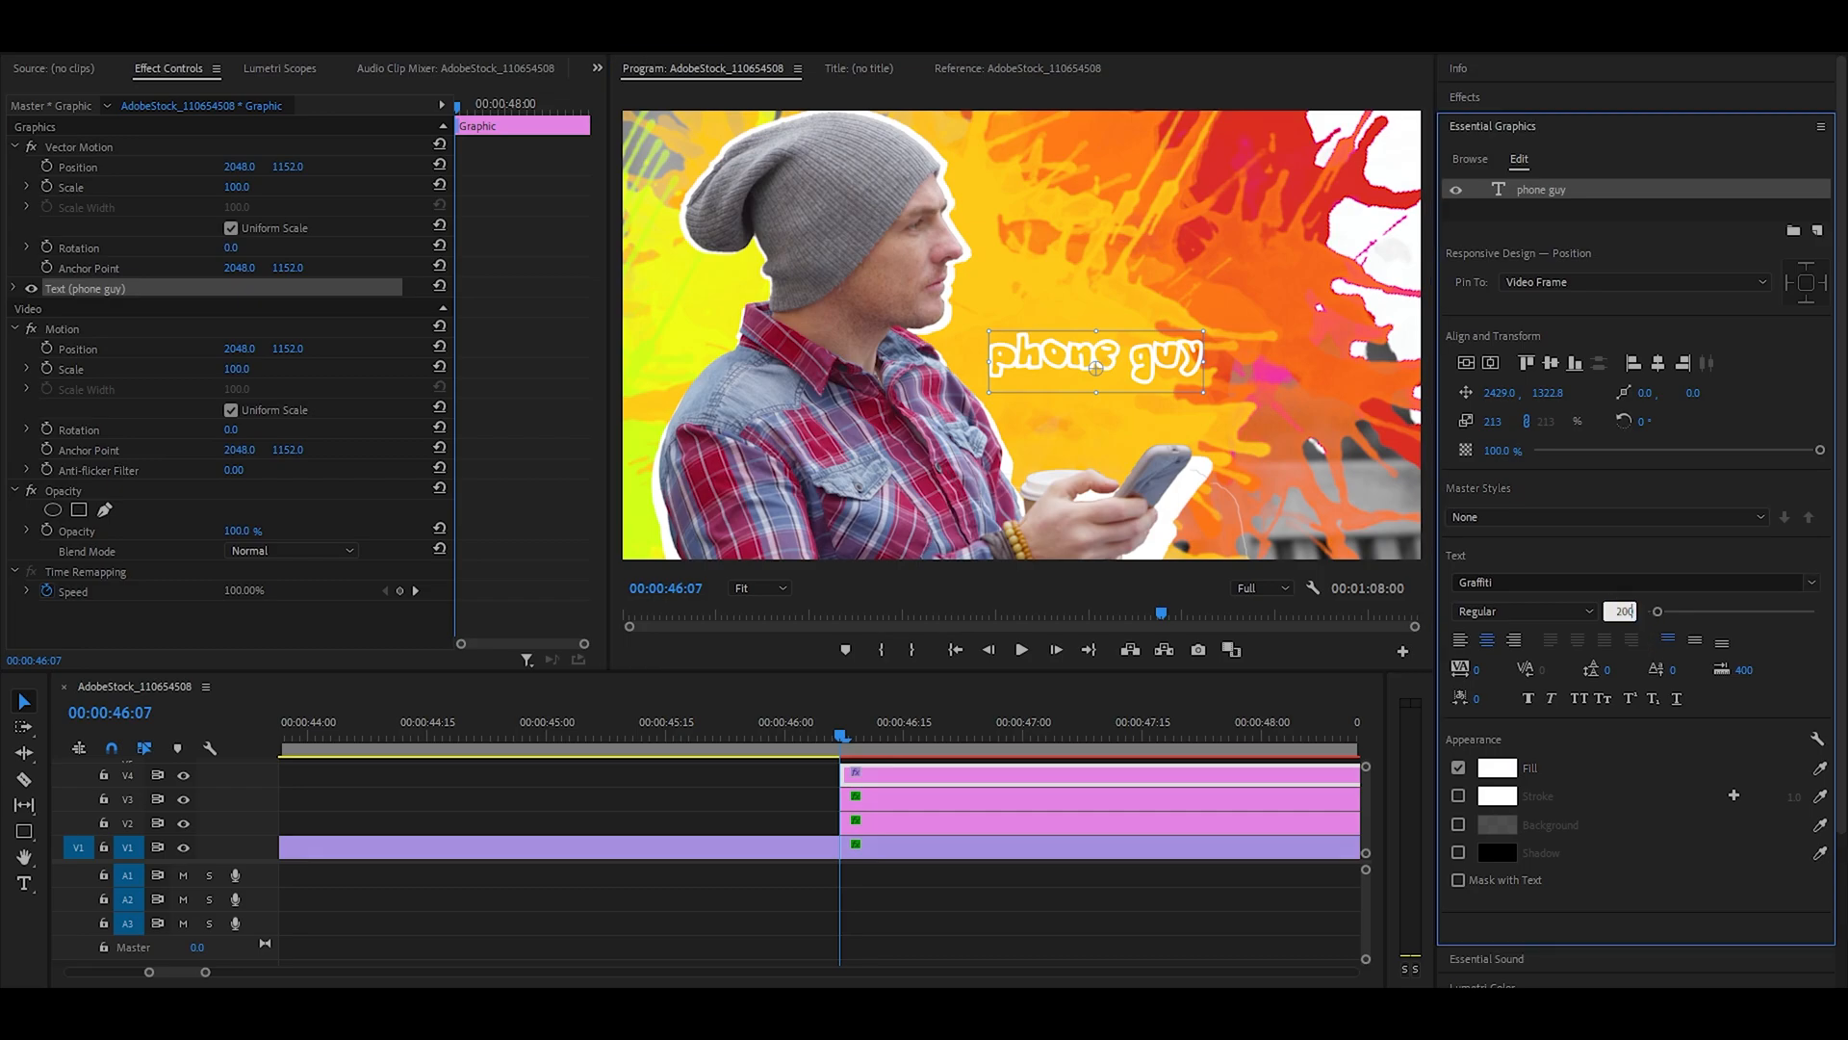
{"action": "type", "text": "200"}
{"action": "key", "text": "Return"}
Shrink the title to a scale of about 185 and place it above the phone at about 2845, 1521
{"action": "left_click_drag", "start_coordinate": [1082, 353], "coordinate": [1059, 393]}
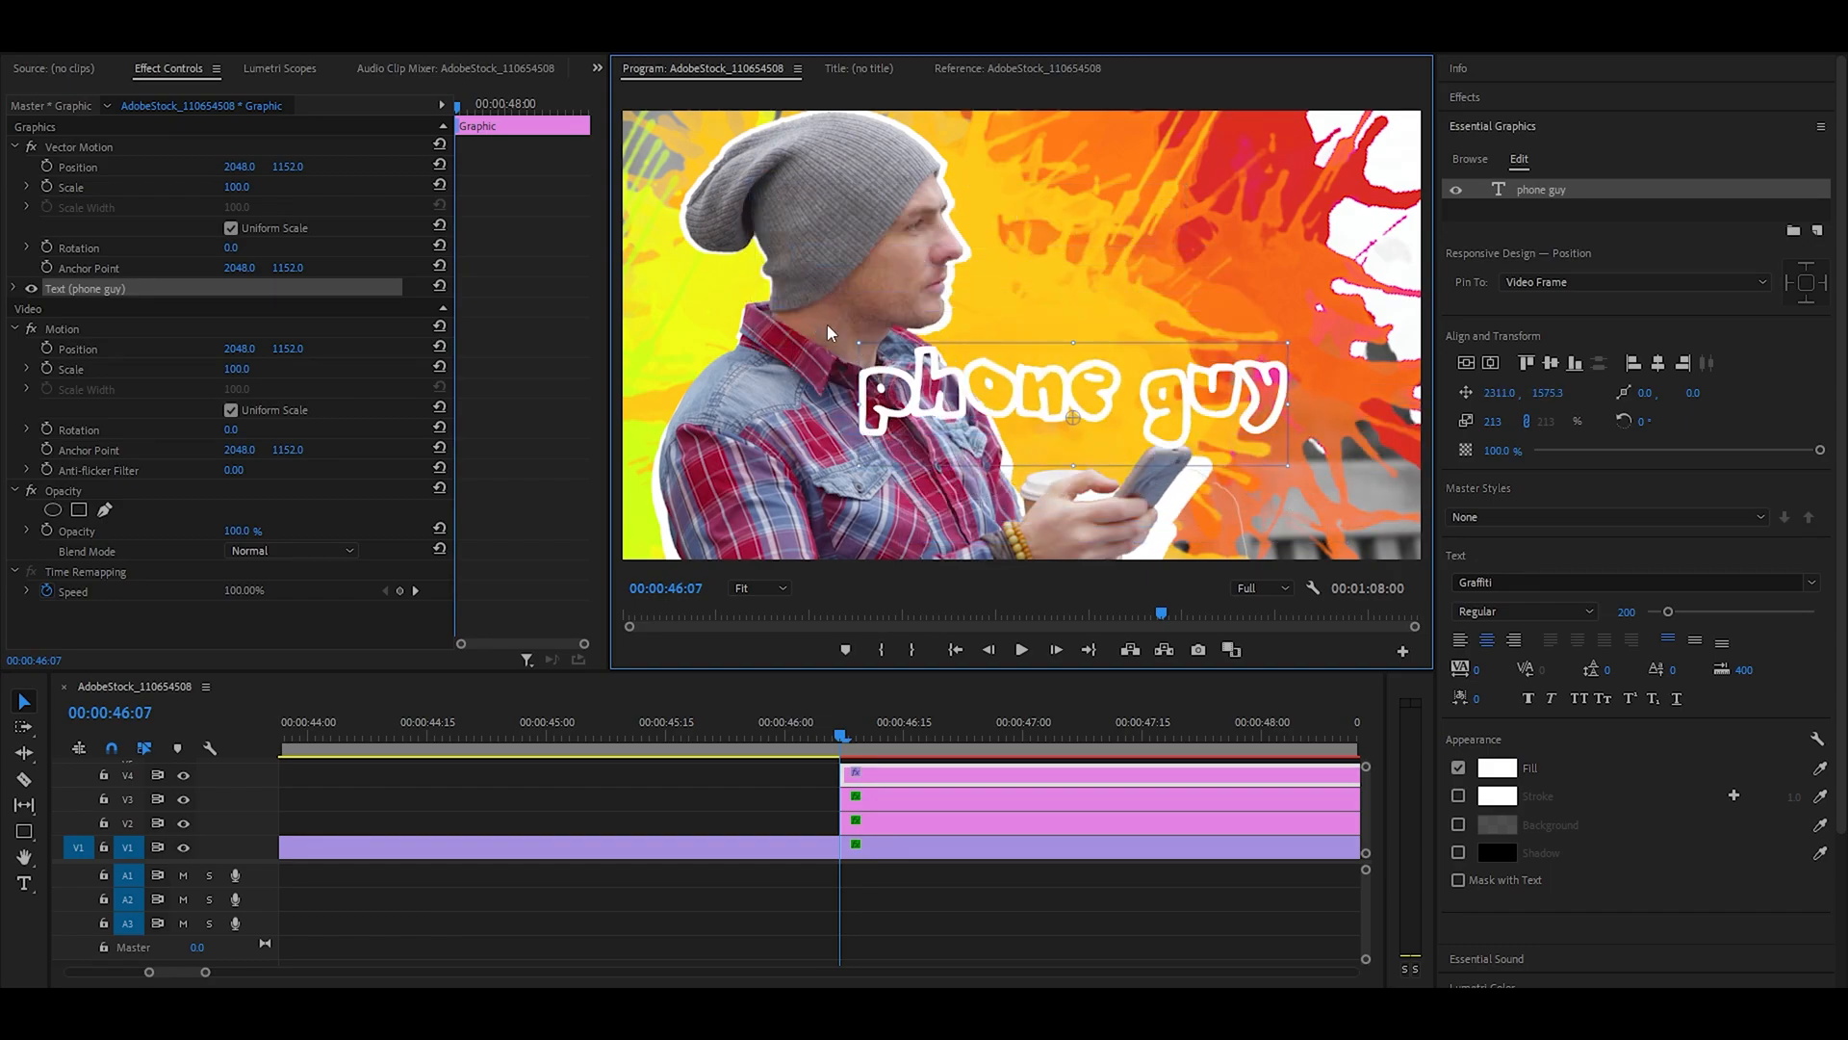
{"action": "left_click_drag", "start_coordinate": [862, 343], "coordinate": [892, 361]}
{"action": "left_click_drag", "start_coordinate": [1026, 396], "coordinate": [1123, 386]}
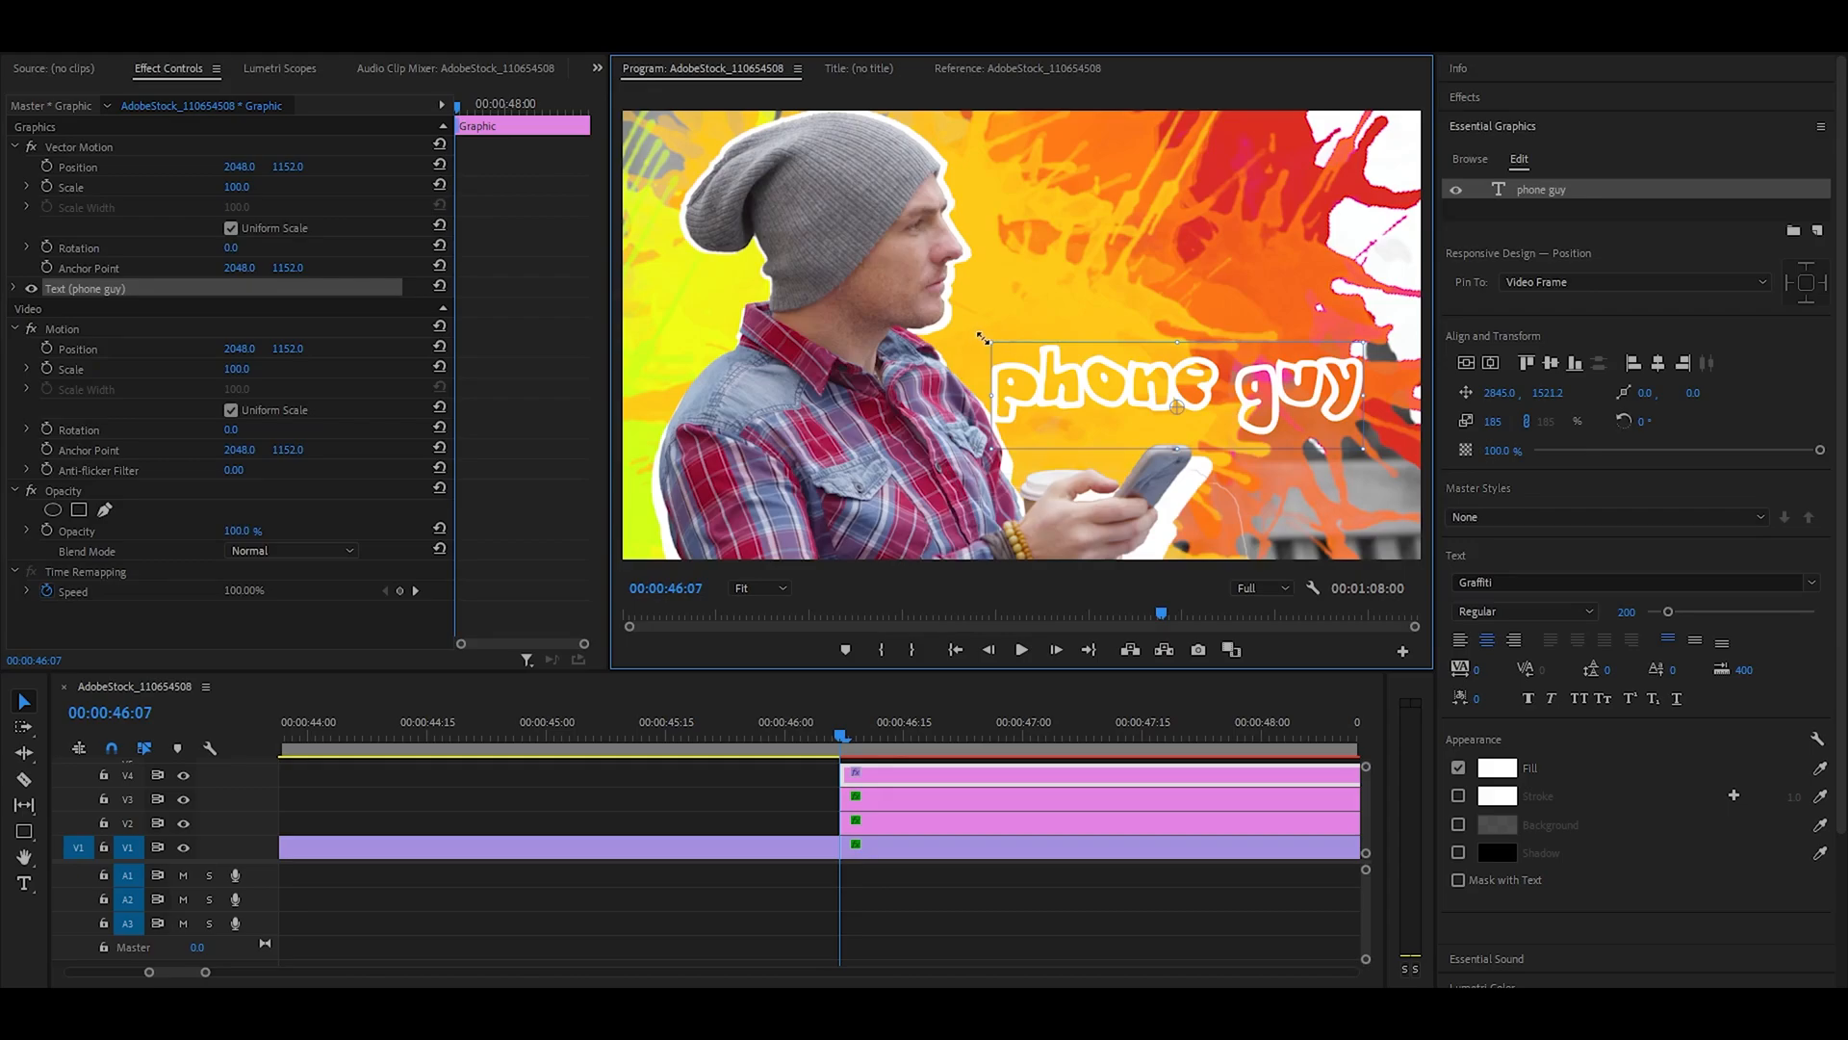
Tilt the "phone guy" title to about -7° and deselect it
{"action": "left_click_drag", "start_coordinate": [982, 337], "coordinate": [976, 366]}
{"action": "right_click", "coordinate": [976, 366]}
{"action": "left_click", "coordinate": [968, 160]}
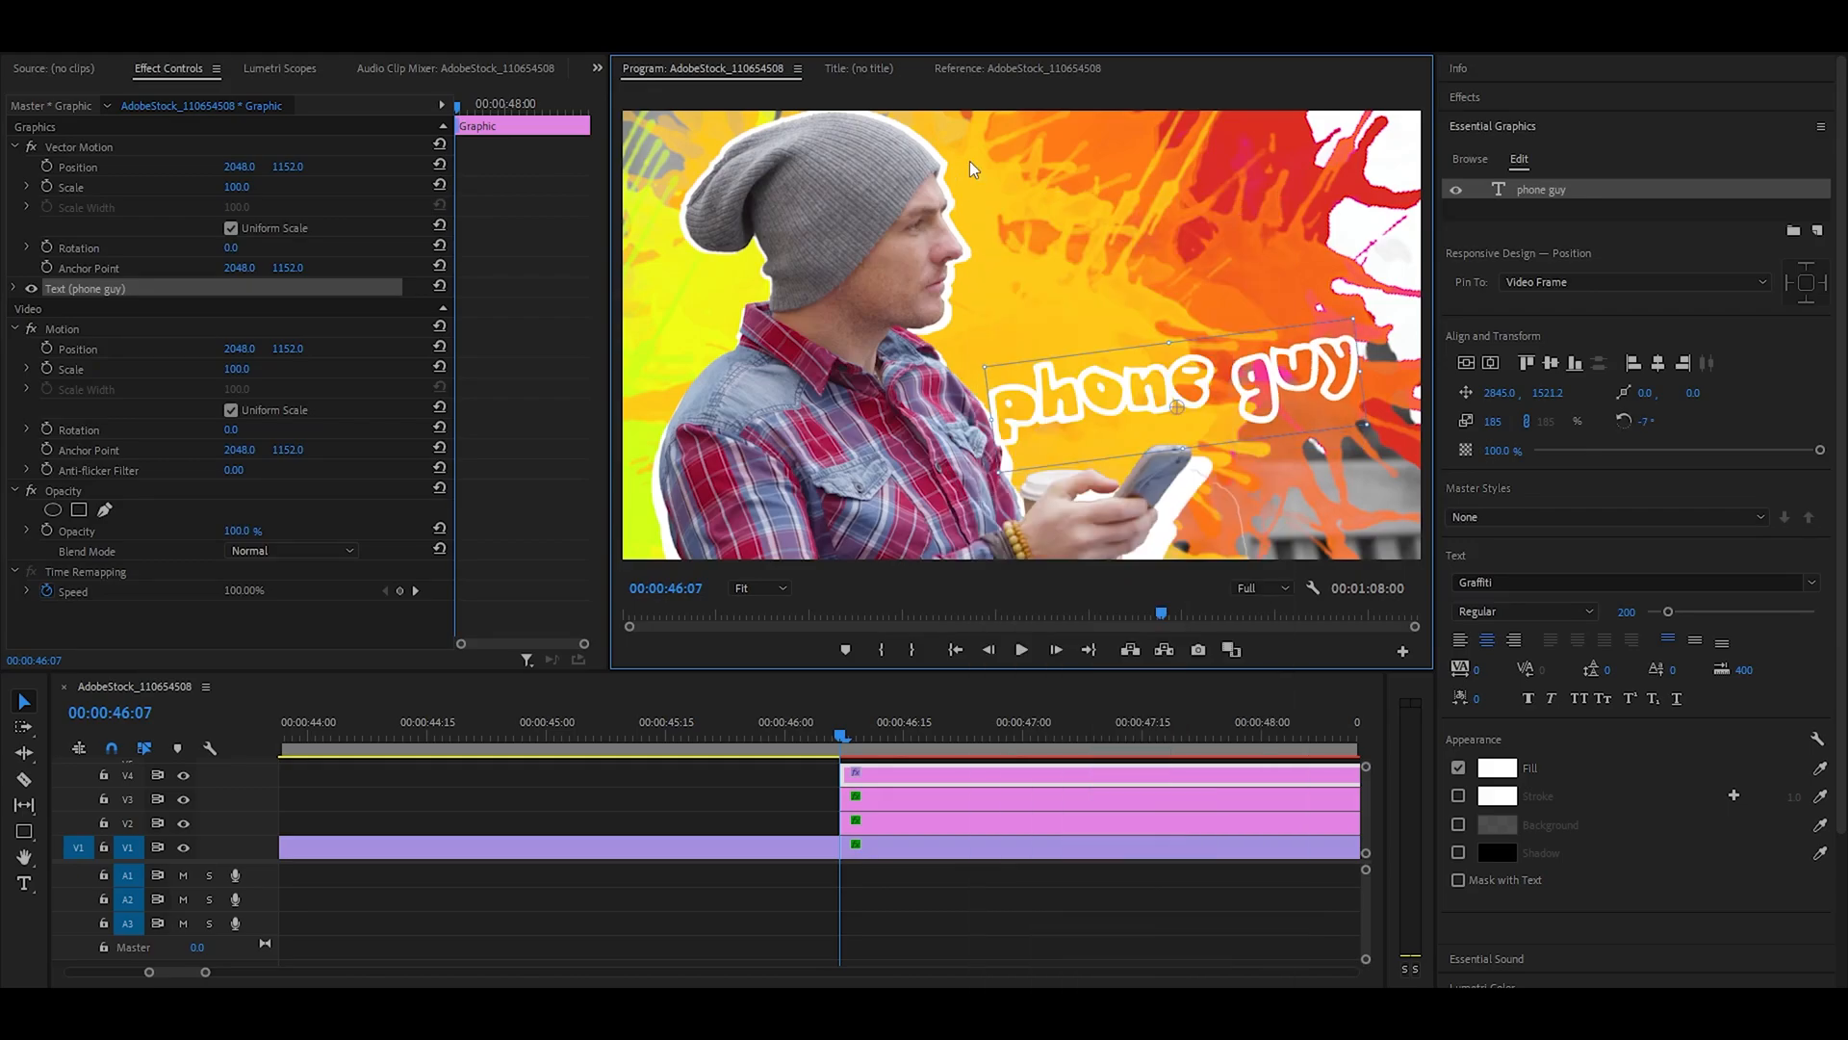
{"action": "left_click", "coordinate": [968, 159]}
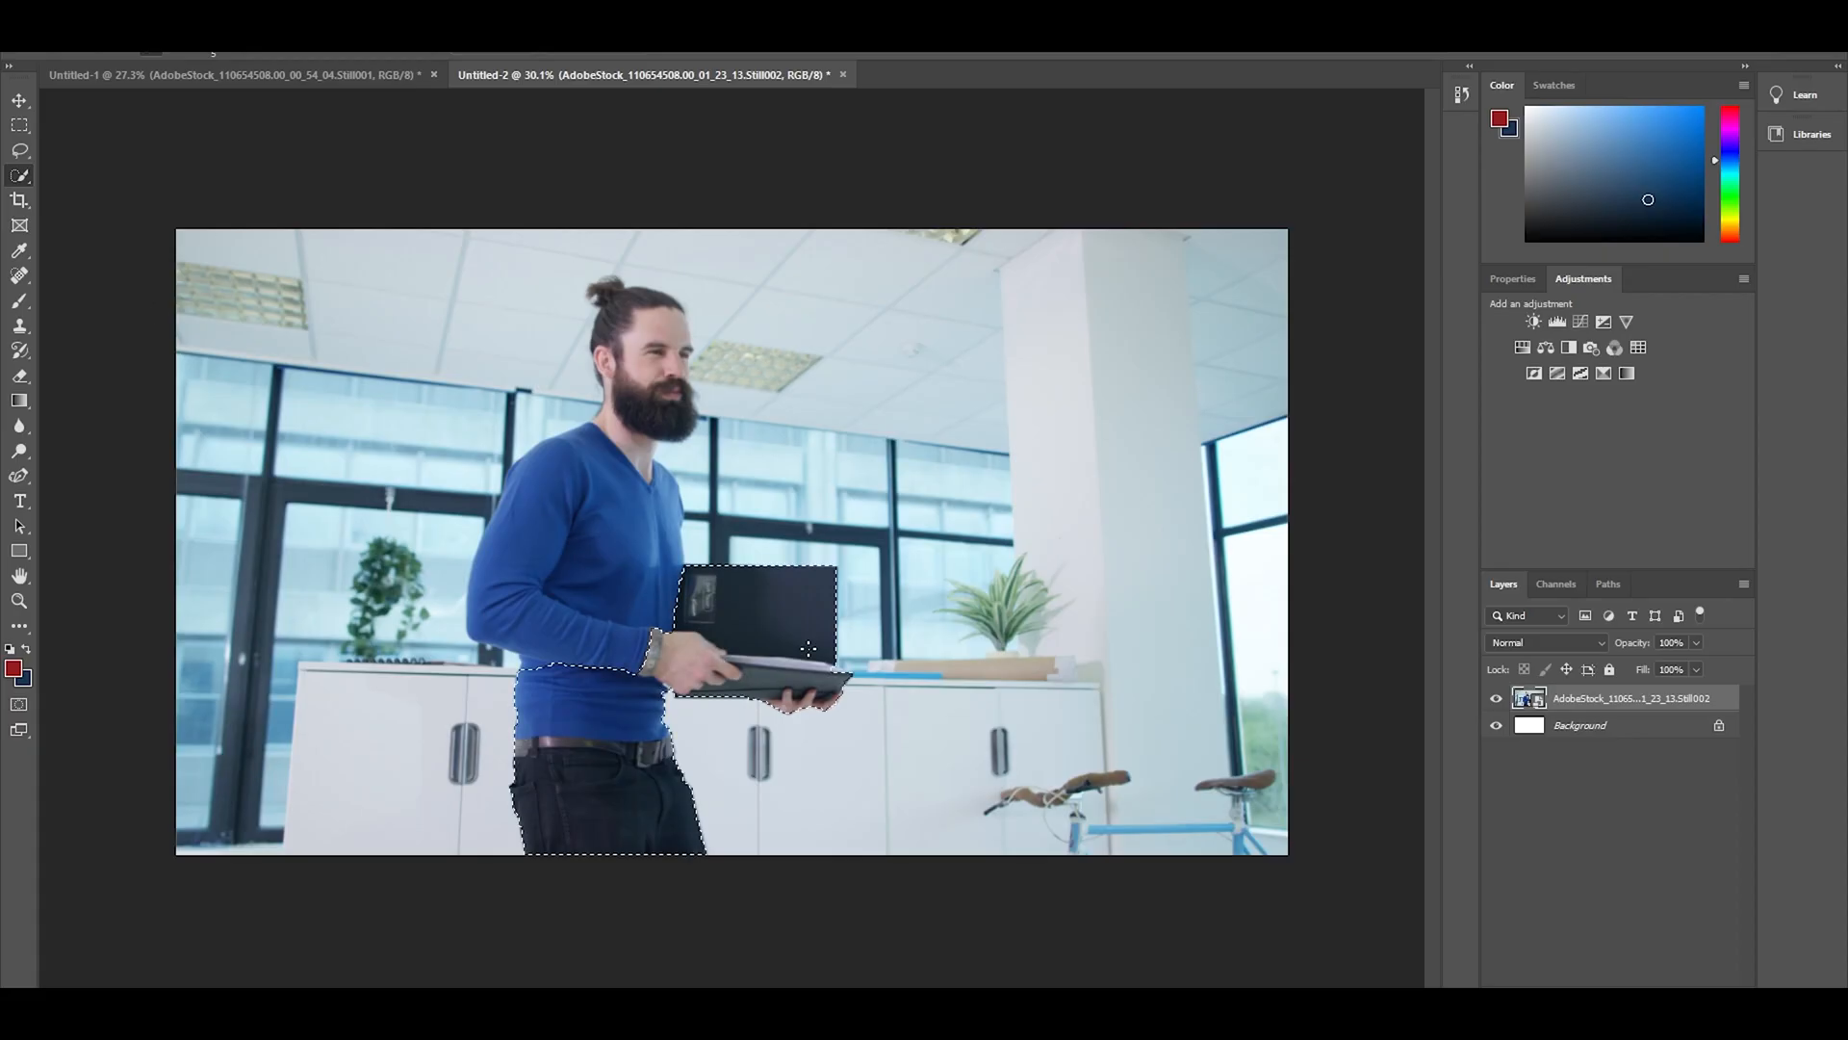
{"action": "scroll", "coordinate": [552, 470], "scroll_direction": "up", "scroll_amount": 10}
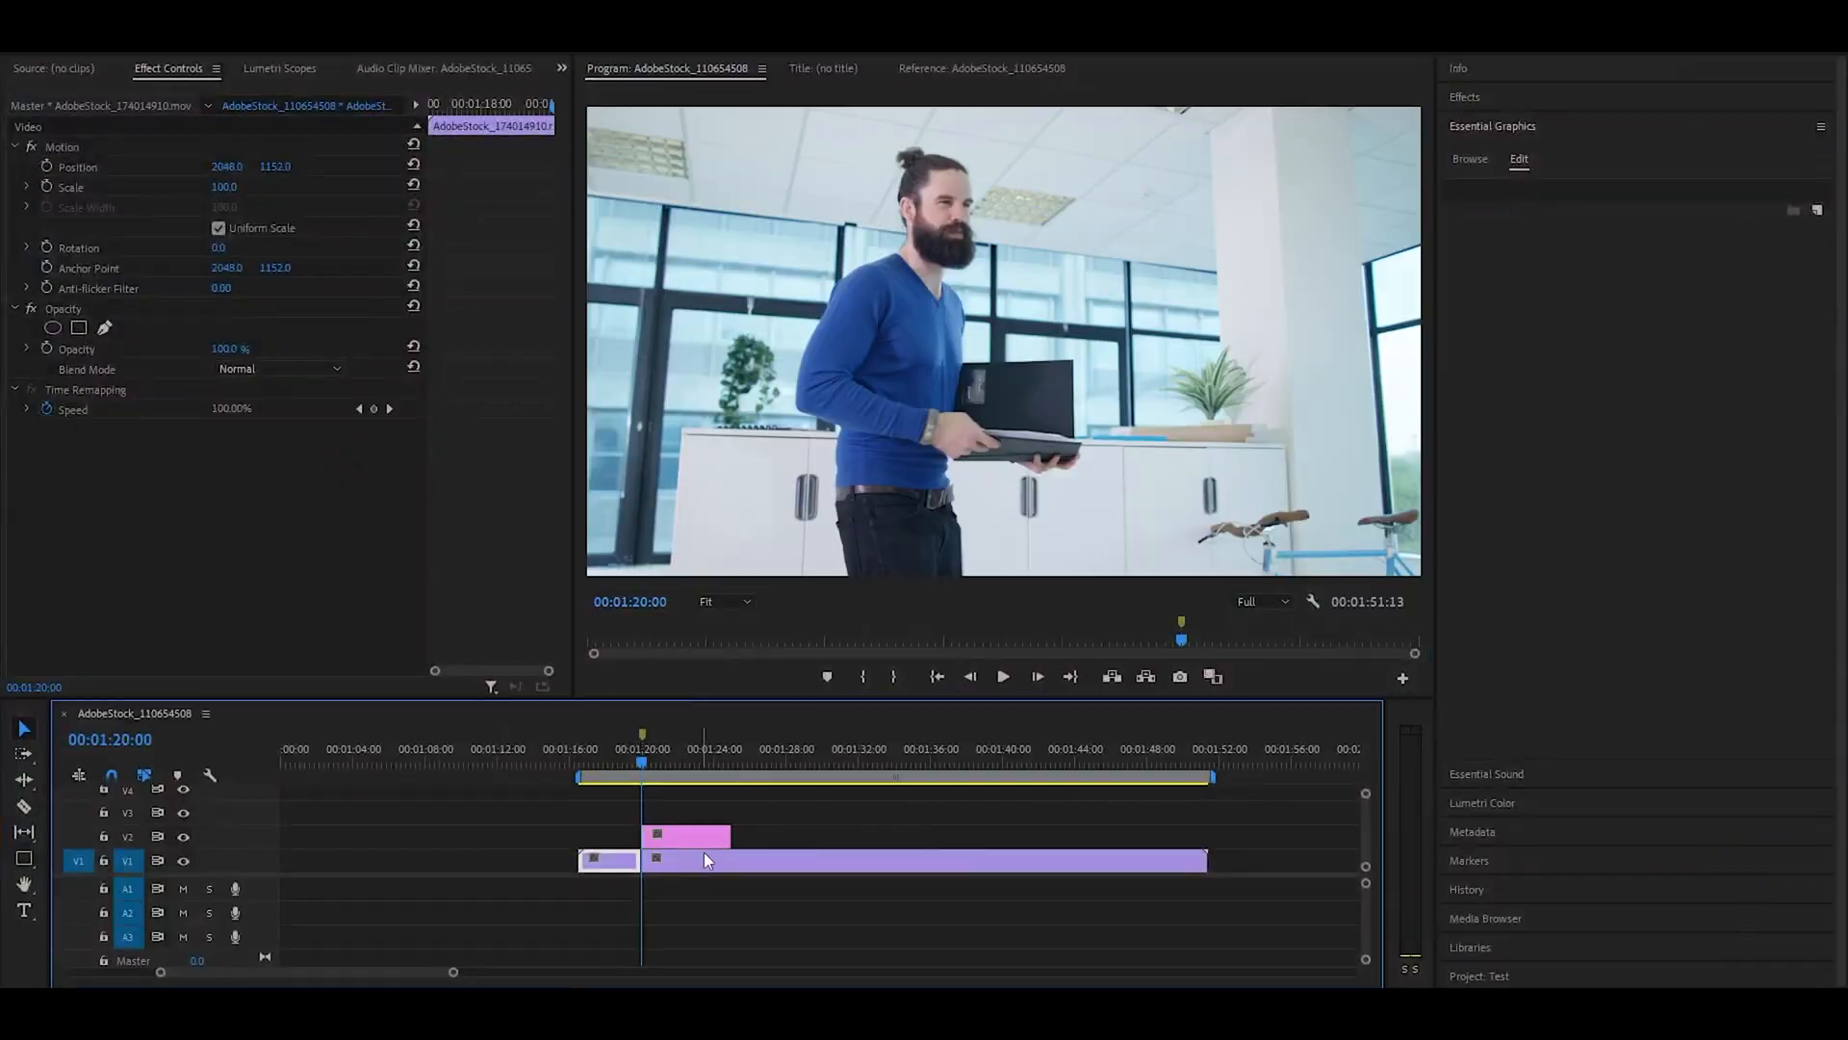
Move guy2.png and the V1 footage after the cut three frames earlier, to 00:01:19:29
{"action": "mouse_move", "coordinate": [640, 765]}
{"action": "left_mouse_down"}
{"action": "mouse_move", "coordinate": [664, 765]}
{"action": "mouse_move", "coordinate": [642, 776]}
{"action": "left_mouse_up"}
{"action": "key", "text": "="}
{"action": "key", "text": "="}
{"action": "key", "text": "="}
{"action": "left_click", "coordinate": [794, 837]}
{"action": "key", "text": "="}
{"action": "key", "text": "="}
{"action": "key", "text": "Left"}
{"action": "key", "text": "Left"}
{"action": "key", "text": "Left"}
{"action": "left_click", "coordinate": [828, 859], "text": "shift"}
{"action": "left_click_drag", "start_coordinate": [828, 860], "coordinate": [818, 860]}
{"action": "left_click", "coordinate": [809, 777]}
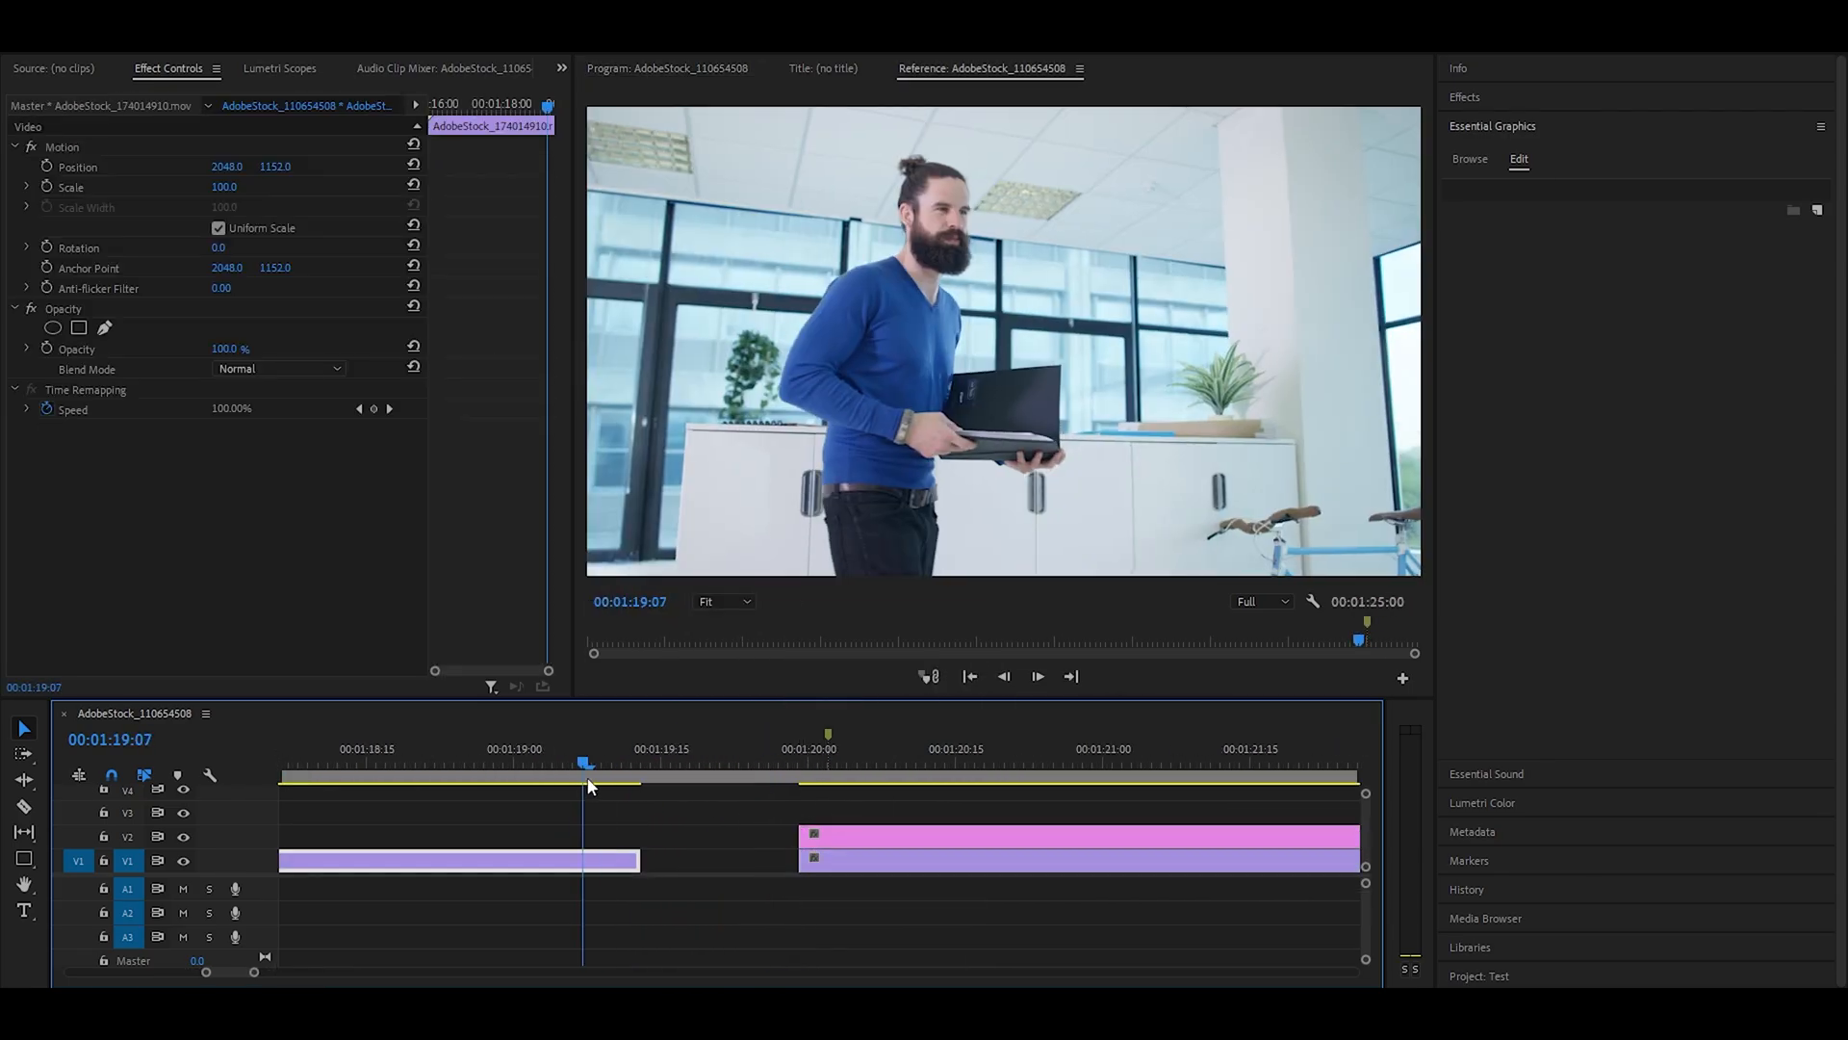
Align the first V1 clip's end with guy2.png's start at 00:01:20:01 and add a frame hold to the V1 footage there
{"action": "left_click", "coordinate": [829, 862]}
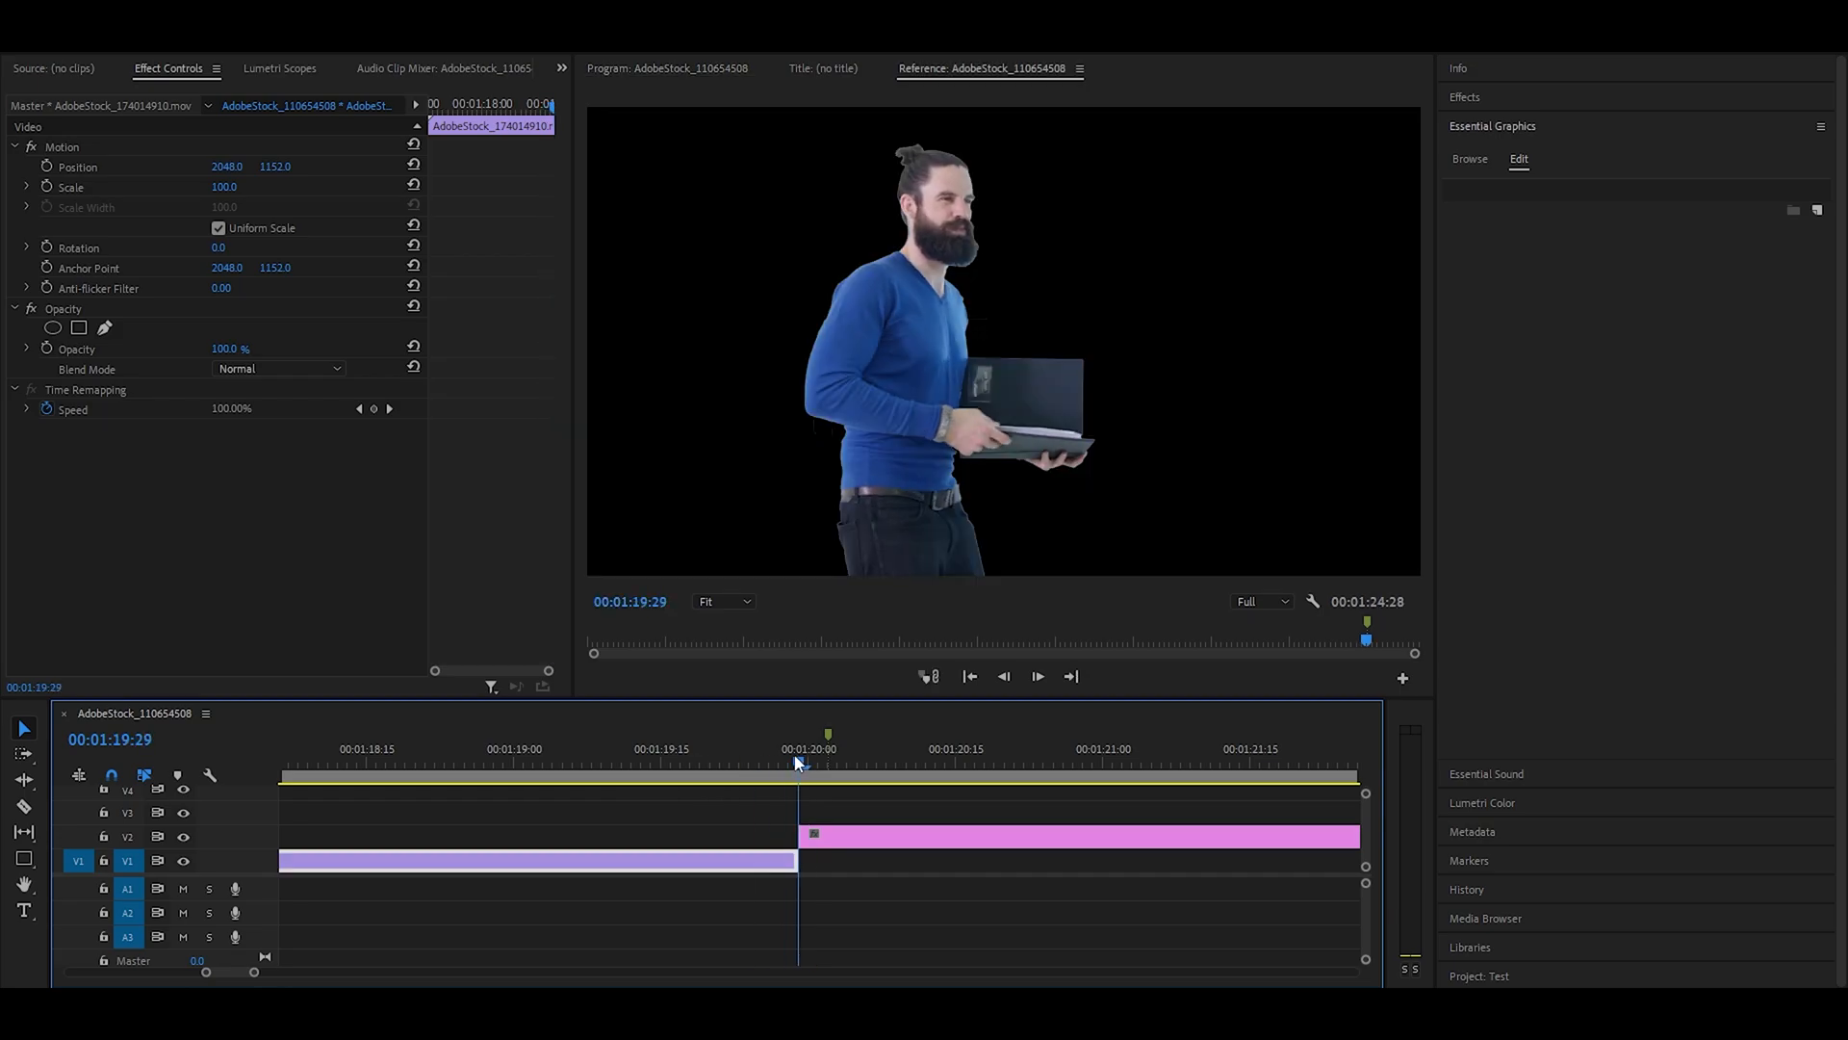
{"action": "left_click_drag", "start_coordinate": [796, 759], "coordinate": [800, 764]}
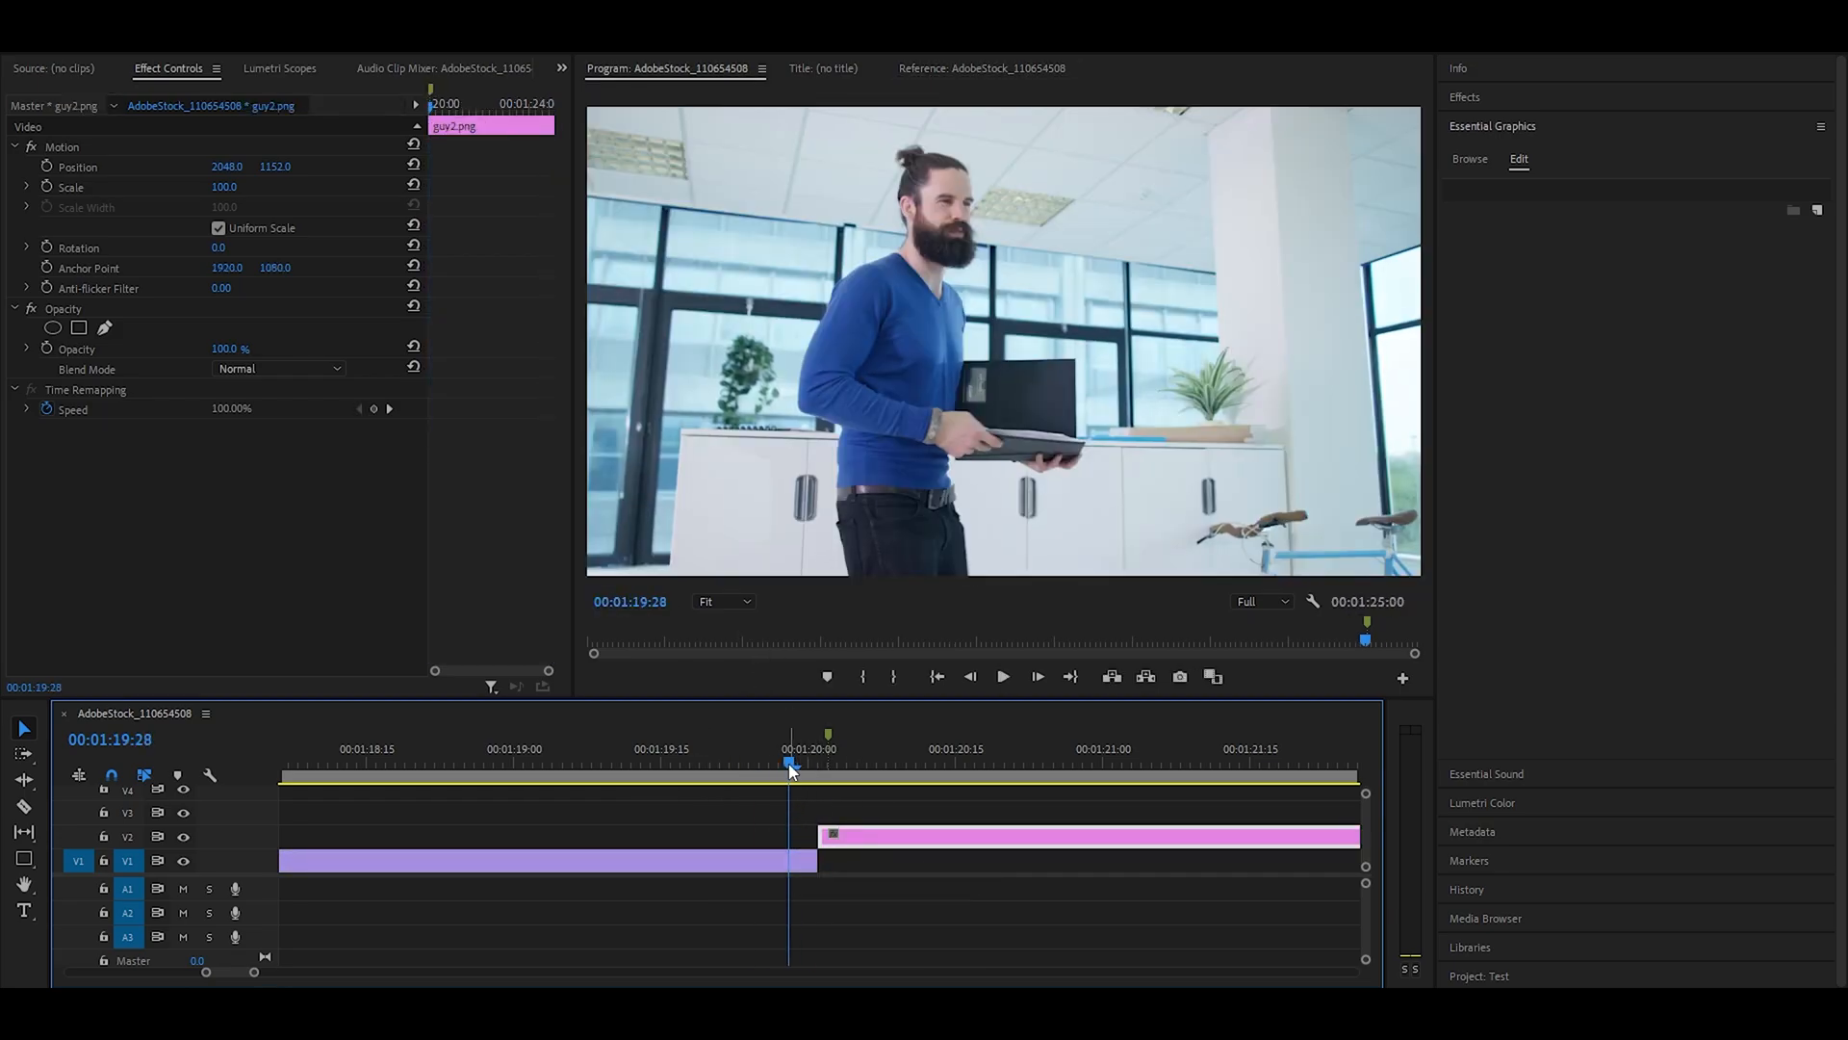
{"action": "left_click_drag", "start_coordinate": [788, 764], "coordinate": [817, 764]}
{"action": "right_click", "coordinate": [816, 859]}
{"action": "left_click", "coordinate": [857, 701]}
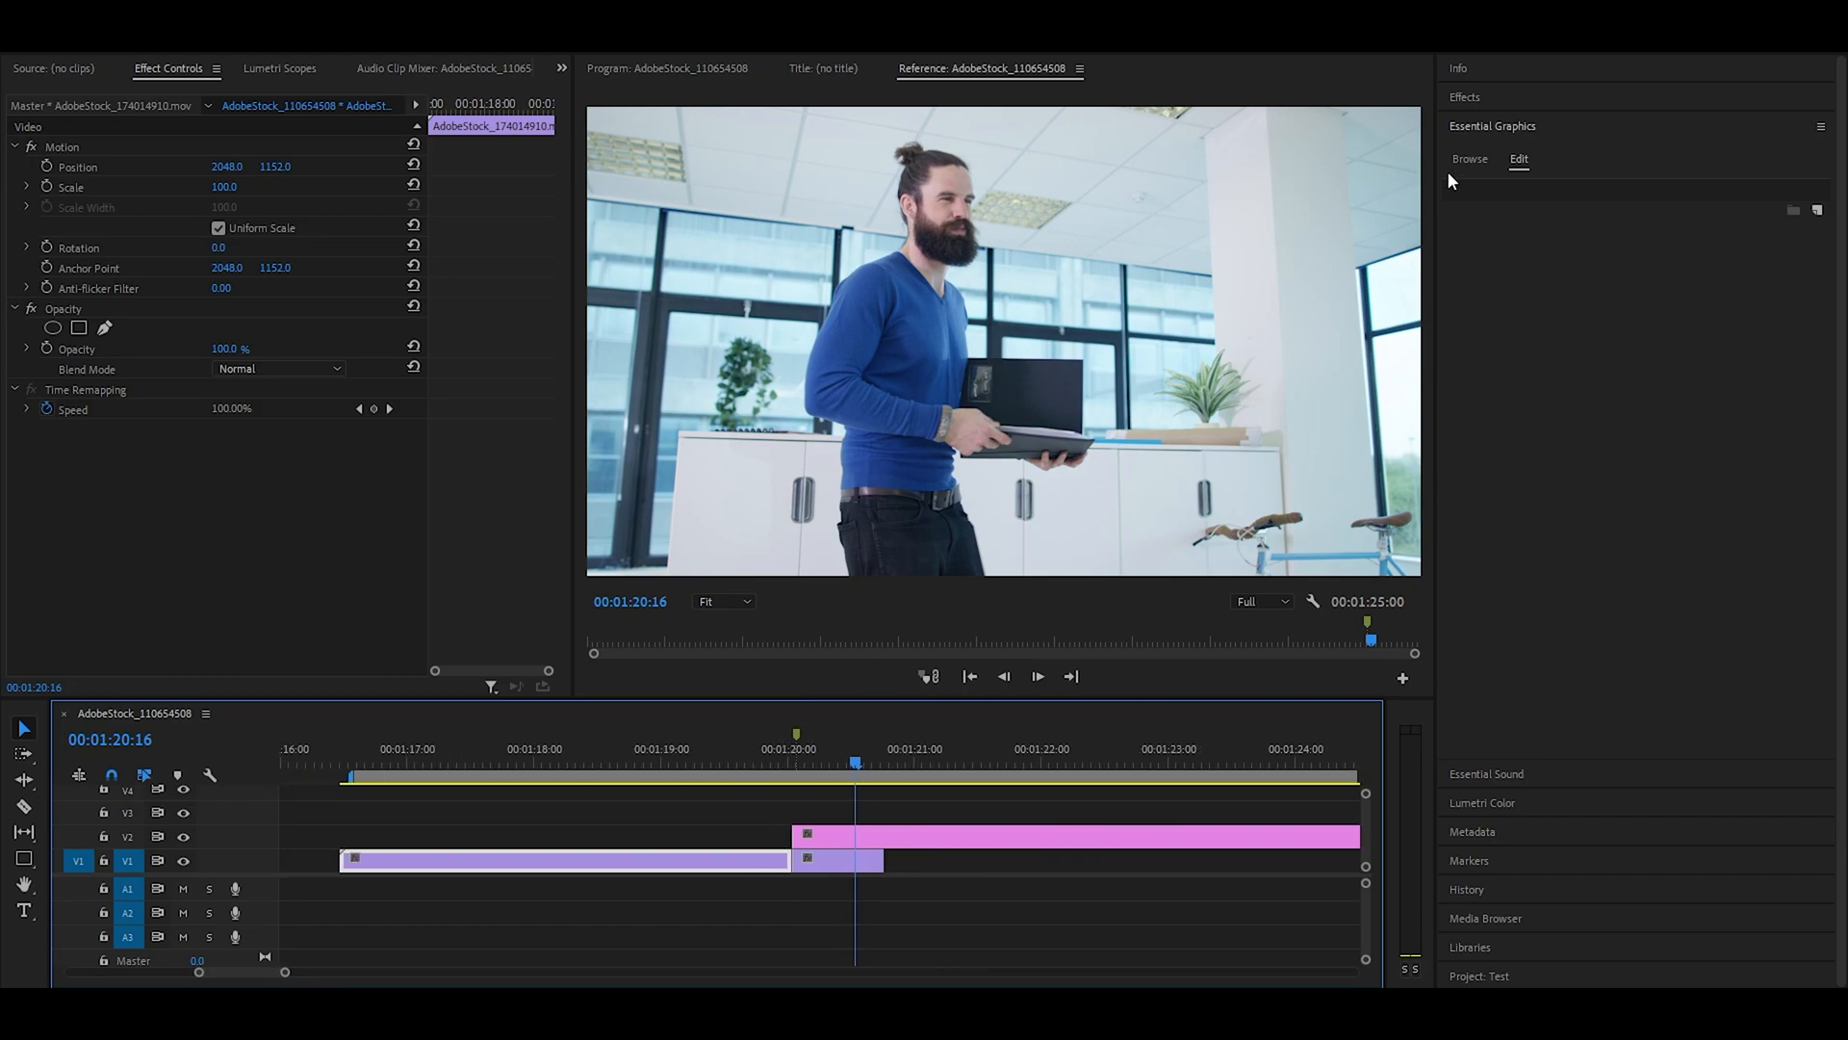
Apply the Threshold effect to the guy2.png cut-out on V2
{"action": "left_click", "coordinate": [1498, 96]}
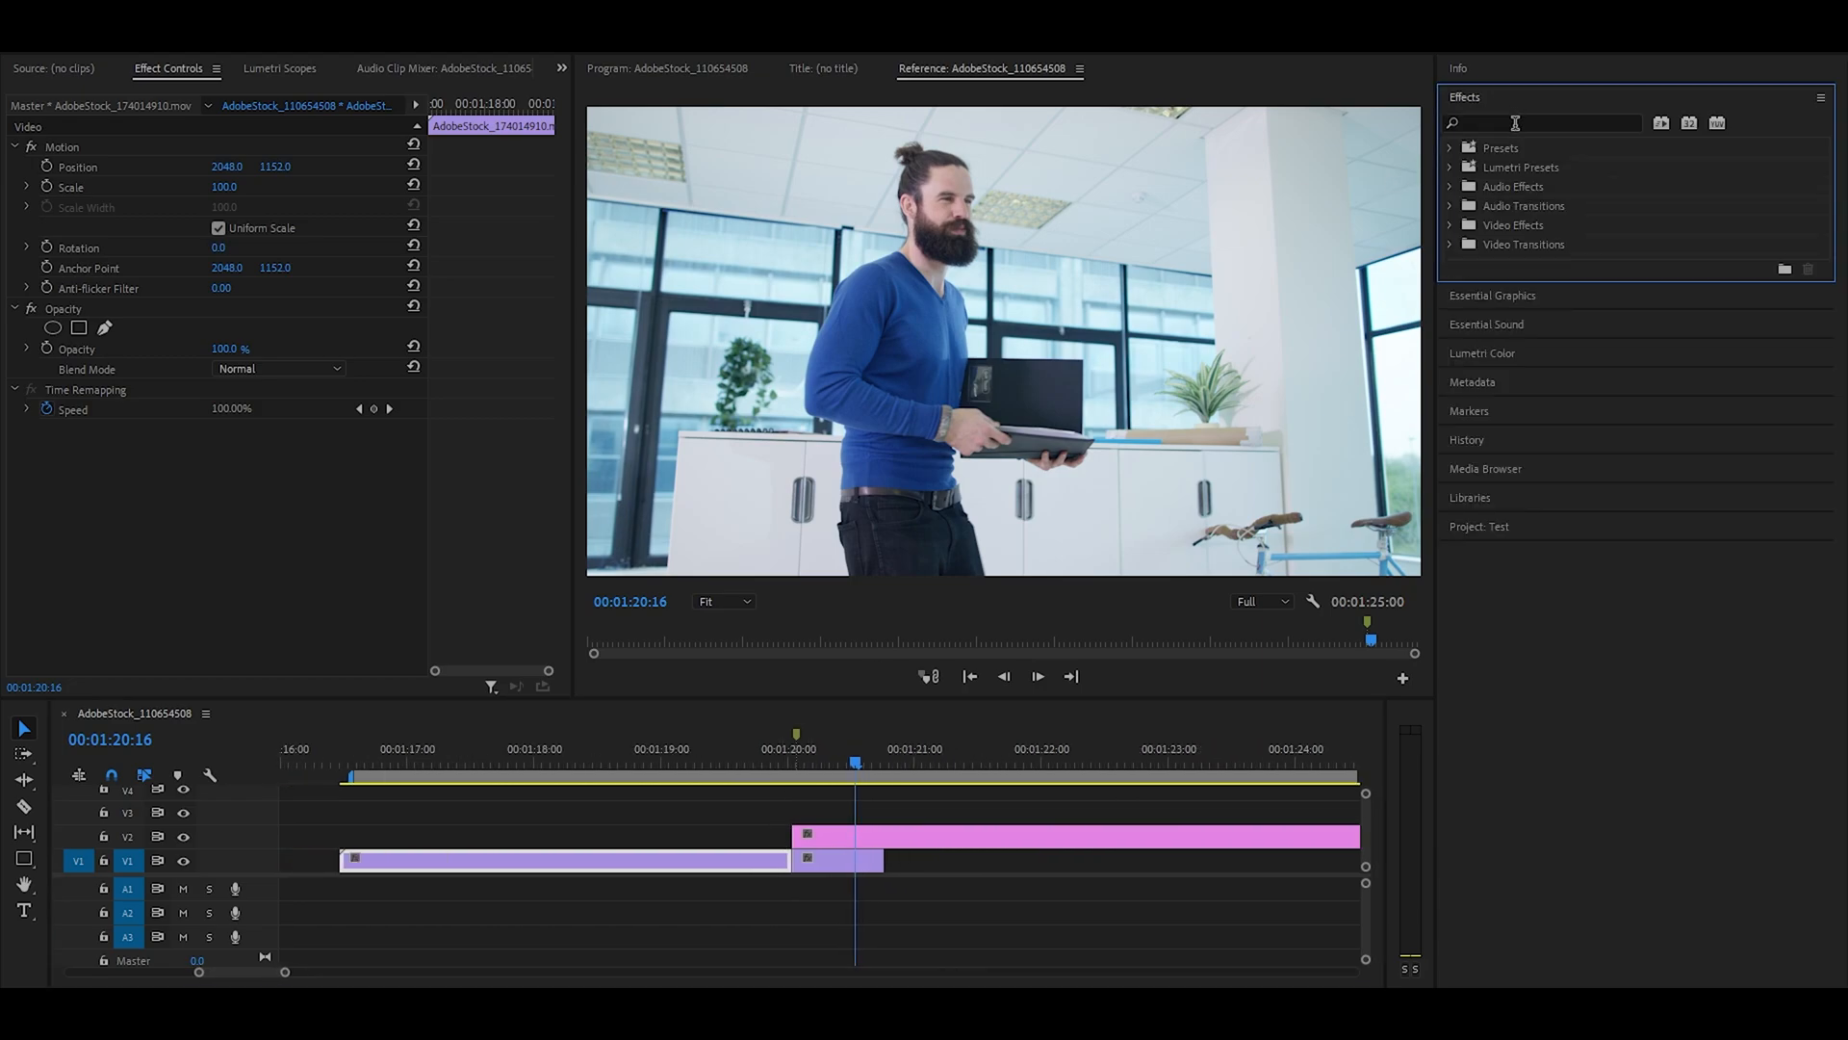
{"action": "left_click", "coordinate": [1515, 123]}
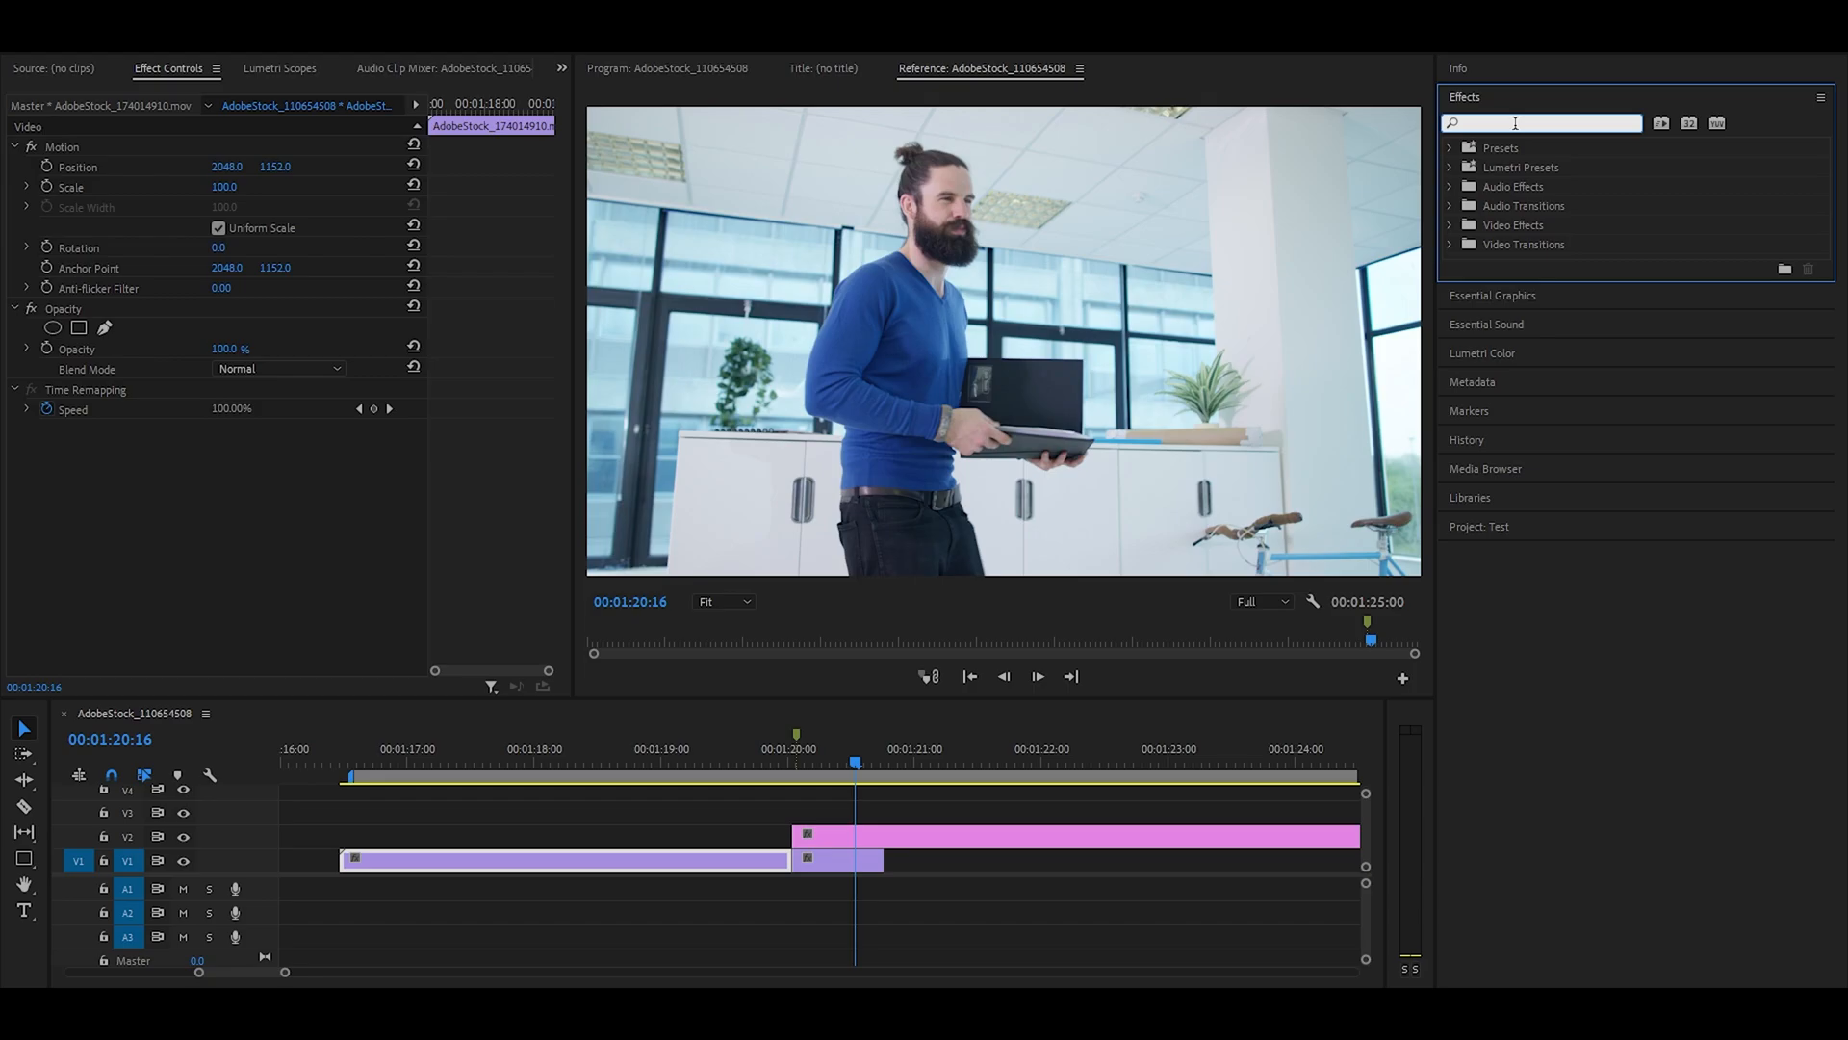
{"action": "type", "text": "thres"}
{"action": "left_click_drag", "start_coordinate": [1529, 265], "coordinate": [895, 835]}
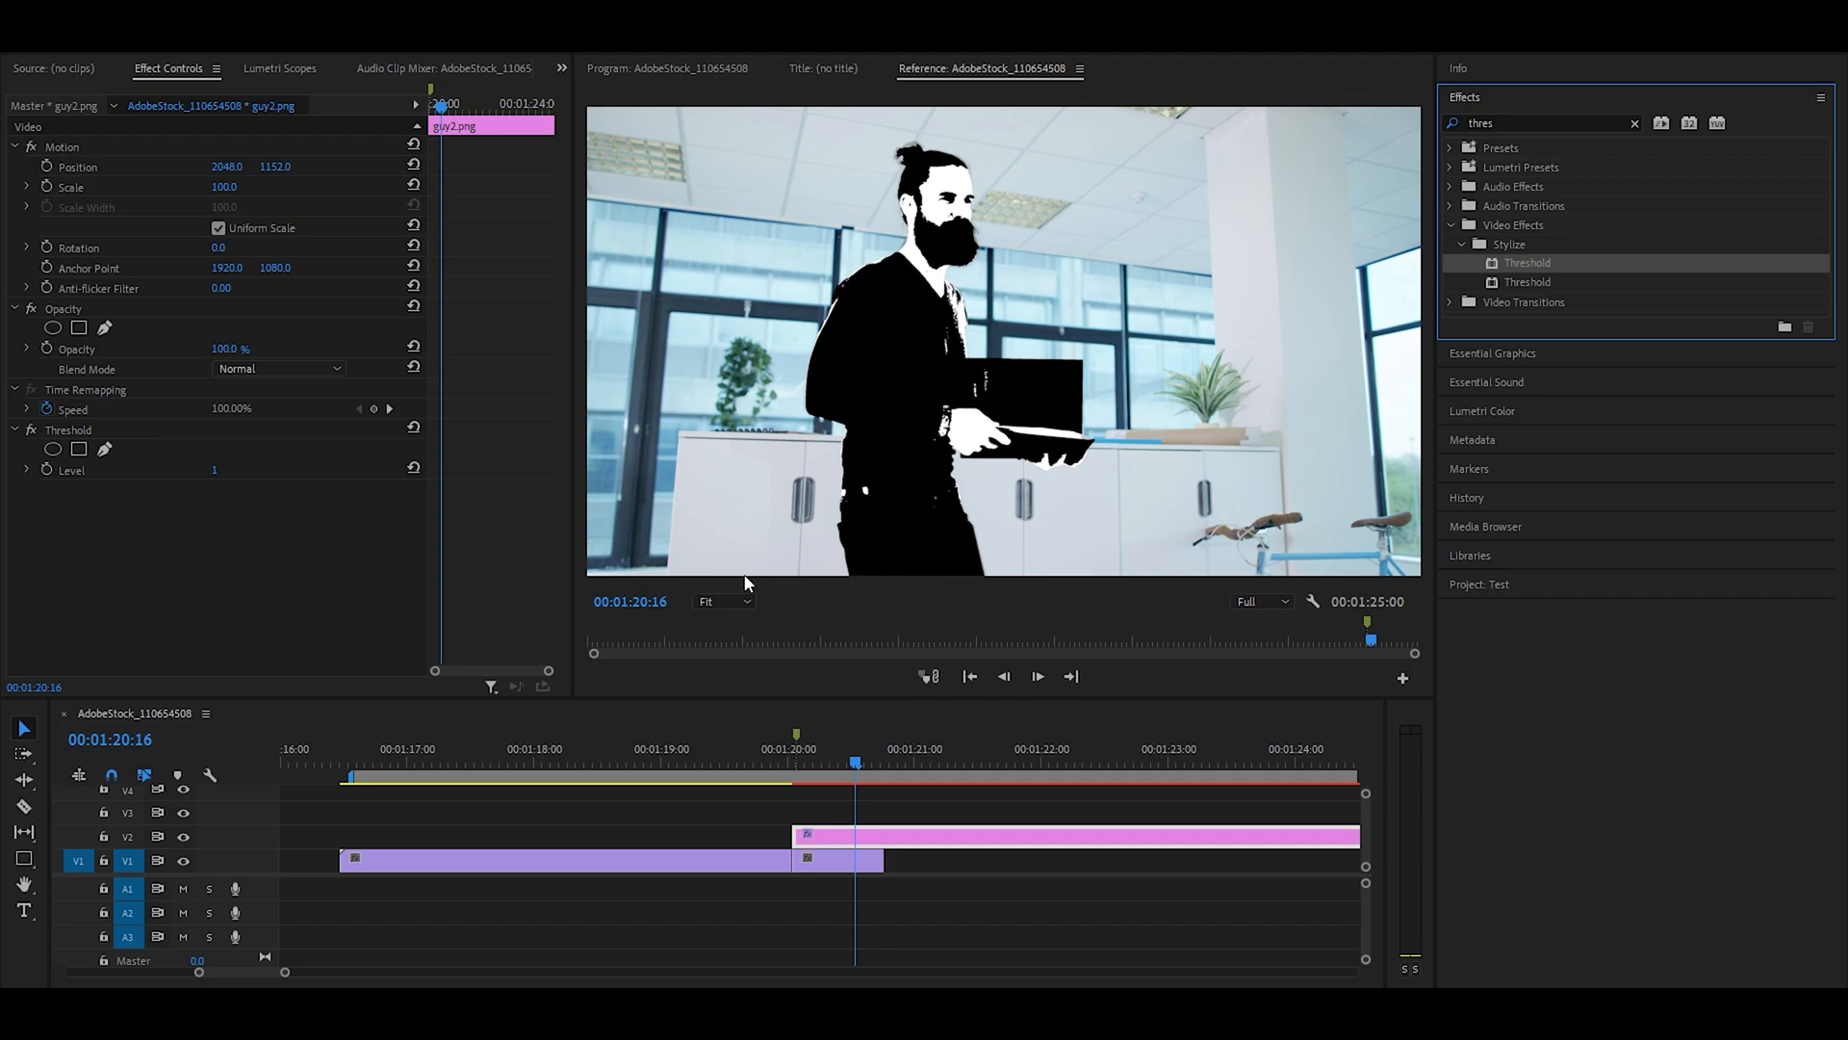
Set the preview resolution to 1/16 and guy2.png's Threshold Level to 1
{"action": "left_click", "coordinate": [1263, 603]}
{"action": "left_click", "coordinate": [1262, 704]}
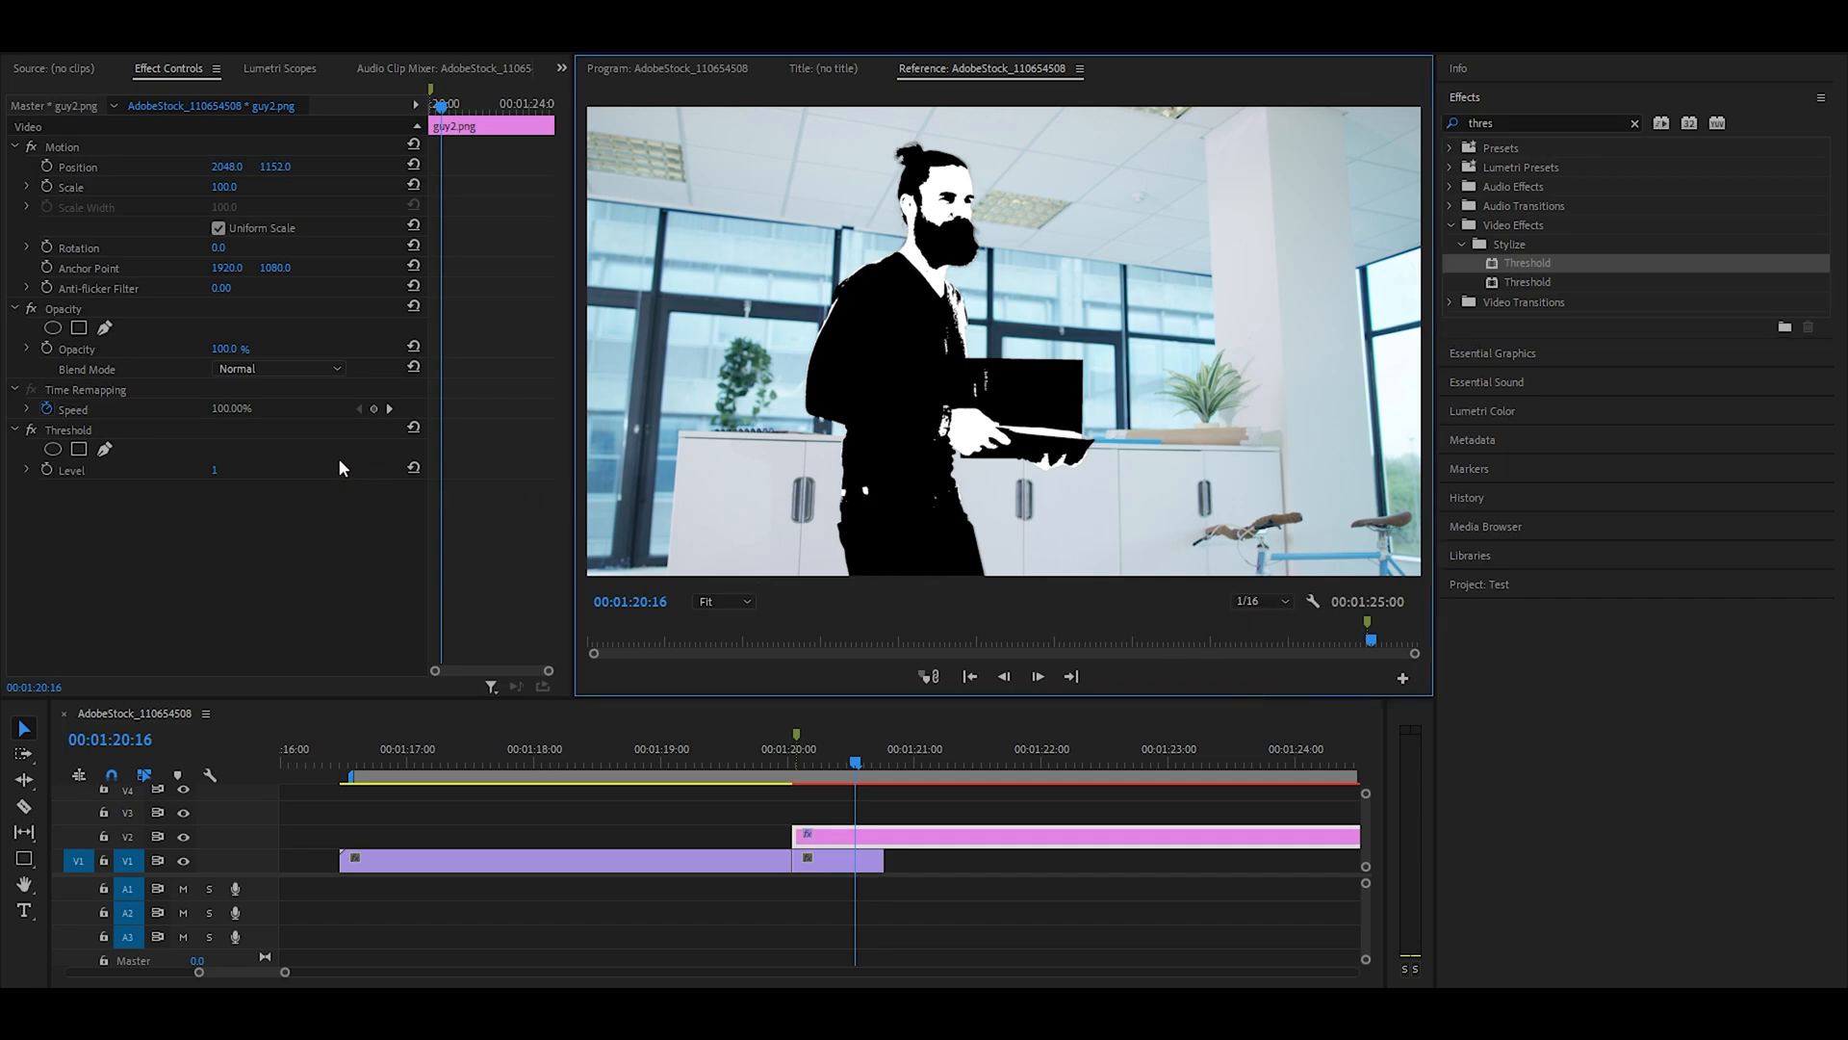
{"action": "left_click", "coordinate": [213, 473]}
{"action": "type", "text": "1"}
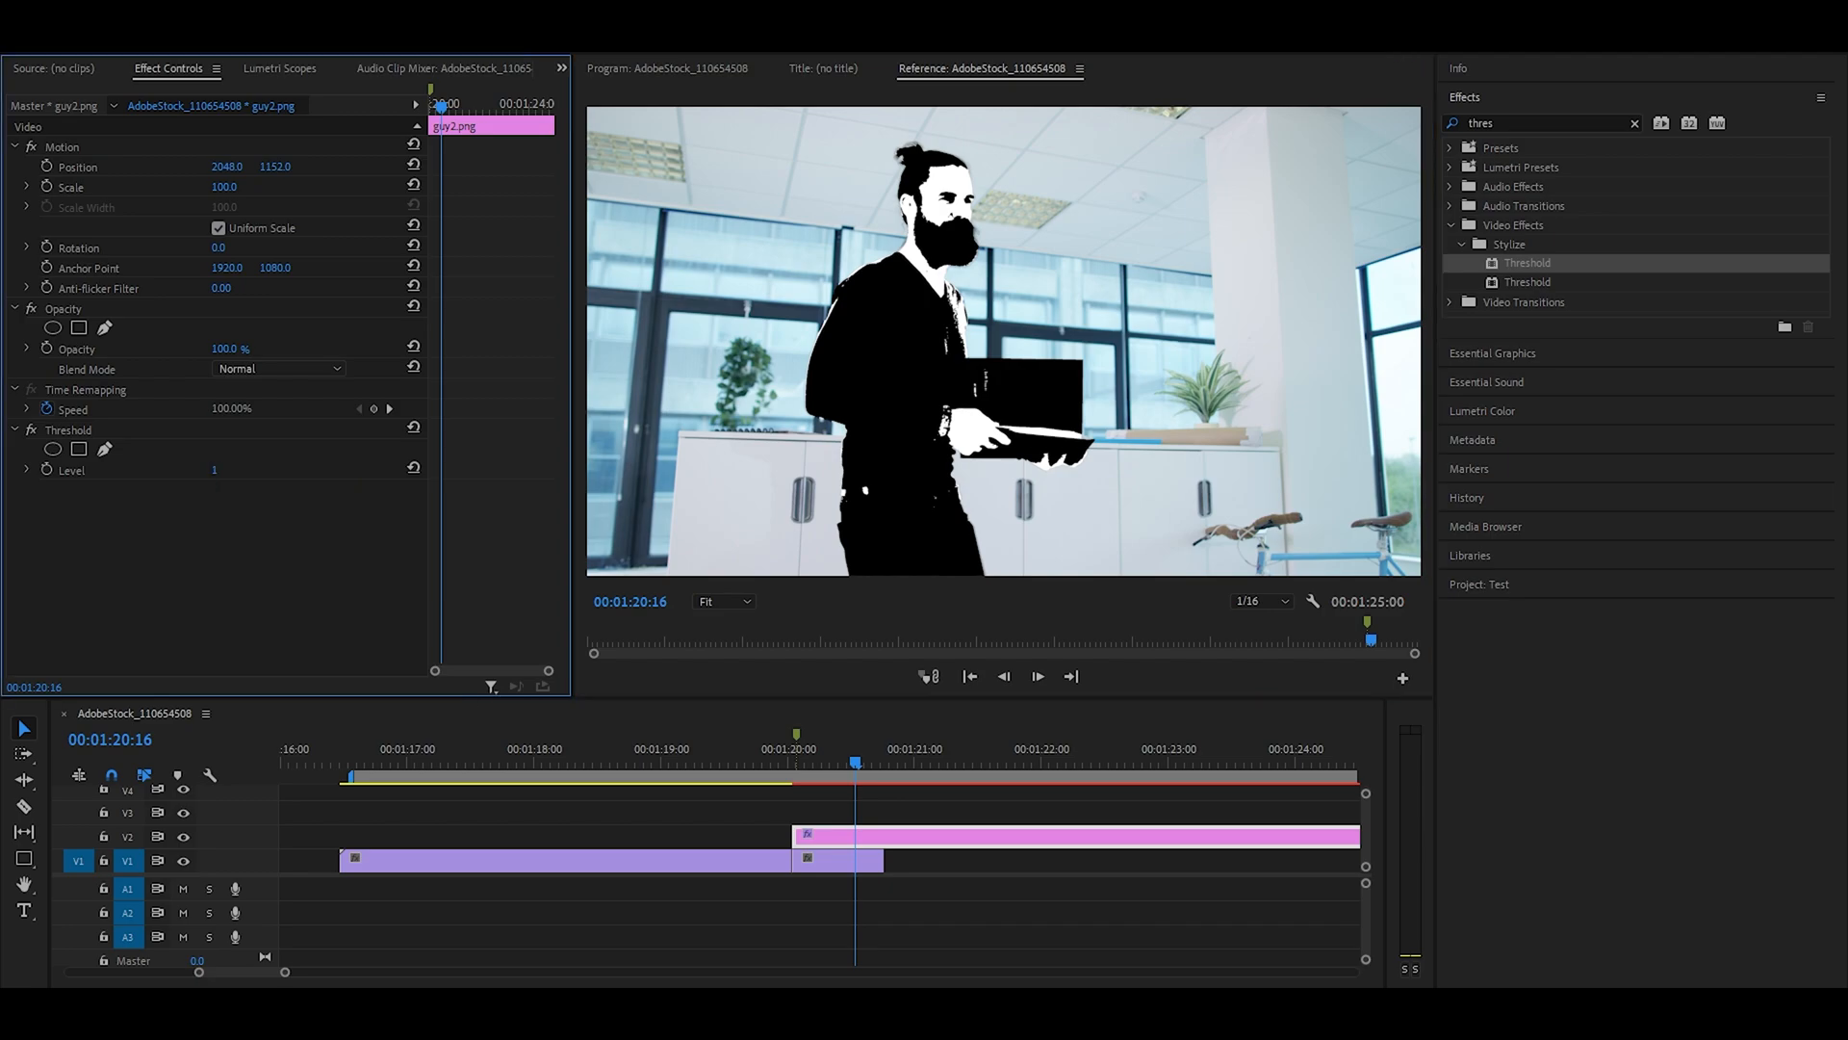
Lower guy2.png's Threshold Level to roughly a third of its range and set the preview resolution to Full
{"action": "left_click", "coordinate": [27, 470]}
{"action": "left_click_drag", "start_coordinate": [219, 514], "coordinate": [195, 510]}
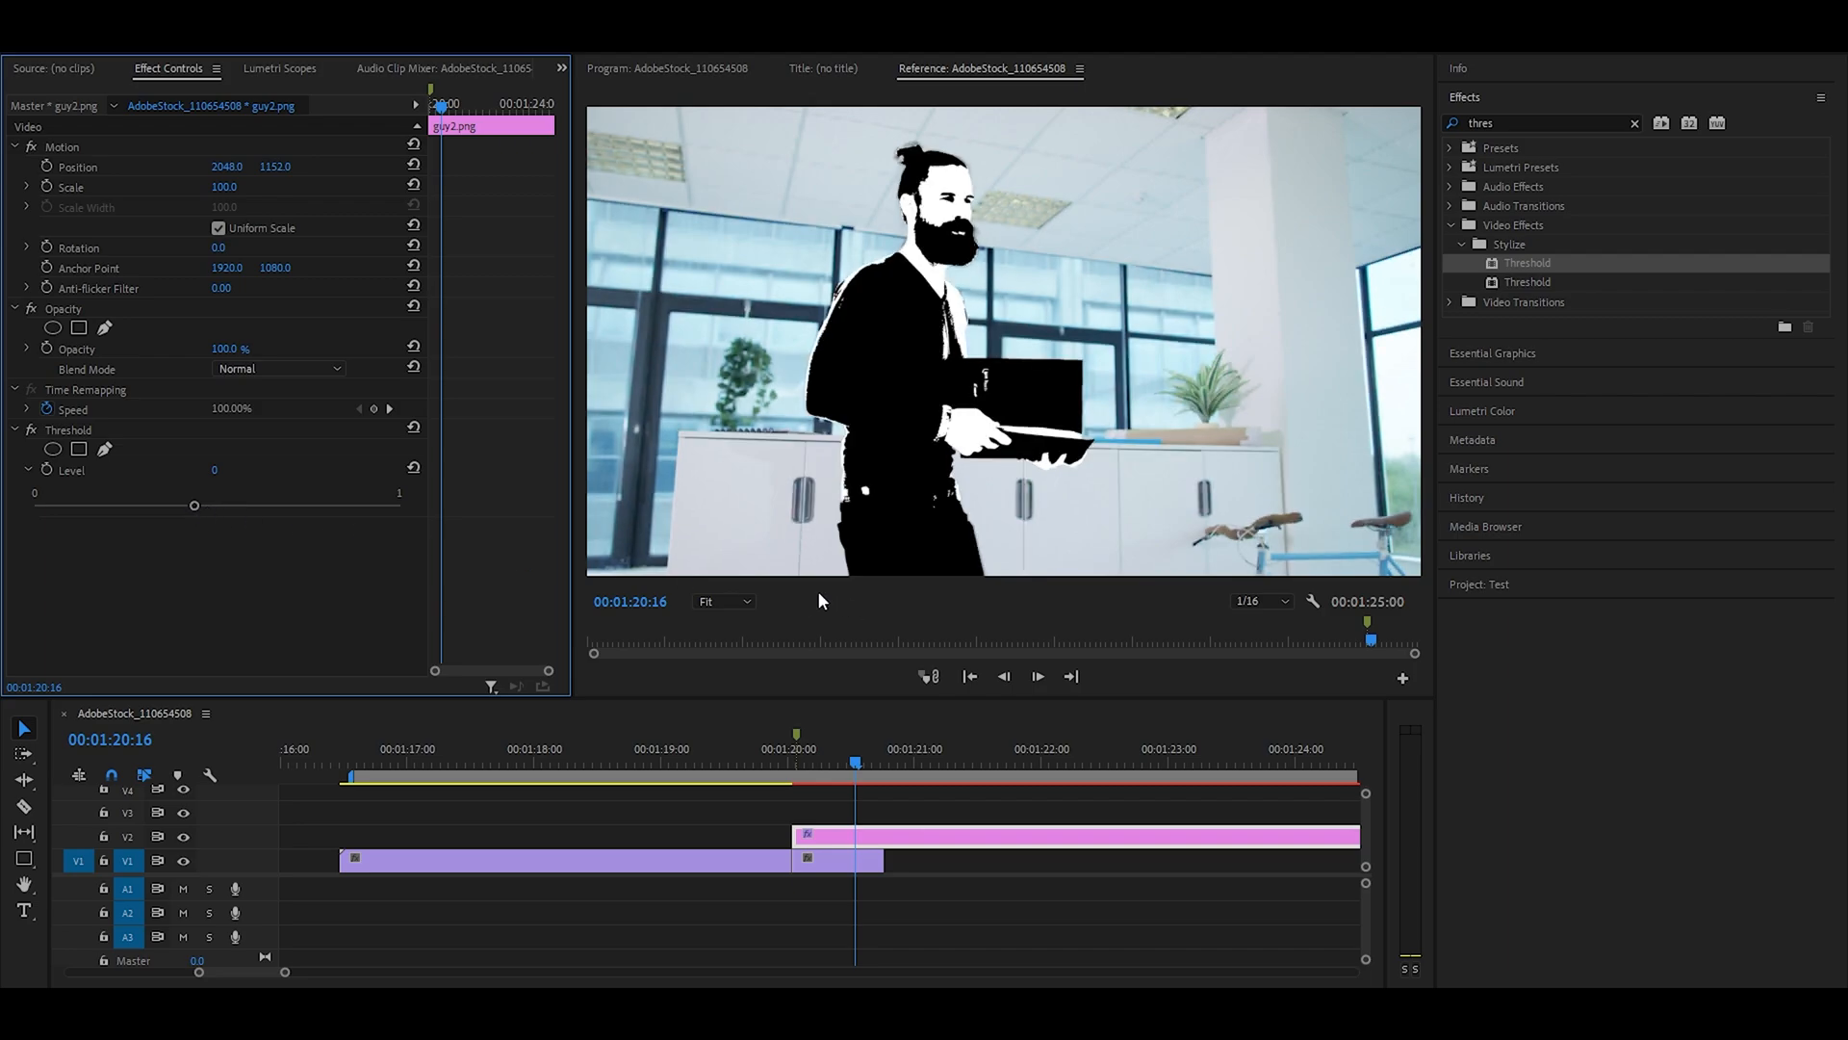
{"action": "left_click_drag", "start_coordinate": [215, 500], "coordinate": [177, 505]}
{"action": "left_click", "coordinate": [1251, 601]}
{"action": "left_click", "coordinate": [1268, 631]}
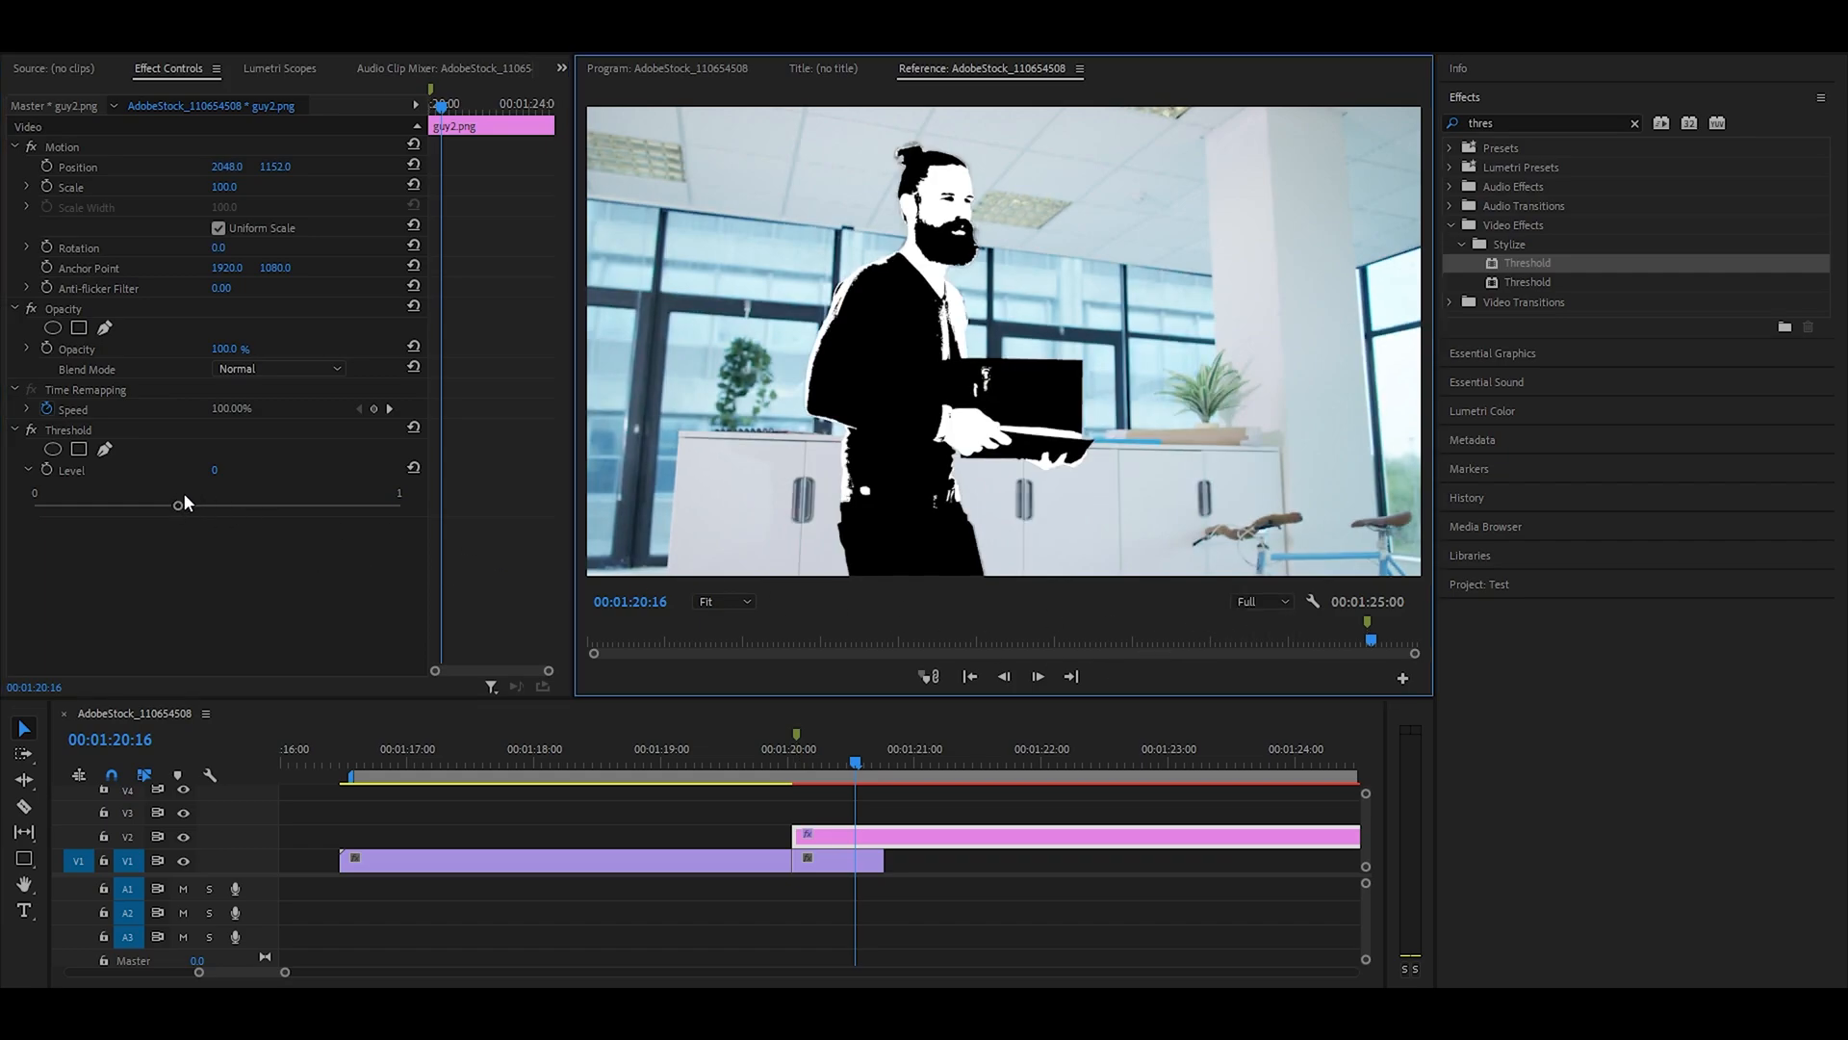
{"action": "mouse_move", "coordinate": [177, 505]}
{"action": "left_mouse_down"}
{"action": "mouse_move", "coordinate": [299, 516]}
{"action": "mouse_move", "coordinate": [110, 502]}
{"action": "mouse_move", "coordinate": [327, 518]}
{"action": "mouse_move", "coordinate": [293, 511]}
{"action": "mouse_move", "coordinate": [246, 511]}
{"action": "mouse_move", "coordinate": [434, 548]}
{"action": "mouse_move", "coordinate": [127, 511]}
{"action": "mouse_move", "coordinate": [162, 514]}
{"action": "left_mouse_up"}
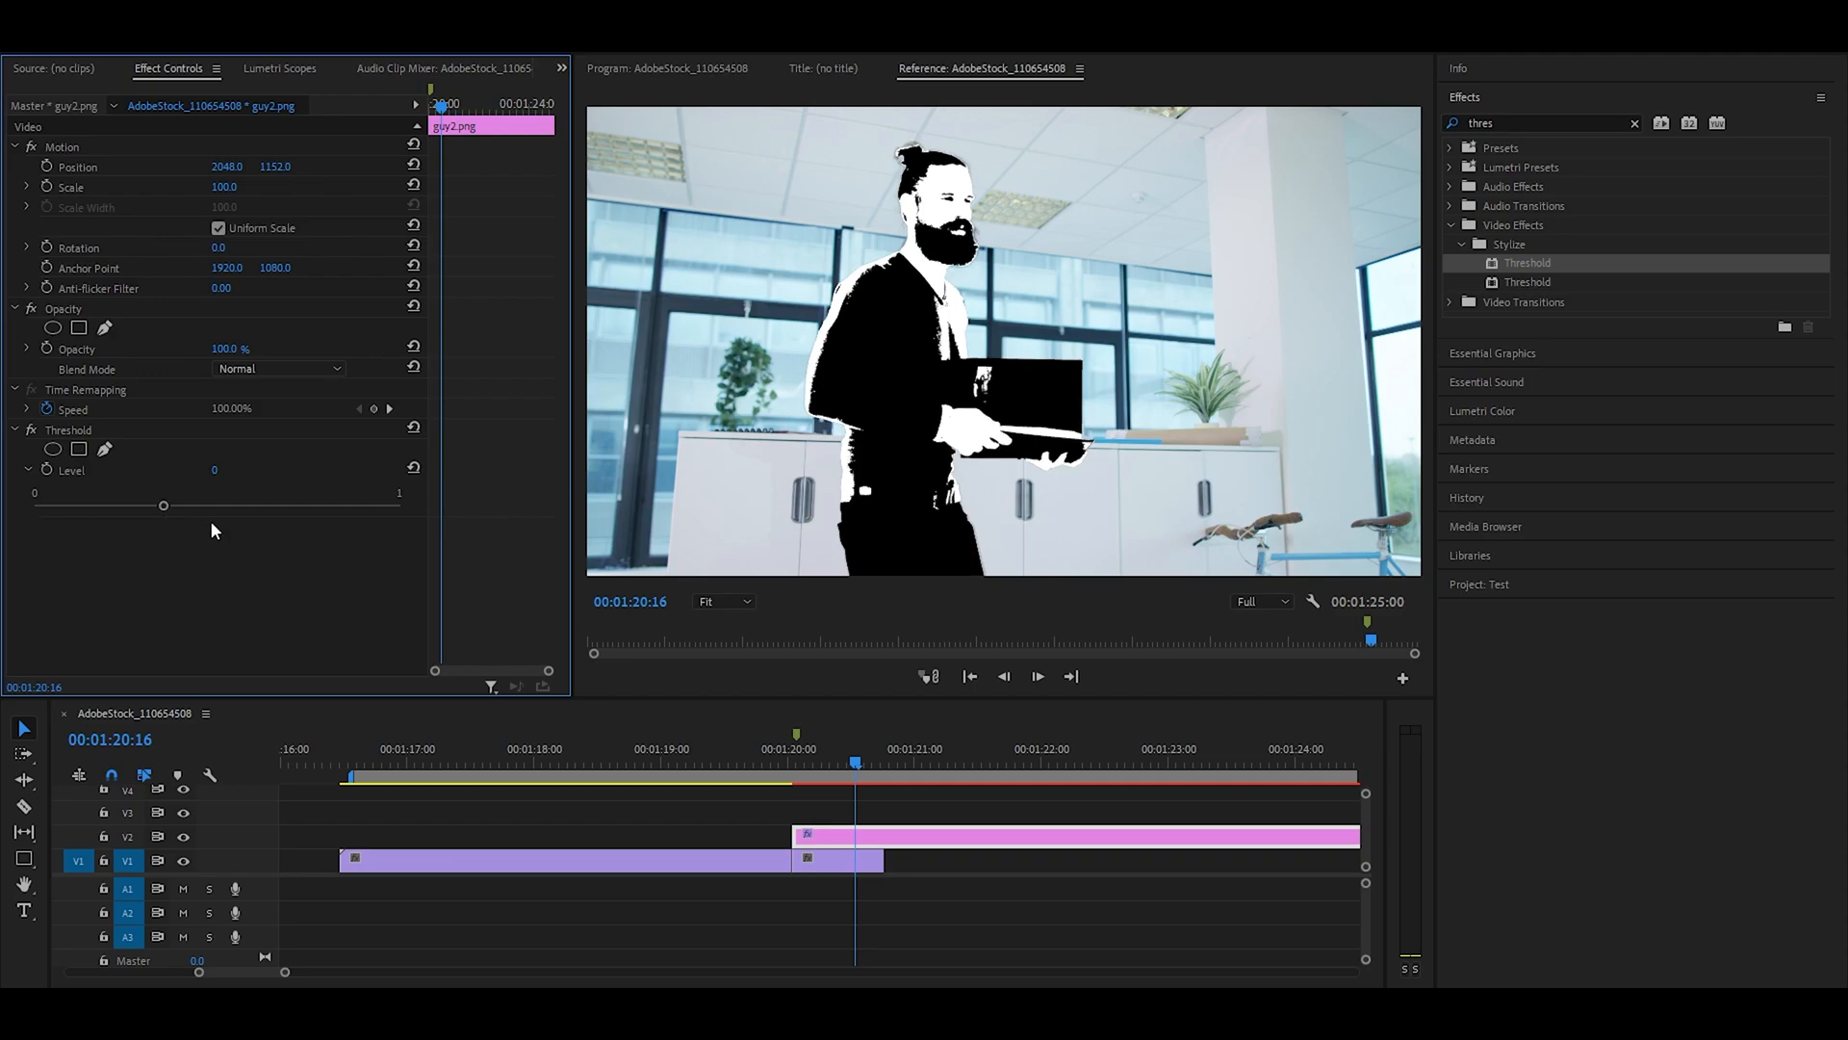
Apply Drop Shadow to guy2.png with 100% opacity and a distance of 20
{"action": "left_click", "coordinate": [1504, 125]}
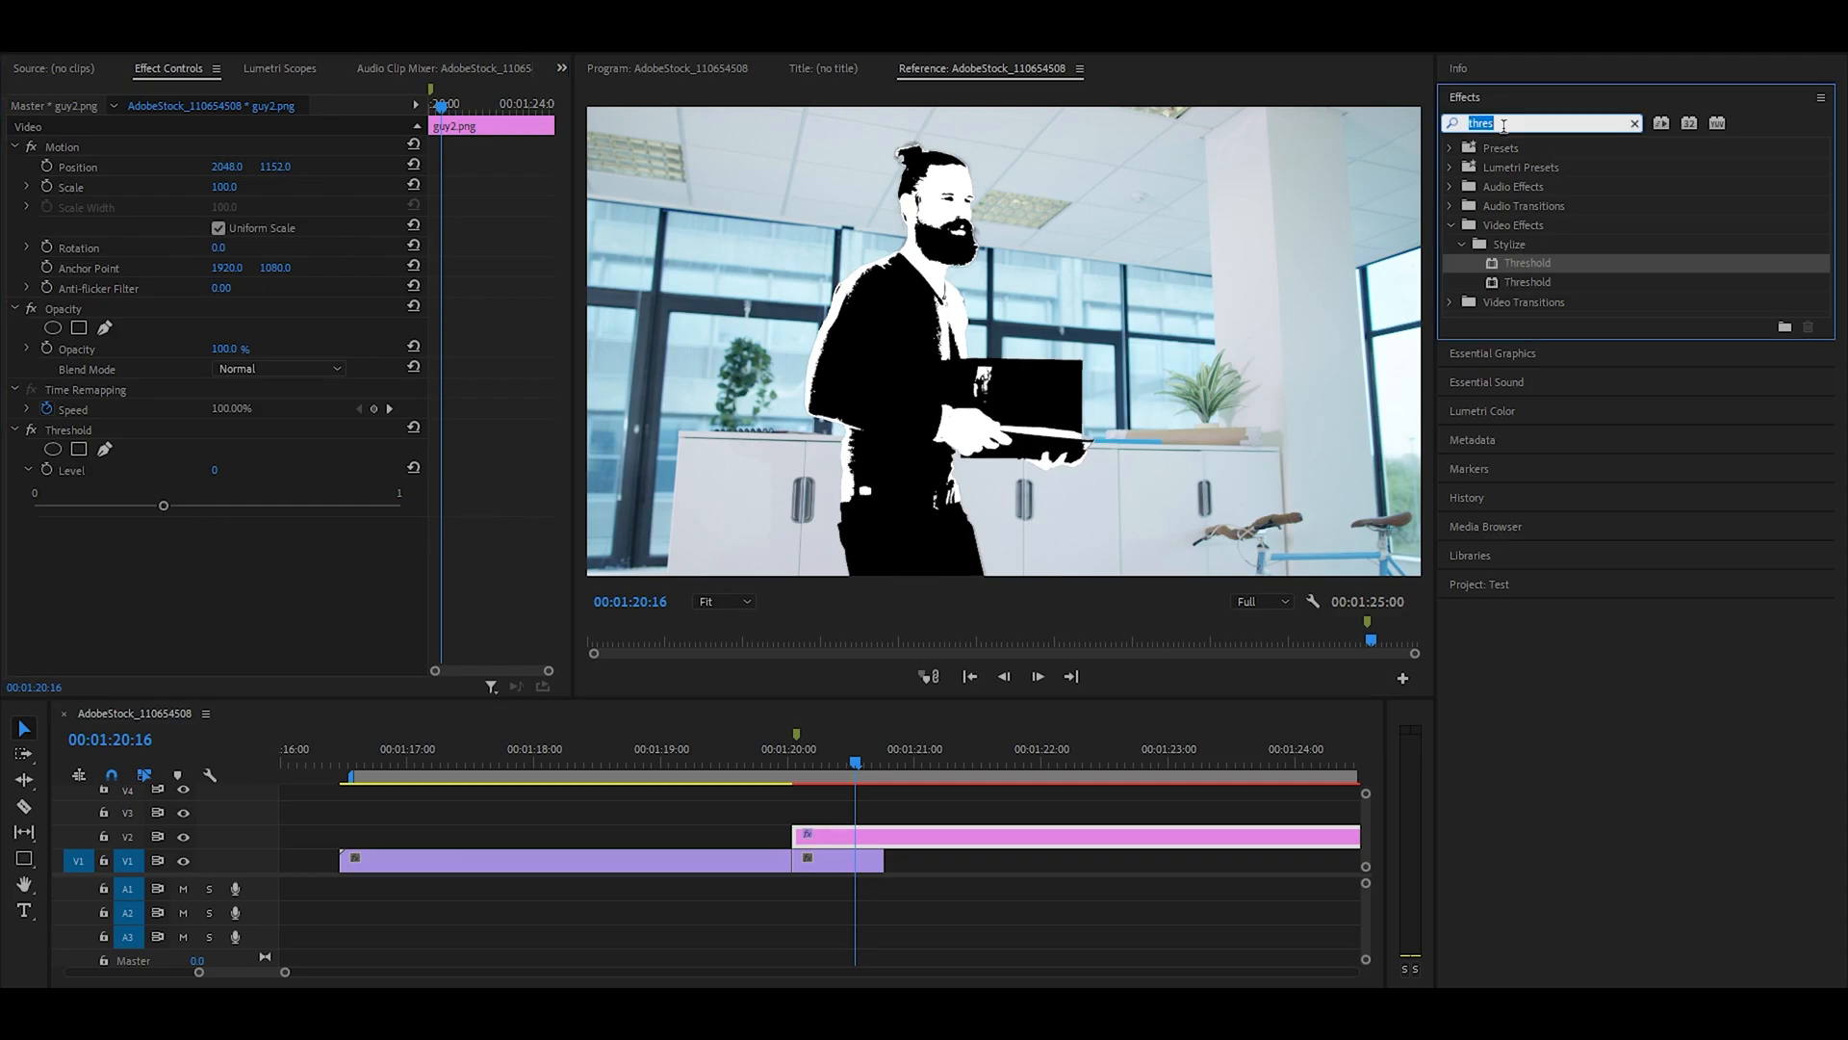
{"action": "type", "text": "drop sh"}
{"action": "left_click_drag", "start_coordinate": [1523, 265], "coordinate": [866, 841]}
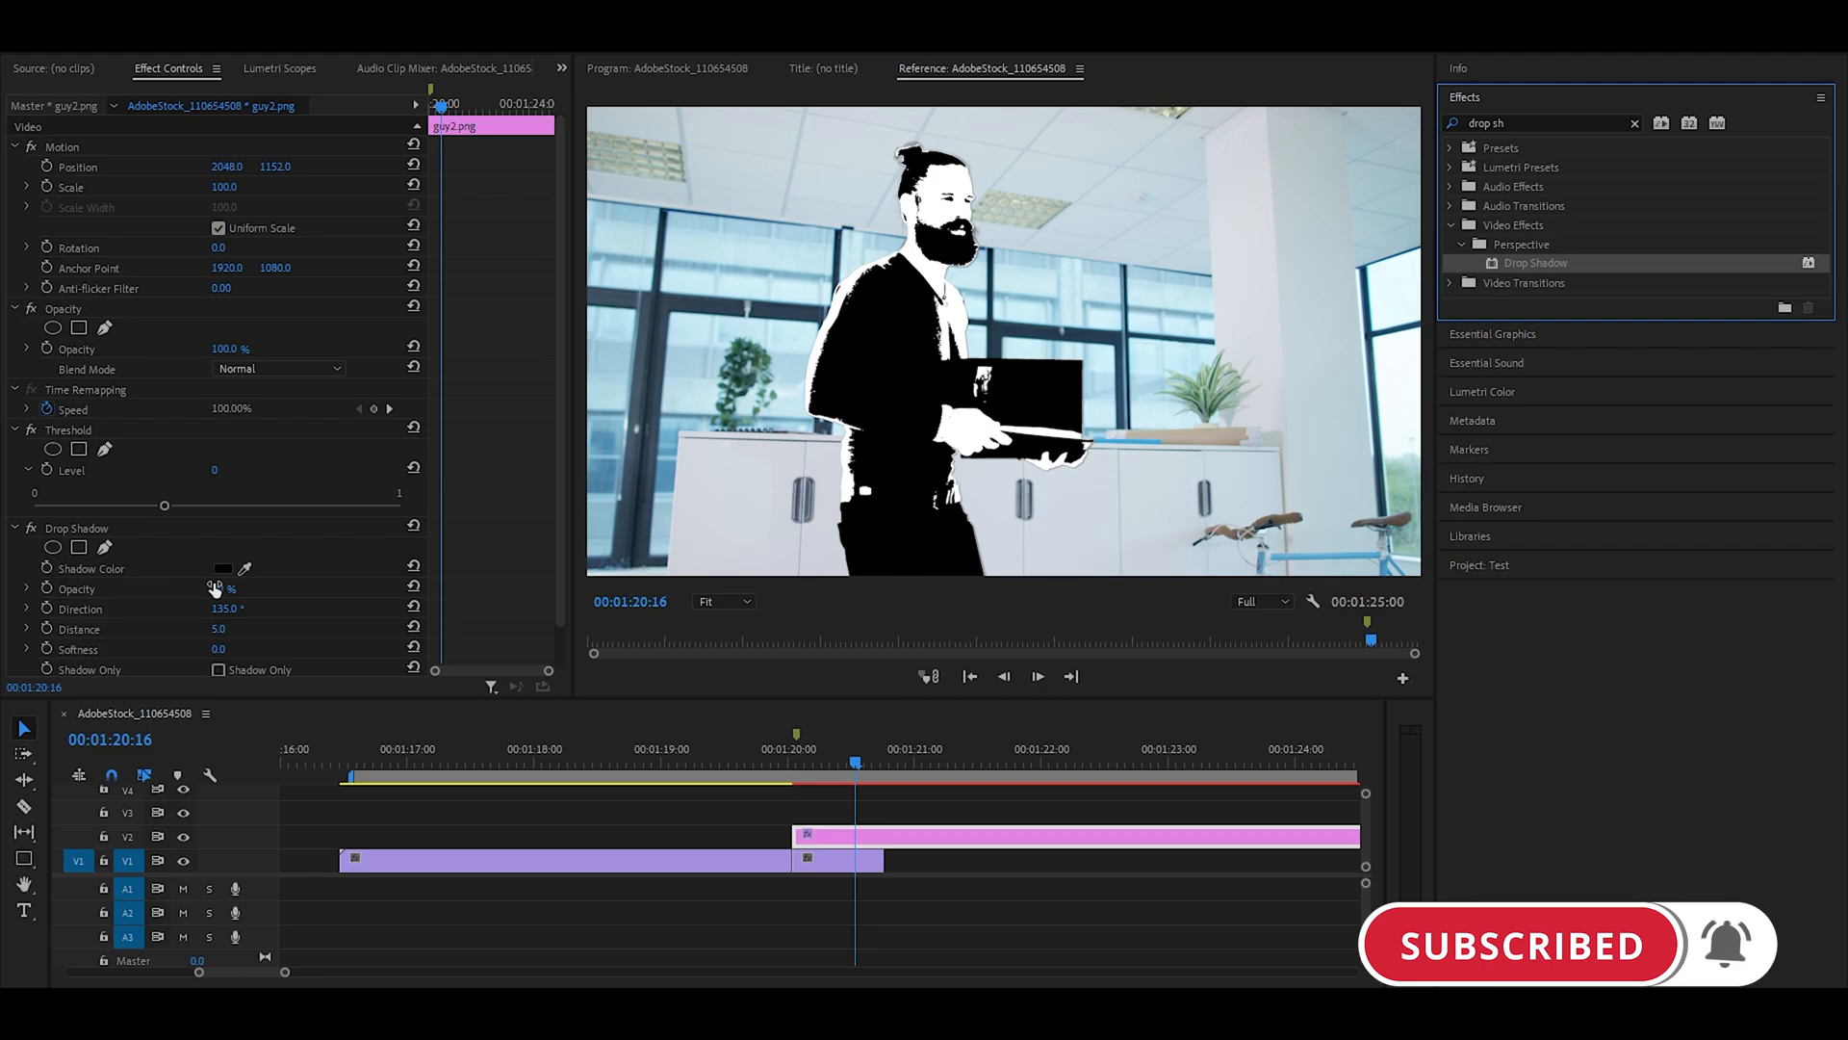
{"action": "left_click", "coordinate": [718, 606]}
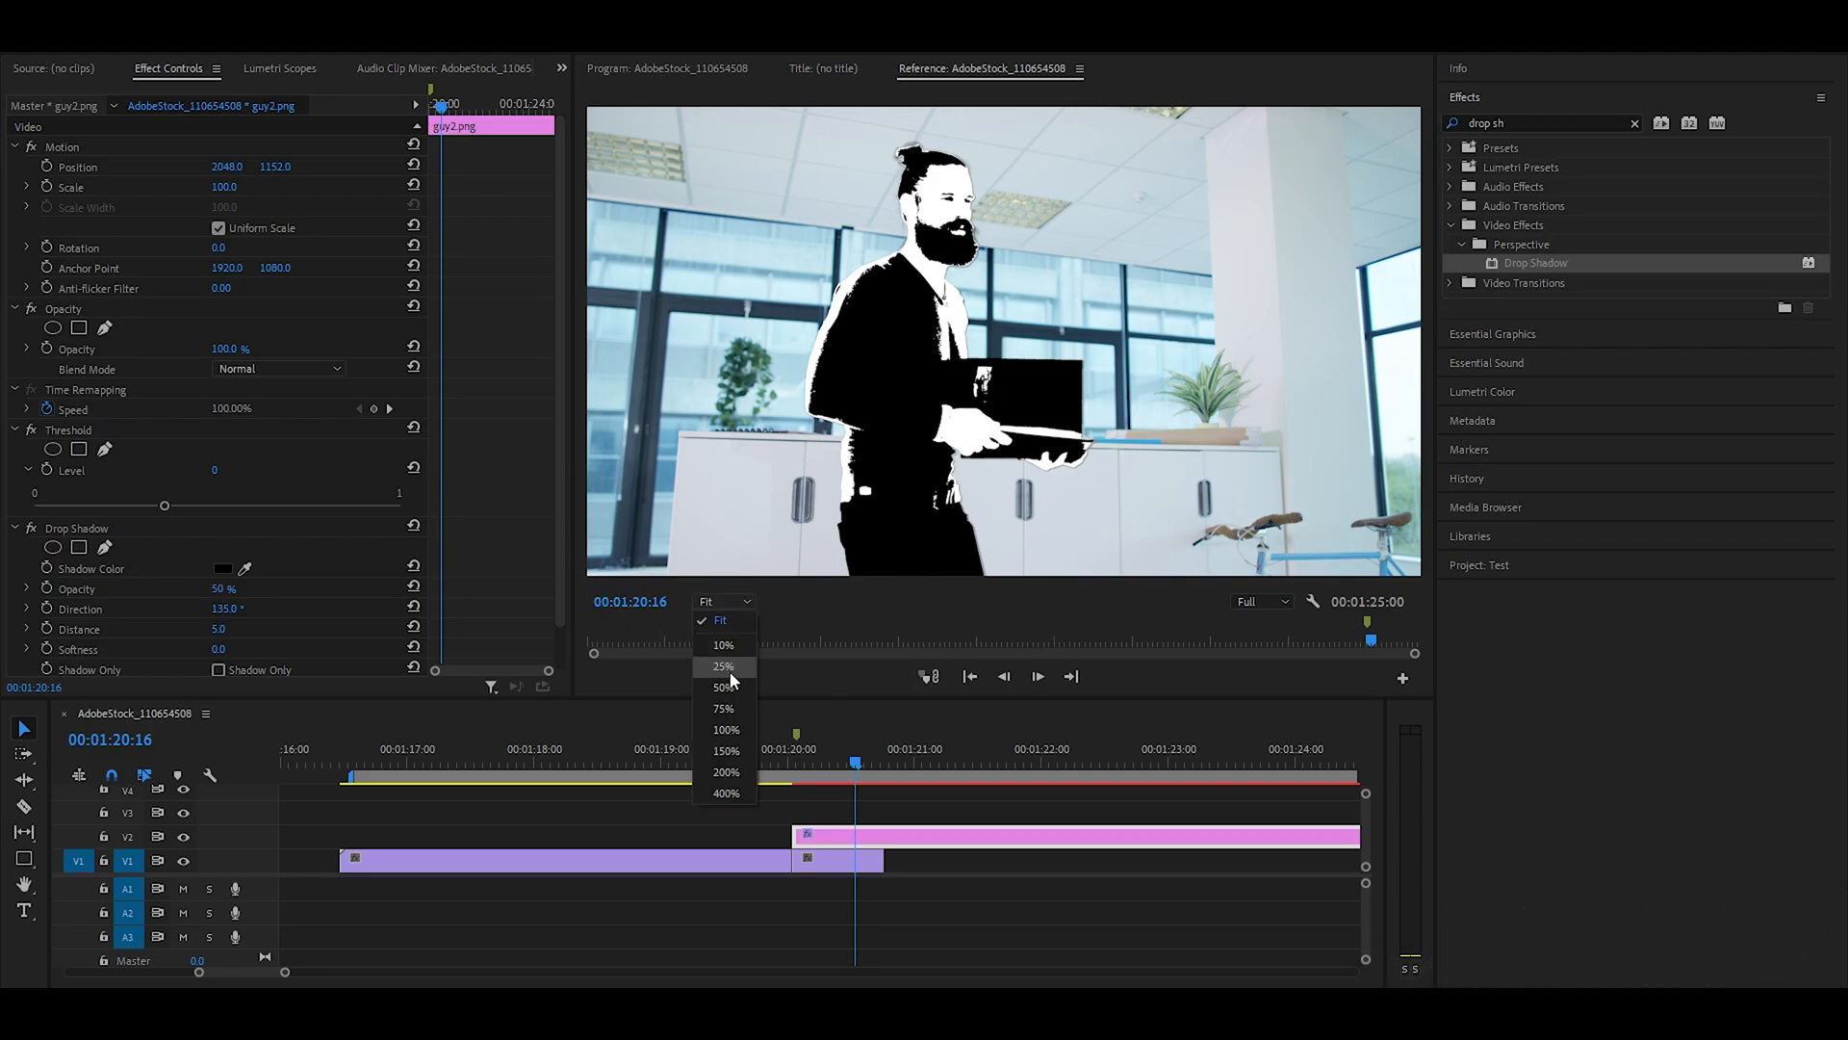
{"action": "left_click", "coordinate": [726, 686]}
{"action": "left_click_drag", "start_coordinate": [972, 581], "coordinate": [909, 586]}
{"action": "left_click_drag", "start_coordinate": [1413, 395], "coordinate": [1440, 264]}
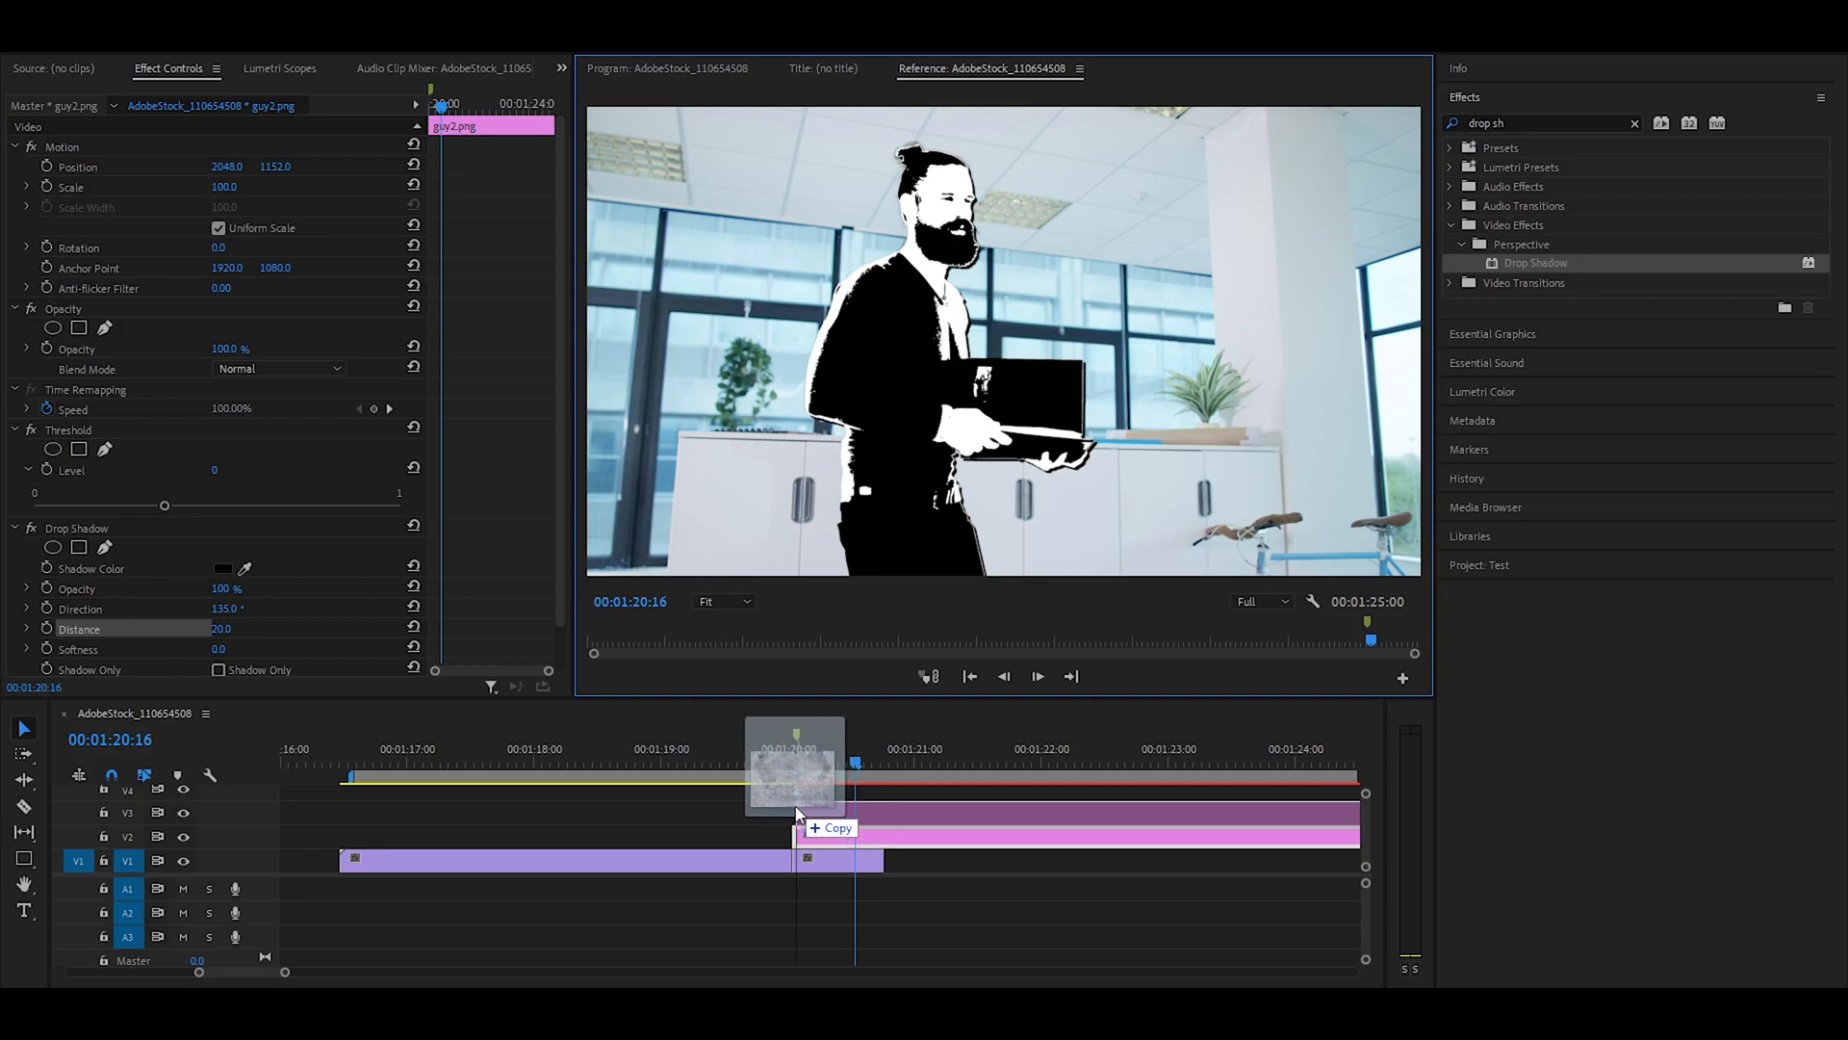
Layer guy2.png on V3 above the AdobeStock_339766729.jpeg texture on V2 and set the texture's opacity to 50%
{"action": "left_click_drag", "start_coordinate": [795, 814], "coordinate": [875, 808]}
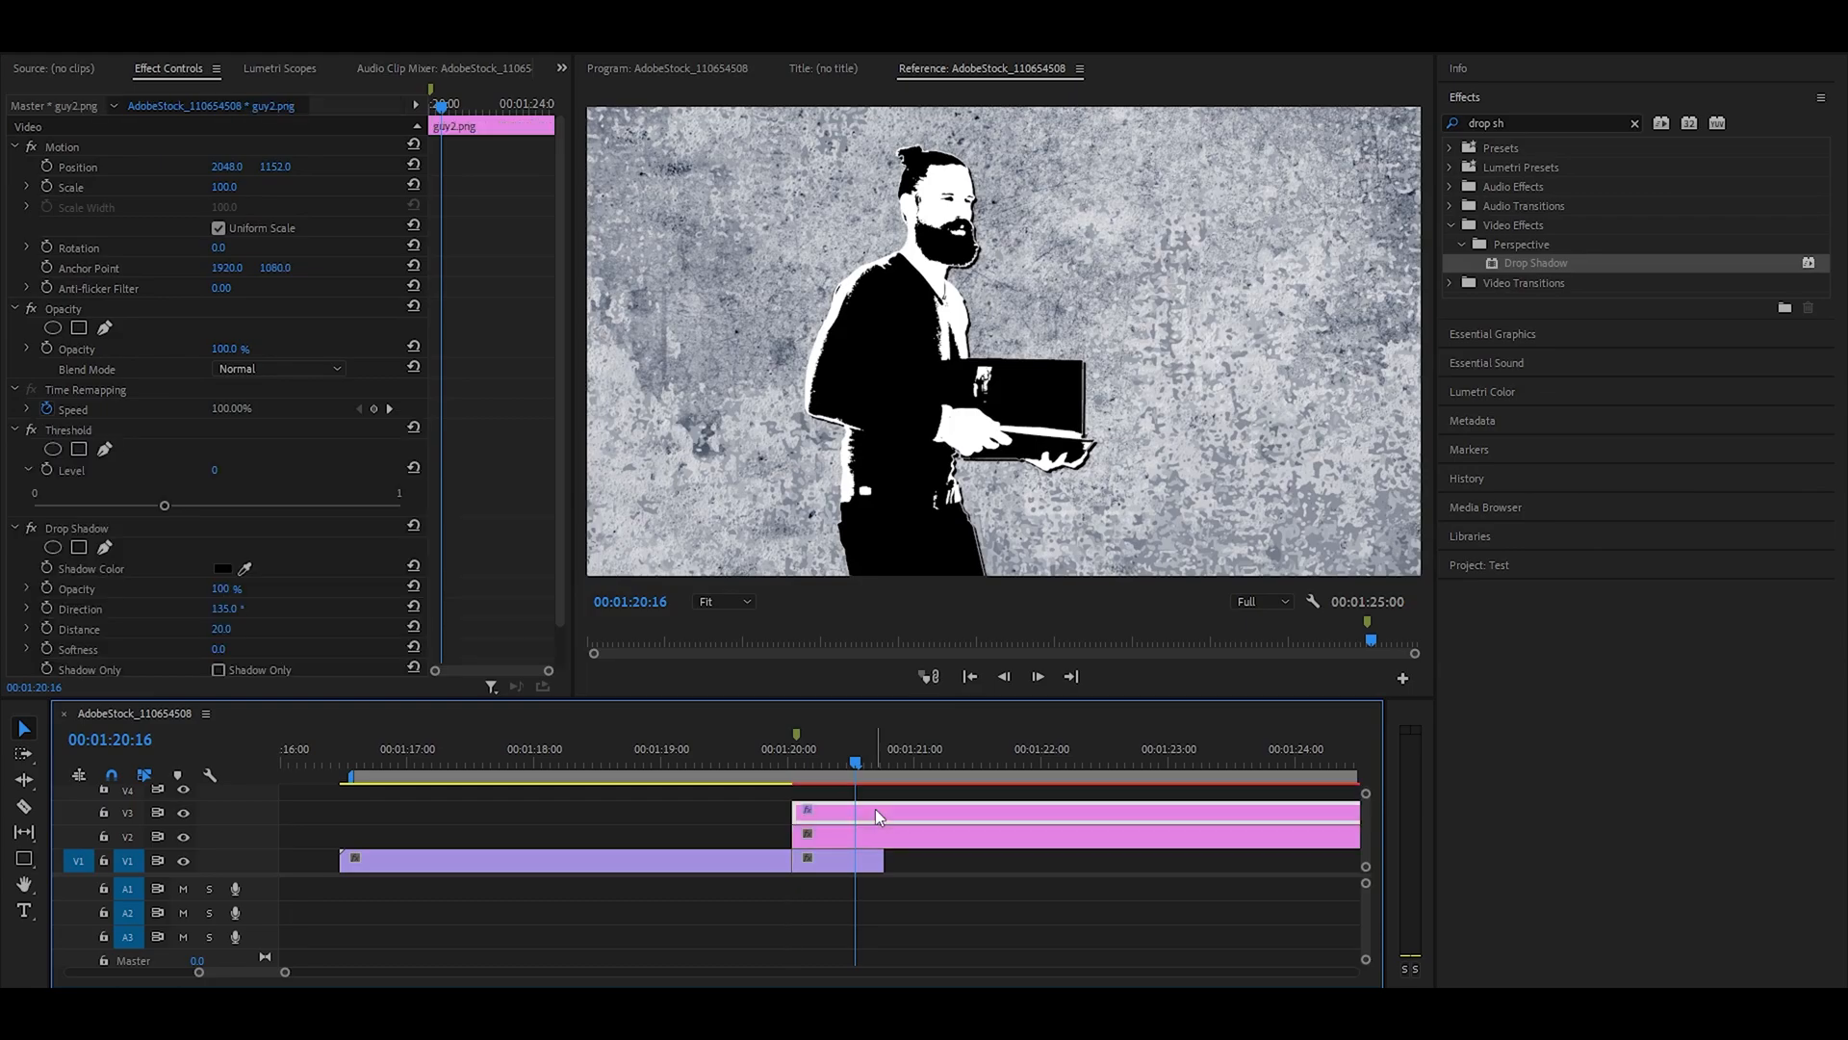
{"action": "left_click_drag", "start_coordinate": [770, 757], "coordinate": [811, 756]}
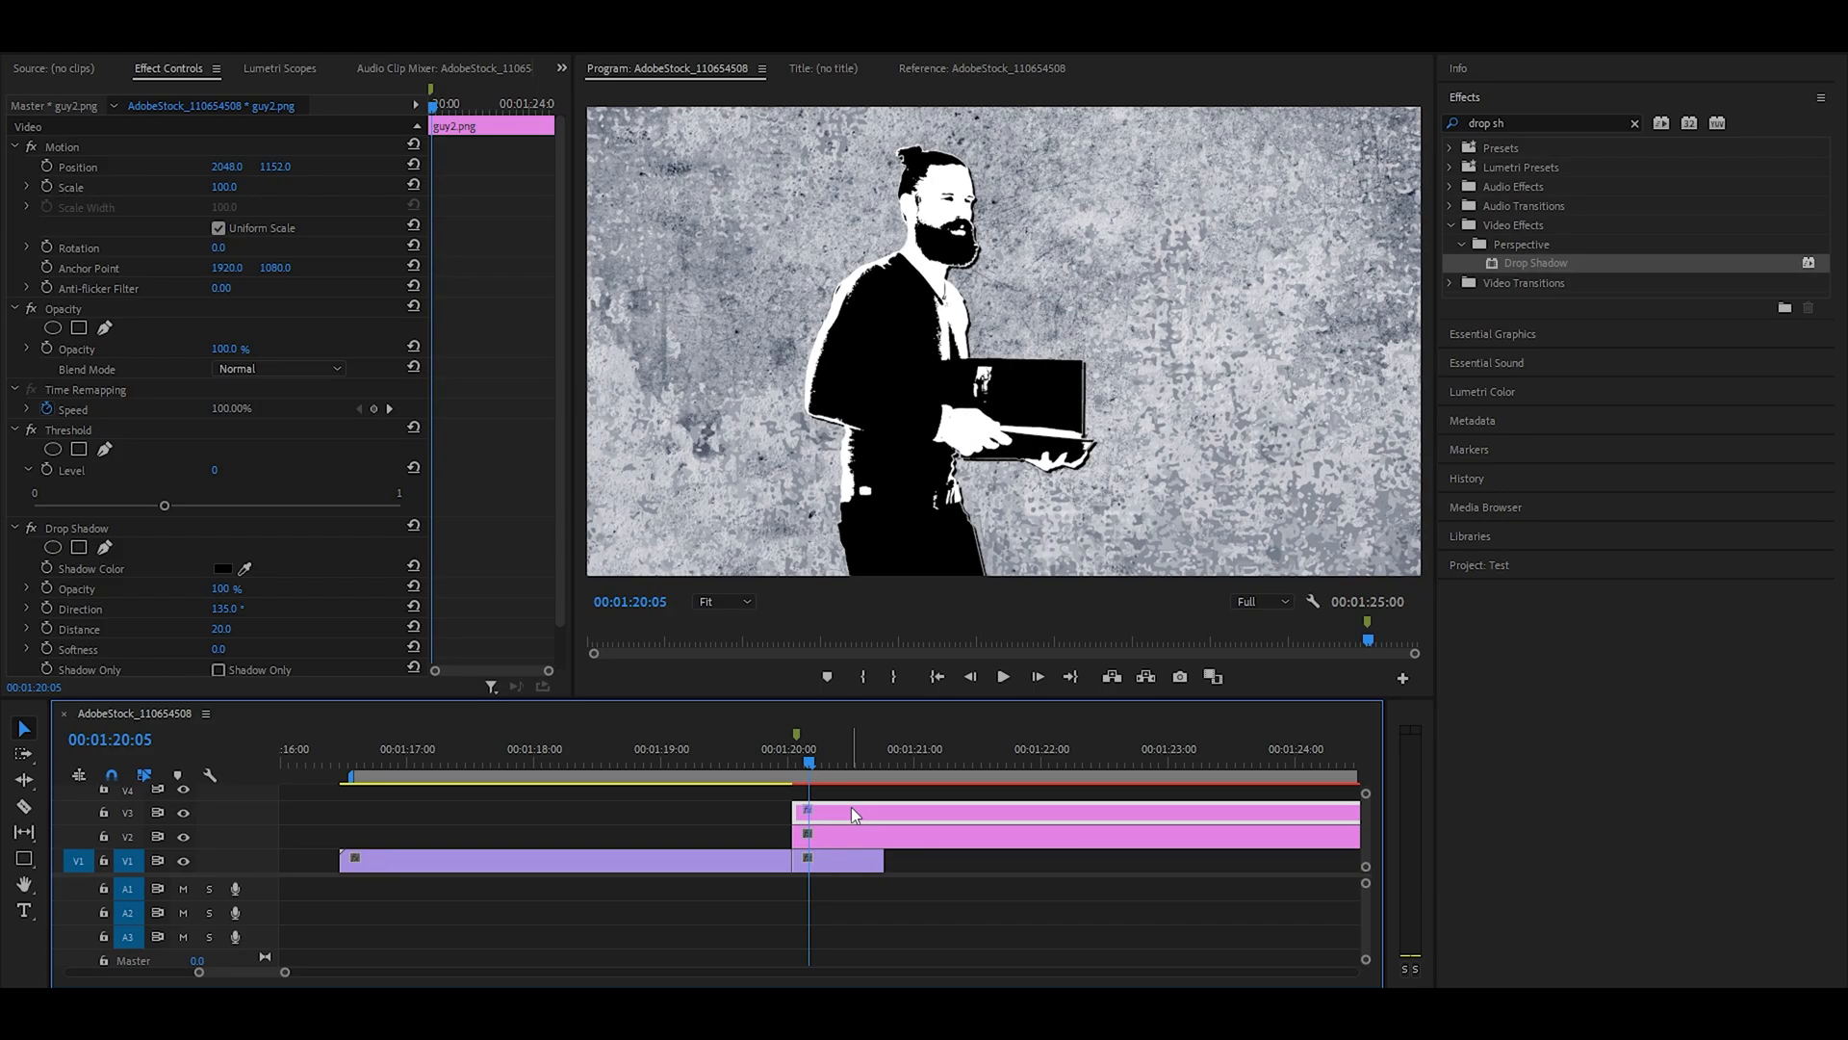
{"action": "left_click", "coordinate": [858, 834]}
{"action": "left_click", "coordinate": [245, 349]}
{"action": "type", "text": "50"}
{"action": "key", "text": "Return"}
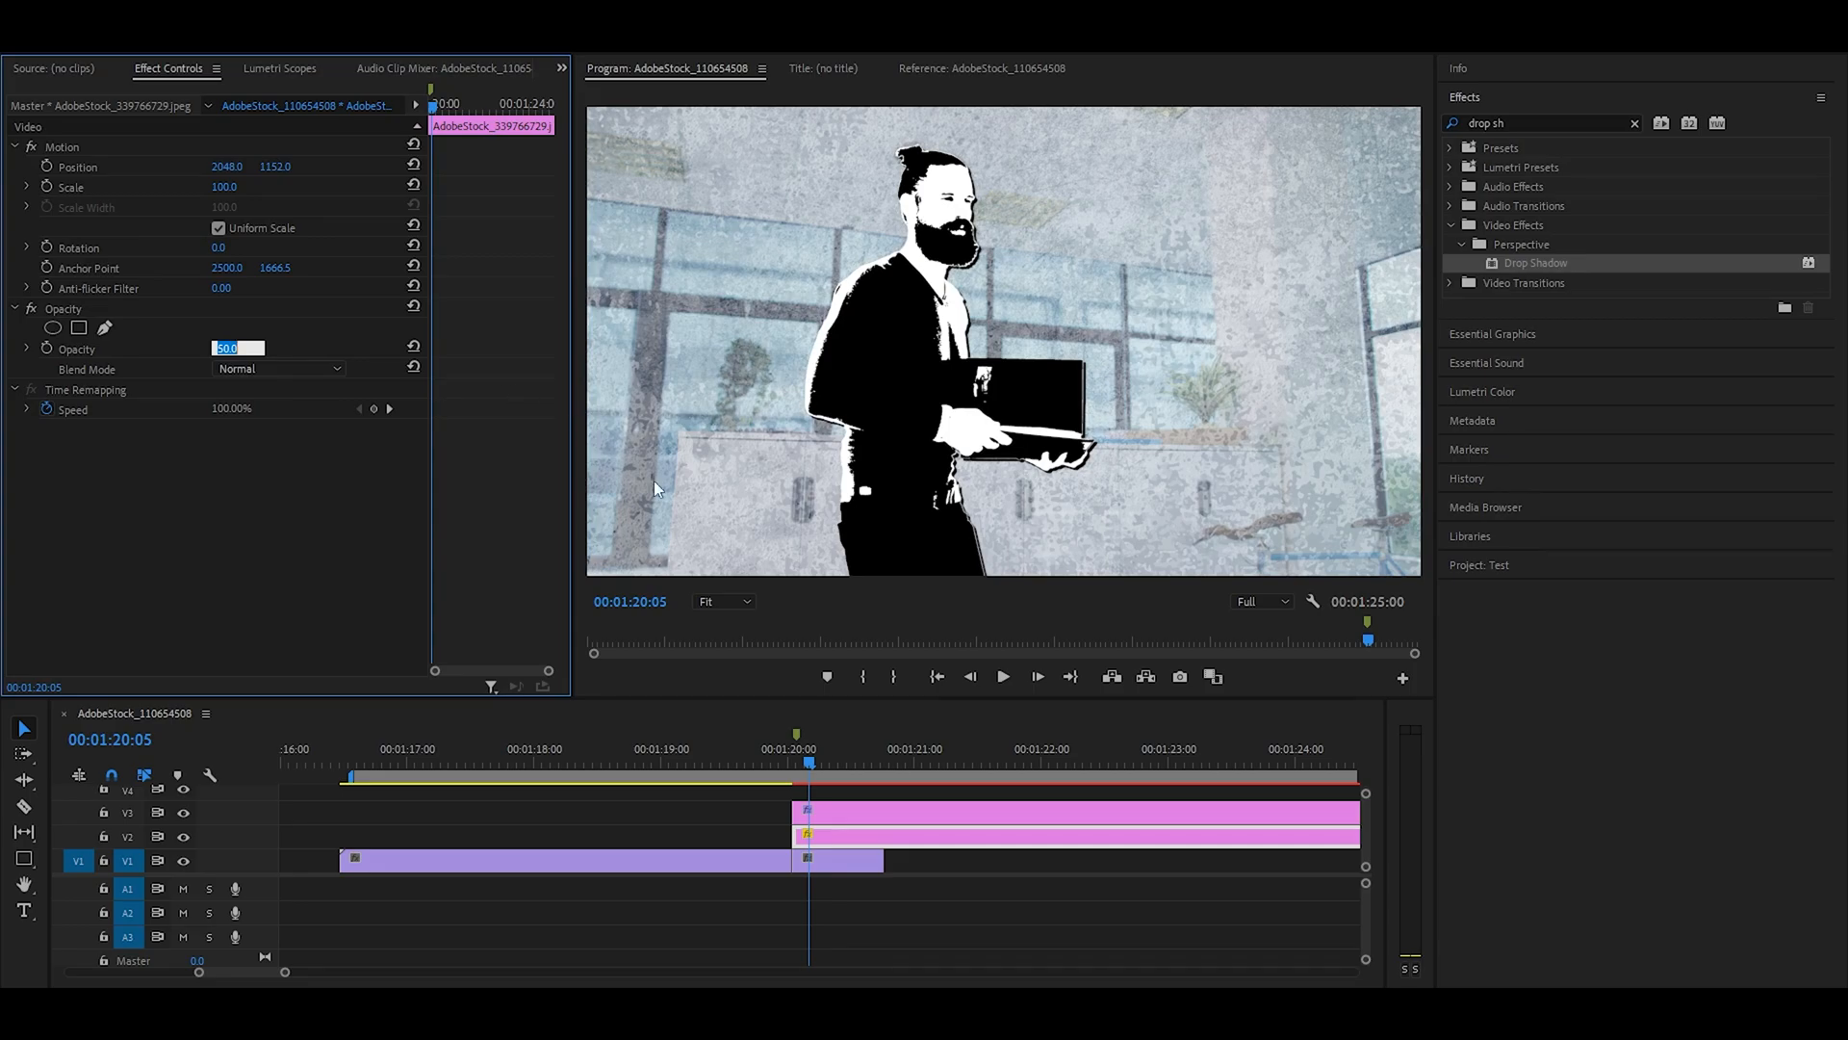
Delete the frozen V1 footage clip beneath the texture and cut-out
{"action": "left_click", "coordinate": [867, 861]}
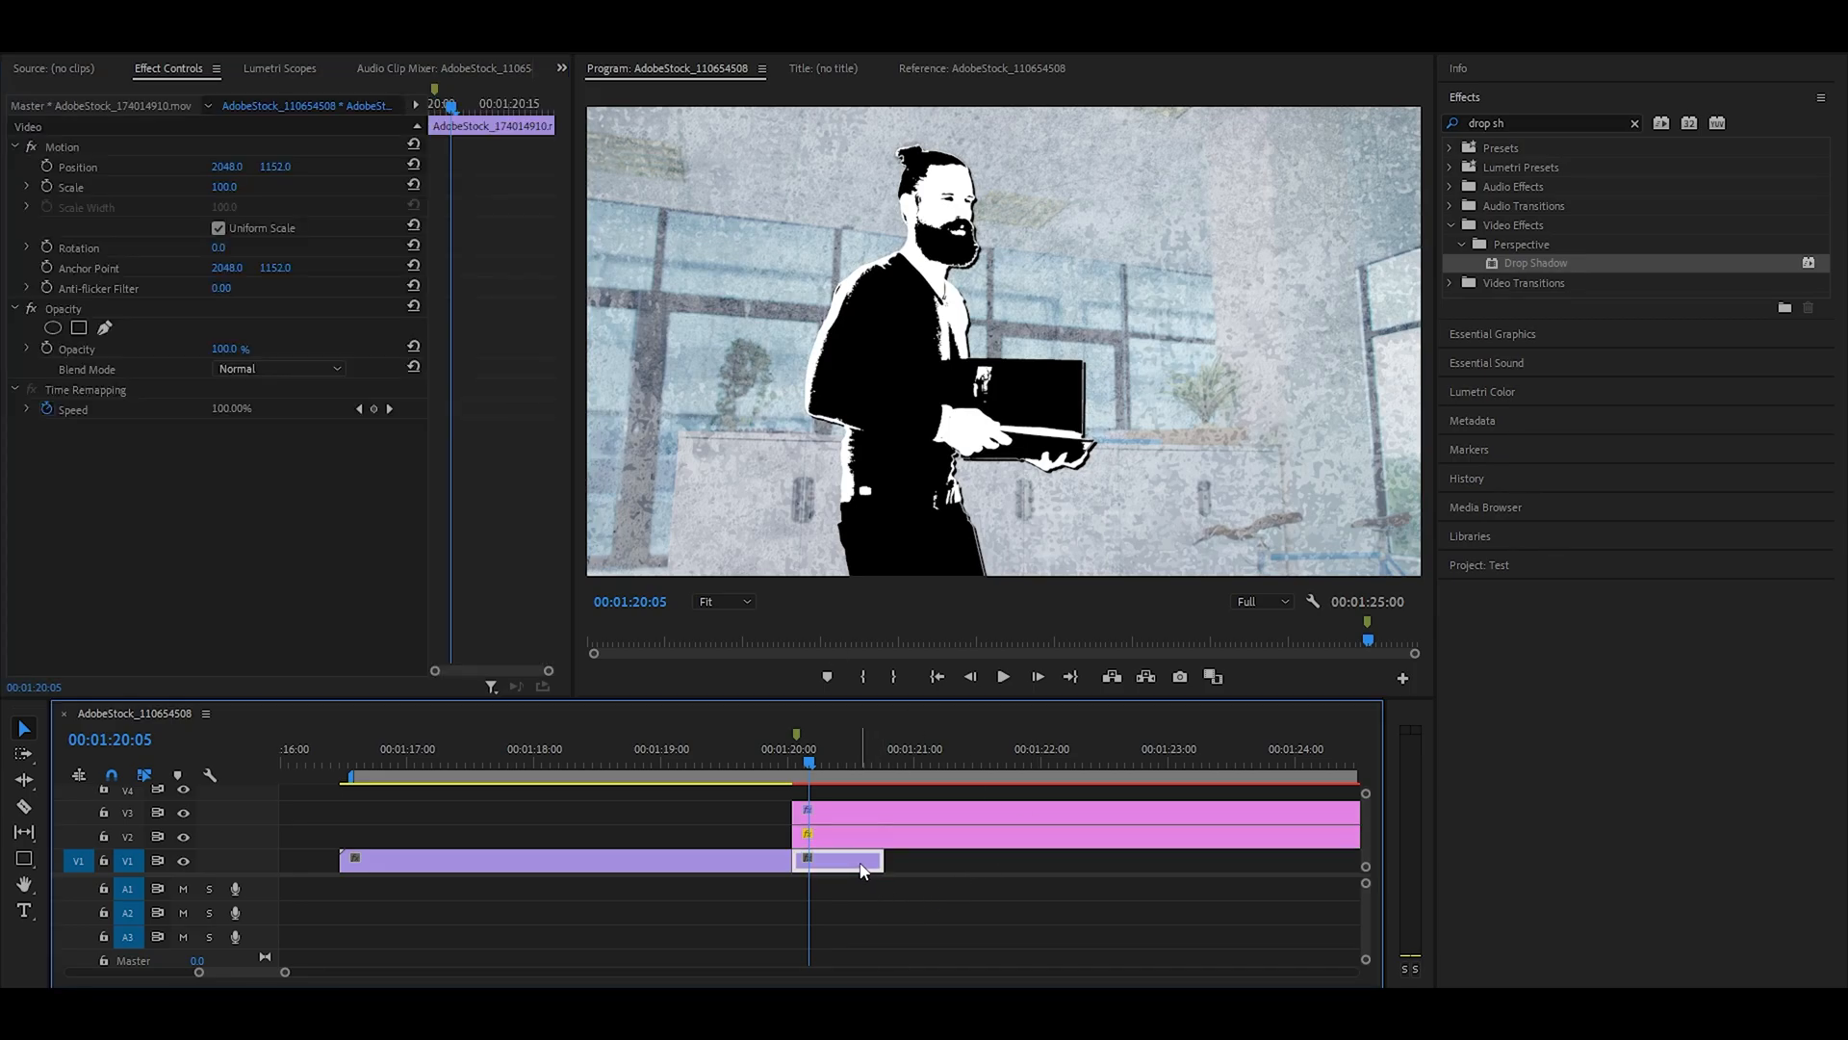
{"action": "key", "text": "Delete"}
Apply Gaussian Blur to the V2 texture with Blurriness 30 and Repeat Edge Pixels enabled
{"action": "left_click", "coordinate": [874, 833]}
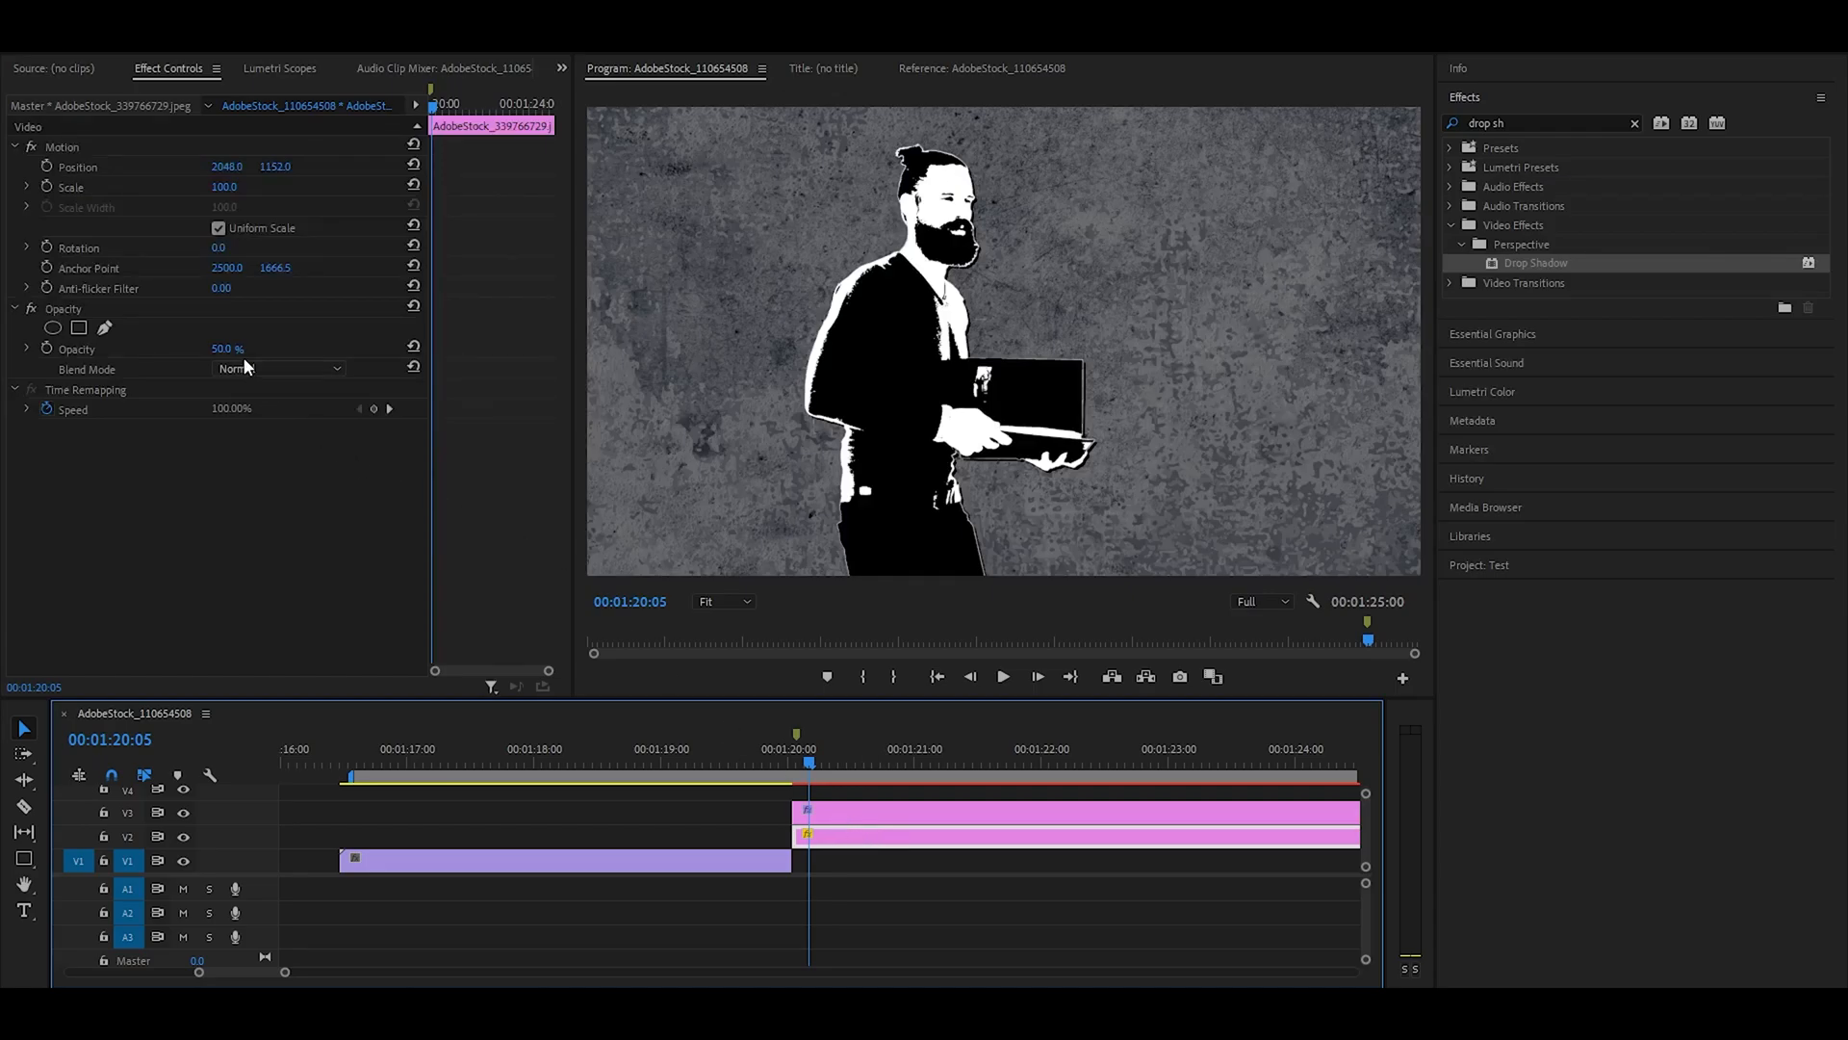
{"action": "left_click", "coordinate": [1514, 129]}
{"action": "type", "text": "blur"}
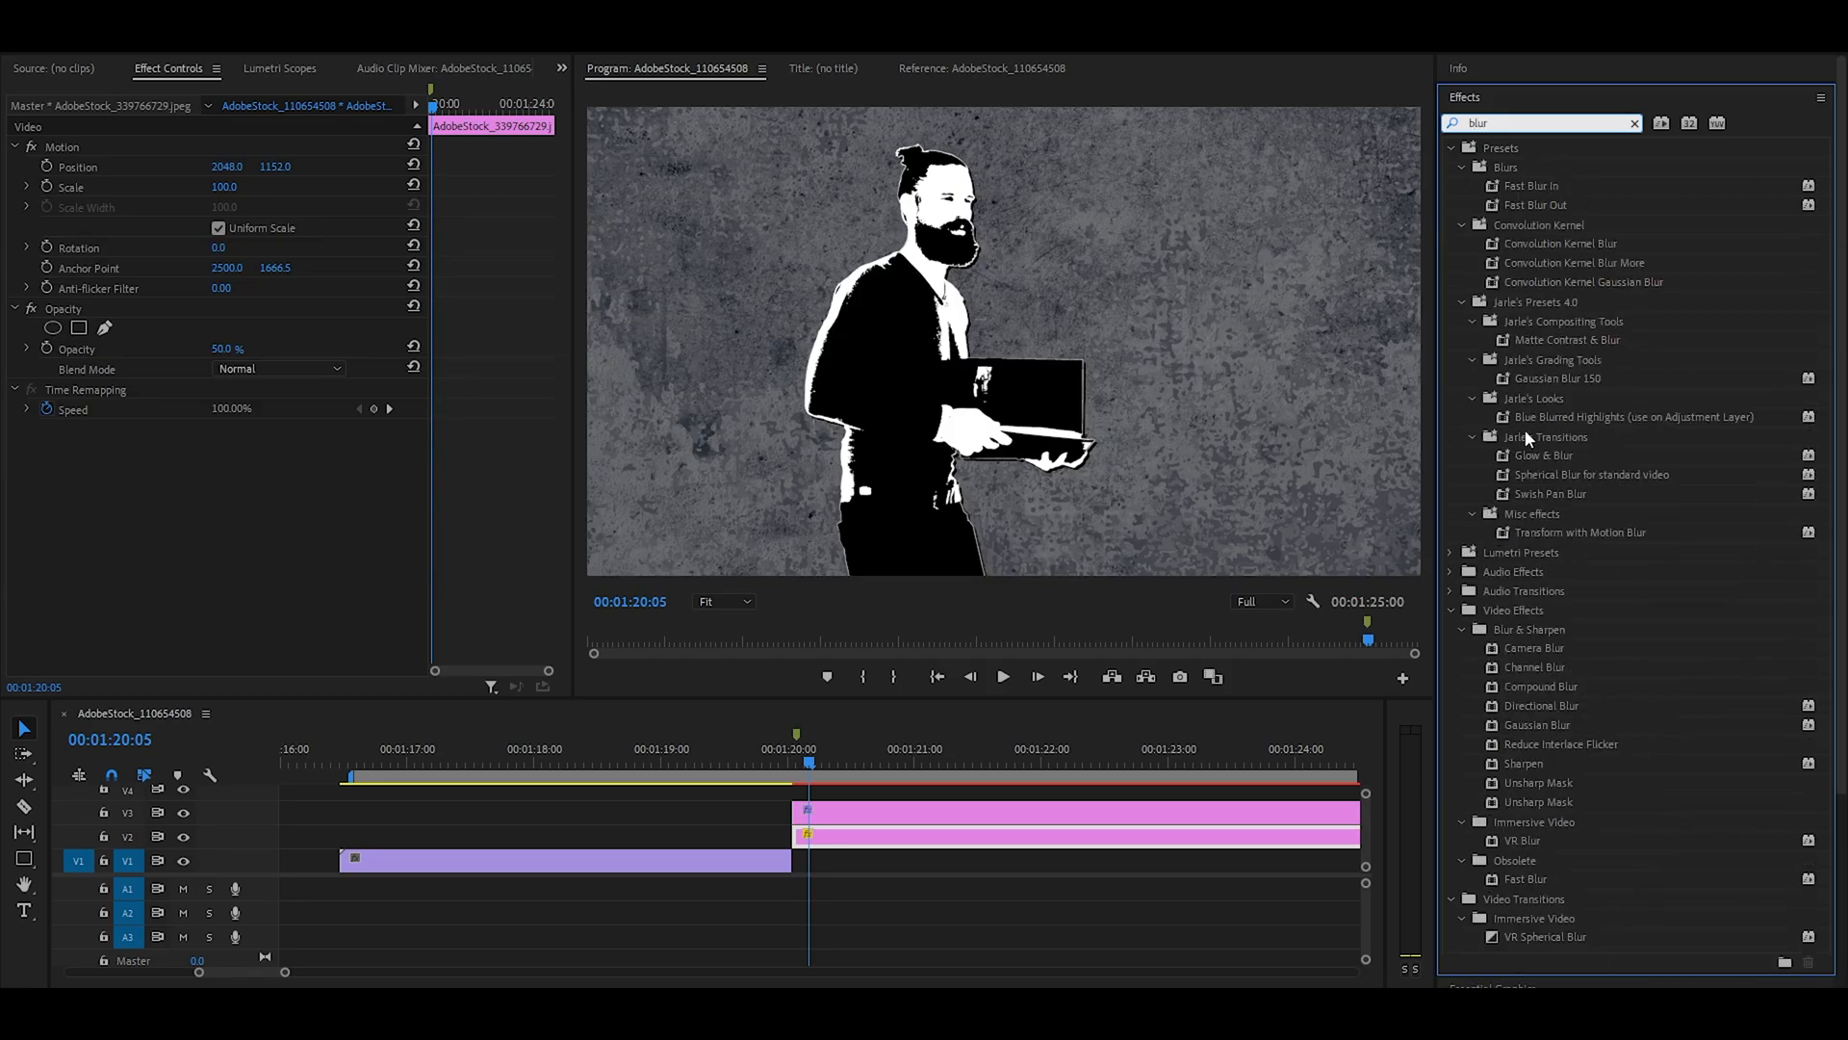
{"action": "key", "text": "BackSpace"}
{"action": "key", "text": "BackSpace"}
{"action": "key", "text": "BackSpace"}
{"action": "key", "text": "BackSpace"}
{"action": "type", "text": "gaussi"}
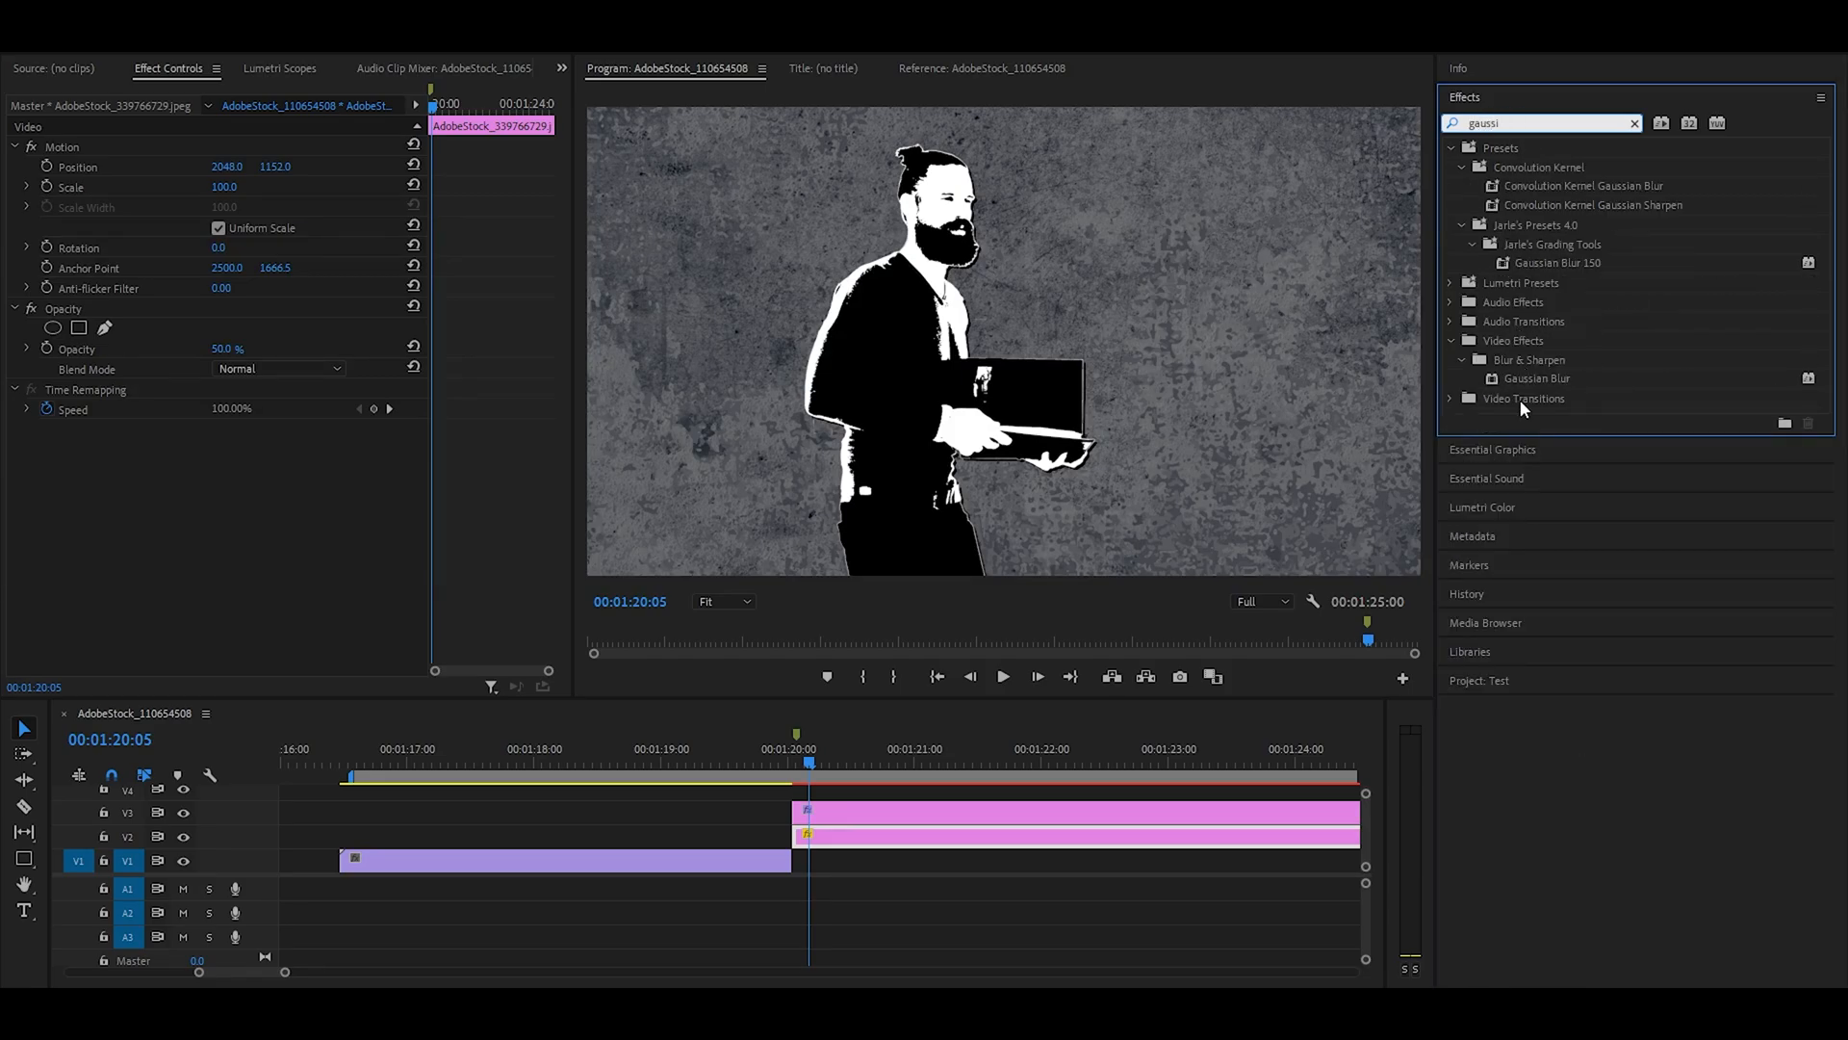
{"action": "left_click_drag", "start_coordinate": [1530, 378], "coordinate": [837, 844]}
{"action": "left_click", "coordinate": [221, 470]}
{"action": "type", "text": "30"}
{"action": "key", "text": "Return"}
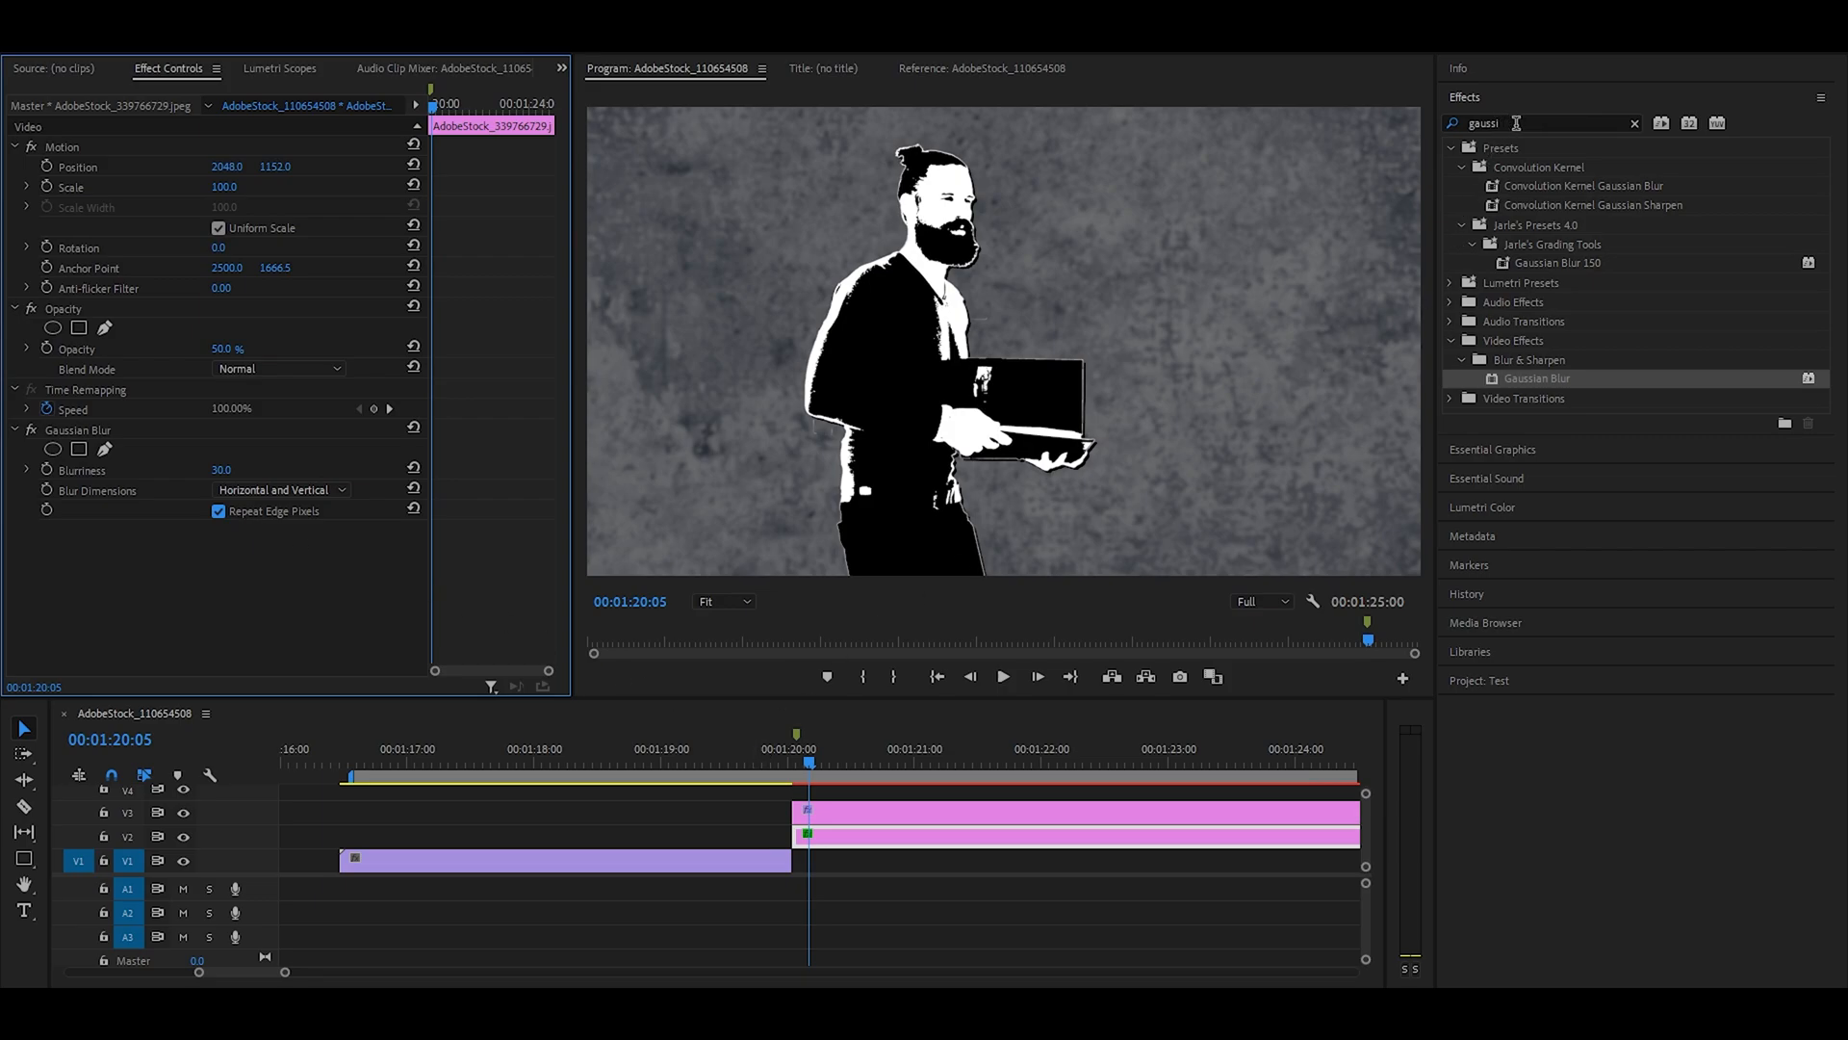
Place the Adjustment Layer on V4 above guy2.png, aligned with the cut-out's start
{"action": "left_click", "coordinate": [1508, 679]}
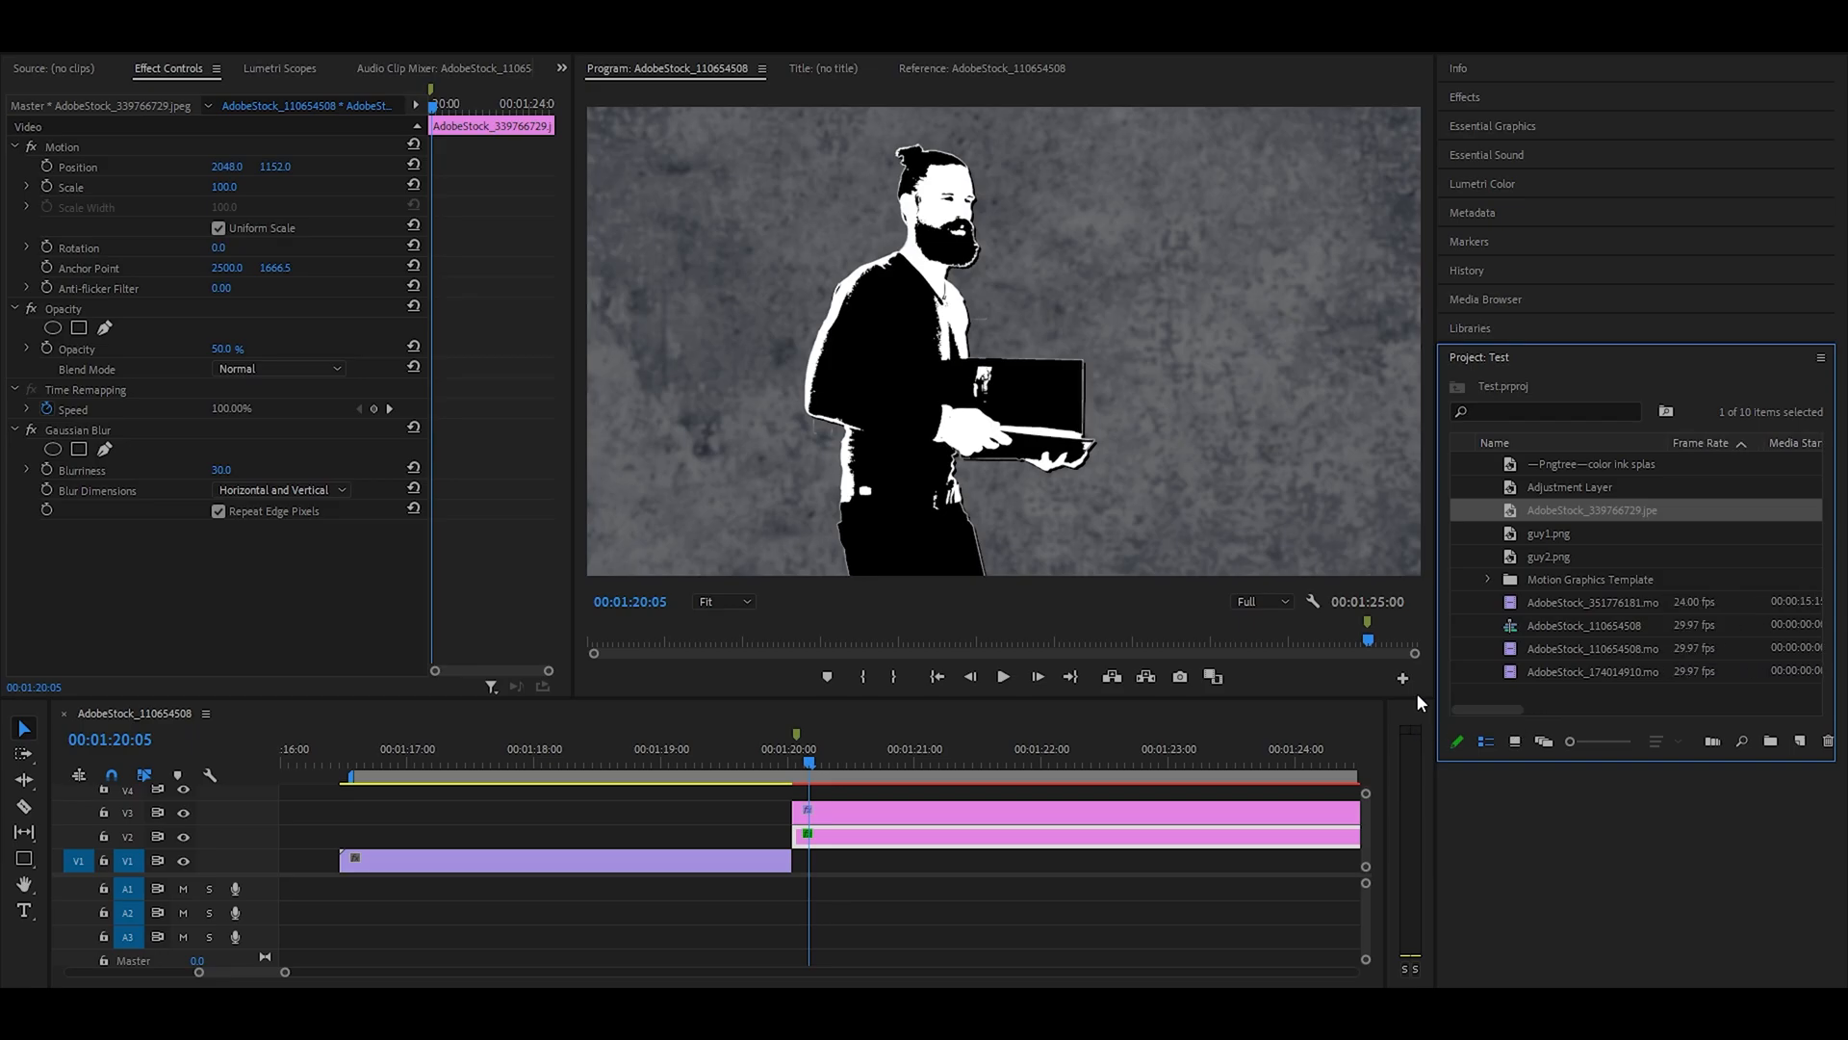
{"action": "left_click_drag", "start_coordinate": [1545, 493], "coordinate": [797, 795]}
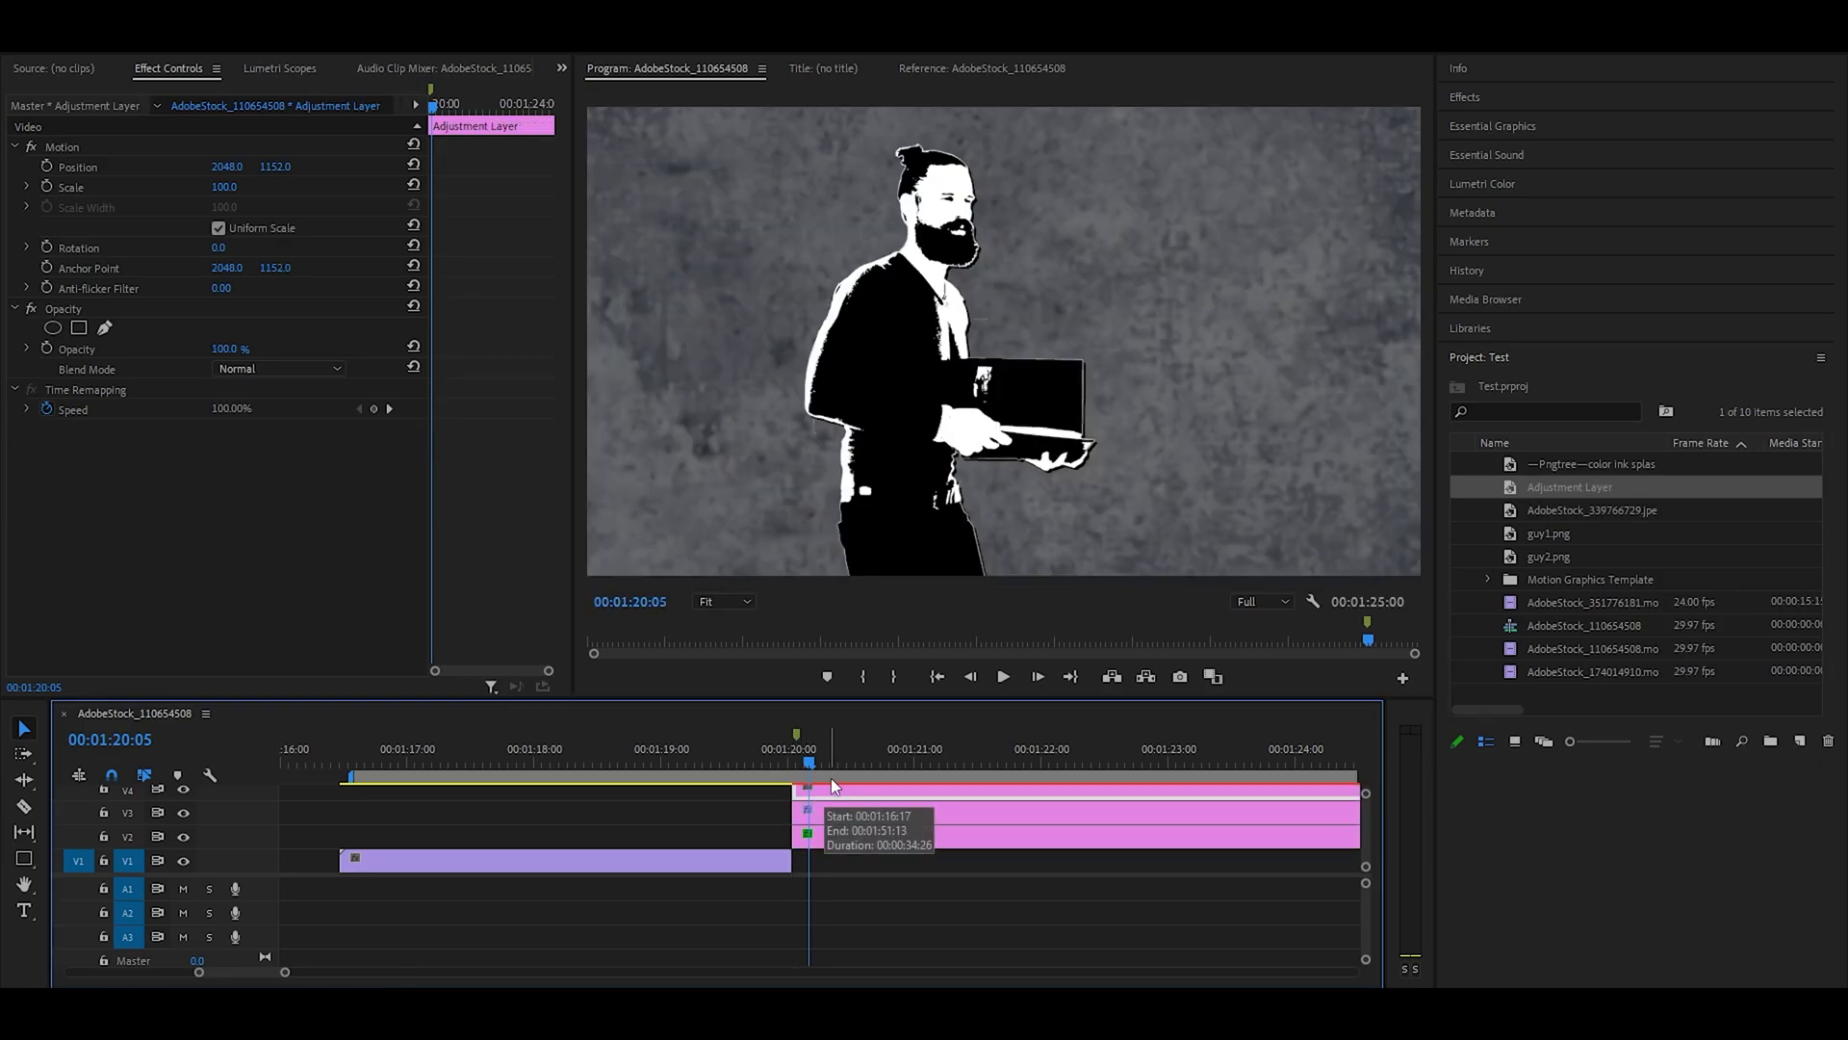
Add the title text "REPORTMAN" beside the man in the frame
{"action": "key", "text": "t"}
{"action": "left_click", "coordinate": [1114, 316]}
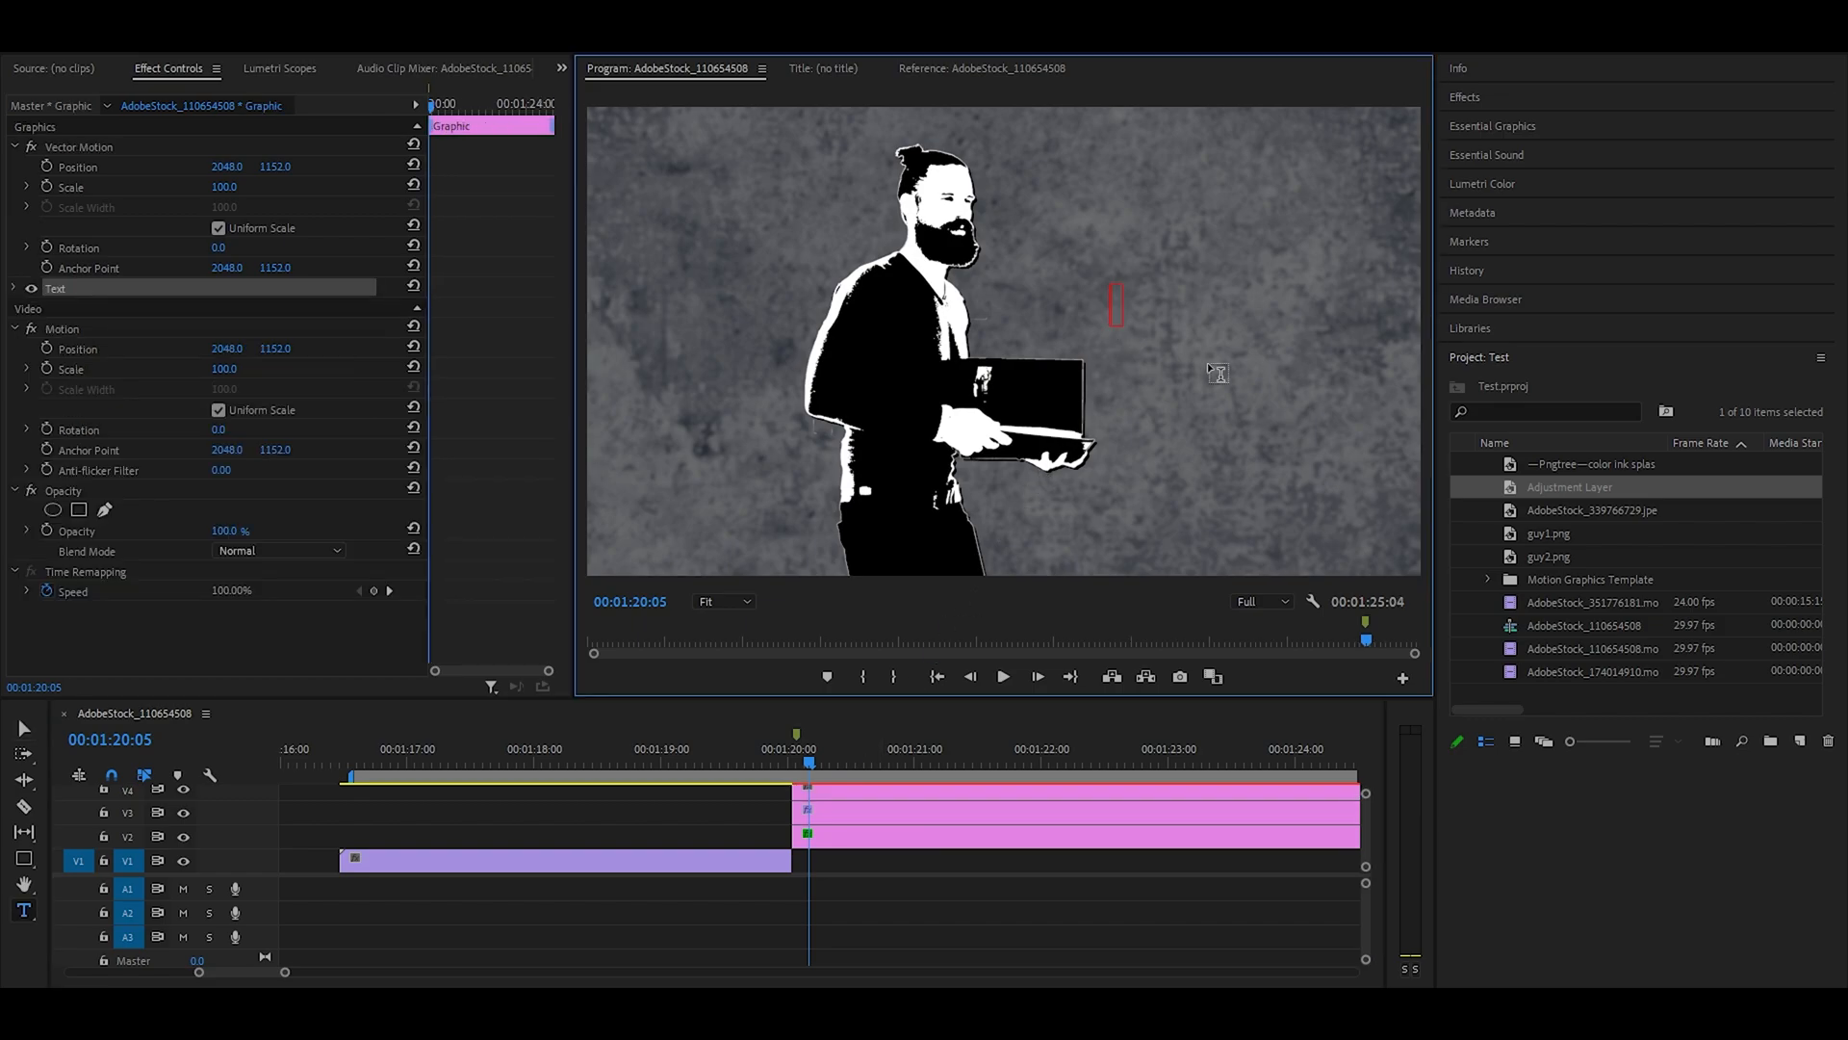
{"action": "type", "text": "REPORTMAN"}
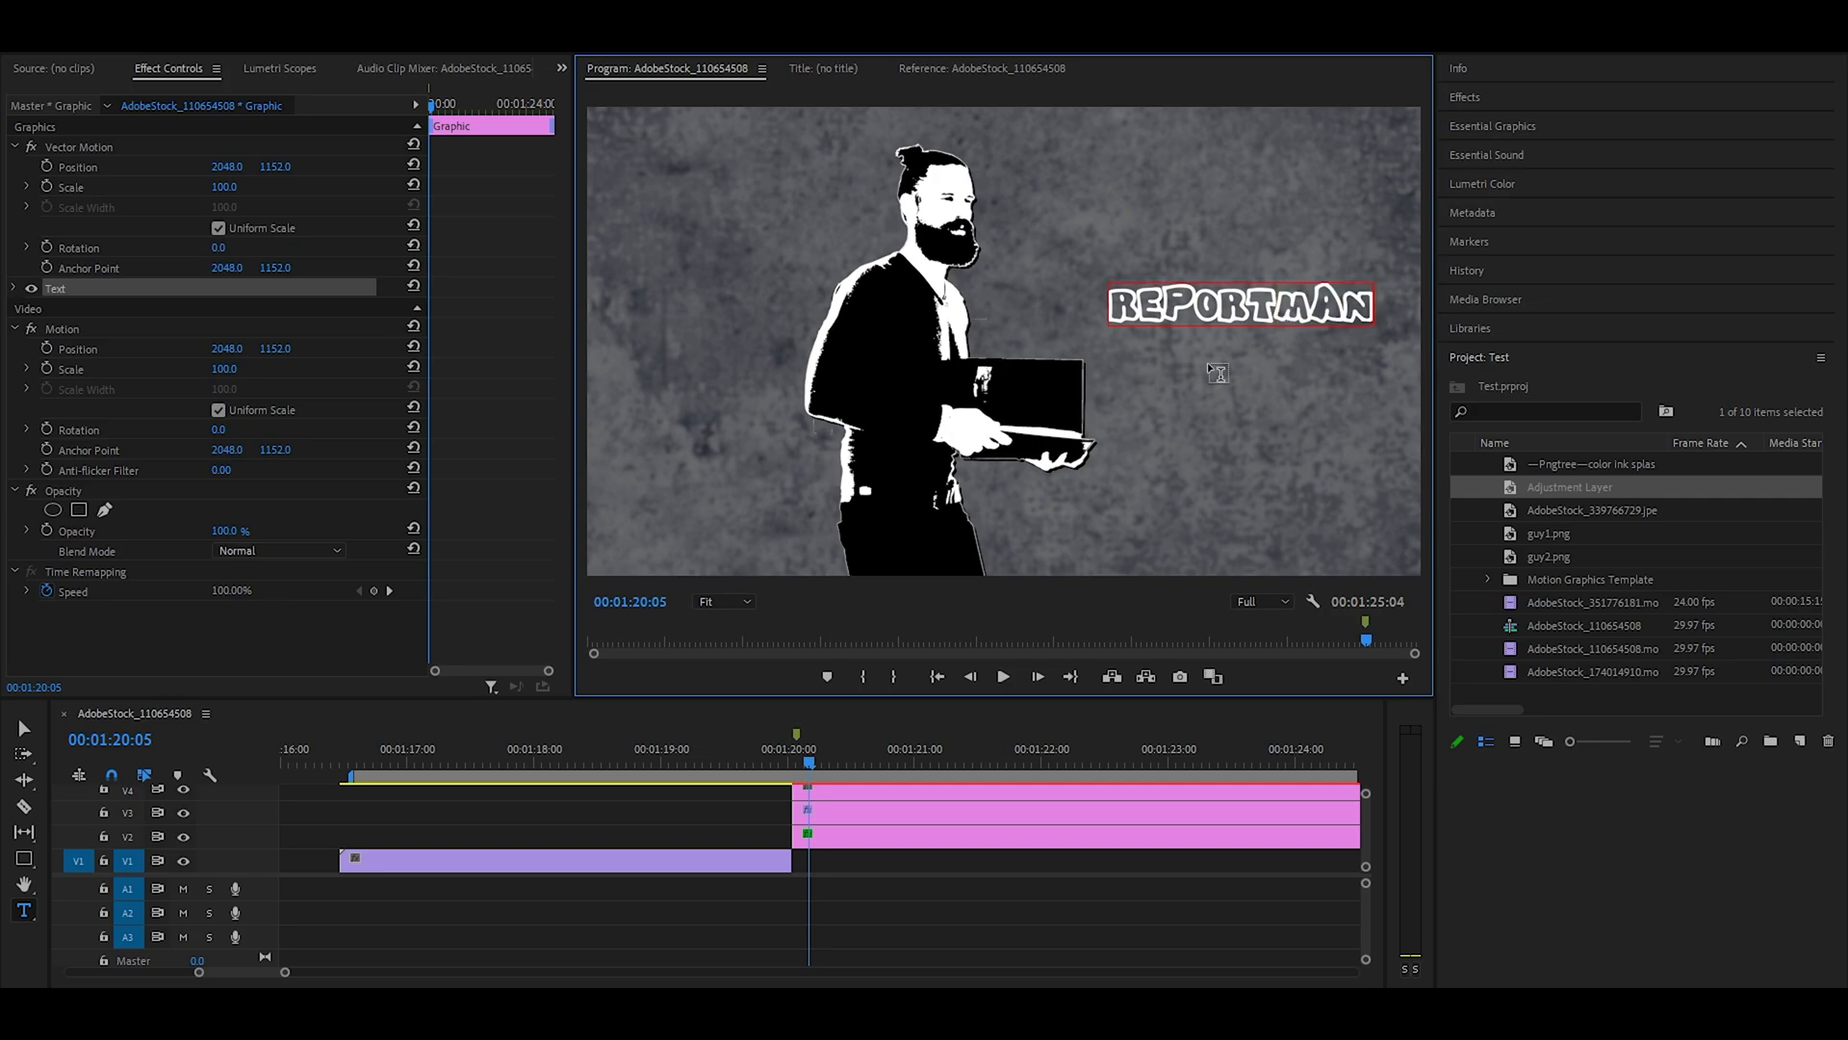
Change the REPORTMAN title's font to Montserrat ExtraBold
{"action": "double_click", "coordinate": [1157, 297]}
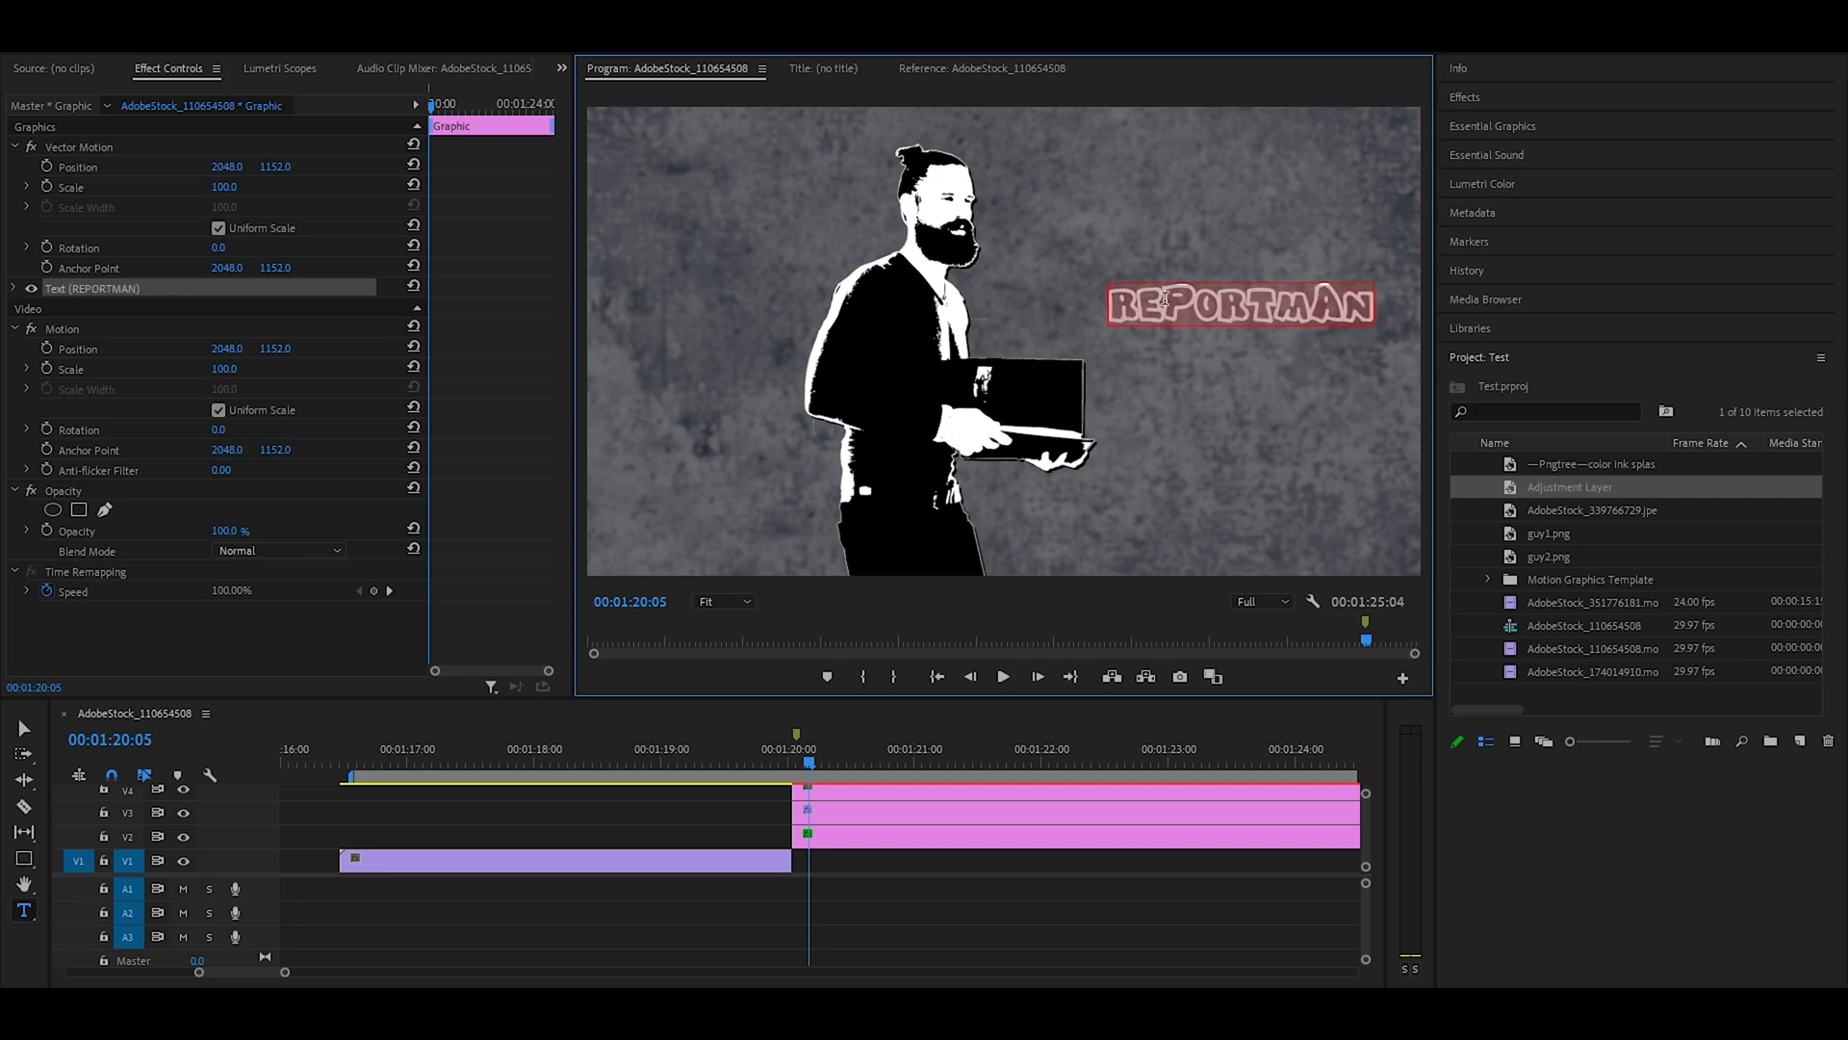
{"action": "left_click", "coordinate": [1504, 134]}
{"action": "left_click", "coordinate": [9, 291]}
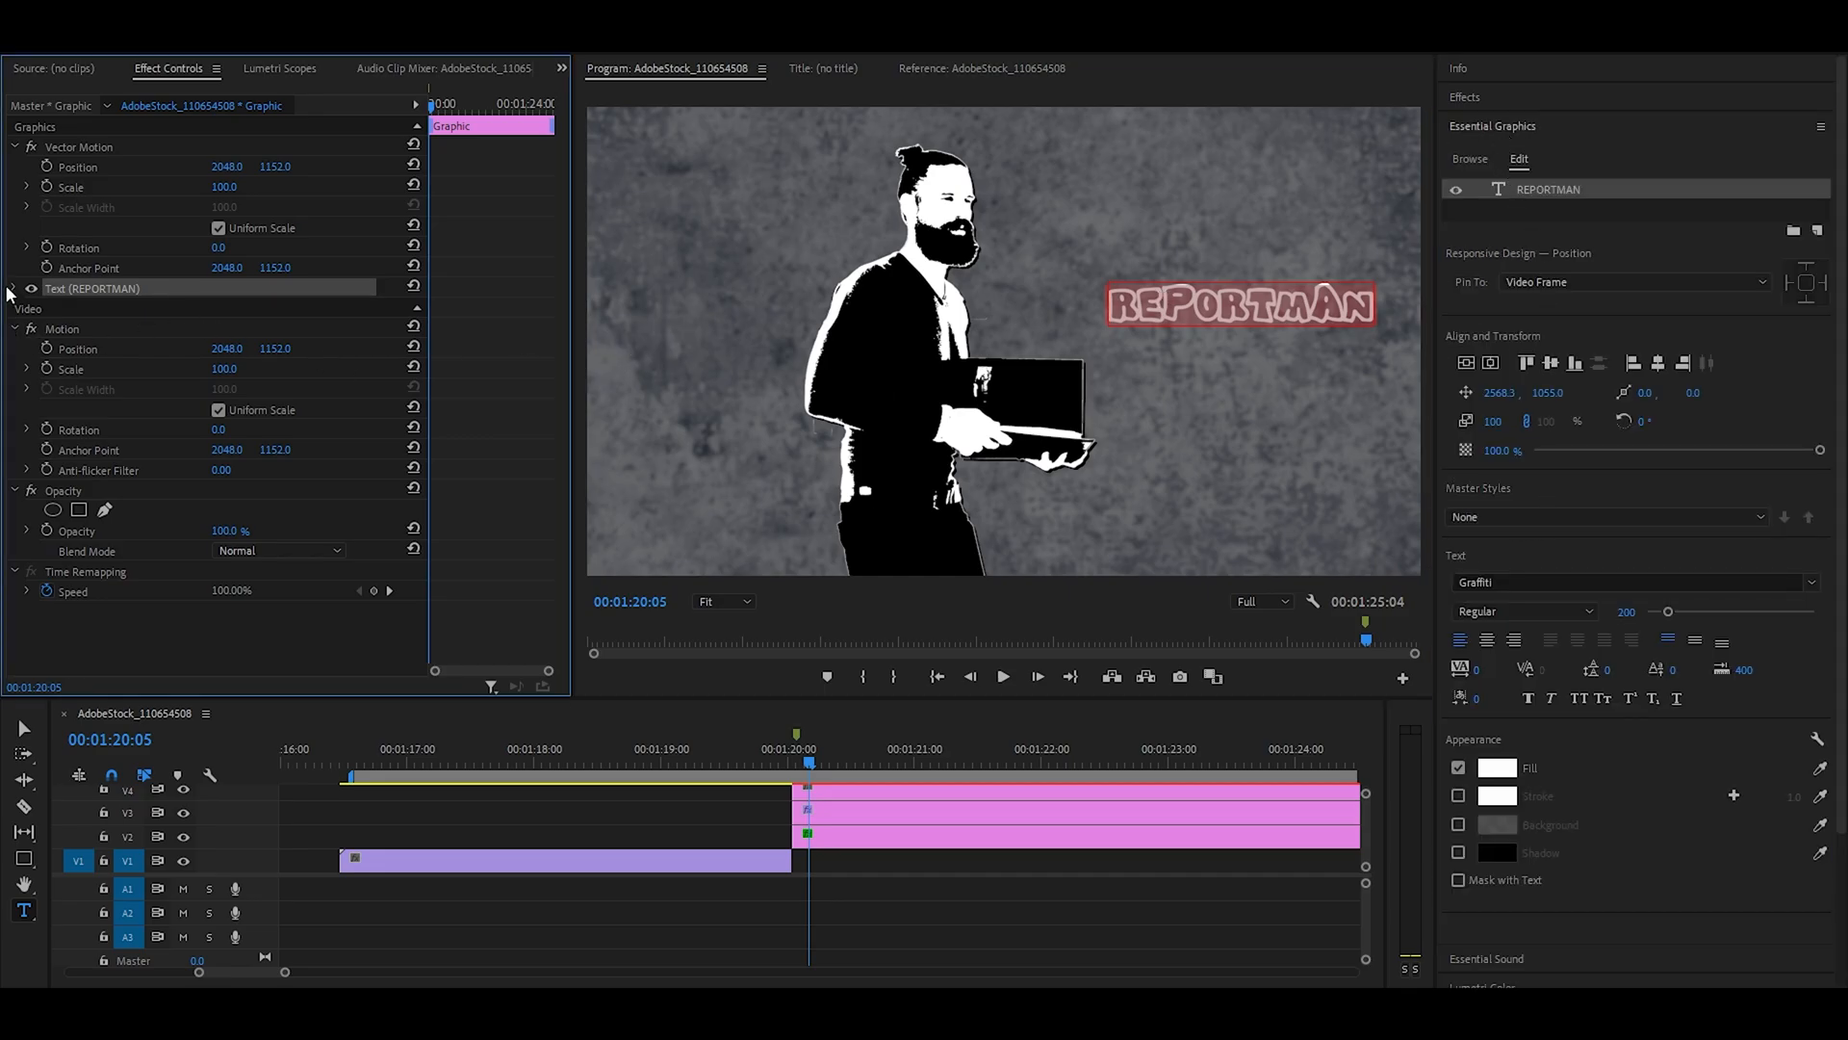
{"action": "left_click", "coordinate": [15, 288]}
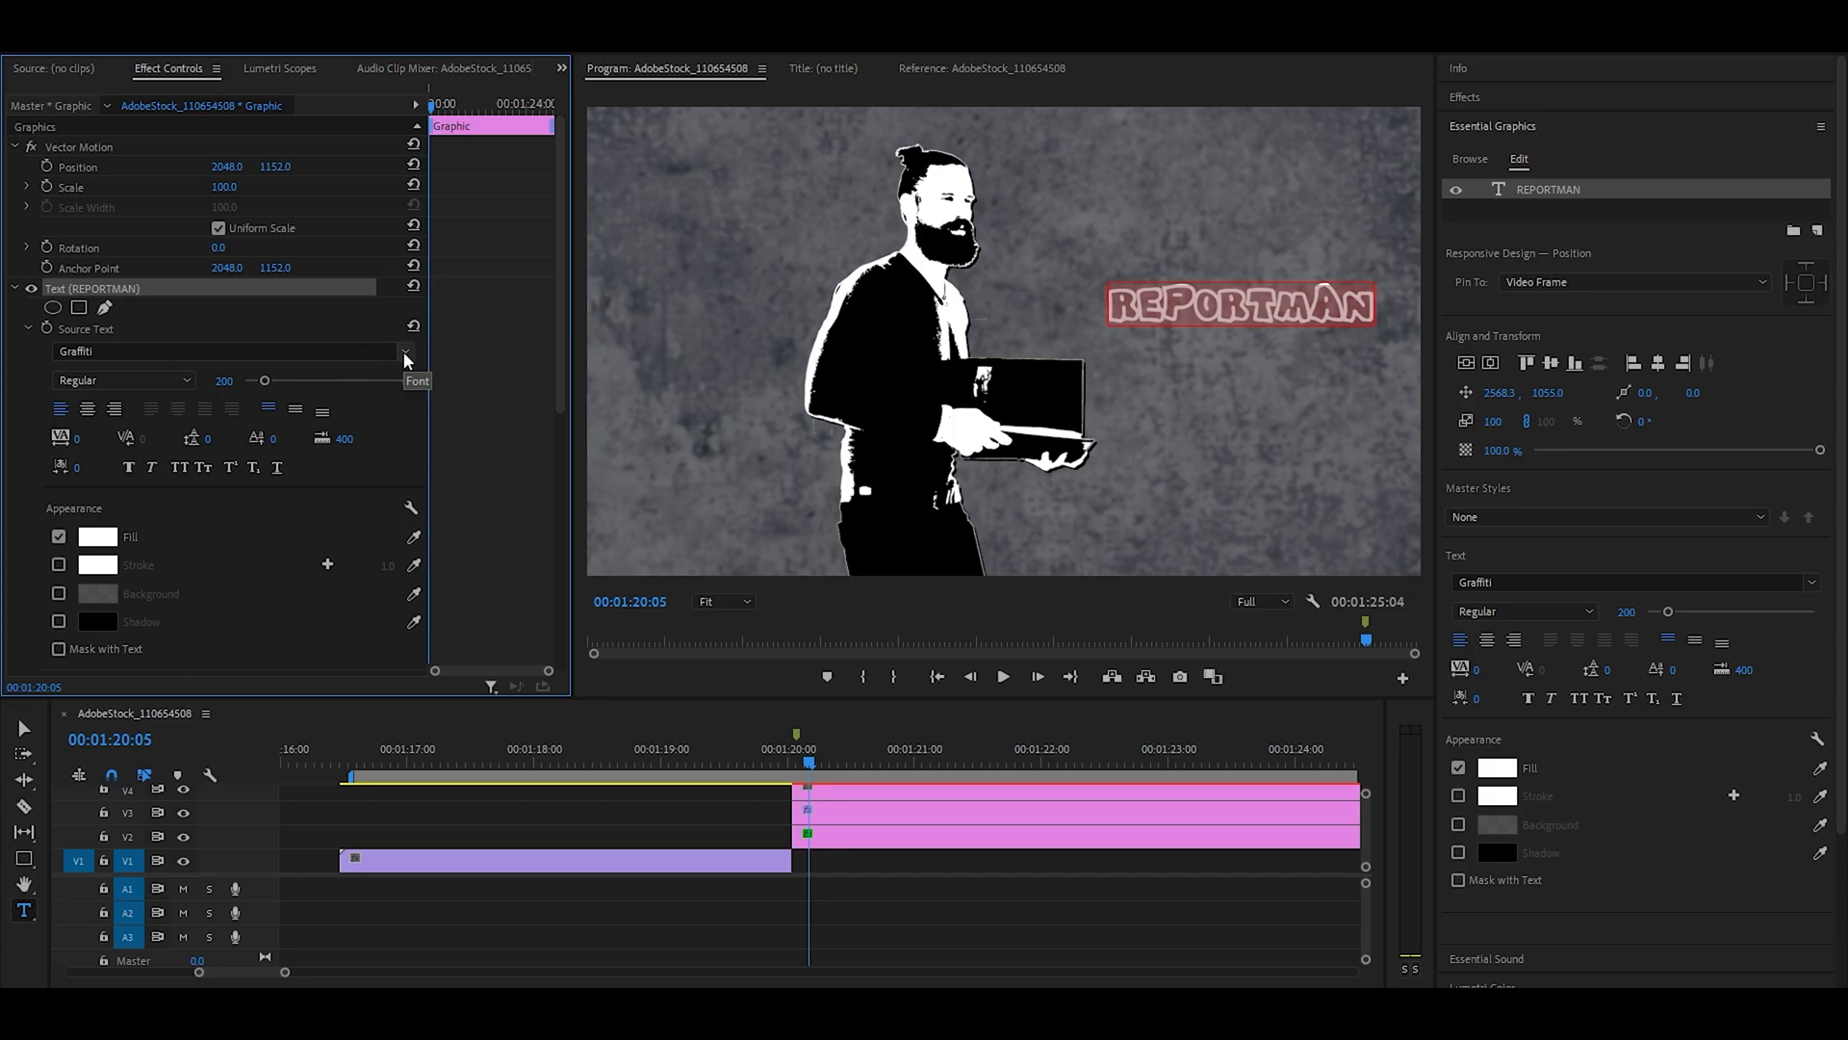
{"action": "left_click", "coordinate": [404, 356]}
{"action": "type", "text": "MONT"}
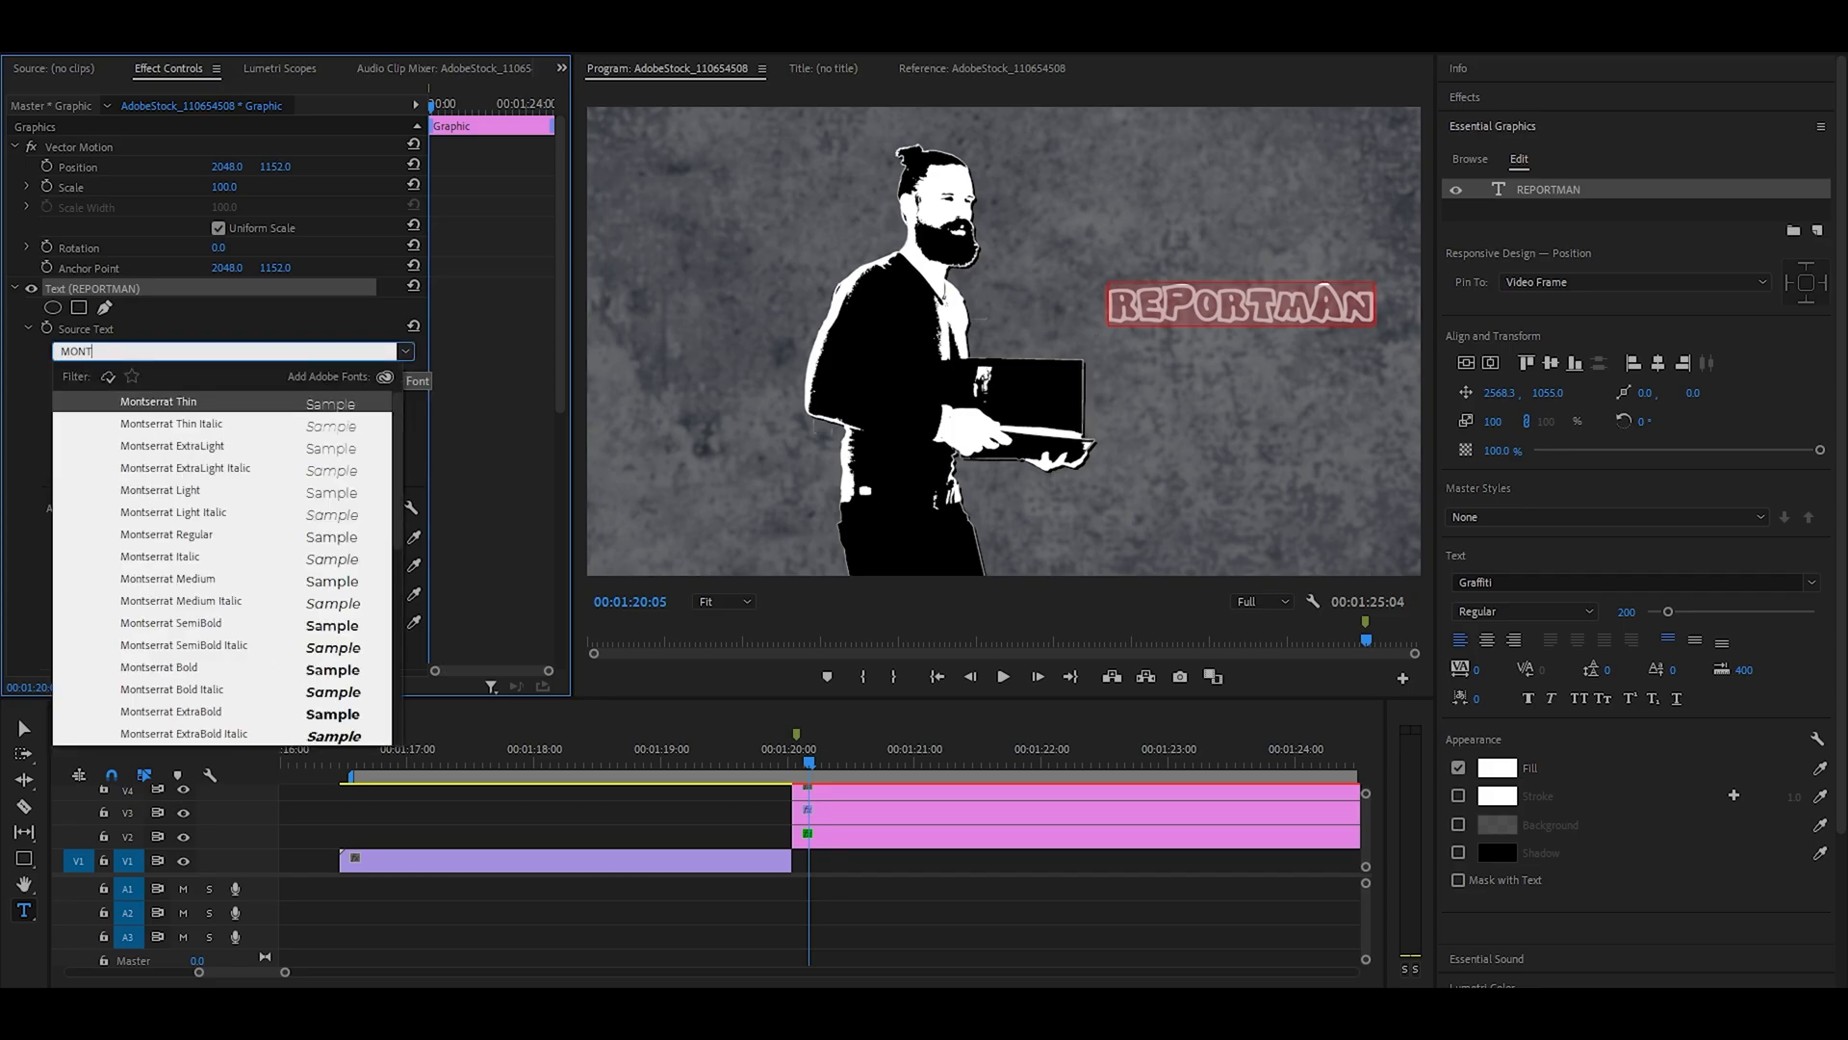
{"action": "left_click", "coordinate": [203, 713]}
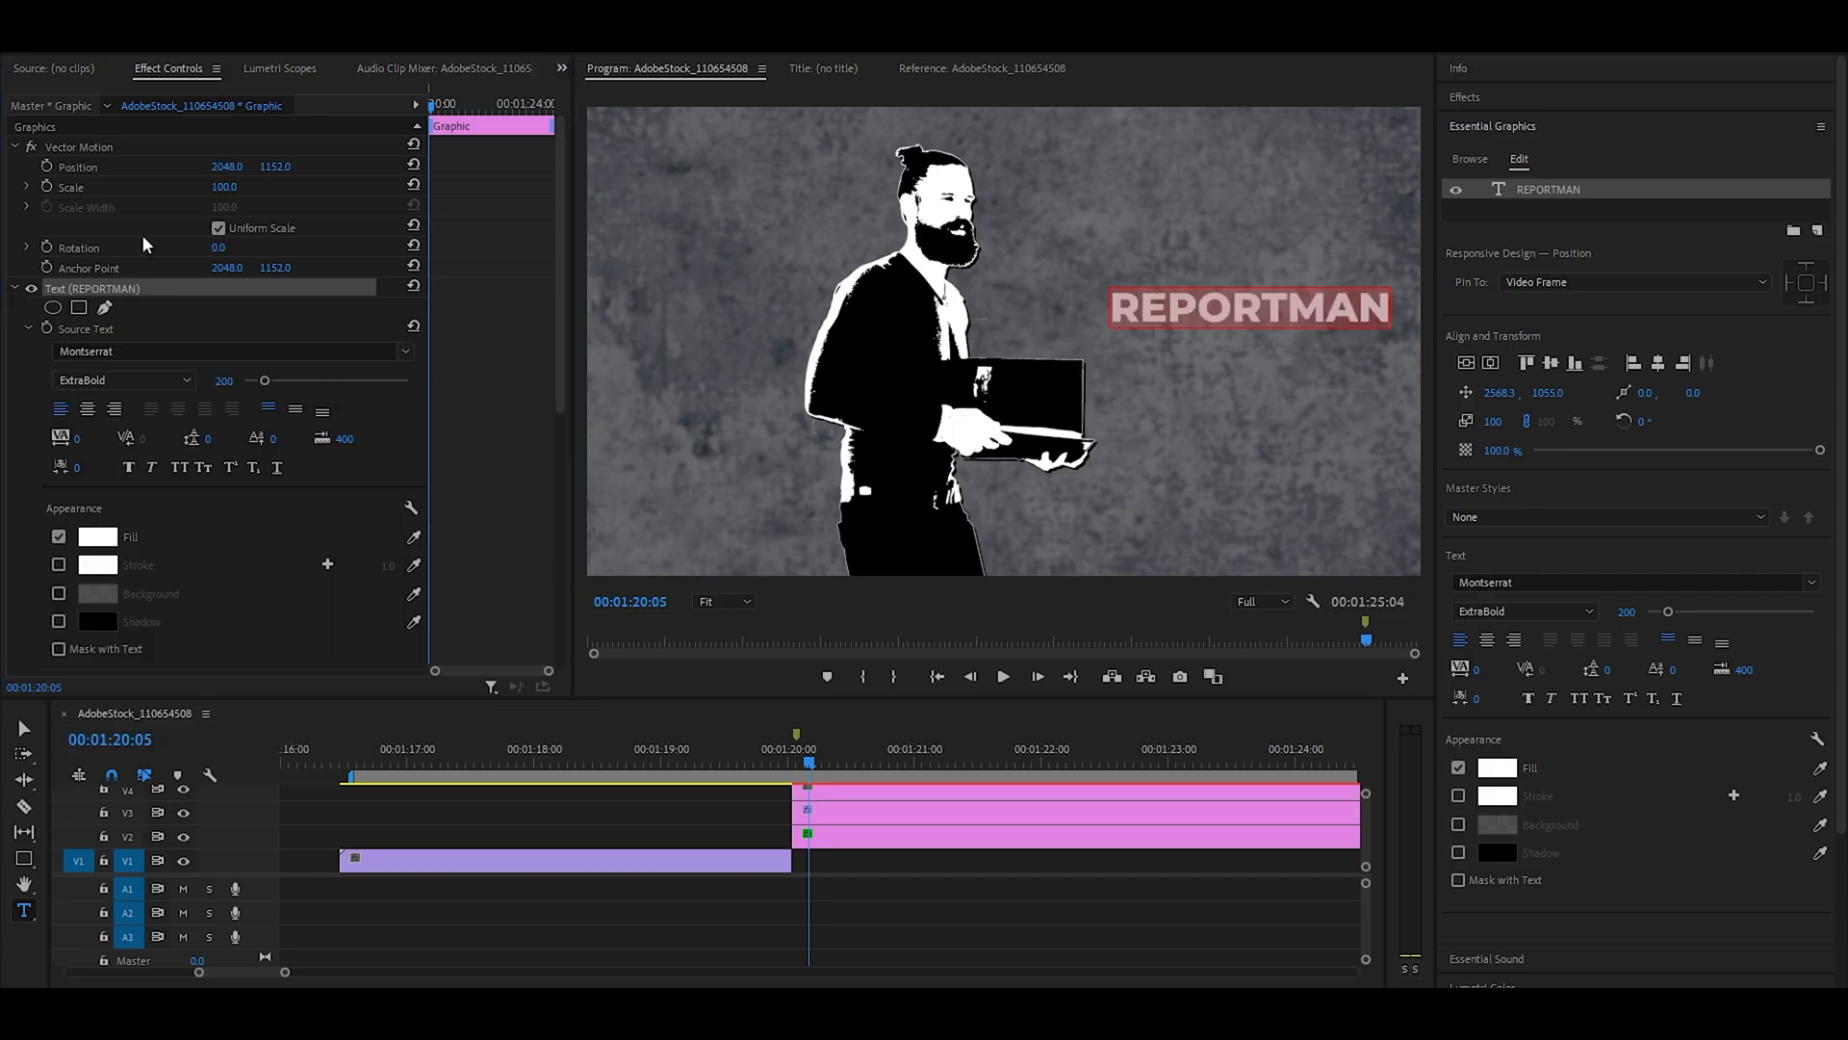
Set the REPORTMAN title's font size to 300 and position it beside the man's head at about 1977, 558
{"action": "key", "text": "v"}
{"action": "left_click_drag", "start_coordinate": [1269, 313], "coordinate": [1194, 264]}
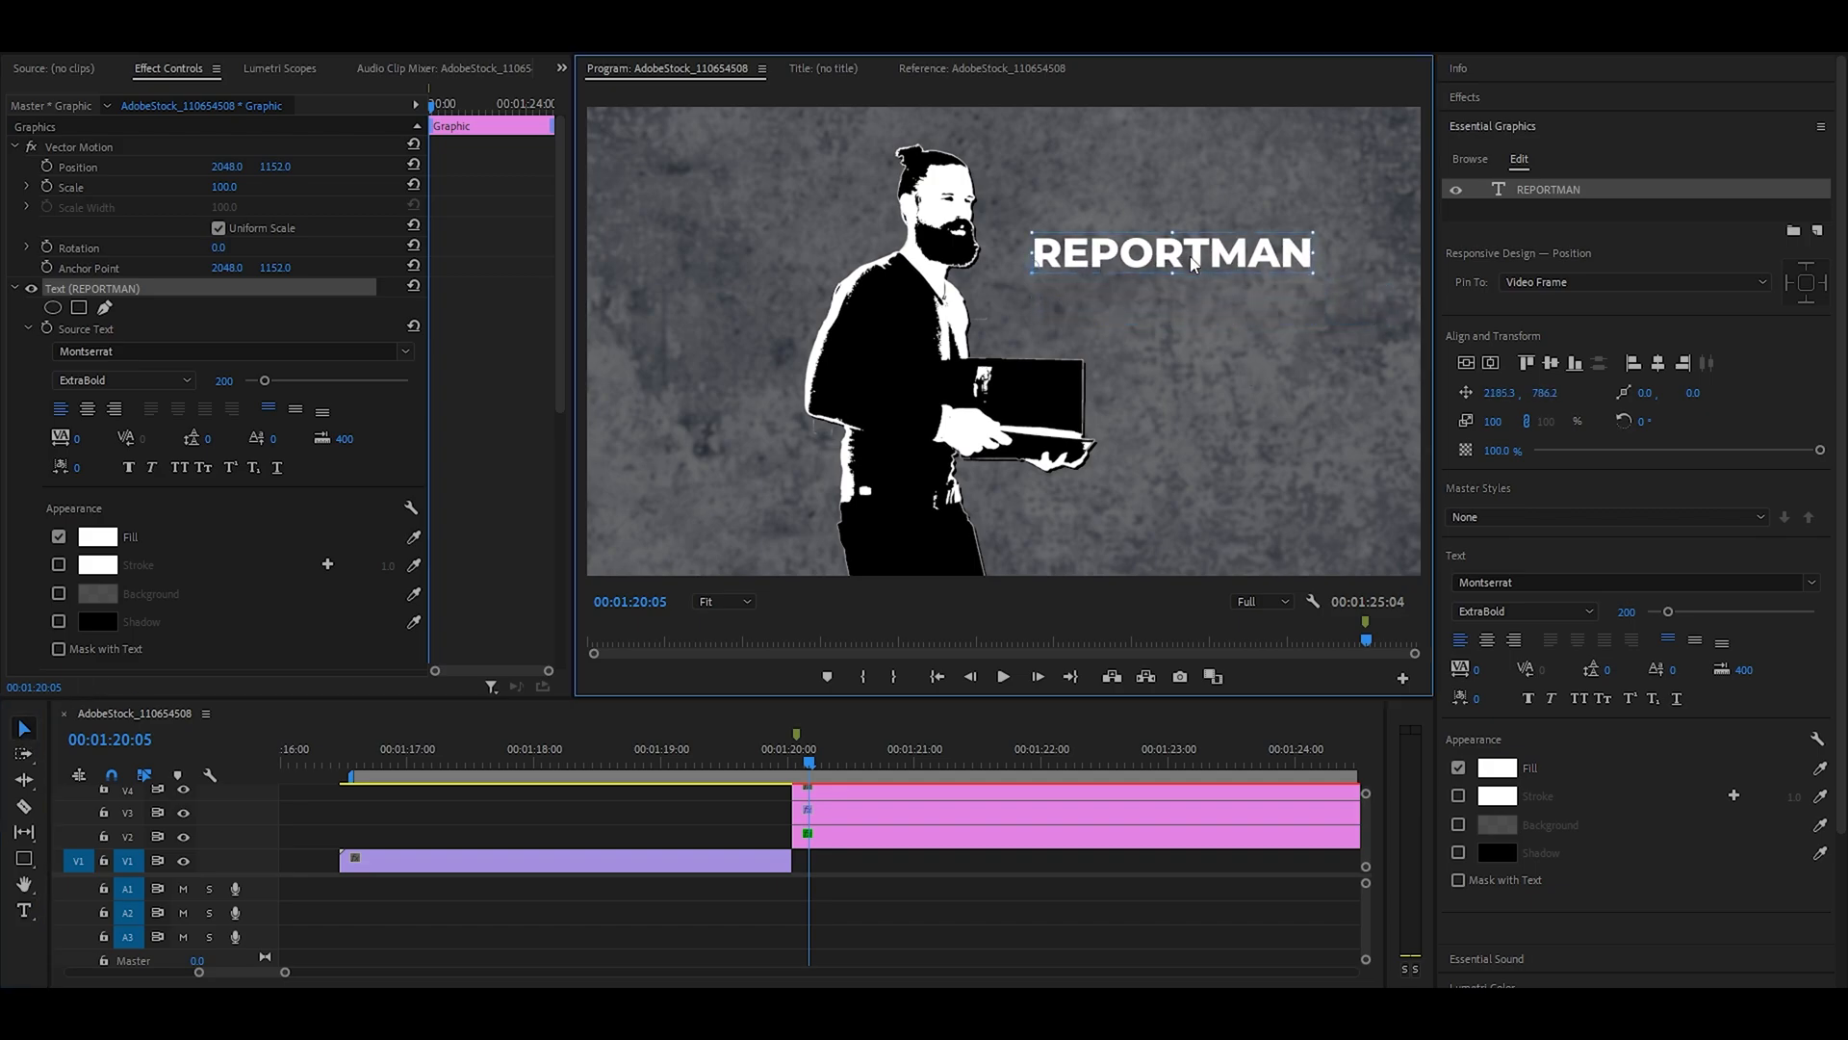
{"action": "double_click", "coordinate": [1104, 258]}
{"action": "left_click", "coordinate": [222, 379]}
{"action": "type", "text": "300"}
{"action": "key", "text": "Return"}
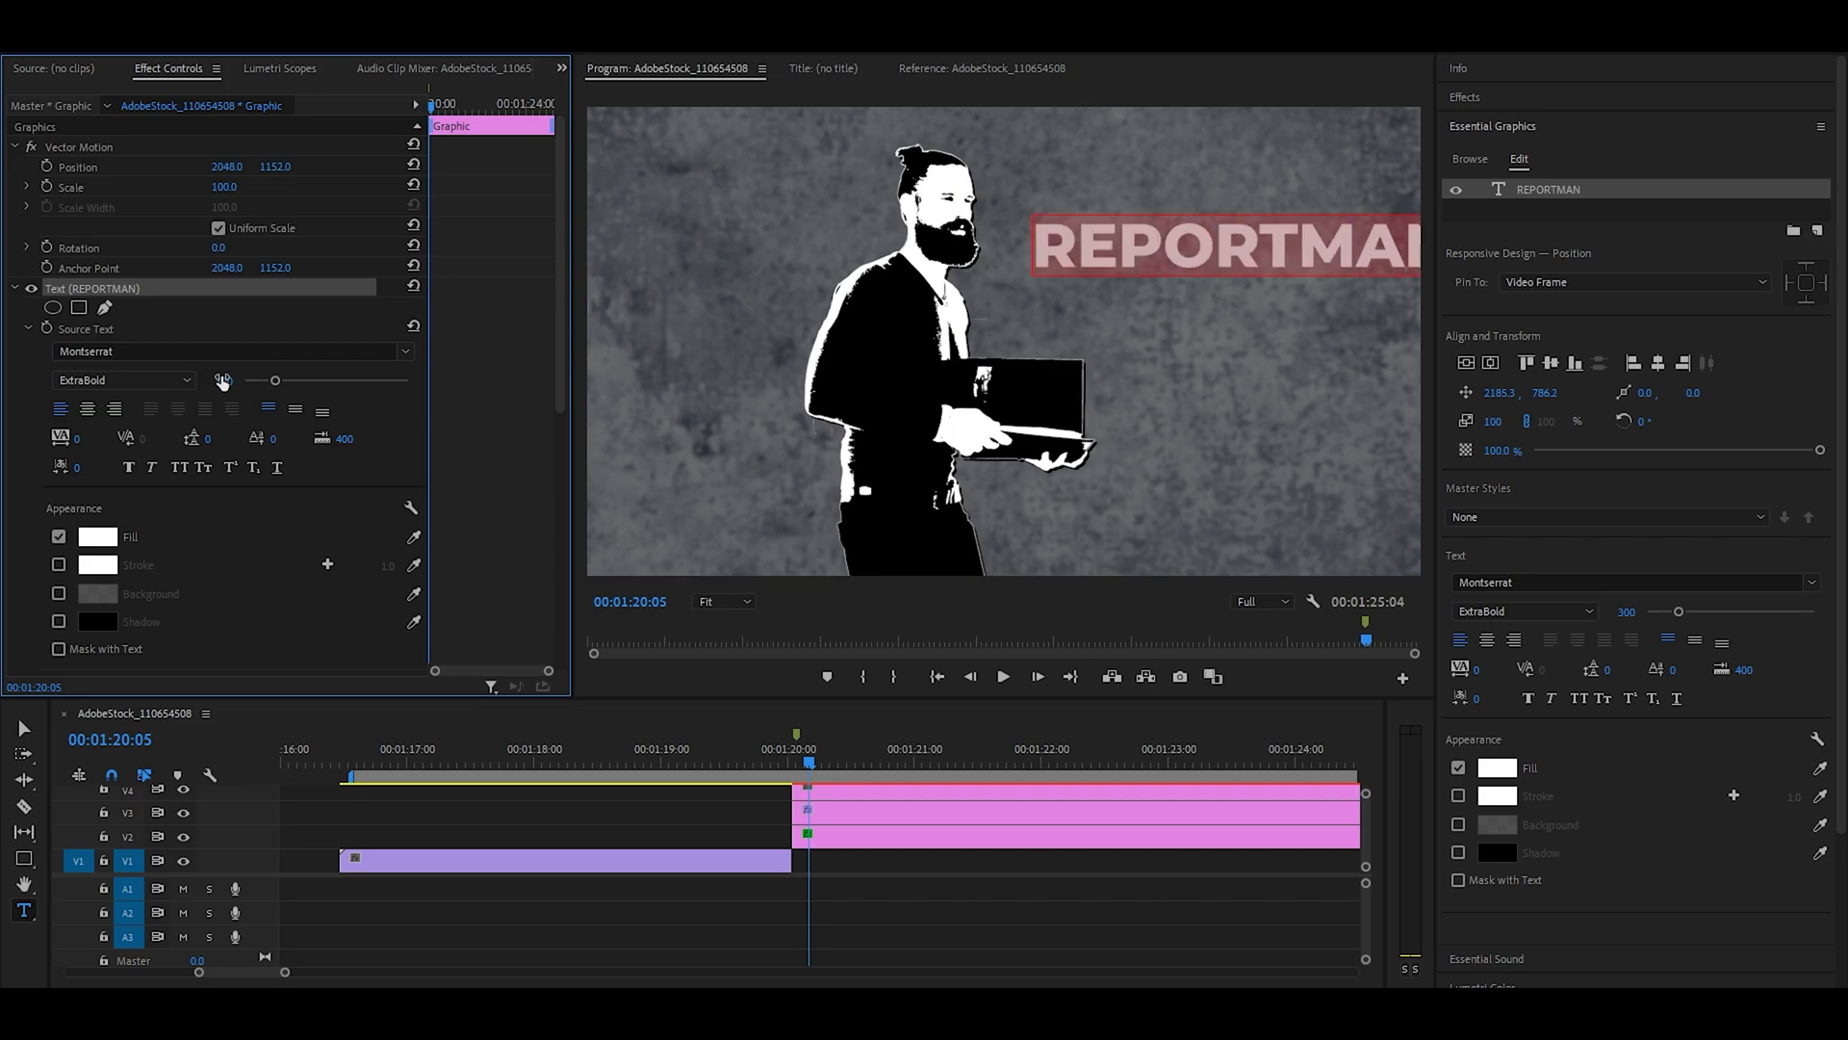
{"action": "left_click", "coordinate": [26, 732]}
{"action": "left_click_drag", "start_coordinate": [1239, 250], "coordinate": [1196, 205]}
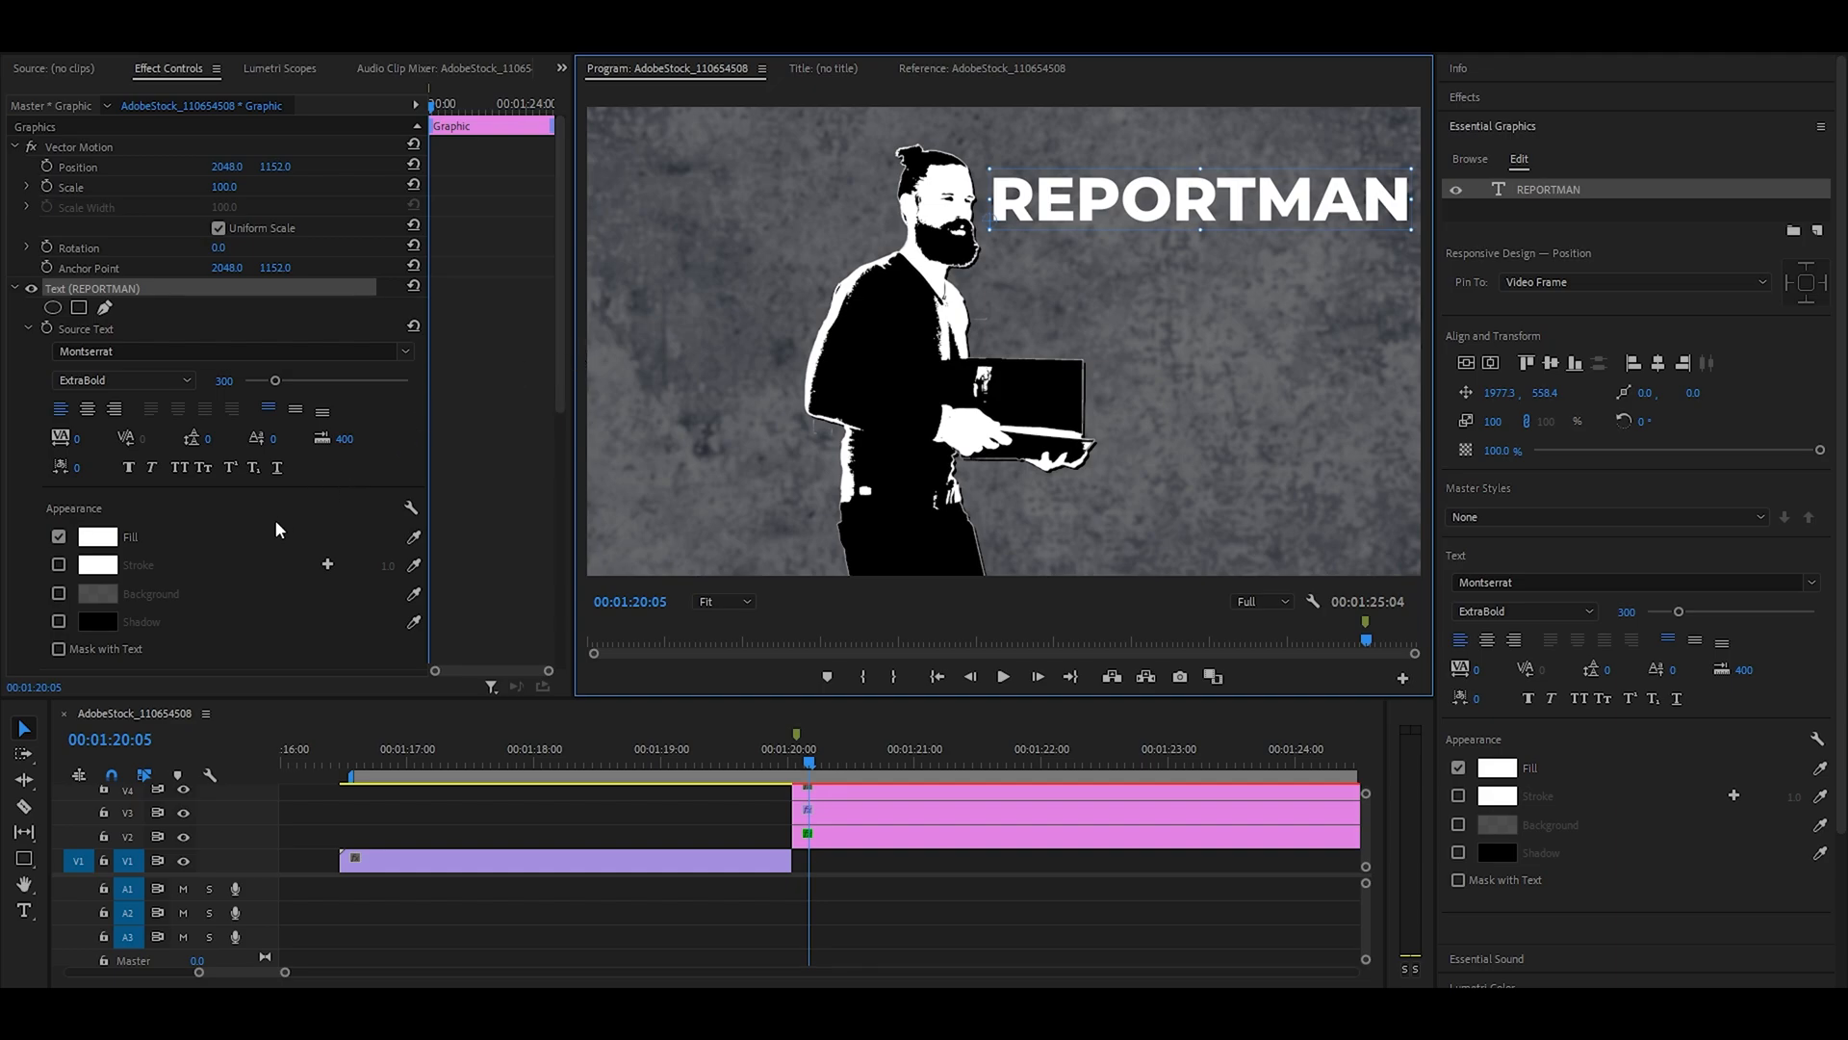
Draw a rectangle covering the REPORTMAN title, centred at about 3018, 442, and layer the text above it
{"action": "left_click", "coordinate": [24, 859]}
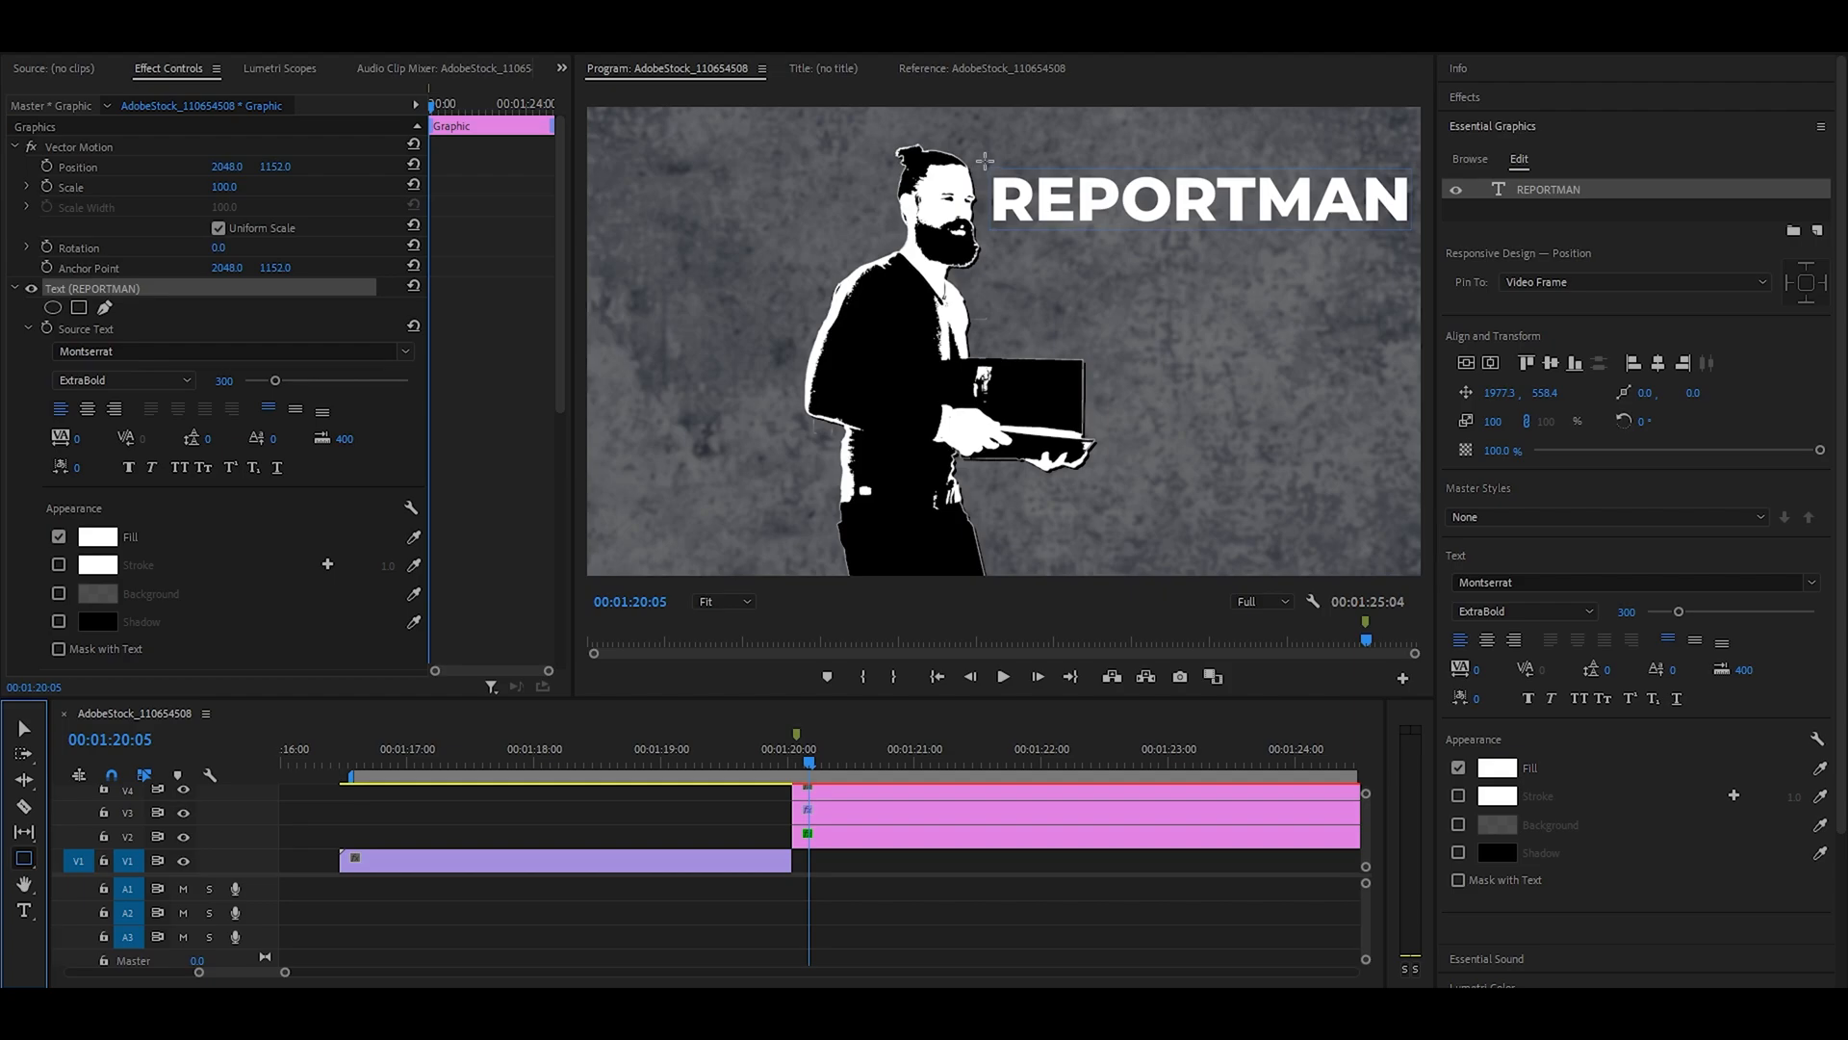
{"action": "mouse_move", "coordinate": [989, 161]}
{"action": "left_mouse_down"}
{"action": "mouse_move", "coordinate": [1089, 233]}
{"action": "mouse_move", "coordinate": [1413, 233]}
{"action": "left_mouse_up"}
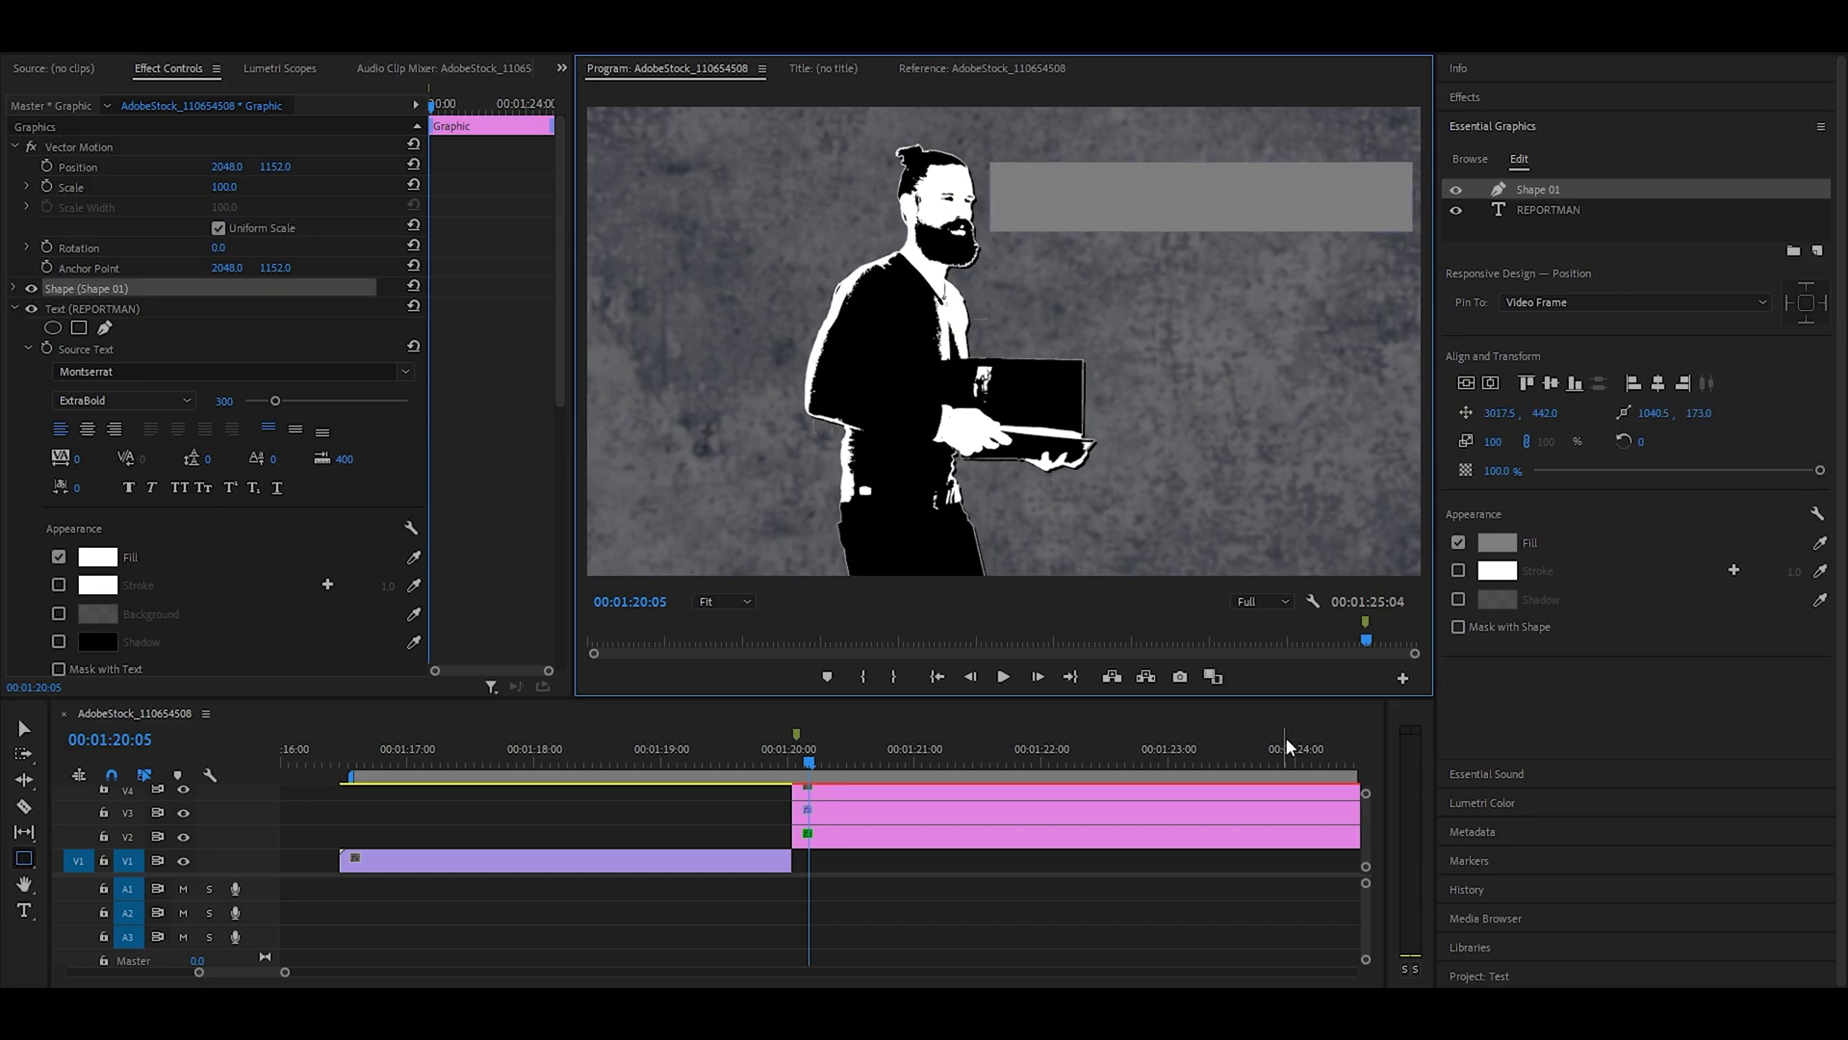
{"action": "left_click_drag", "start_coordinate": [103, 308], "coordinate": [104, 277]}
{"action": "left_click", "coordinate": [14, 289]}
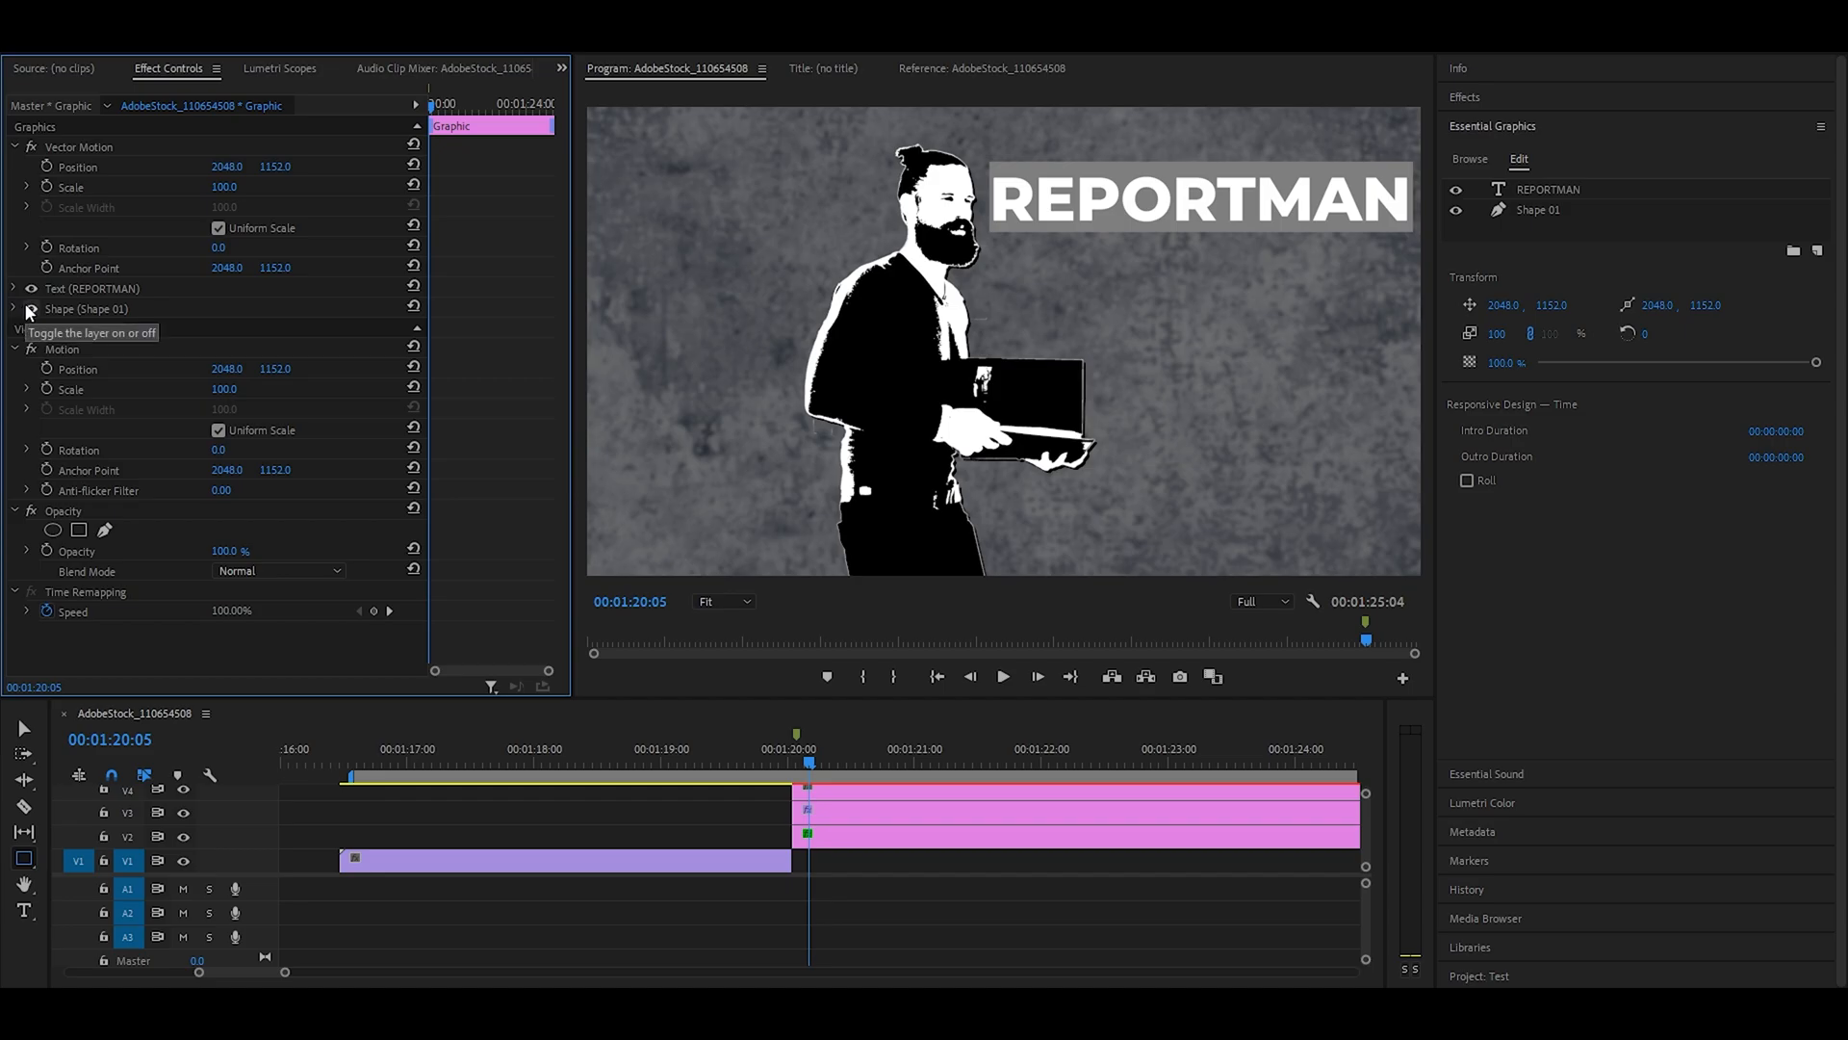
Set the title rectangle's fill colour to dark brown, 3F2B11
{"action": "left_click", "coordinate": [84, 308]}
{"action": "left_click", "coordinate": [13, 309]}
{"action": "left_click", "coordinate": [98, 396]}
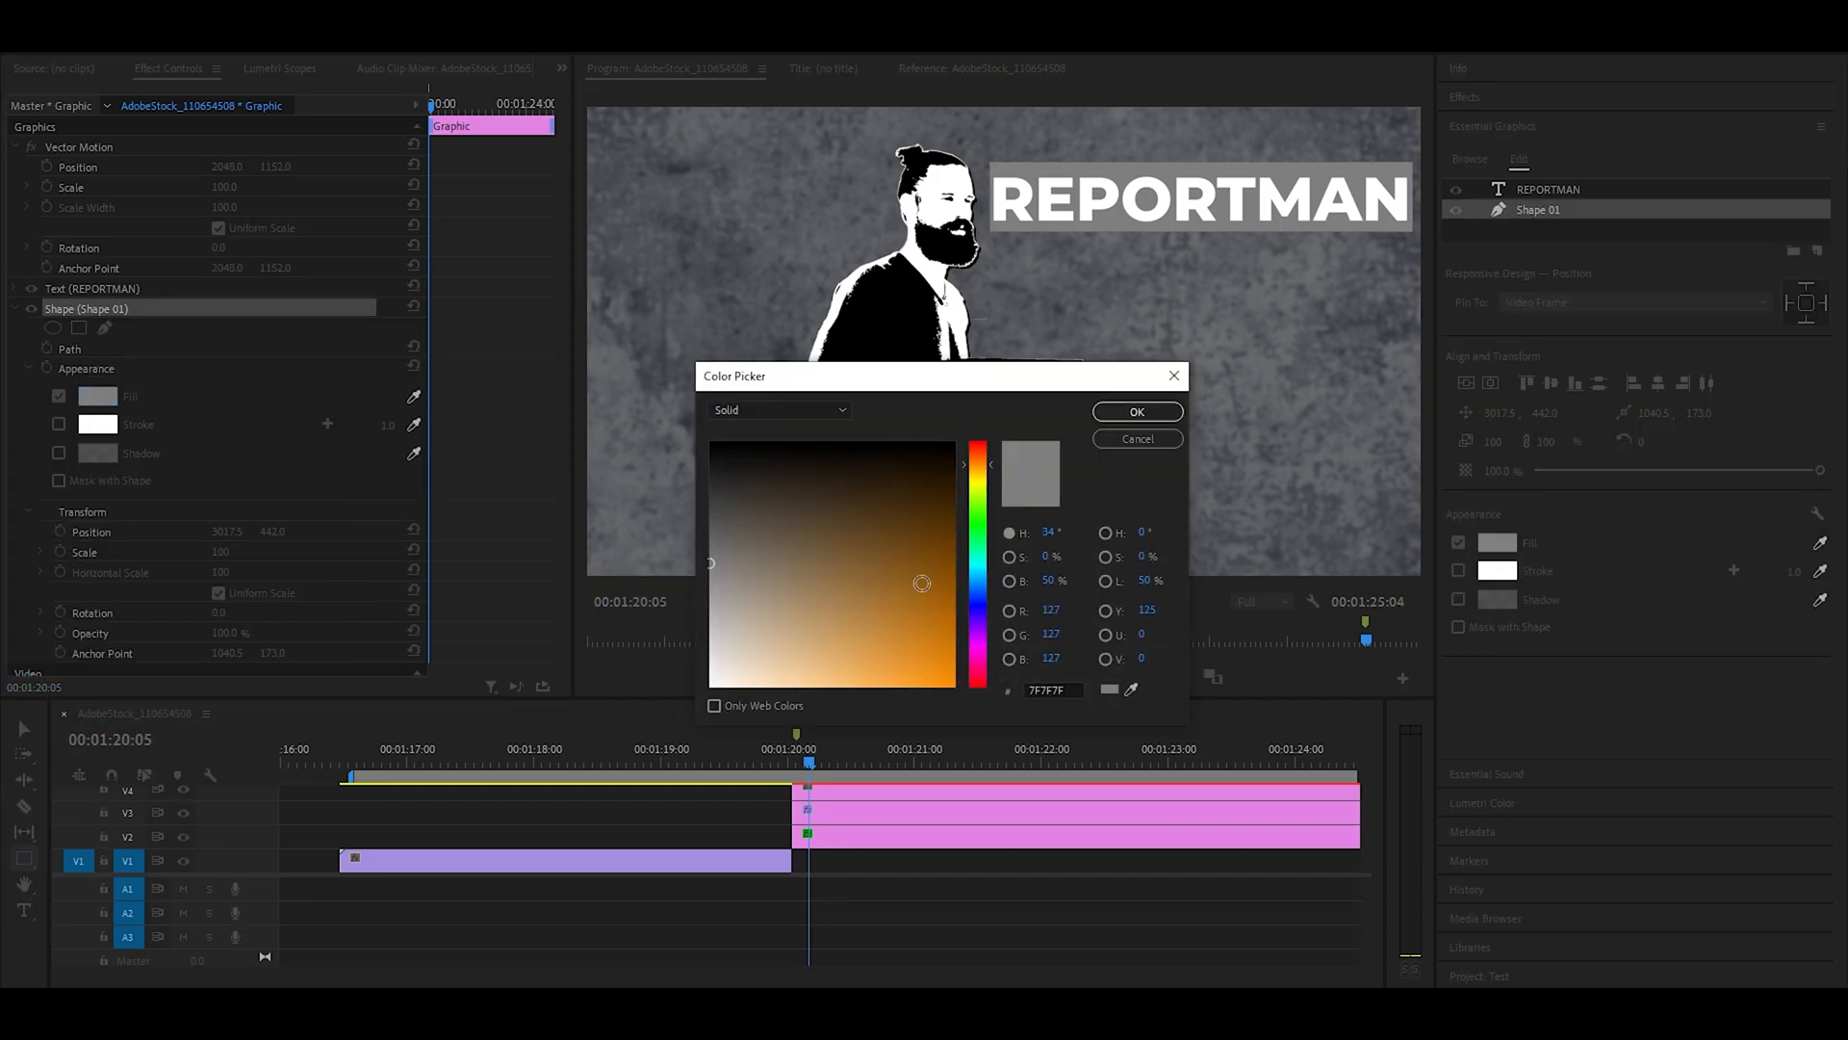
{"action": "left_click_drag", "start_coordinate": [920, 581], "coordinate": [886, 628]}
{"action": "left_click", "coordinate": [1132, 412]}
Find the grain effects and apply Dust & Scratches to the REPORTMAN graphic
{"action": "left_click", "coordinate": [1464, 97]}
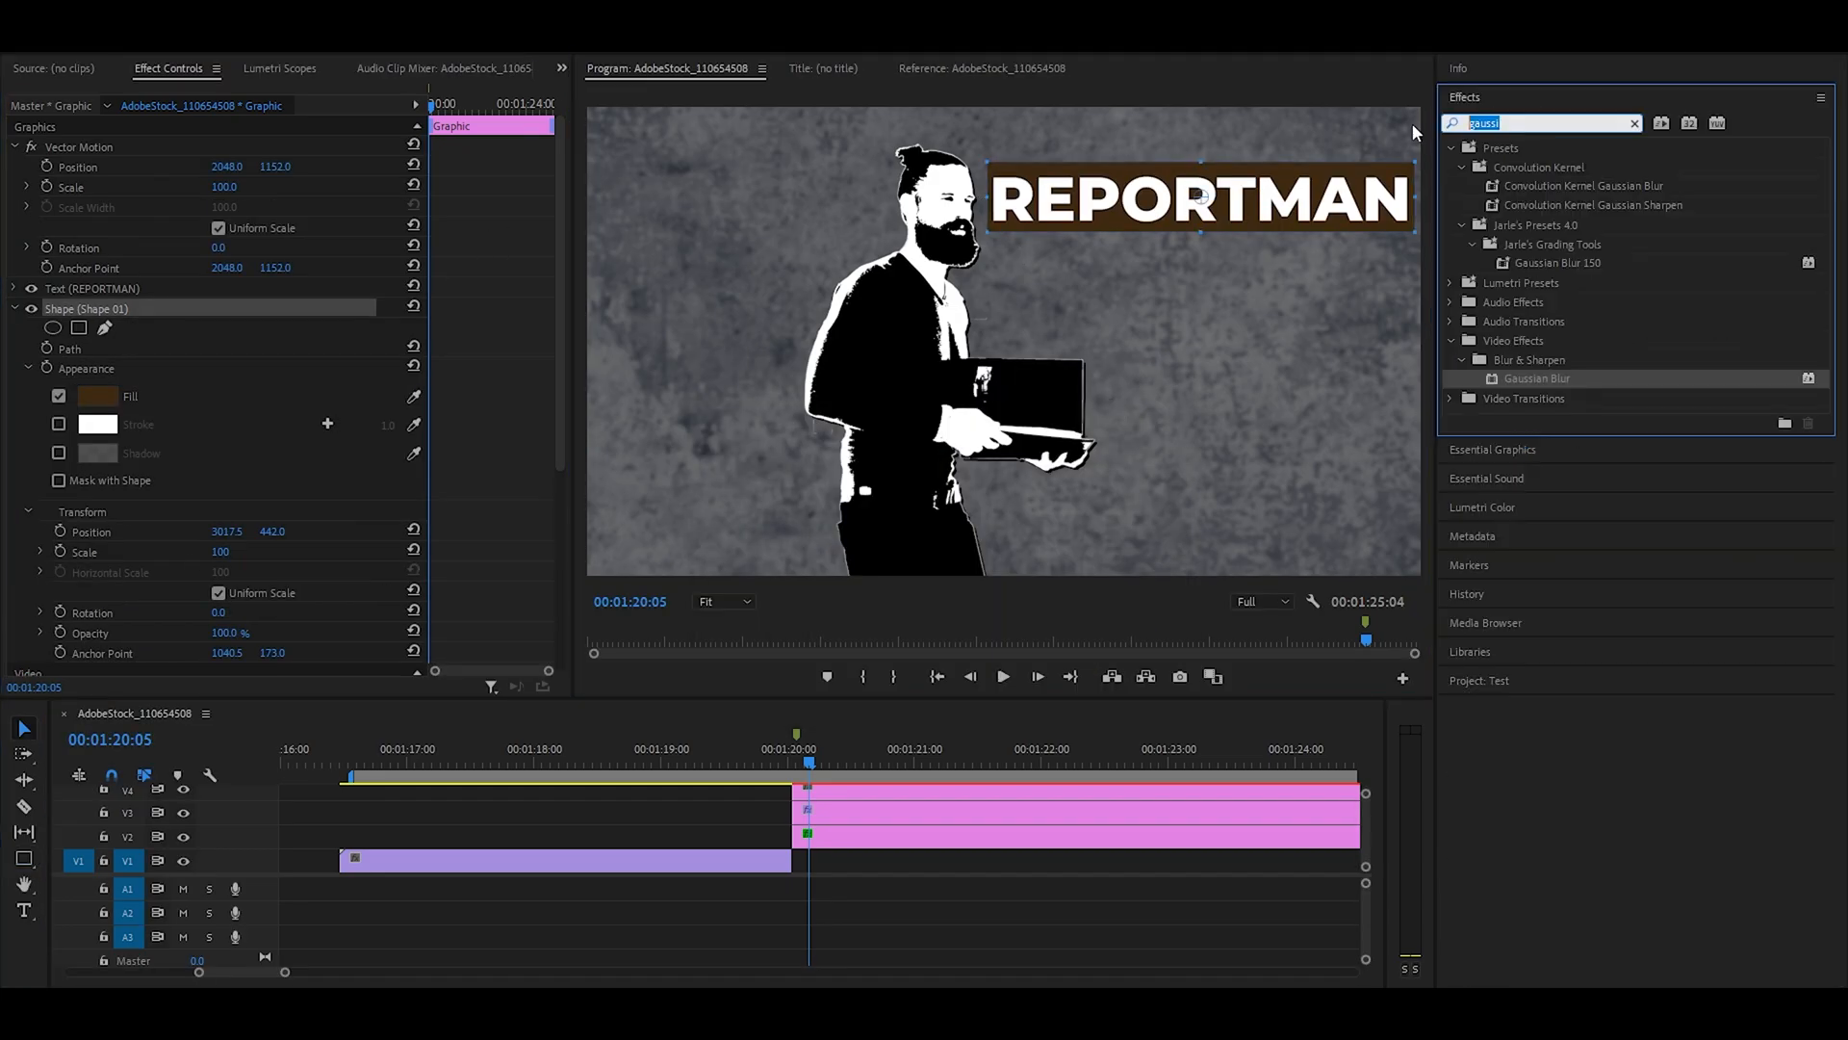
{"action": "left_click", "coordinate": [869, 789]}
{"action": "scroll", "coordinate": [869, 789], "scroll_direction": "up", "scroll_amount": 3}
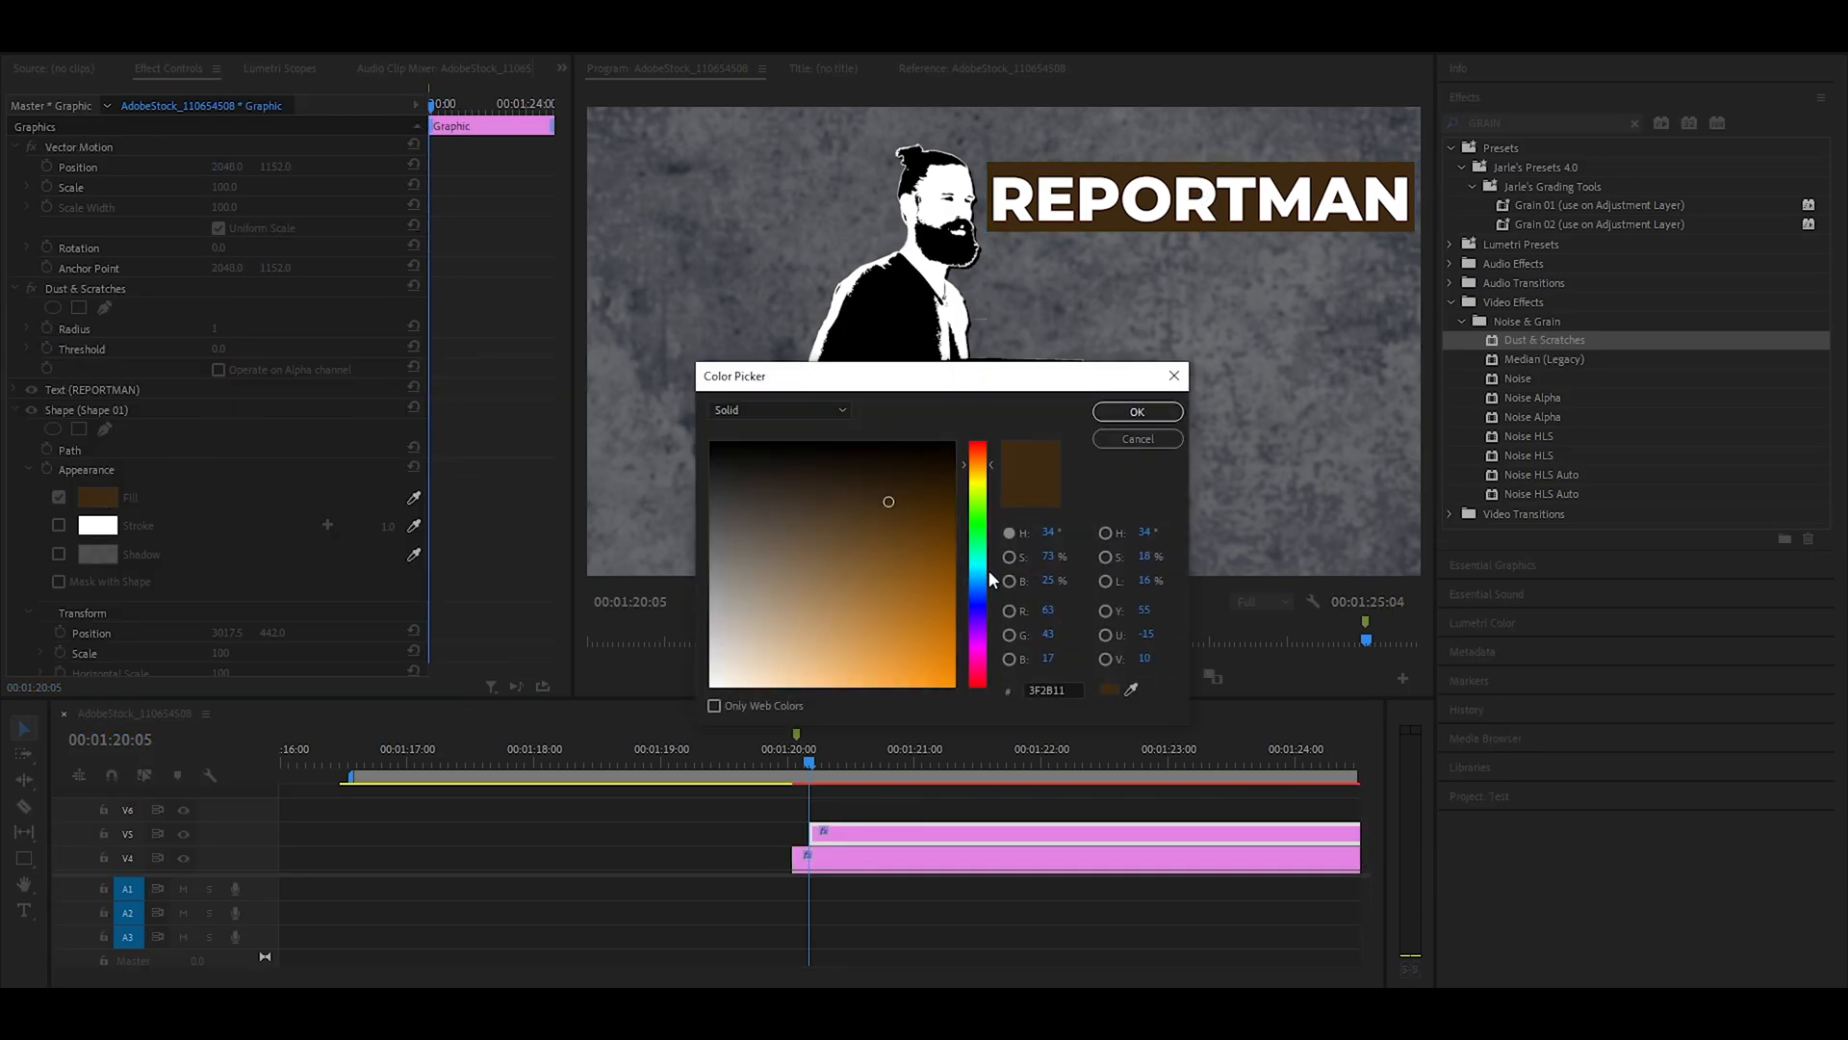
Recolour the title rectangle's fill to a dark slate blue
{"action": "left_click", "coordinate": [979, 579]}
{"action": "left_click_drag", "start_coordinate": [809, 577], "coordinate": [780, 536]}
{"action": "left_click", "coordinate": [1135, 412]}
Trim the REPORTMAN graphic on V5 to run from 00:01:20:17 to the other layers' end at 00:01:25:00
{"action": "left_click_drag", "start_coordinate": [1286, 831], "coordinate": [1269, 831]}
{"action": "scroll", "coordinate": [1195, 834], "scroll_direction": "down", "scroll_amount": 3}
{"action": "left_click", "coordinate": [1033, 852]}
{"action": "left_click", "coordinate": [1004, 804]}
Go to 00:01:20:02 and set the V2 texture's scale to 167
{"action": "mouse_move", "coordinate": [914, 761]}
{"action": "left_mouse_down"}
{"action": "mouse_move", "coordinate": [952, 765]}
{"action": "mouse_move", "coordinate": [952, 804]}
{"action": "mouse_move", "coordinate": [904, 778]}
{"action": "left_mouse_up"}
{"action": "left_click", "coordinate": [899, 767]}
{"action": "left_click", "coordinate": [958, 829]}
{"action": "left_click", "coordinate": [958, 875]}
{"action": "left_click", "coordinate": [344, 187]}
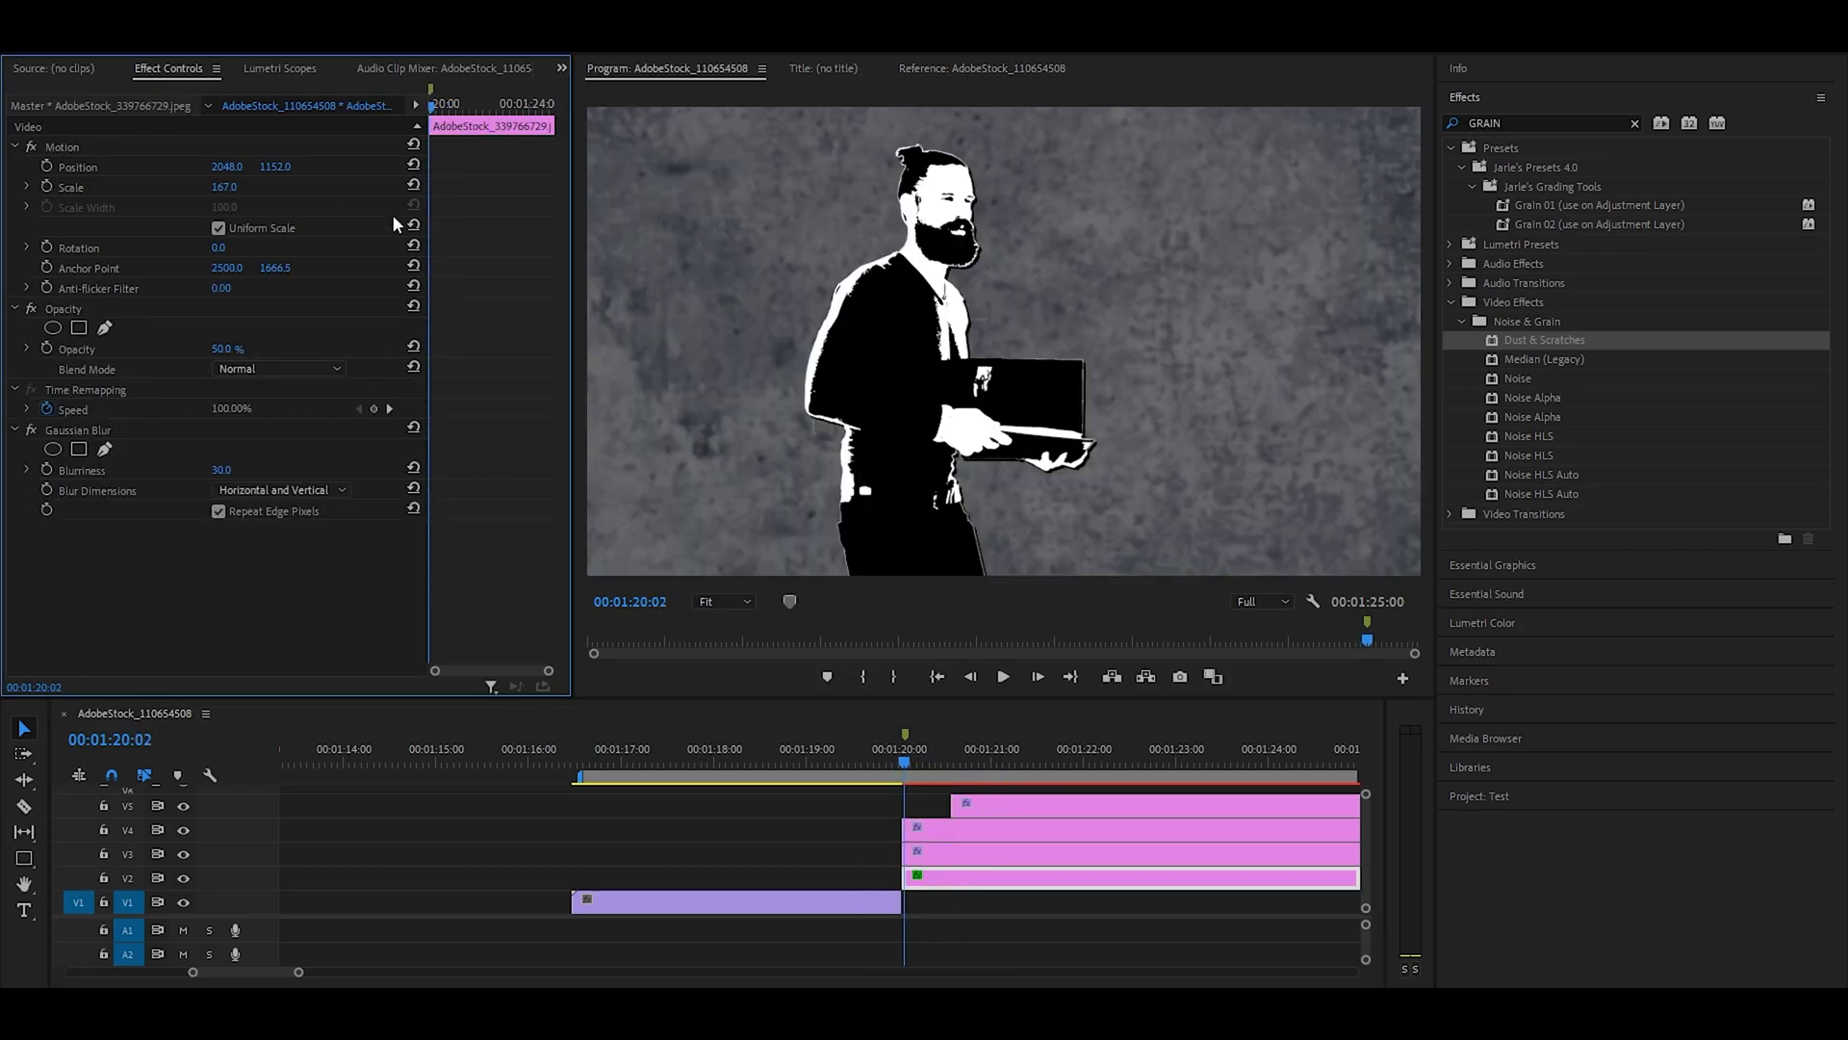
Keyframe guy2.png's scale at 00:01:20:02 and set it to 130 at 00:01:20:17
{"action": "left_click", "coordinate": [948, 853]}
{"action": "left_click", "coordinate": [46, 187]}
{"action": "mouse_move", "coordinate": [431, 106]}
{"action": "left_mouse_down"}
{"action": "mouse_move", "coordinate": [462, 113]}
{"action": "mouse_move", "coordinate": [442, 113]}
{"action": "left_mouse_up"}
{"action": "left_click", "coordinate": [224, 186]}
{"action": "type", "text": "130"}
{"action": "key", "text": "Return"}
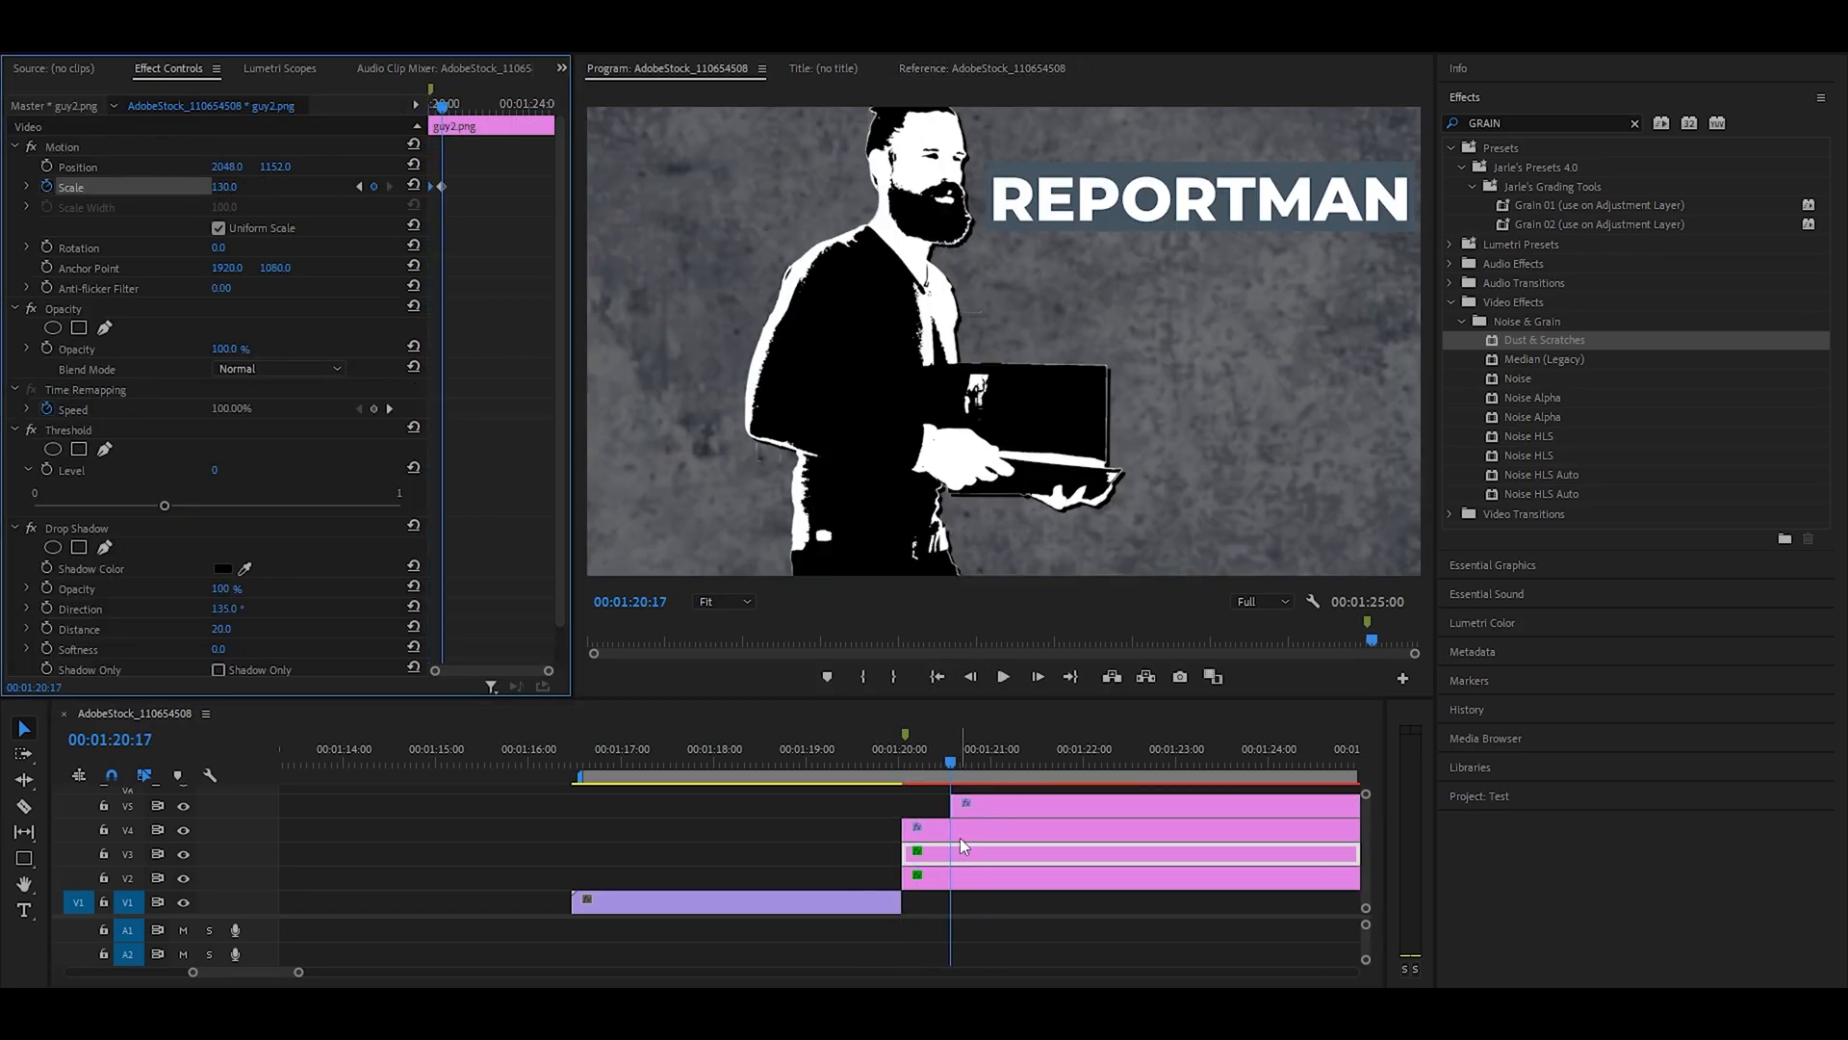
{"action": "left_click_drag", "start_coordinate": [891, 754], "coordinate": [905, 754]}
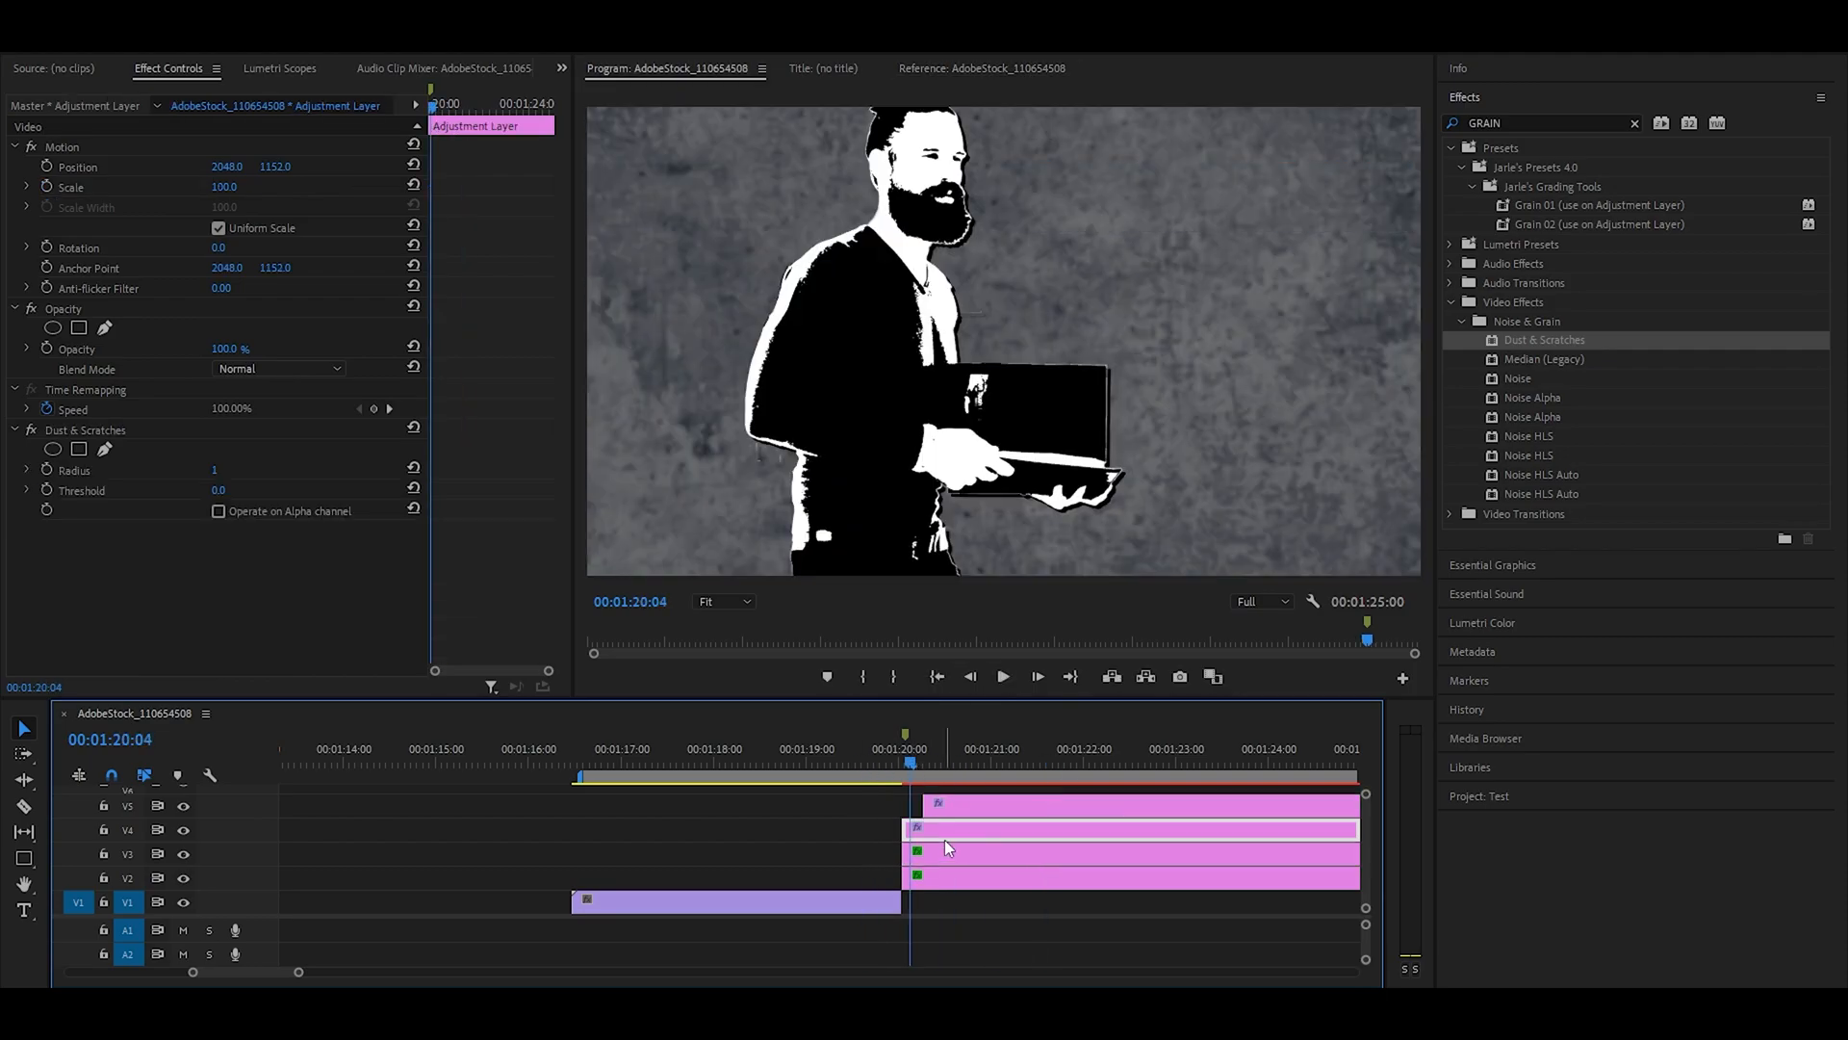
{"action": "double_click", "coordinate": [104, 327]}
{"action": "left_click", "coordinate": [746, 309]}
{"action": "left_click", "coordinate": [89, 347]}
{"action": "key", "text": "Delete"}
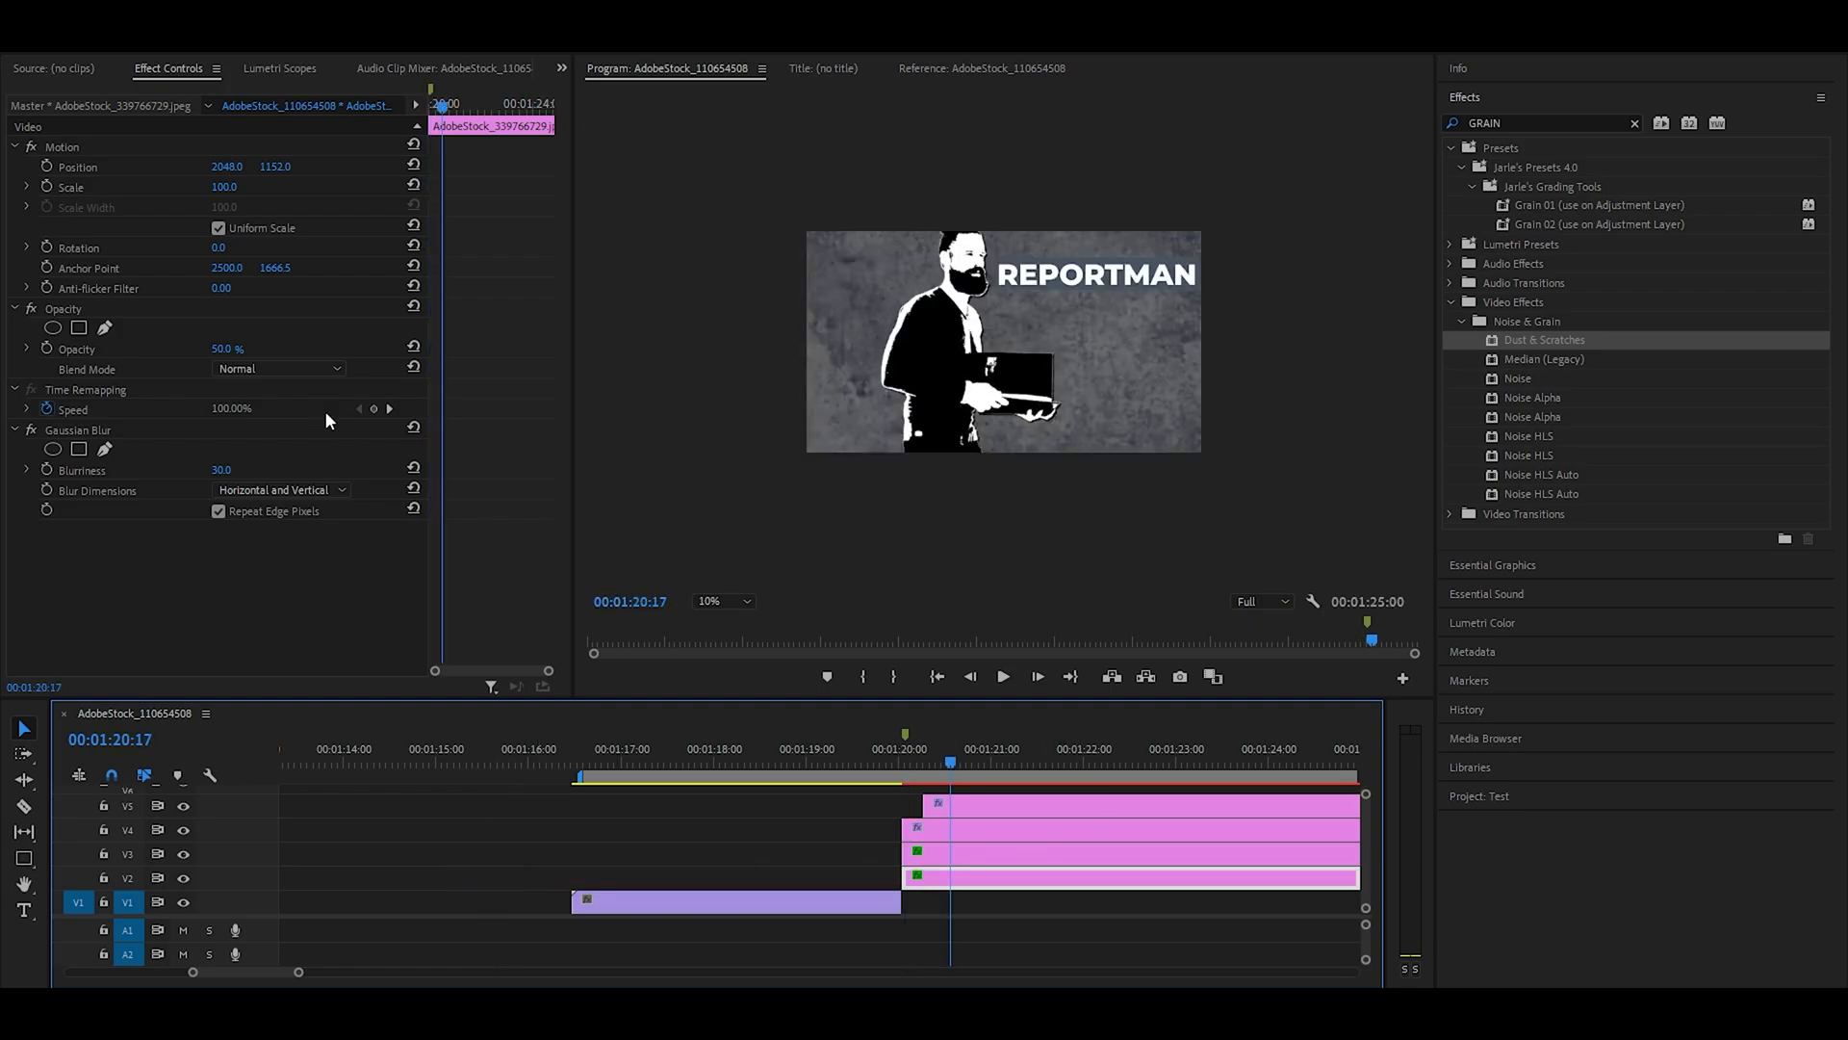
Try to move the REPORTMAN graphic on V5 to start together with the freeze-frame layers below it
{"action": "left_click", "coordinate": [973, 807]}
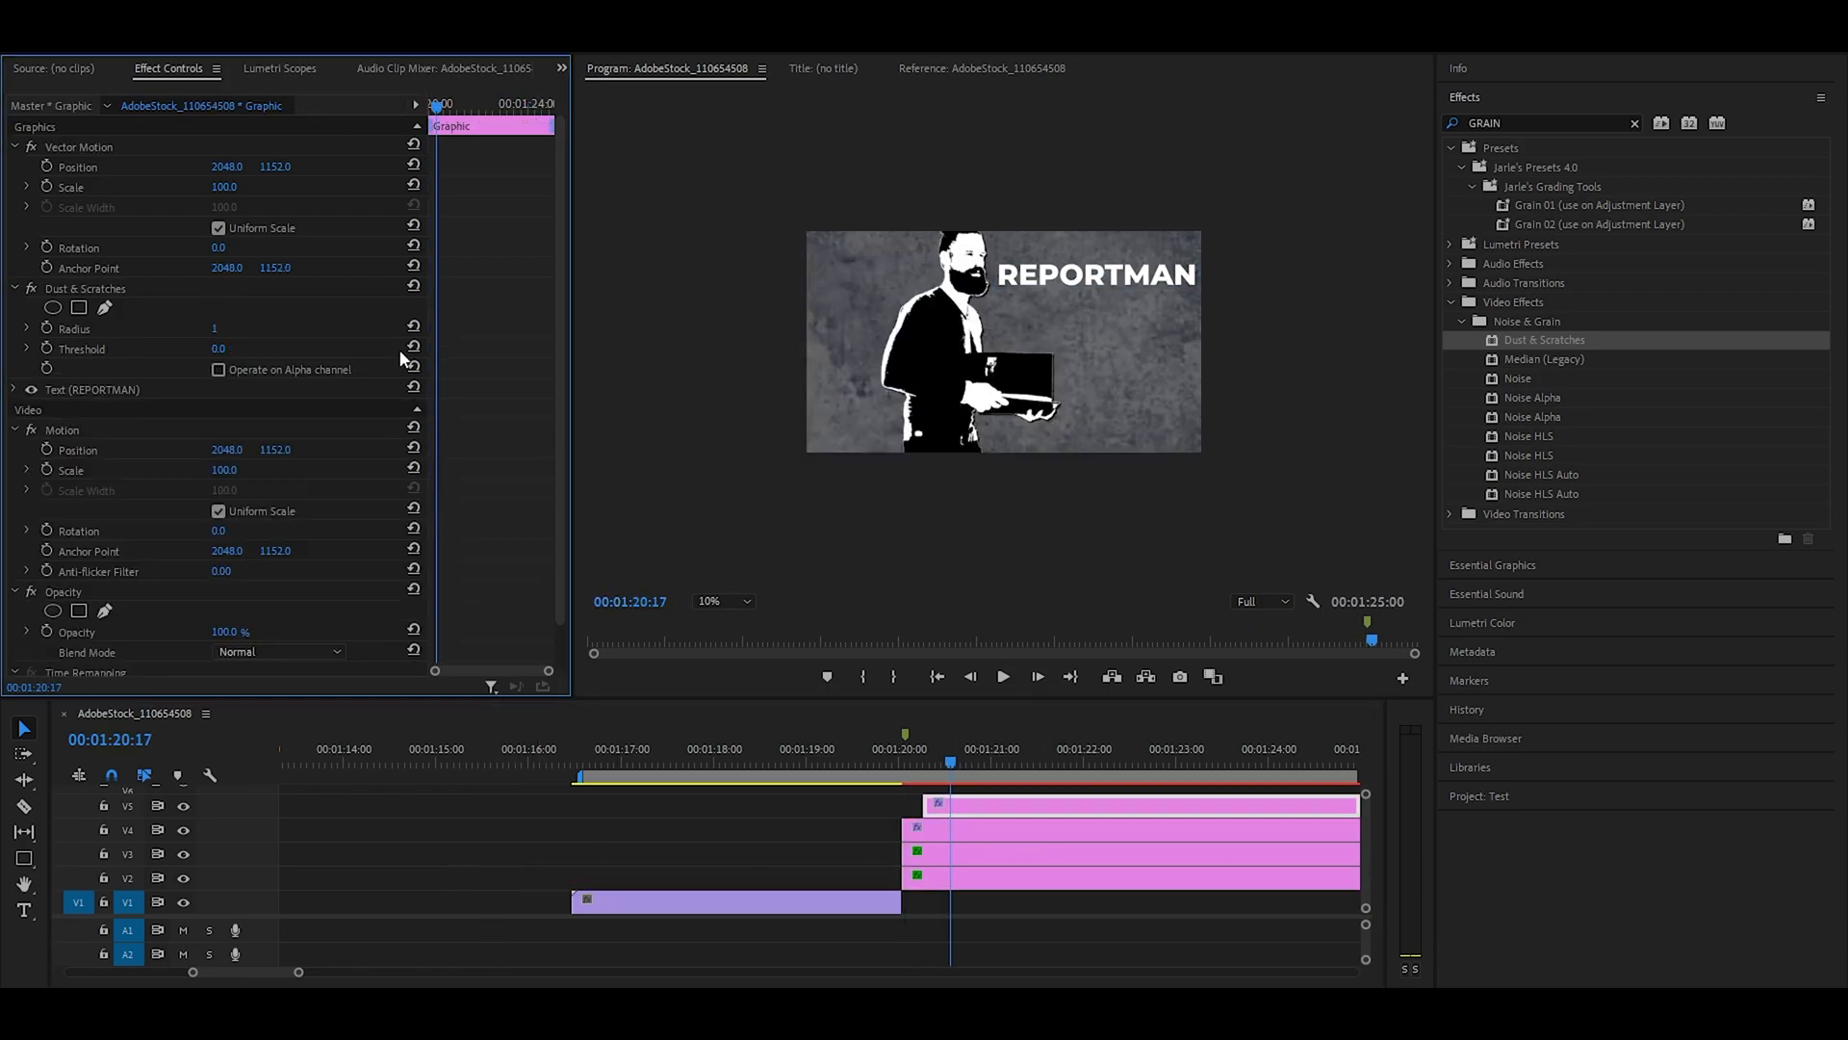
{"action": "left_click", "coordinate": [111, 412]}
{"action": "left_click", "coordinate": [722, 601]}
{"action": "left_click", "coordinate": [717, 624]}
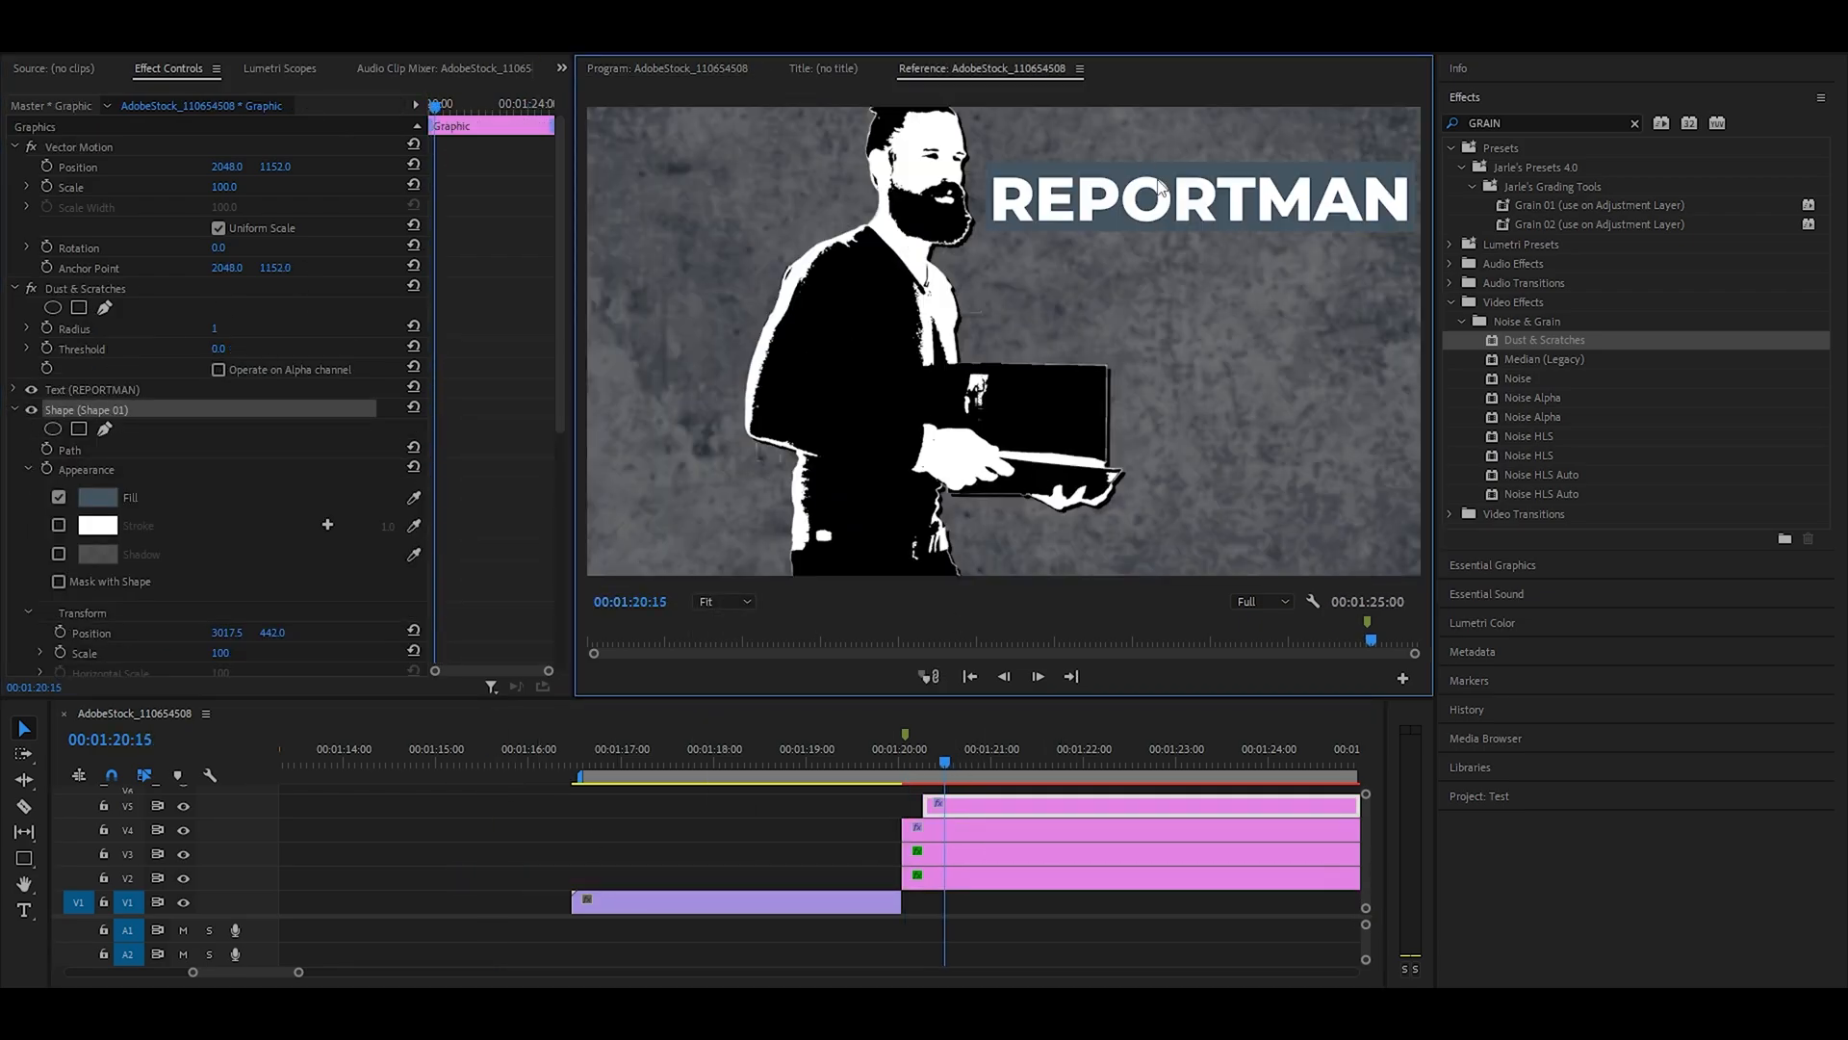
{"action": "left_click_drag", "start_coordinate": [966, 807], "coordinate": [939, 800]}
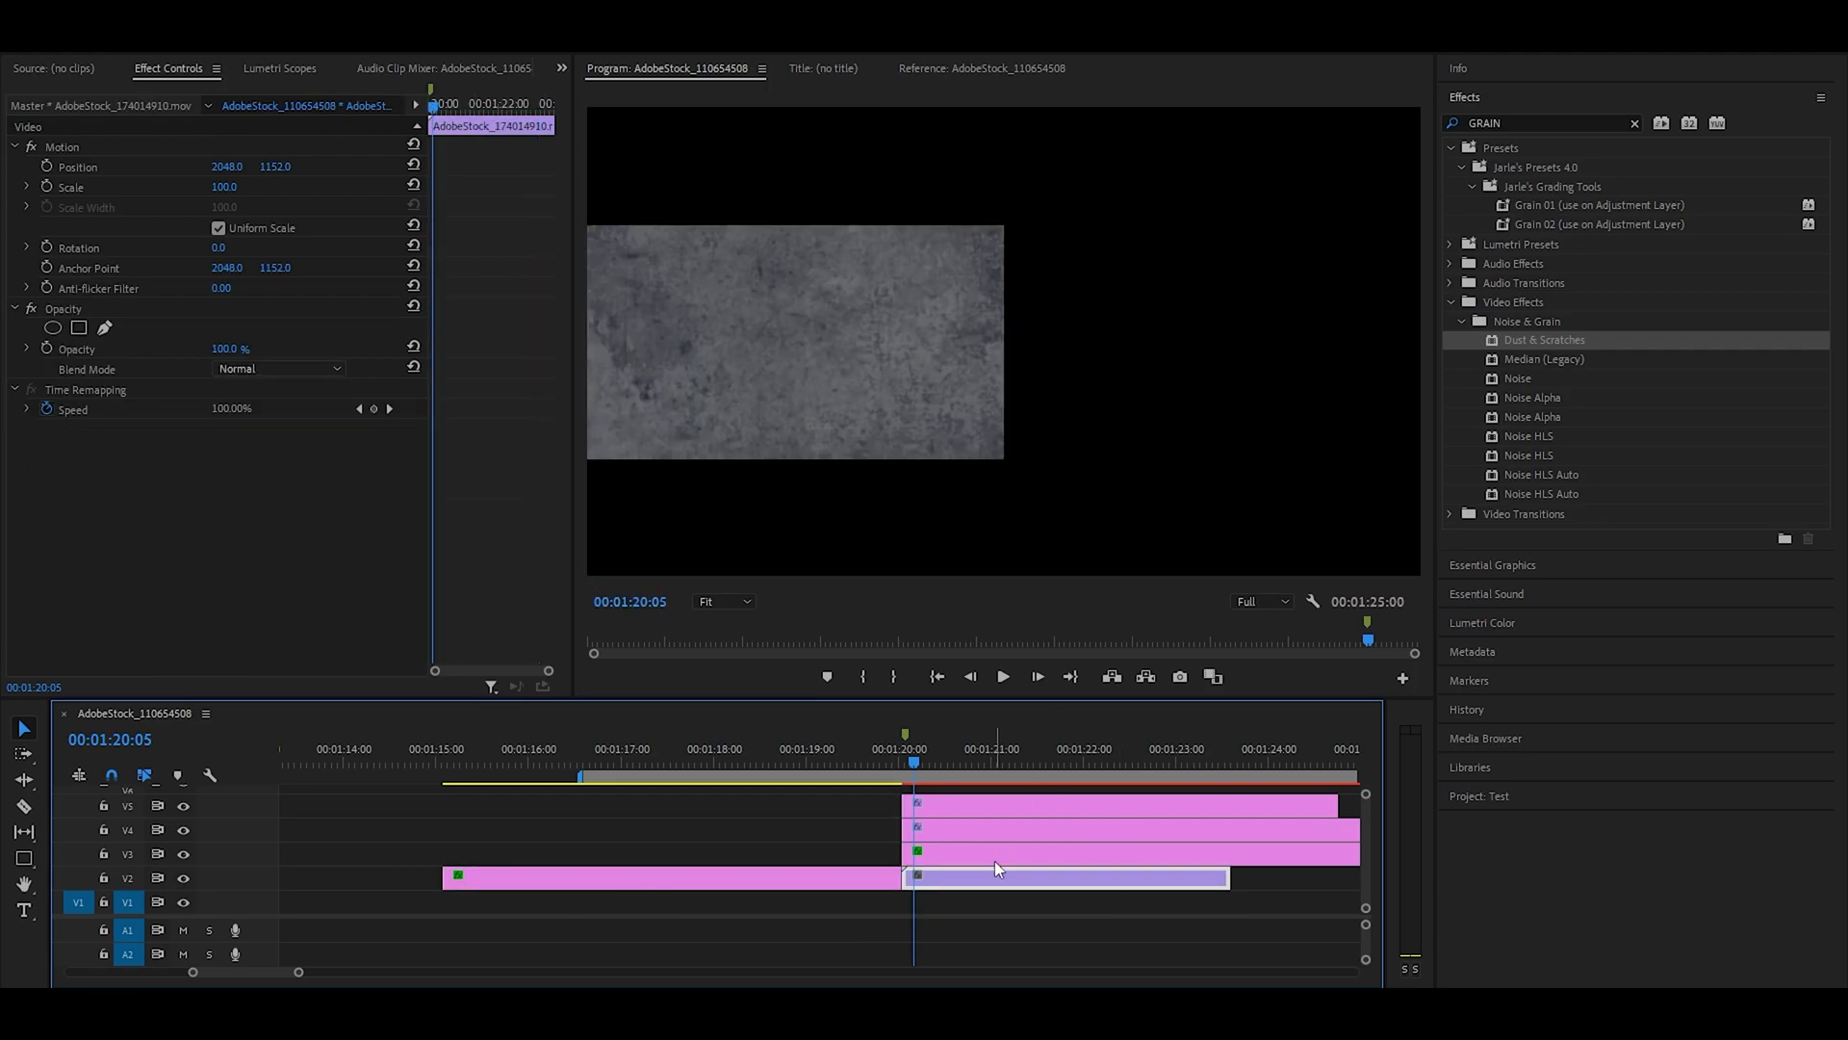
{"action": "key", "text": "minus"}
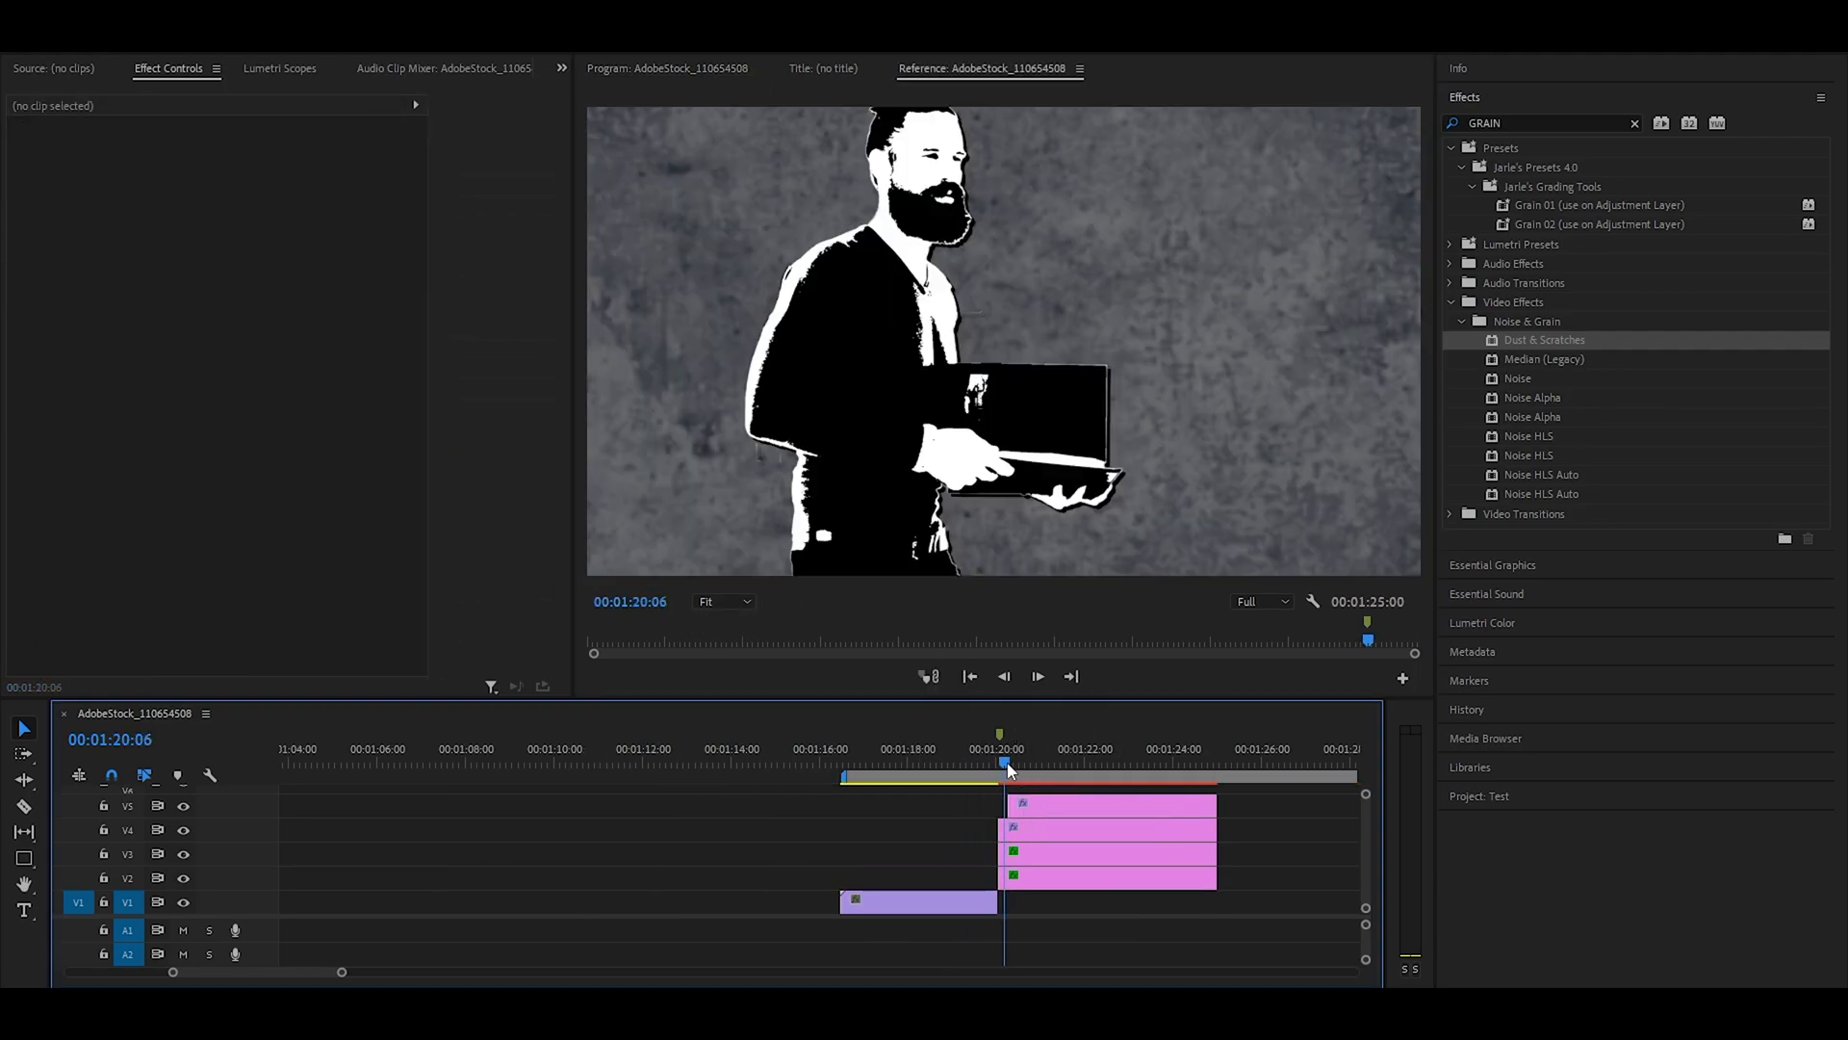
Turn the title rectangle into a thin underline directly beneath REPORTMAN and change its fill to orange
{"action": "left_click", "coordinate": [96, 410]}
{"action": "left_click_drag", "start_coordinate": [1225, 207], "coordinate": [1200, 247]}
{"action": "left_click", "coordinate": [724, 601]}
{"action": "left_click", "coordinate": [717, 681]}
{"action": "left_click_drag", "start_coordinate": [1414, 336], "coordinate": [1414, 213]}
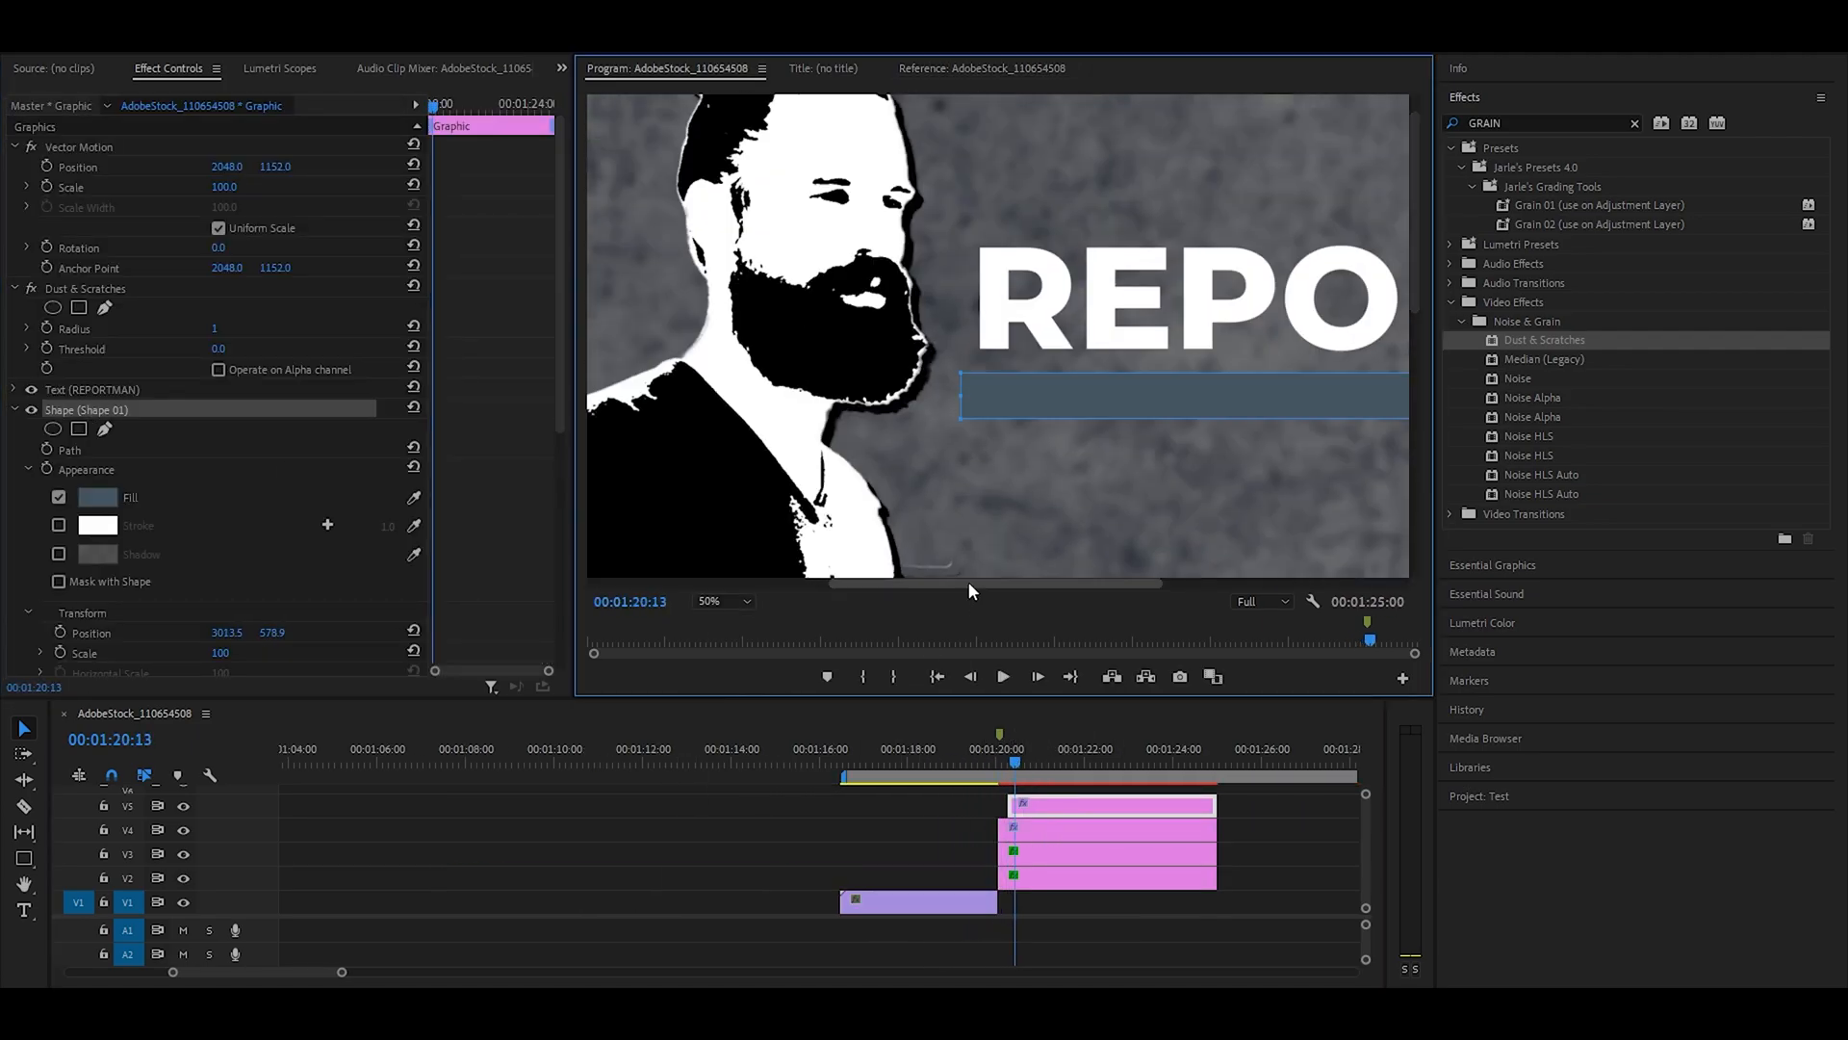
{"action": "left_click_drag", "start_coordinate": [982, 583], "coordinate": [1092, 584]}
{"action": "left_click_drag", "start_coordinate": [1186, 416], "coordinate": [1186, 392]}
{"action": "left_click", "coordinate": [1045, 261]}
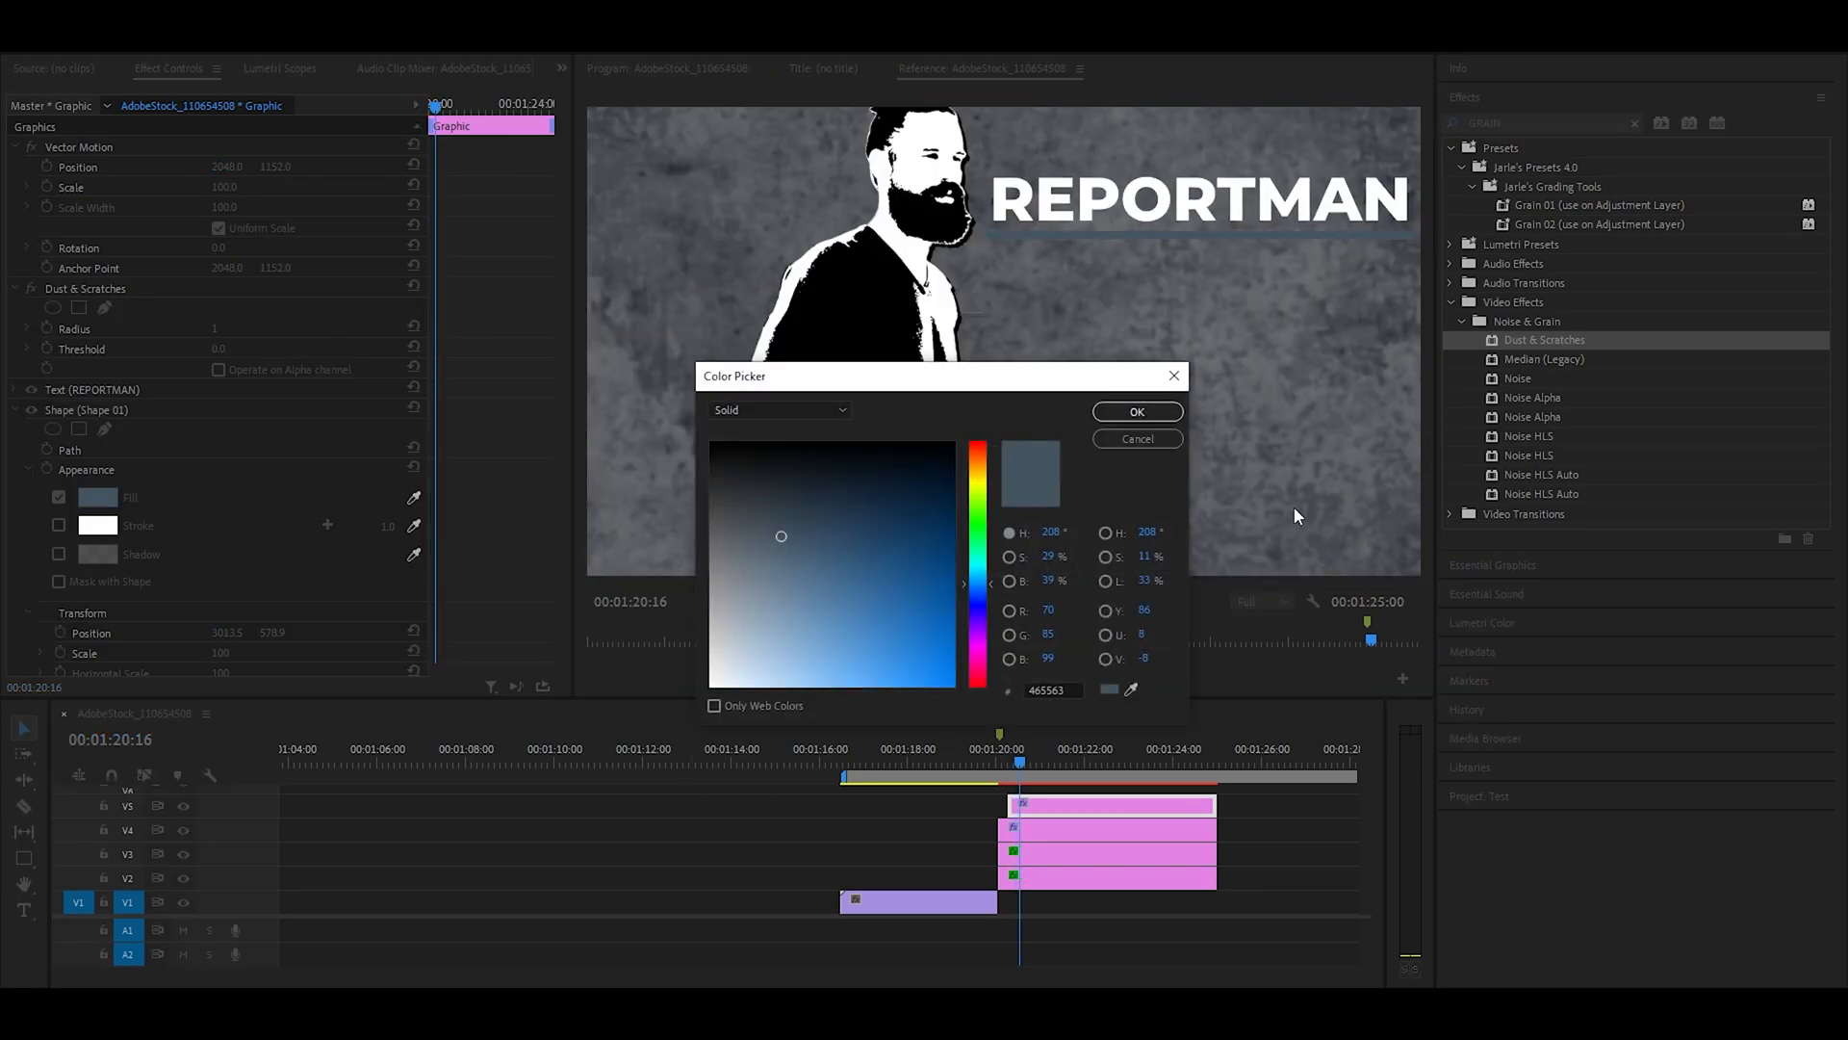
{"action": "left_click", "coordinate": [977, 459]}
{"action": "left_click", "coordinate": [1137, 411]}
Play back the REPORTMAN introduction from before the freeze frame to check the title and scale animation
{"action": "key", "text": "space"}
{"action": "left_click", "coordinate": [966, 756]}
{"action": "key", "text": "space"}
{"action": "left_click", "coordinate": [912, 750]}
{"action": "key", "text": "space"}
{"action": "left_click", "coordinate": [1000, 747]}
{"action": "left_click_drag", "start_coordinate": [1066, 844], "coordinate": [632, 842]}
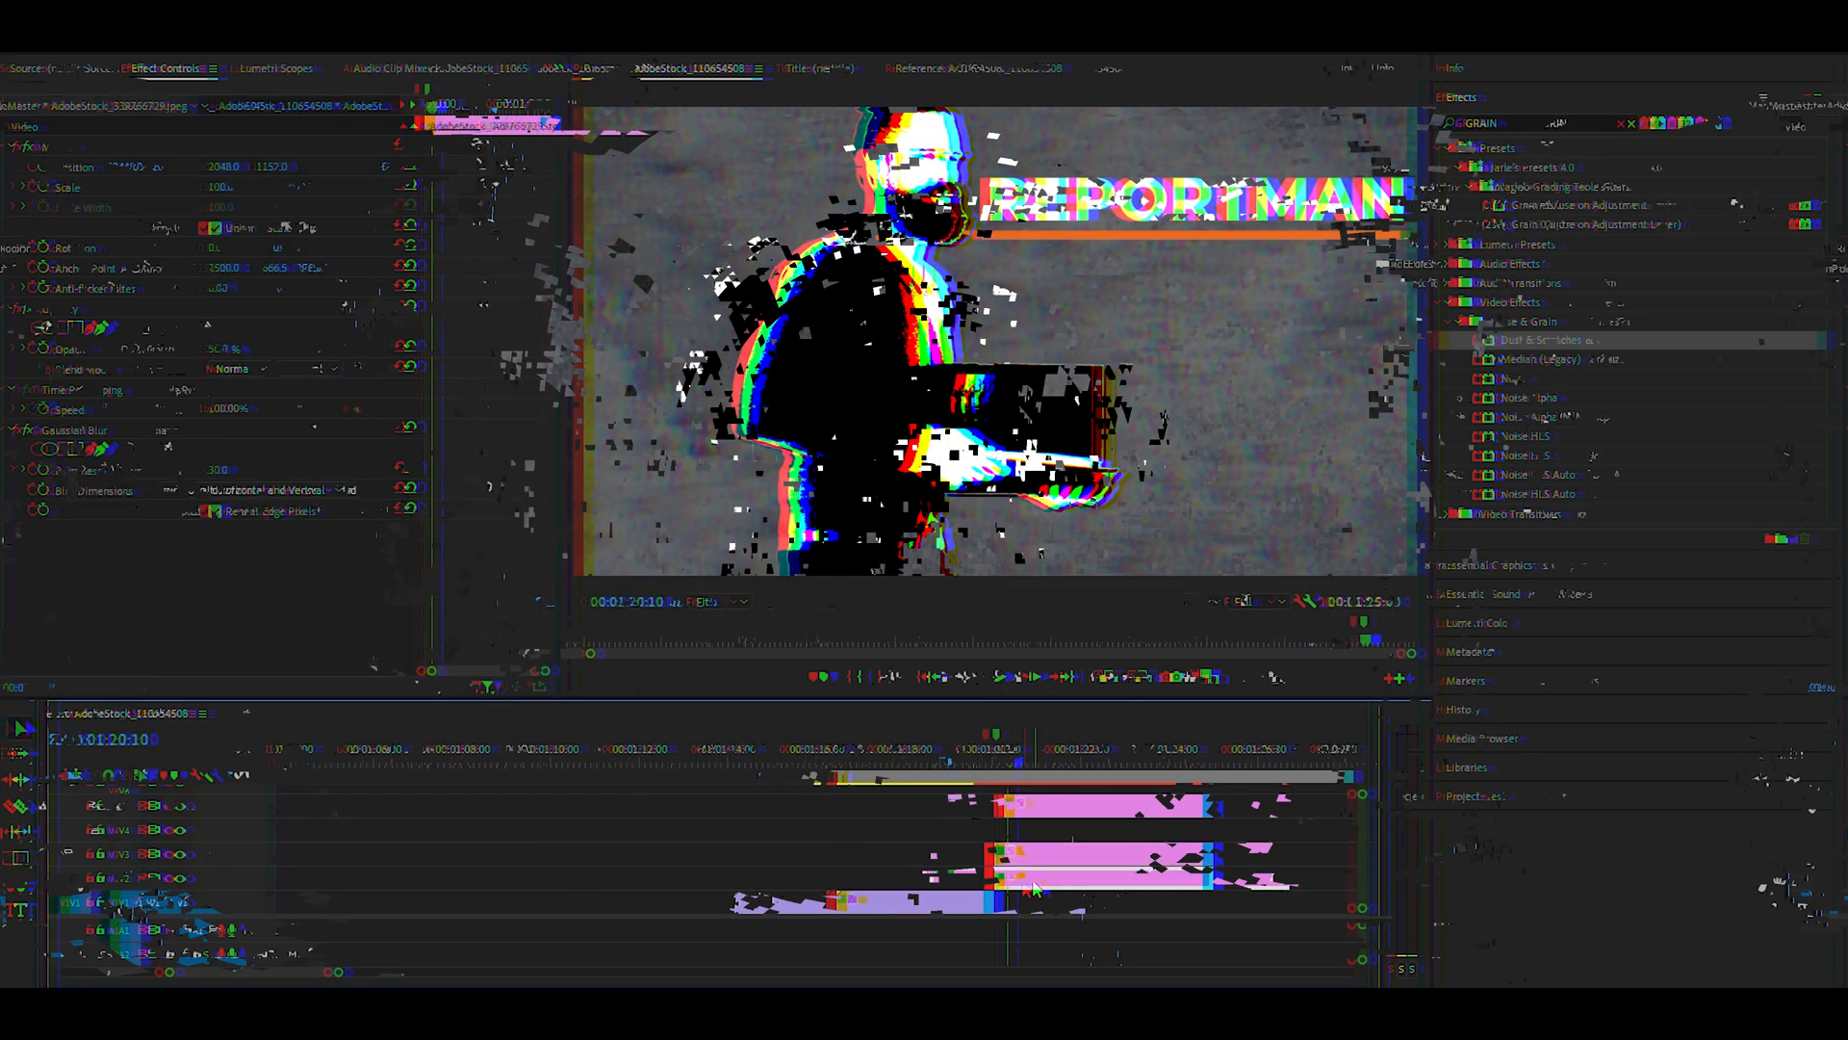